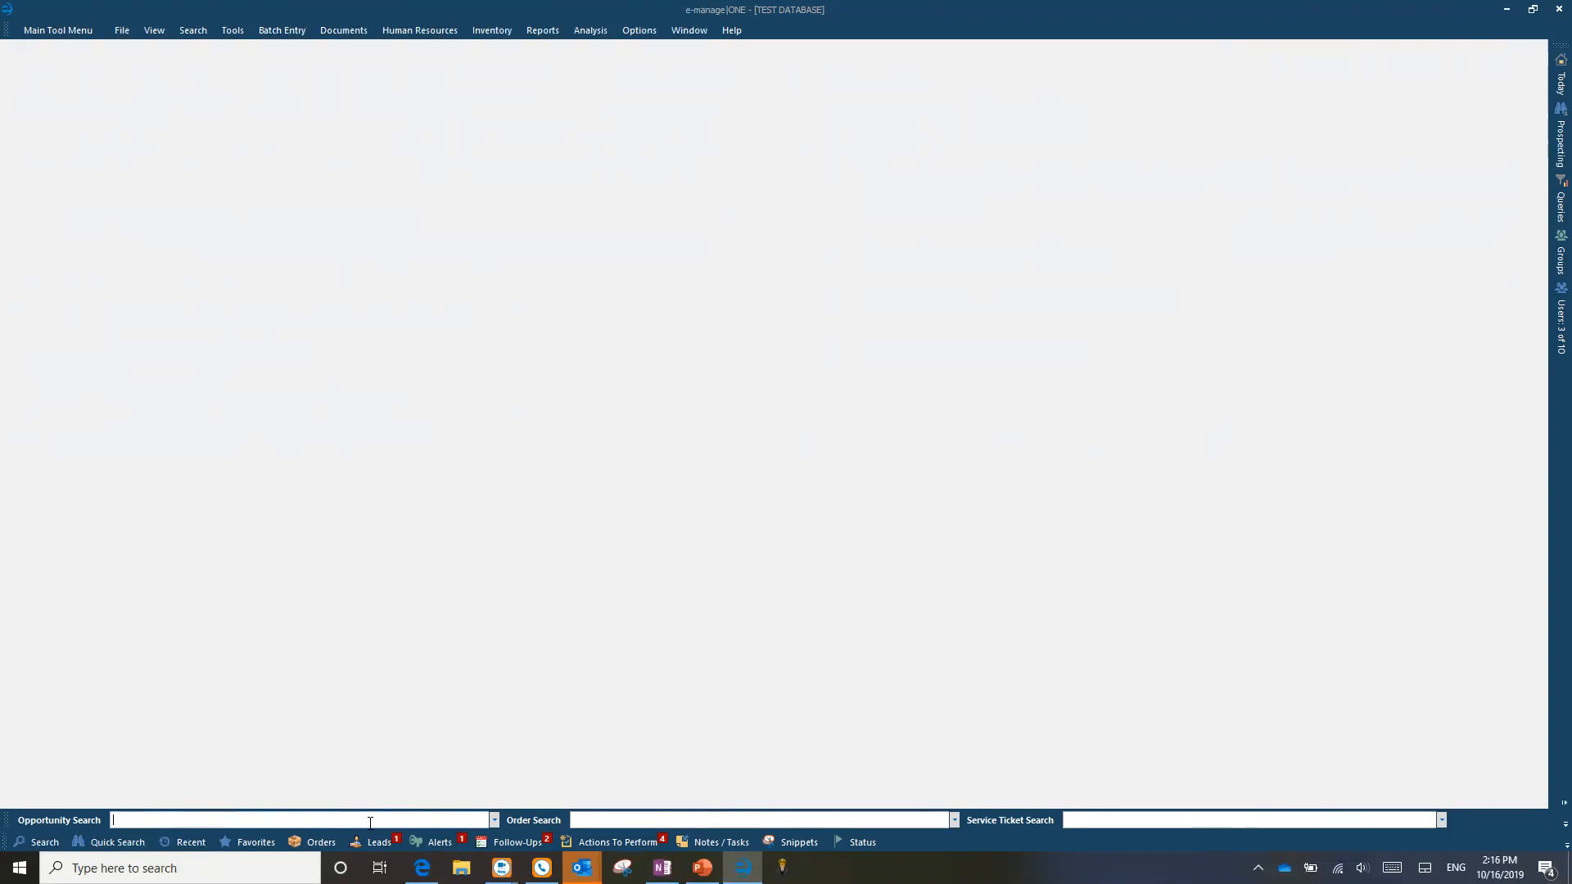
Step: Clear the typed '561' and 'erro' from Opportunity Search, then switch to the full Search panel
{"action": "type", "text": "561"}
{"action": "key", "text": "BackSpace"}
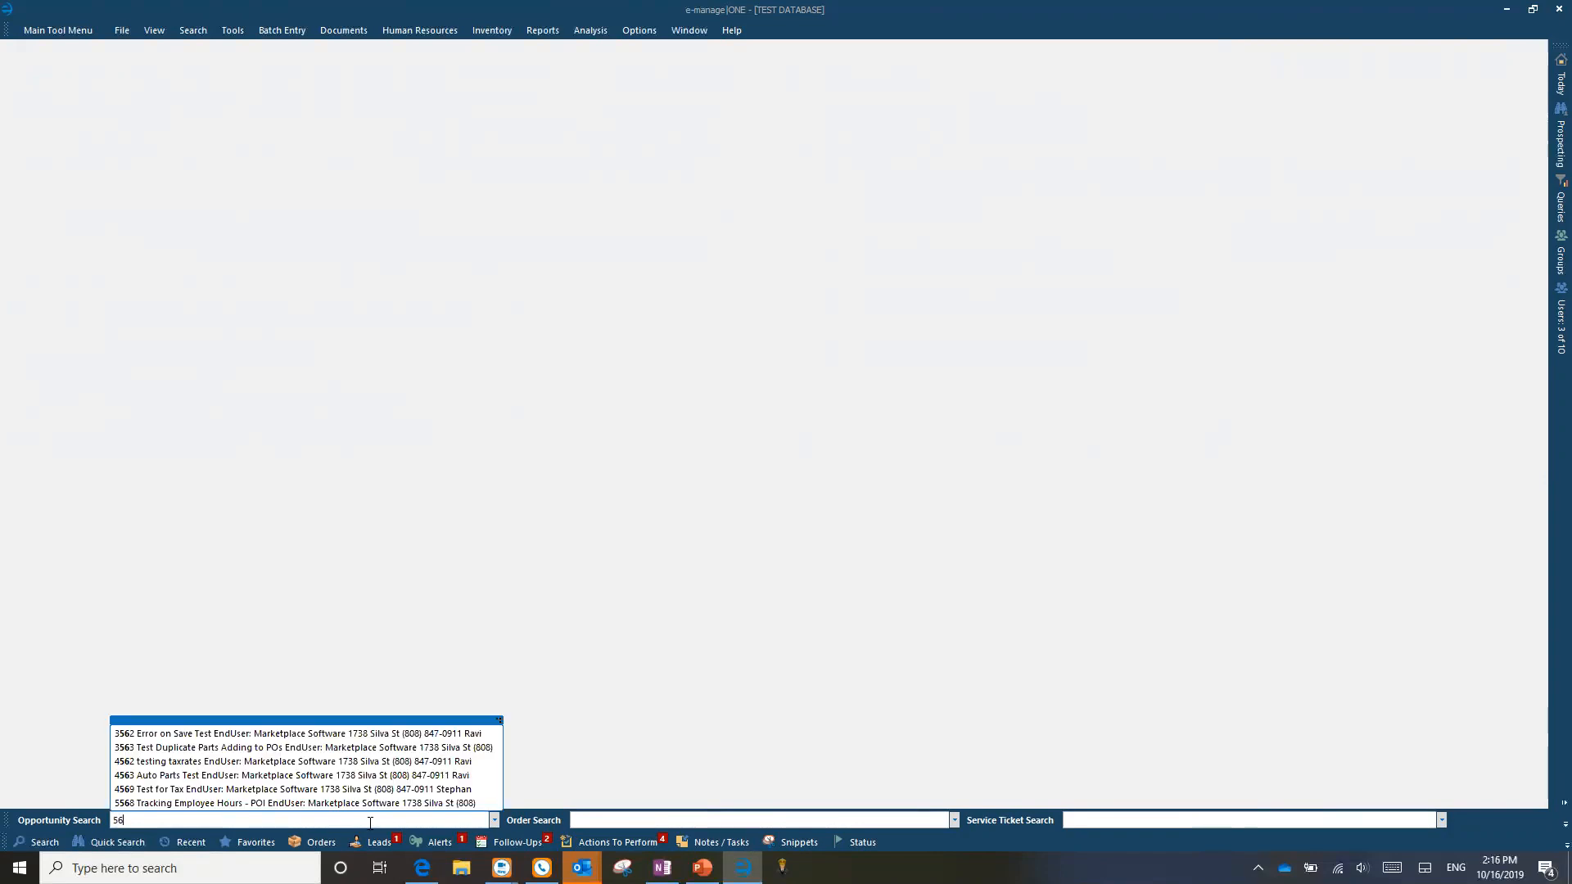
{"action": "key", "text": "BackSpace"}
{"action": "key", "text": "BackSpace"}
{"action": "type", "text": "error"}
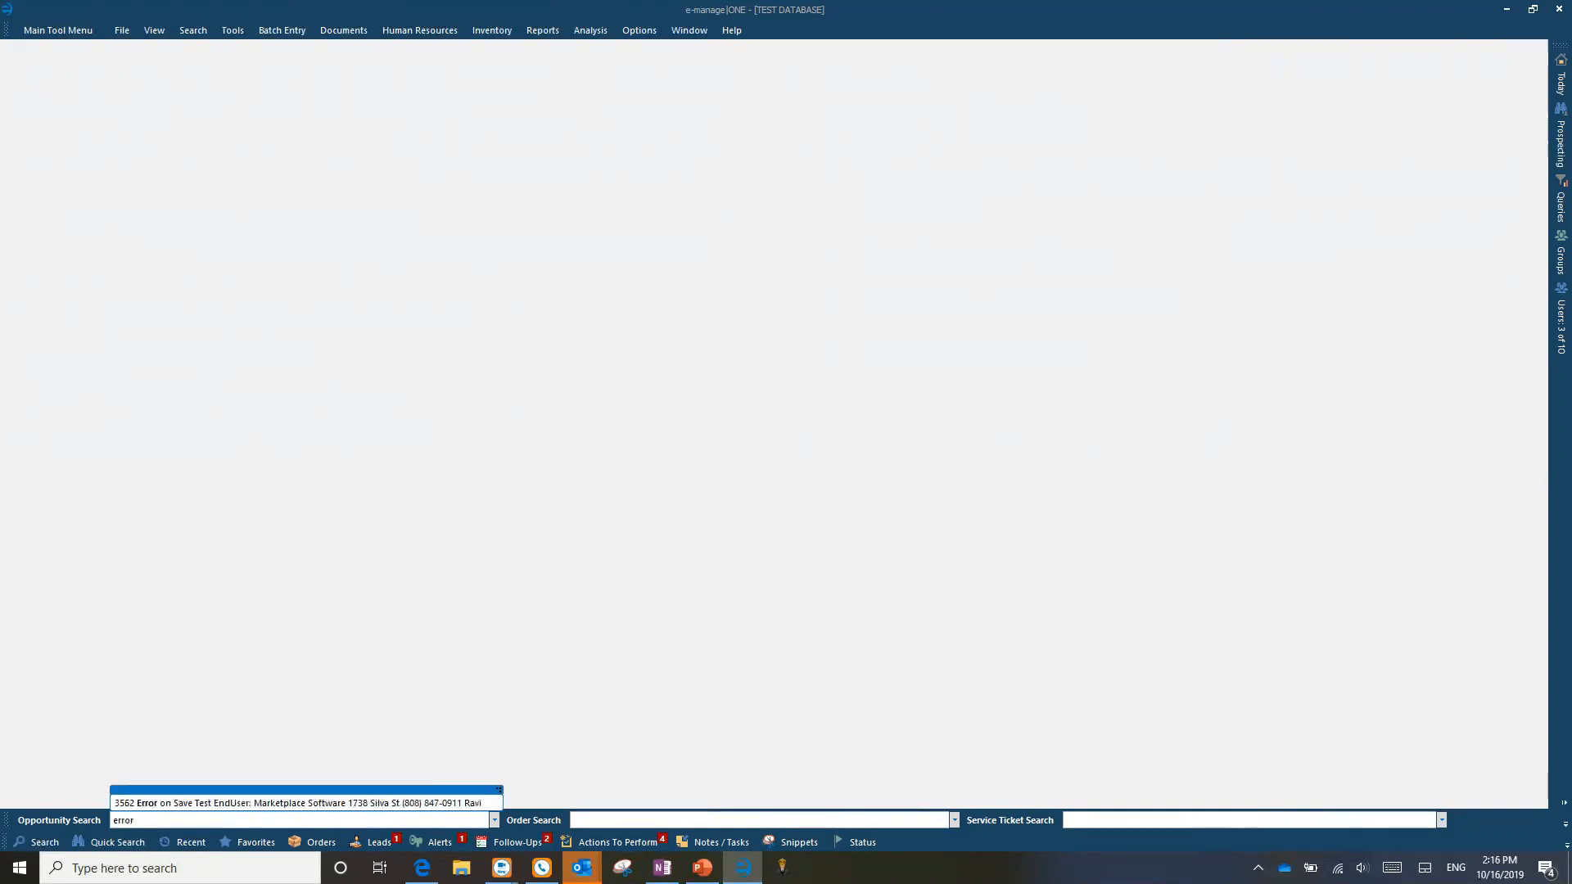
{"action": "key", "text": "BackSpace"}
{"action": "key", "text": "BackSpace"}
{"action": "key", "text": "BackSpace"}
{"action": "key", "text": "BackSpace"}
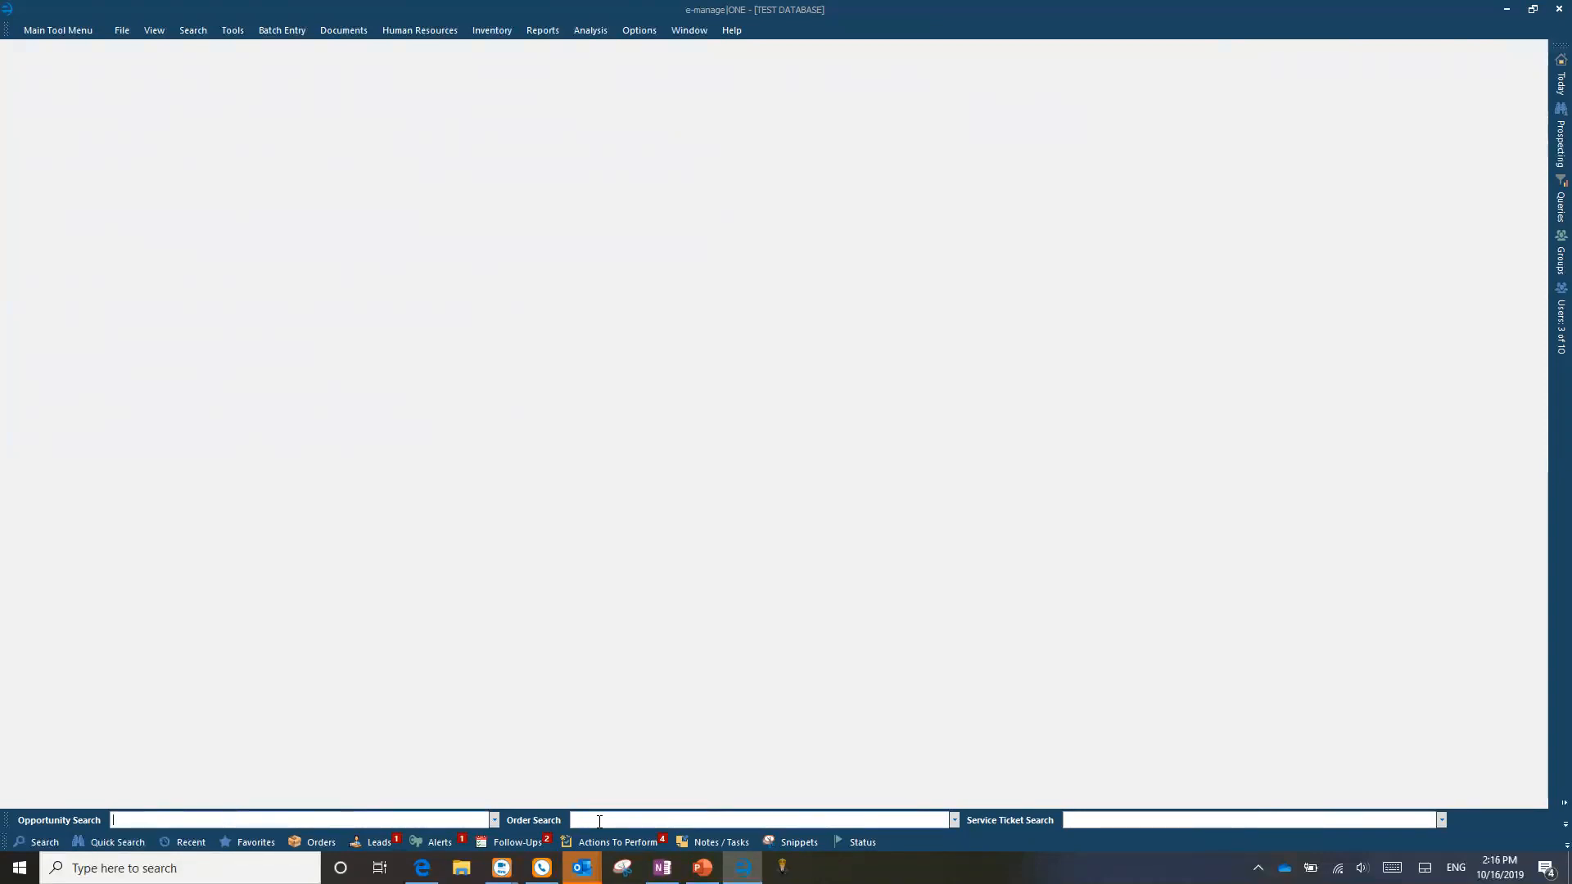
{"action": "left_click", "coordinate": [42, 838]}
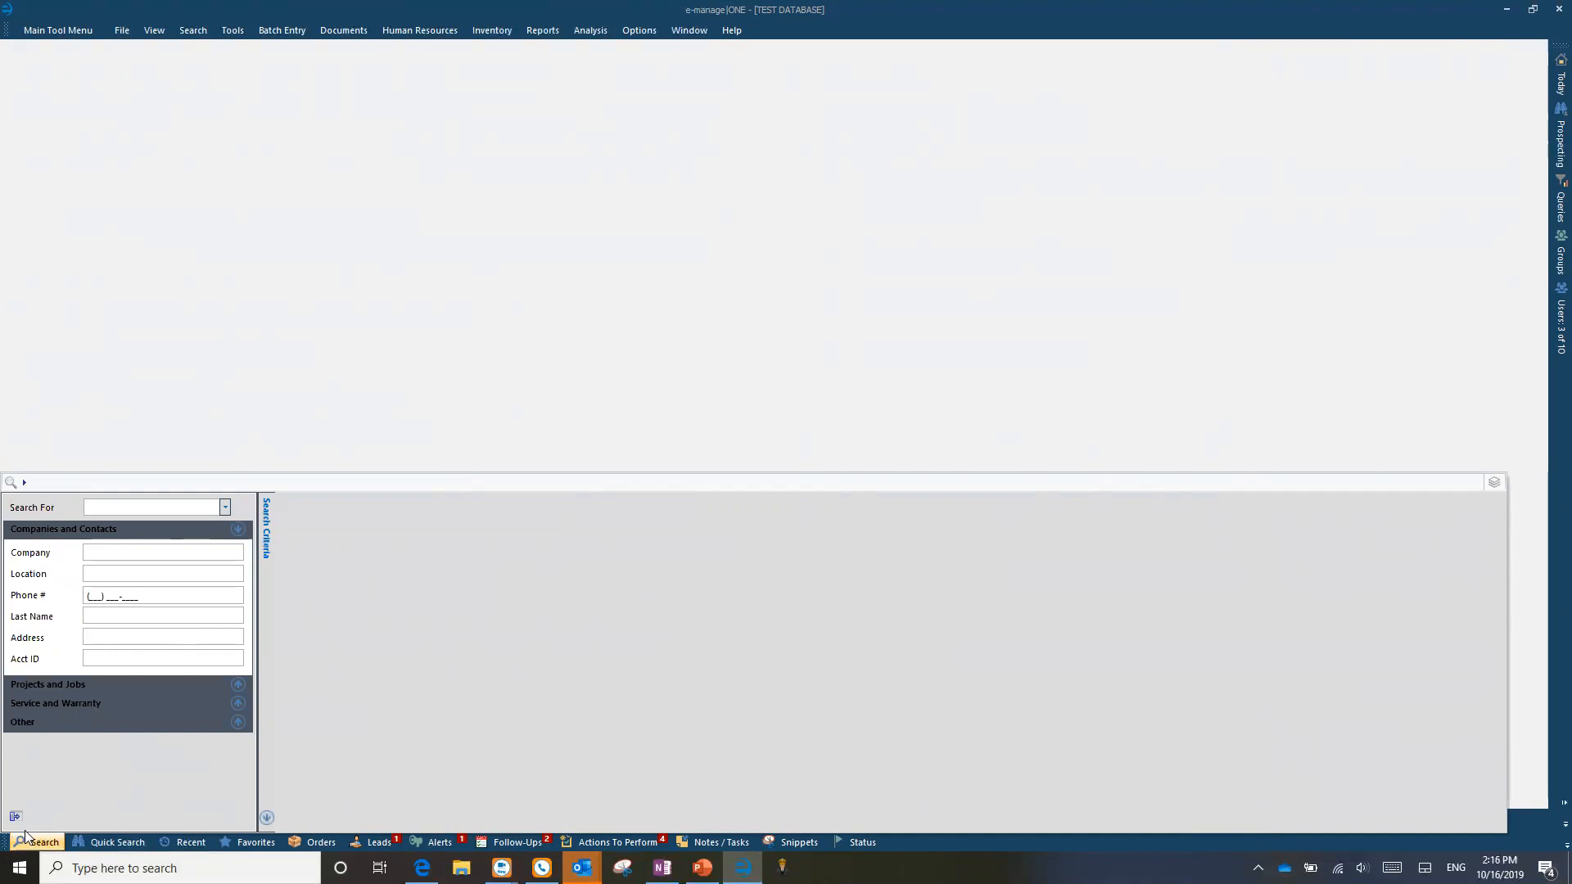
Step: Run a Company location search for 'texas'
{"action": "left_click", "coordinate": [100, 552]}
{"action": "type", "text": "texa"}
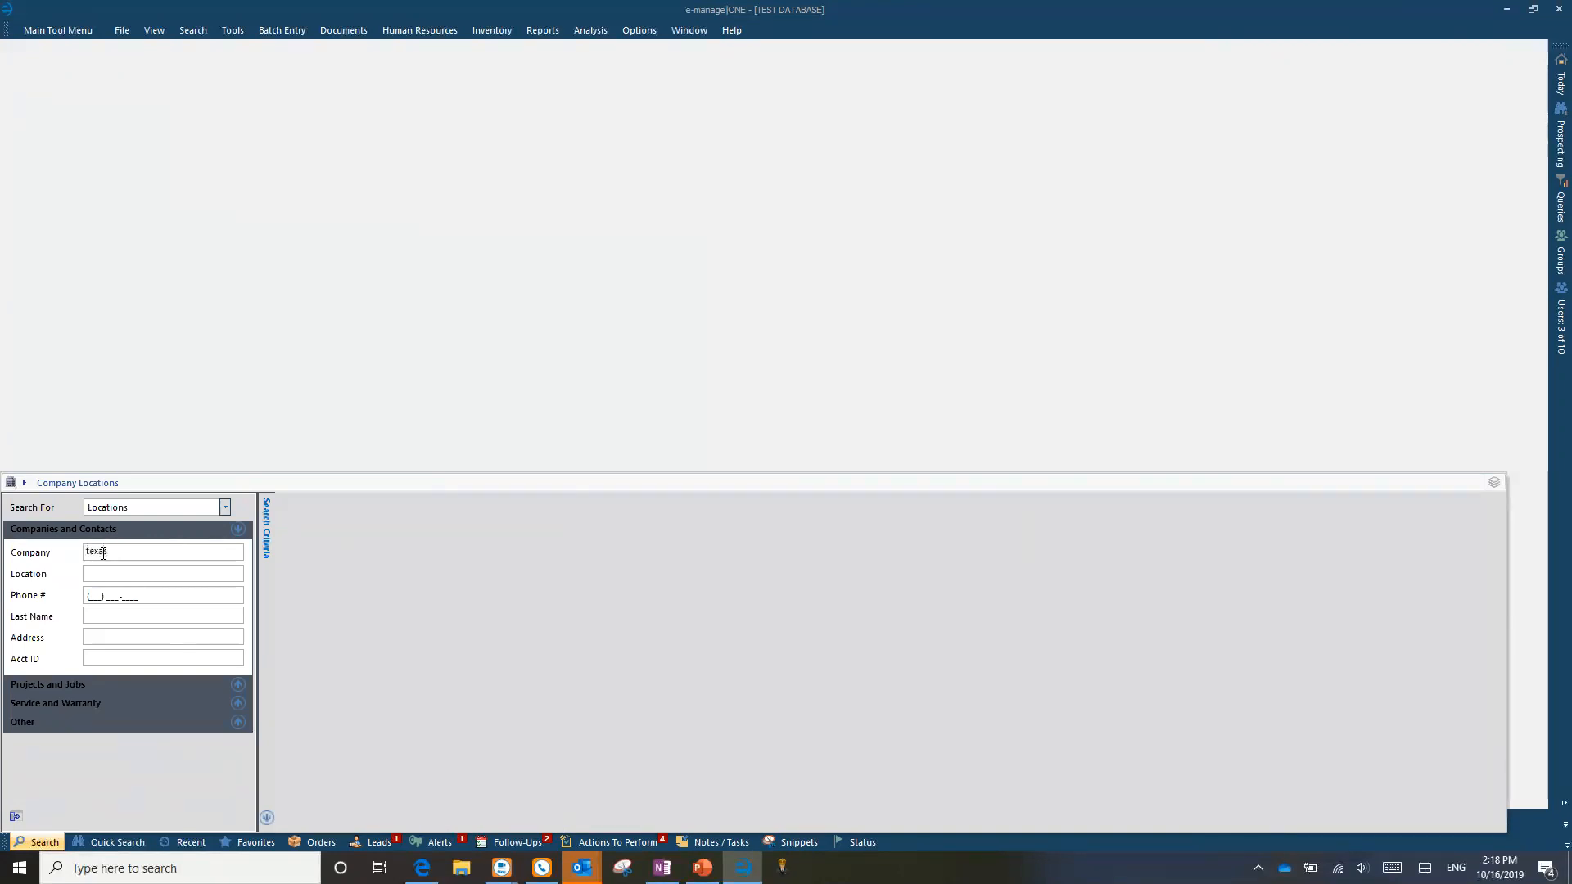
{"action": "left_click", "coordinate": [102, 552]}
{"action": "key", "text": "Return"}
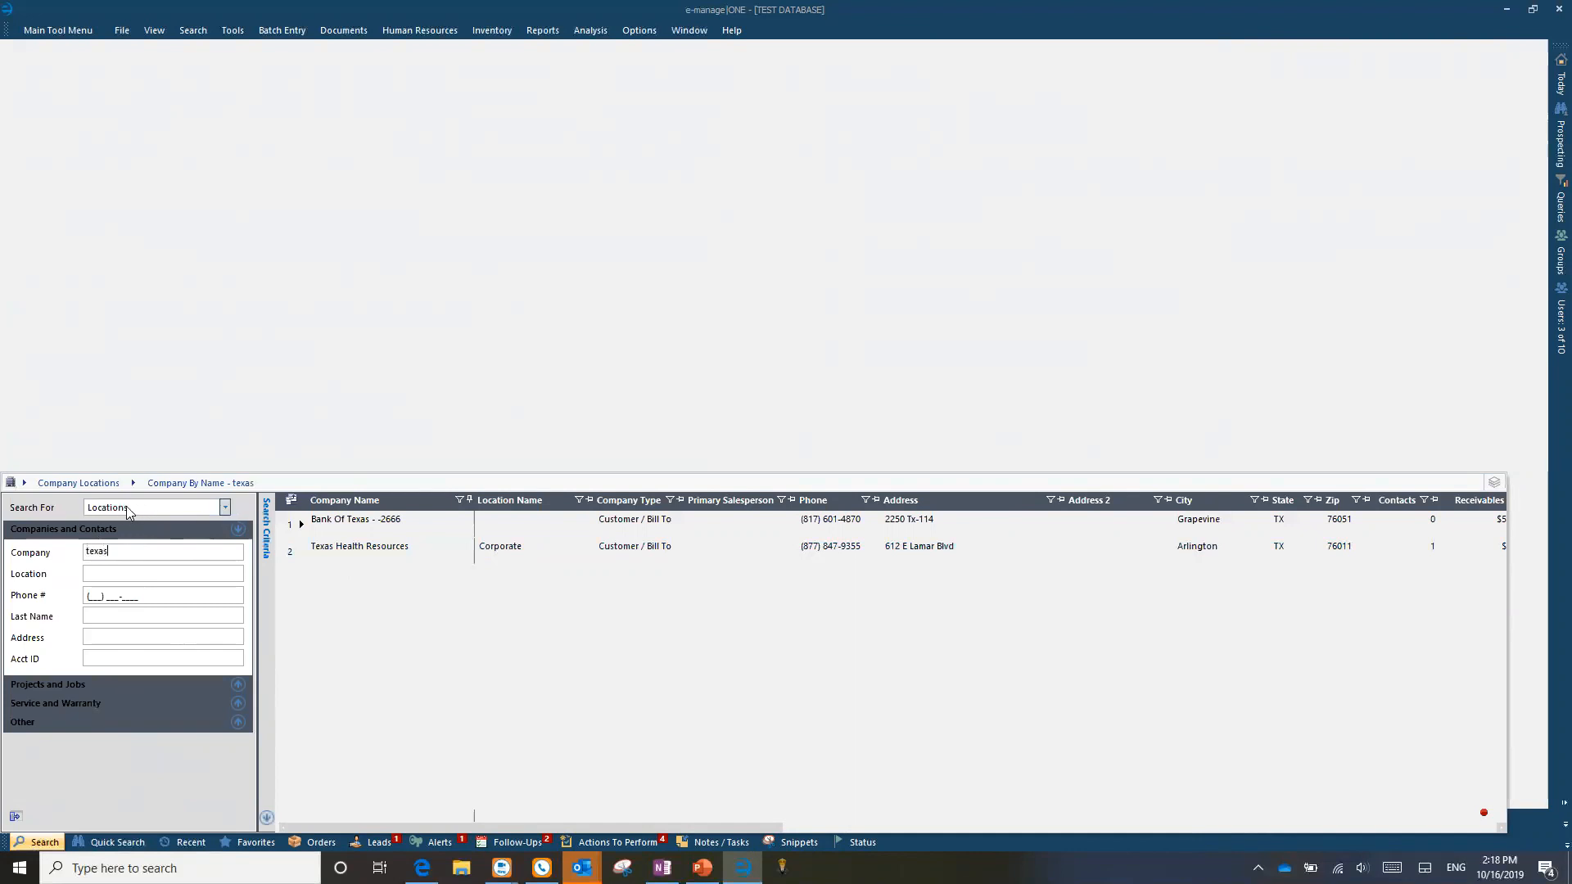
Step: Set Search For to Projects to list the nine projects of the Texas companies
{"action": "left_click", "coordinate": [110, 613]}
{"action": "left_click", "coordinate": [104, 552]}
{"action": "left_click", "coordinate": [94, 614]}
{"action": "left_click", "coordinate": [105, 552]}
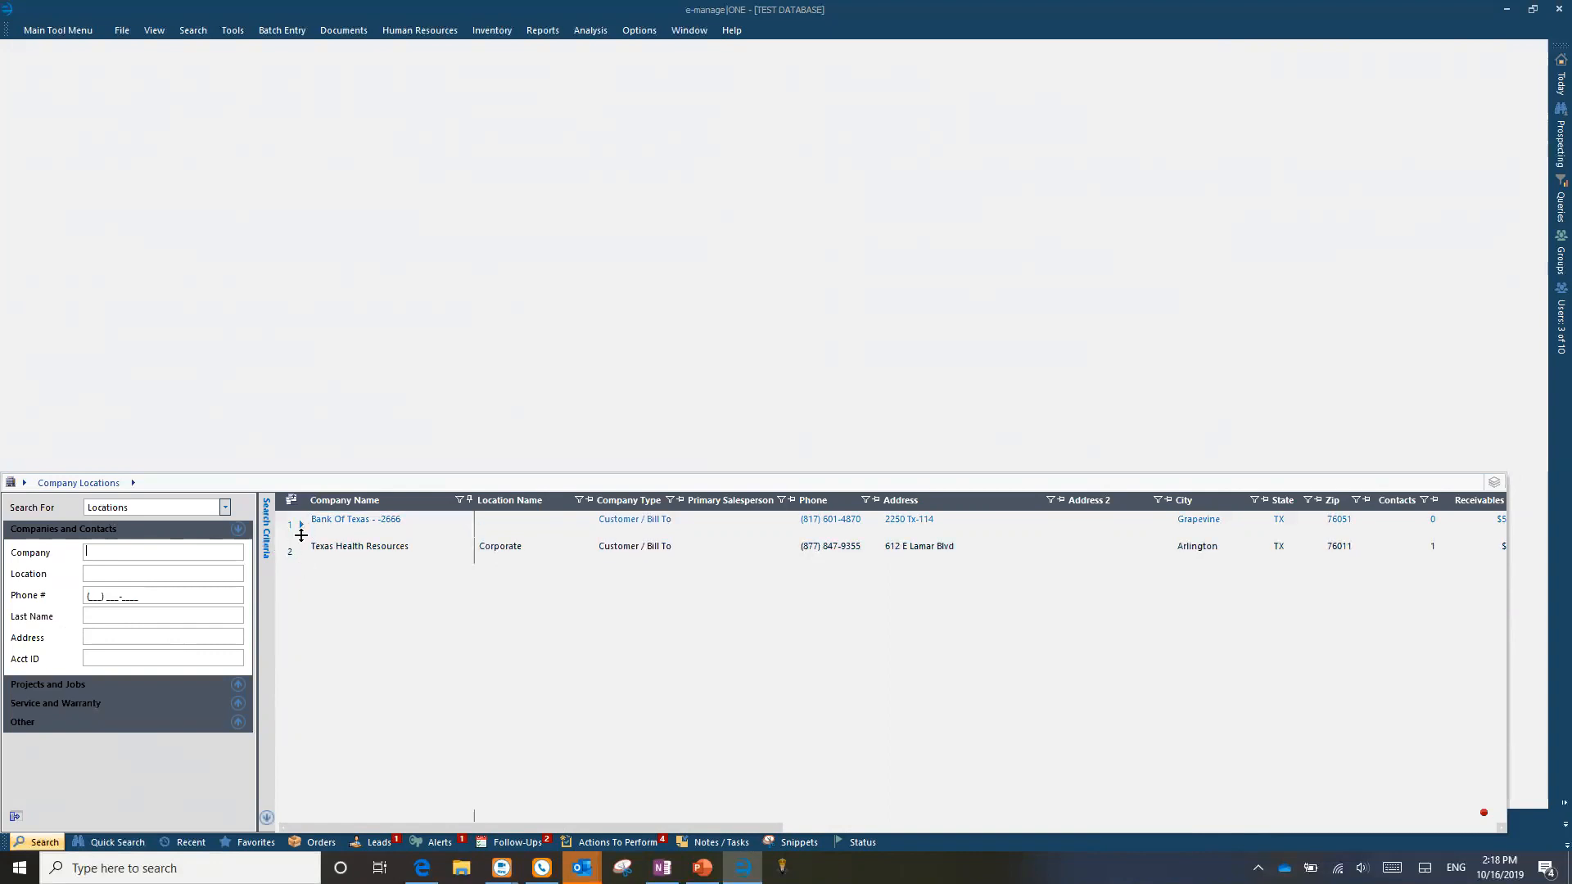
{"action": "left_click", "coordinate": [224, 507]}
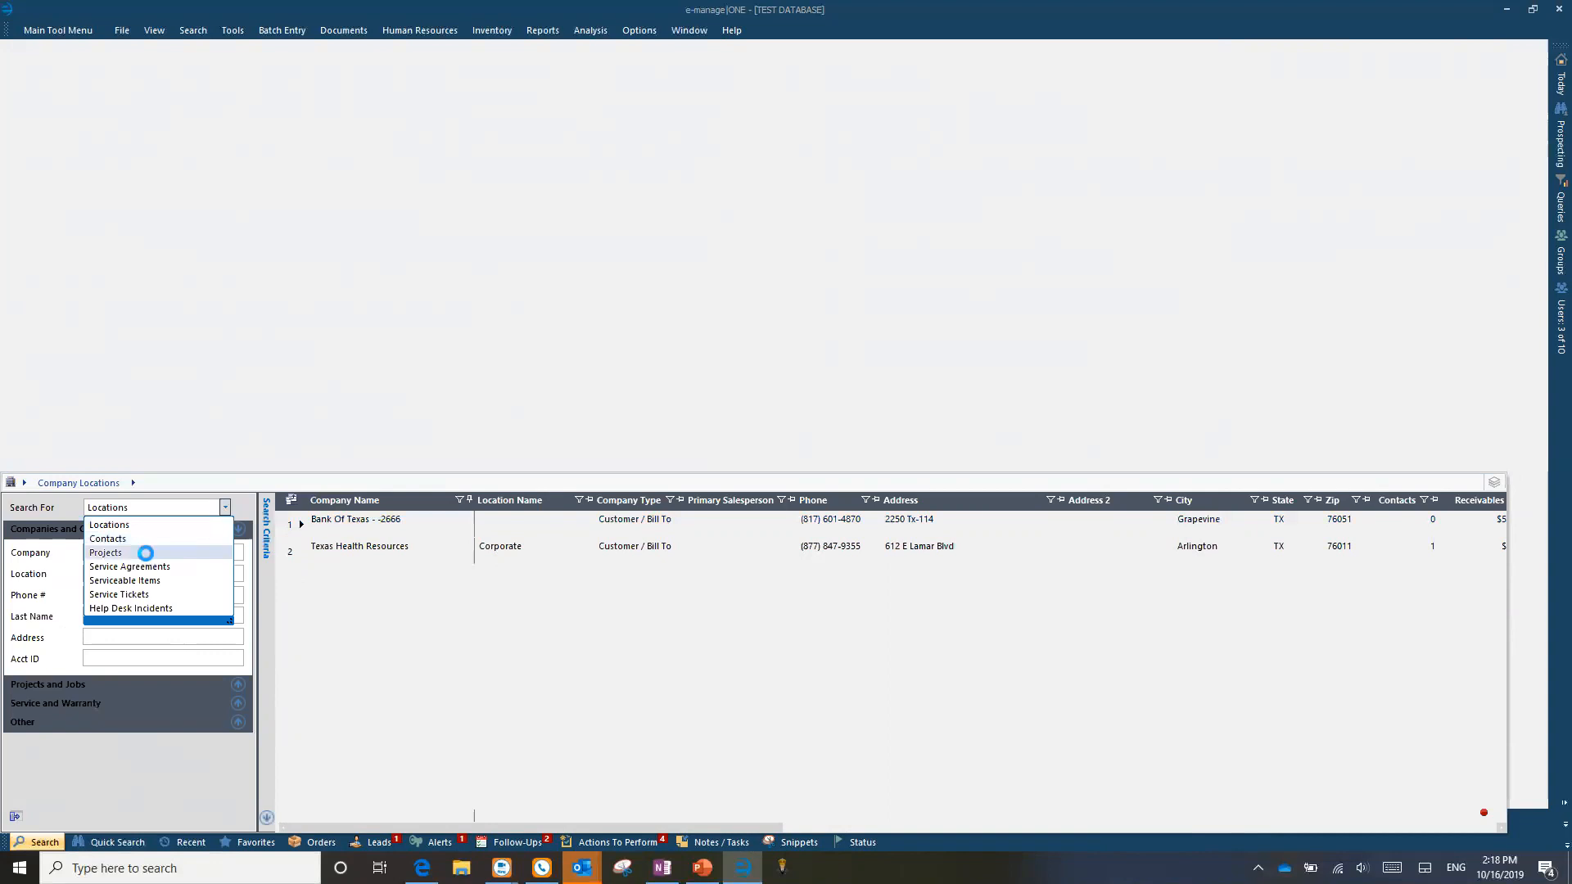
{"action": "left_click", "coordinate": [146, 553]}
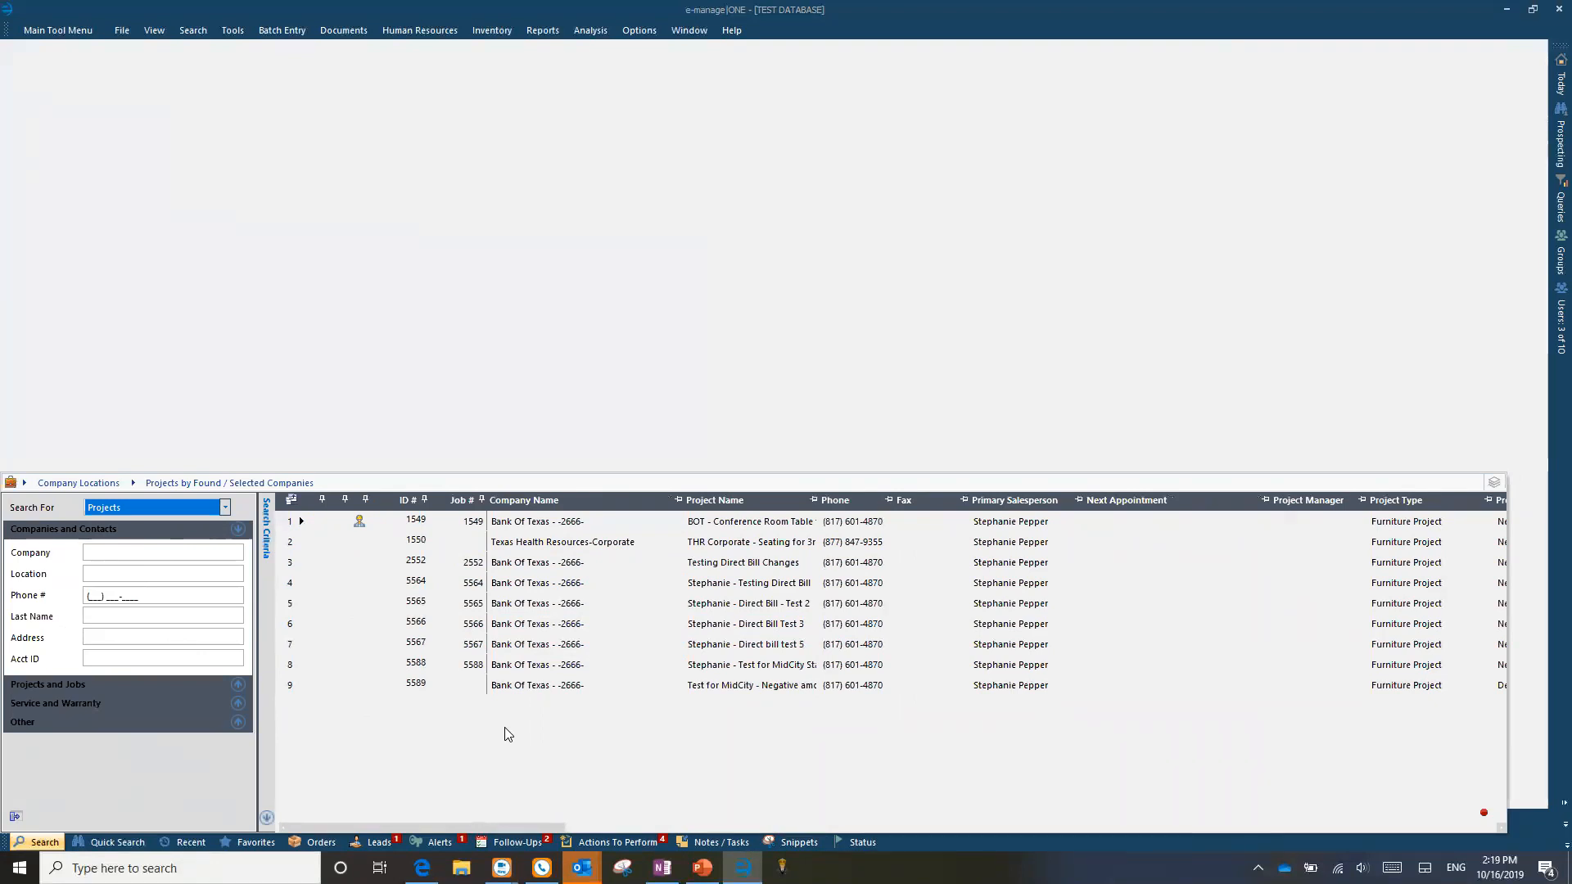
Step: Search companies for 'bank of', select Bank Of Texas, and list its eight projects
{"action": "left_click", "coordinate": [139, 555]}
{"action": "type", "text": "bank of"}
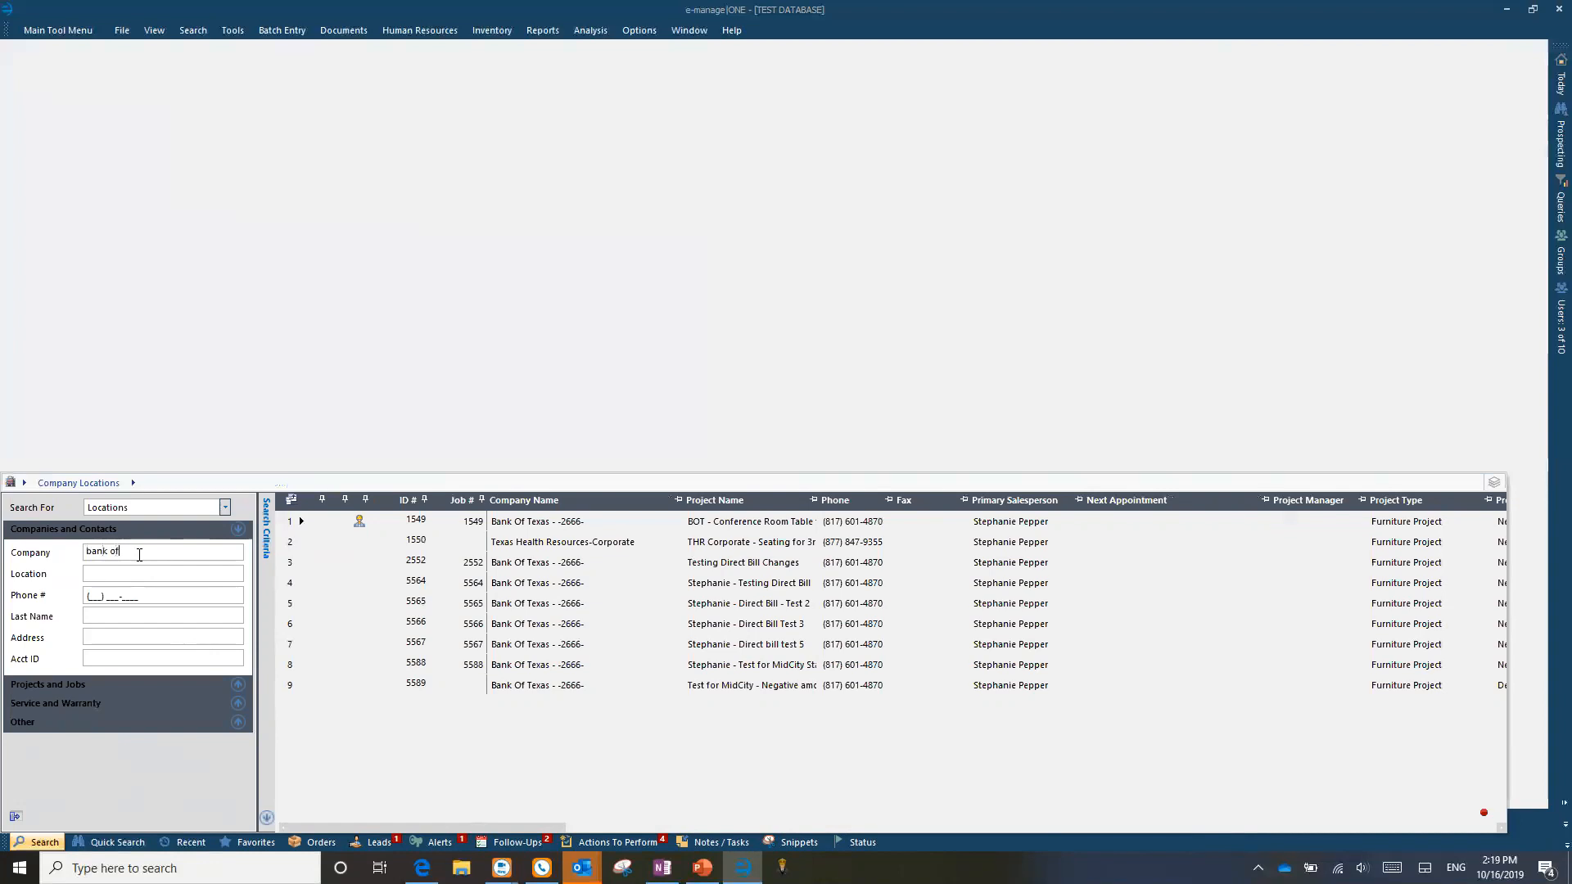
{"action": "key", "text": "Return"}
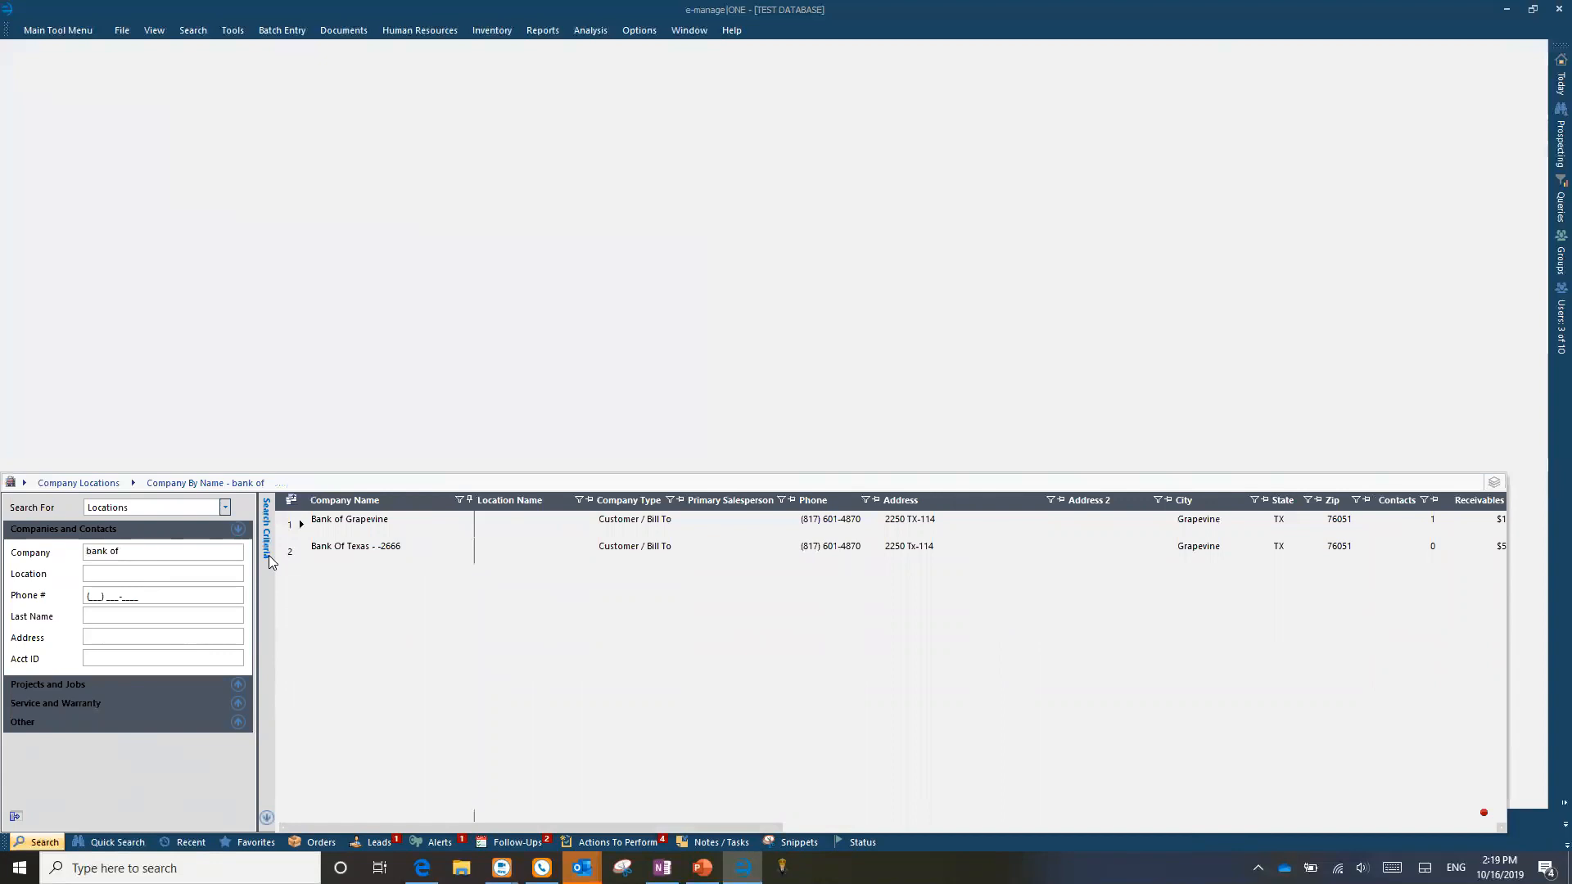
{"action": "left_click", "coordinate": [293, 553]}
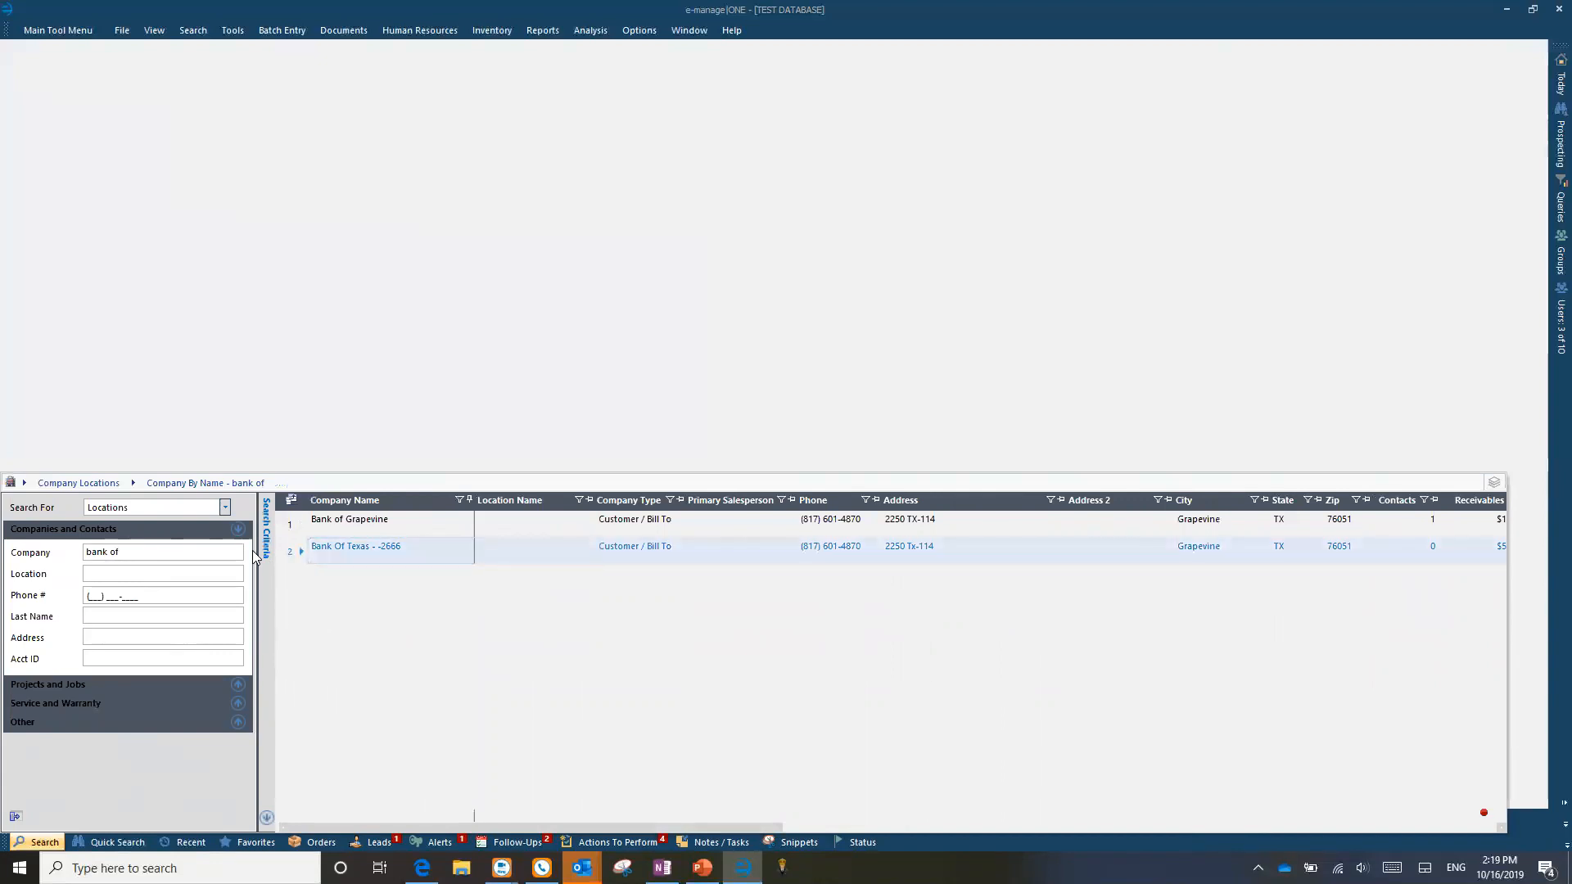
{"action": "left_click", "coordinate": [188, 508]}
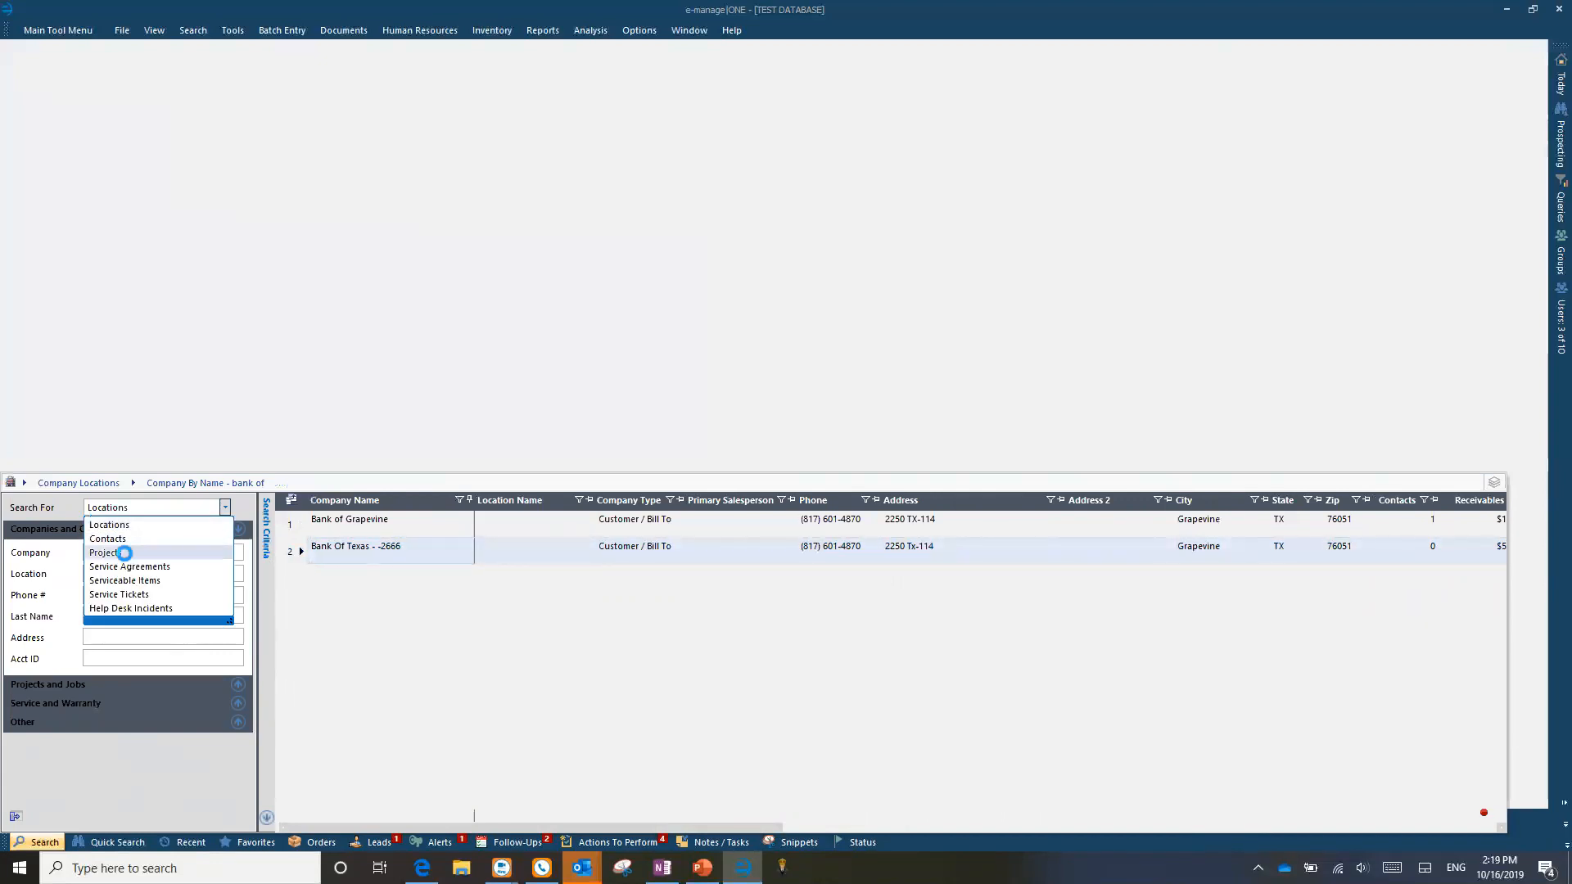
{"action": "left_click", "coordinate": [124, 553]}
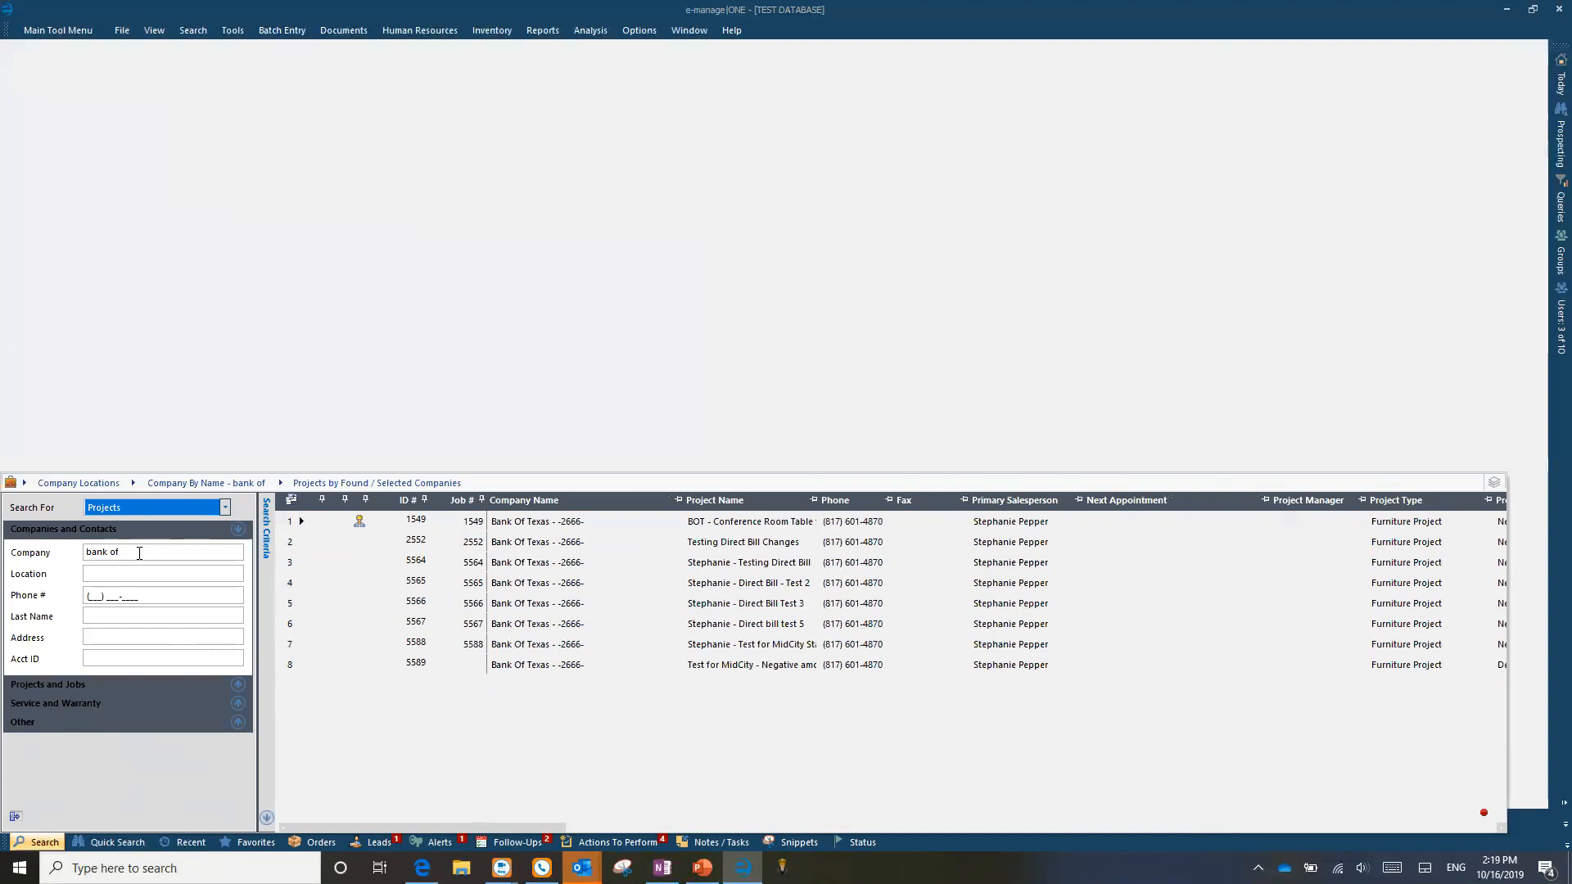
{"action": "left_click", "coordinate": [192, 507]}
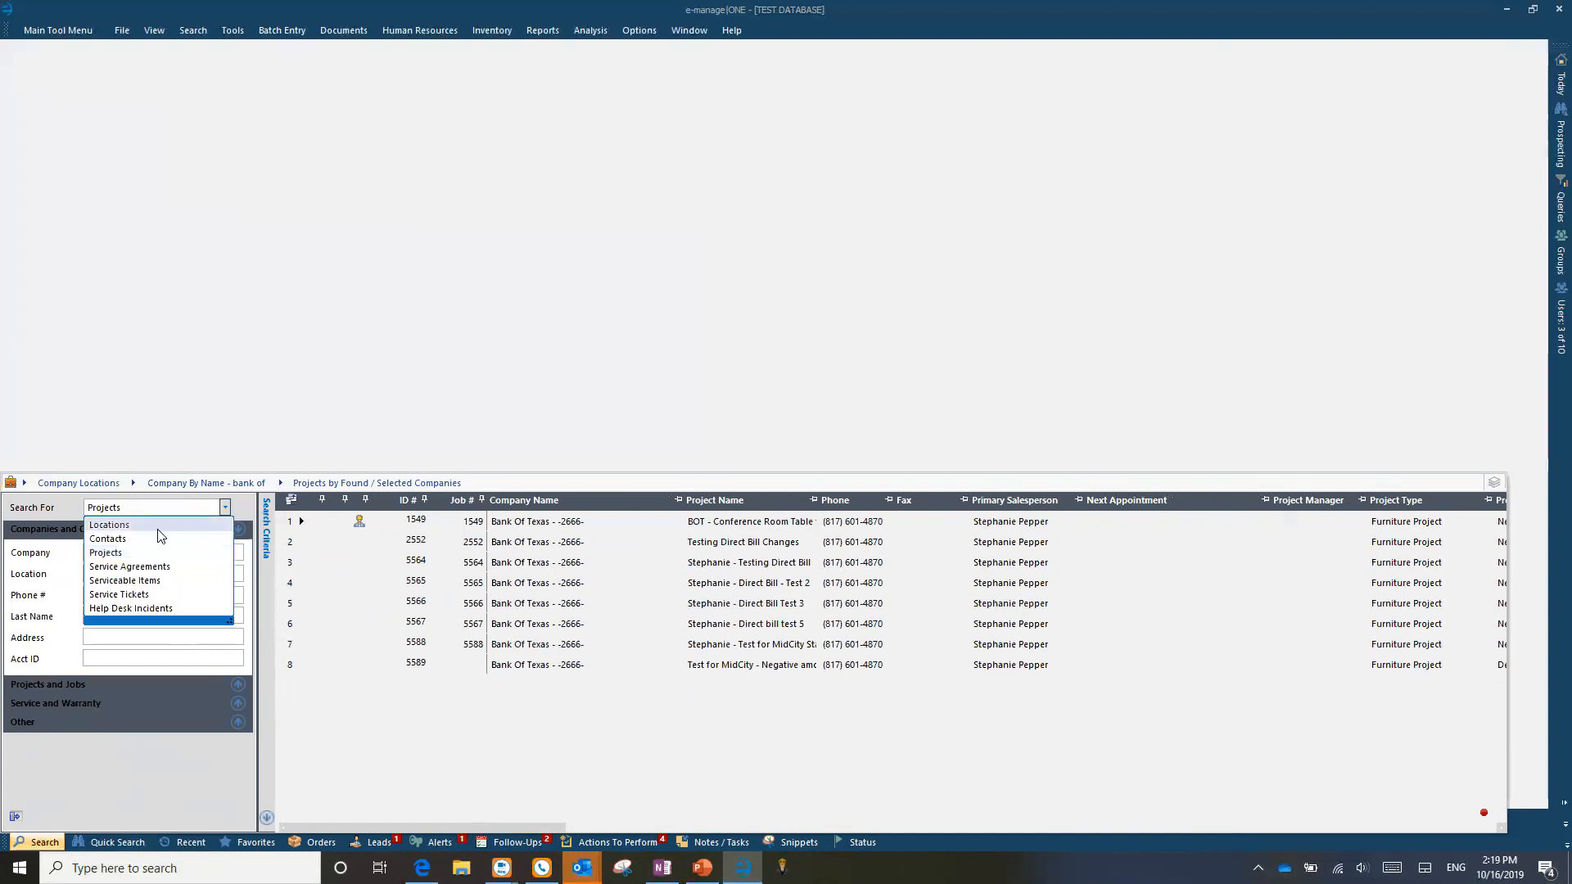
Step: List the associated contact and choose Actions > Start a New Project/Opportunity for it
{"action": "left_click", "coordinate": [144, 538]}
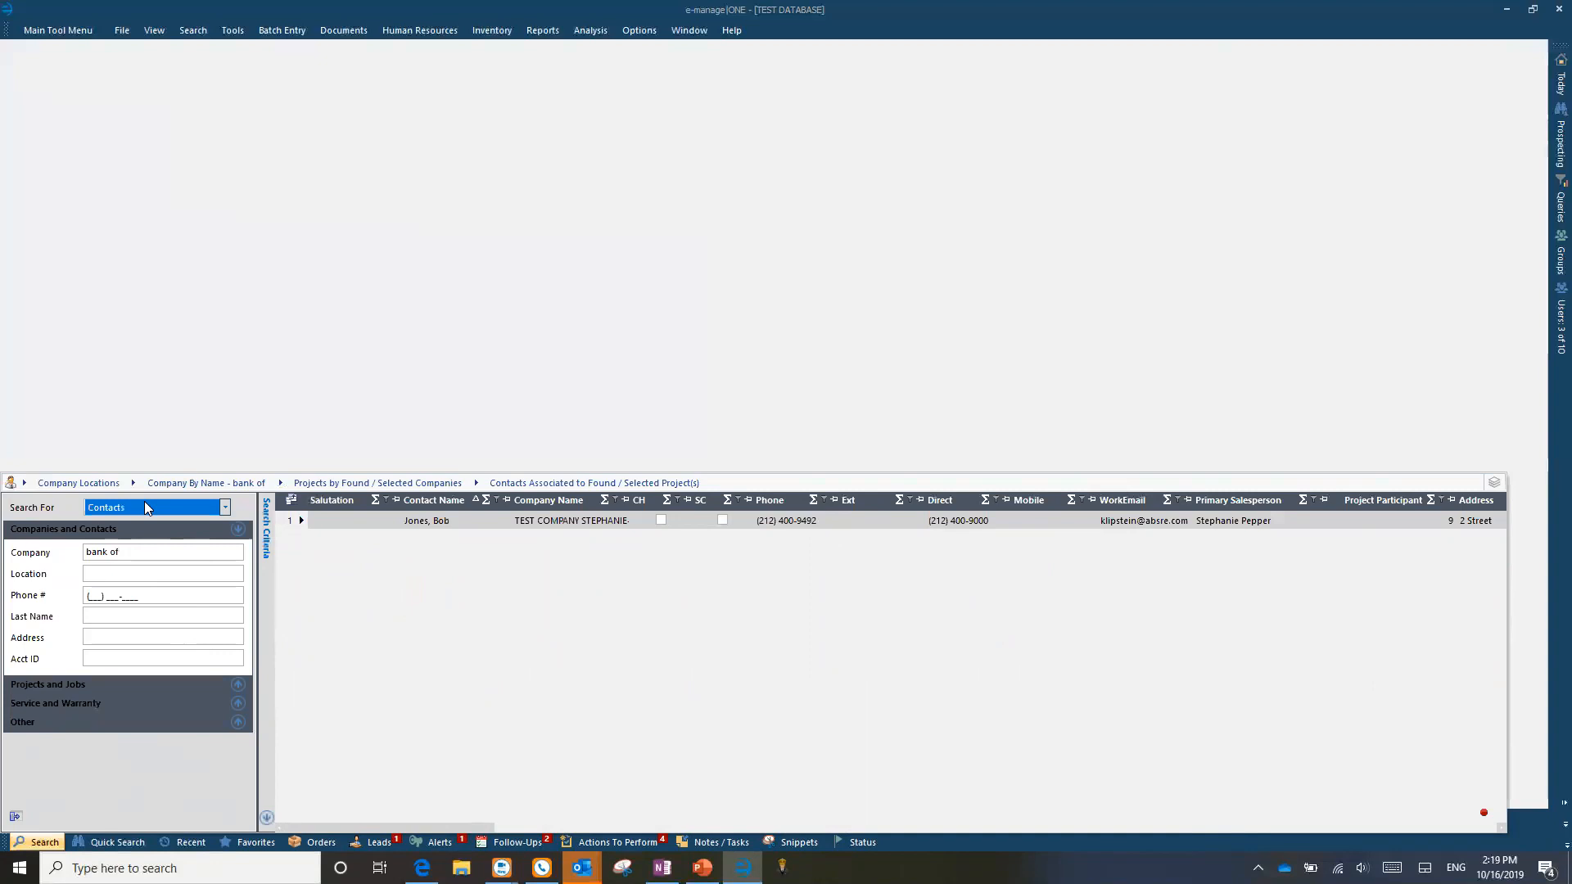
{"action": "left_click", "coordinate": [294, 524]}
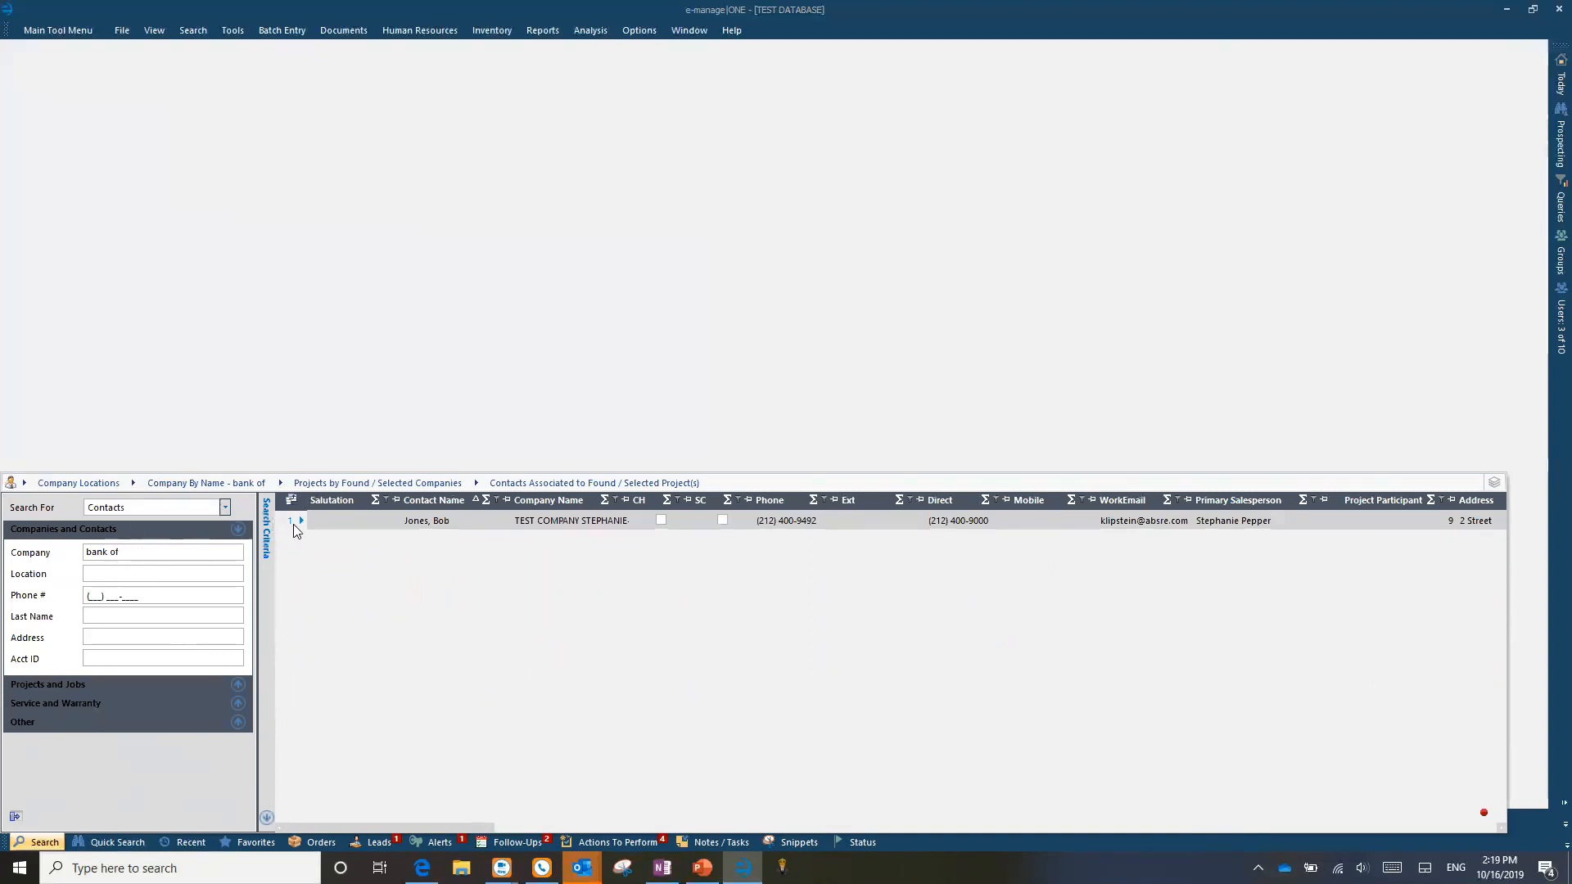
{"action": "right_click", "coordinate": [308, 521]}
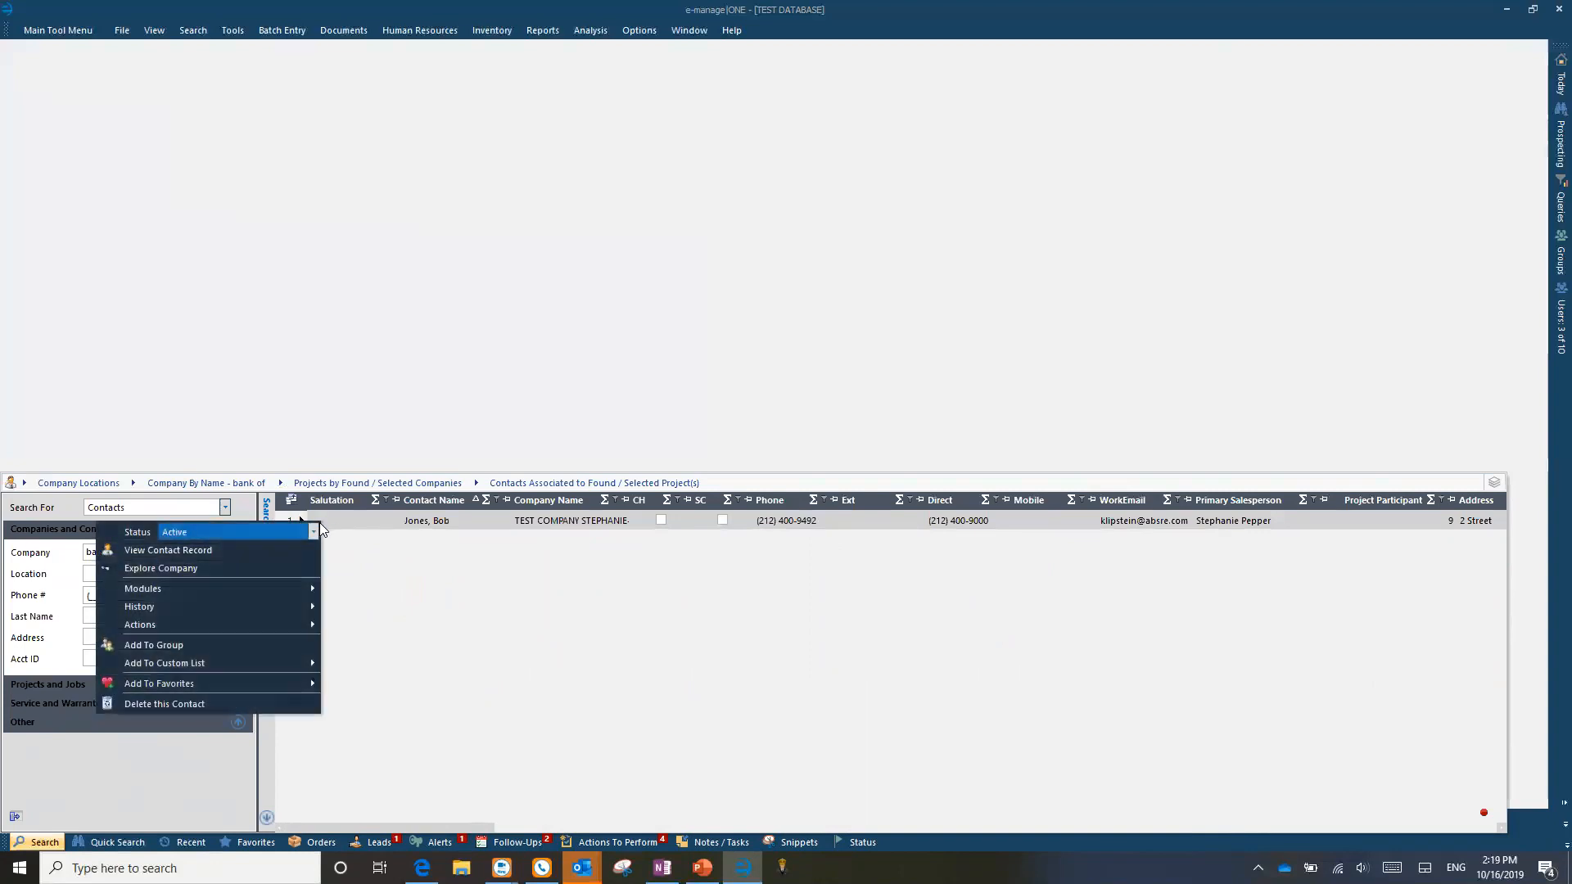
{"action": "mouse_move", "coordinate": [248, 625]}
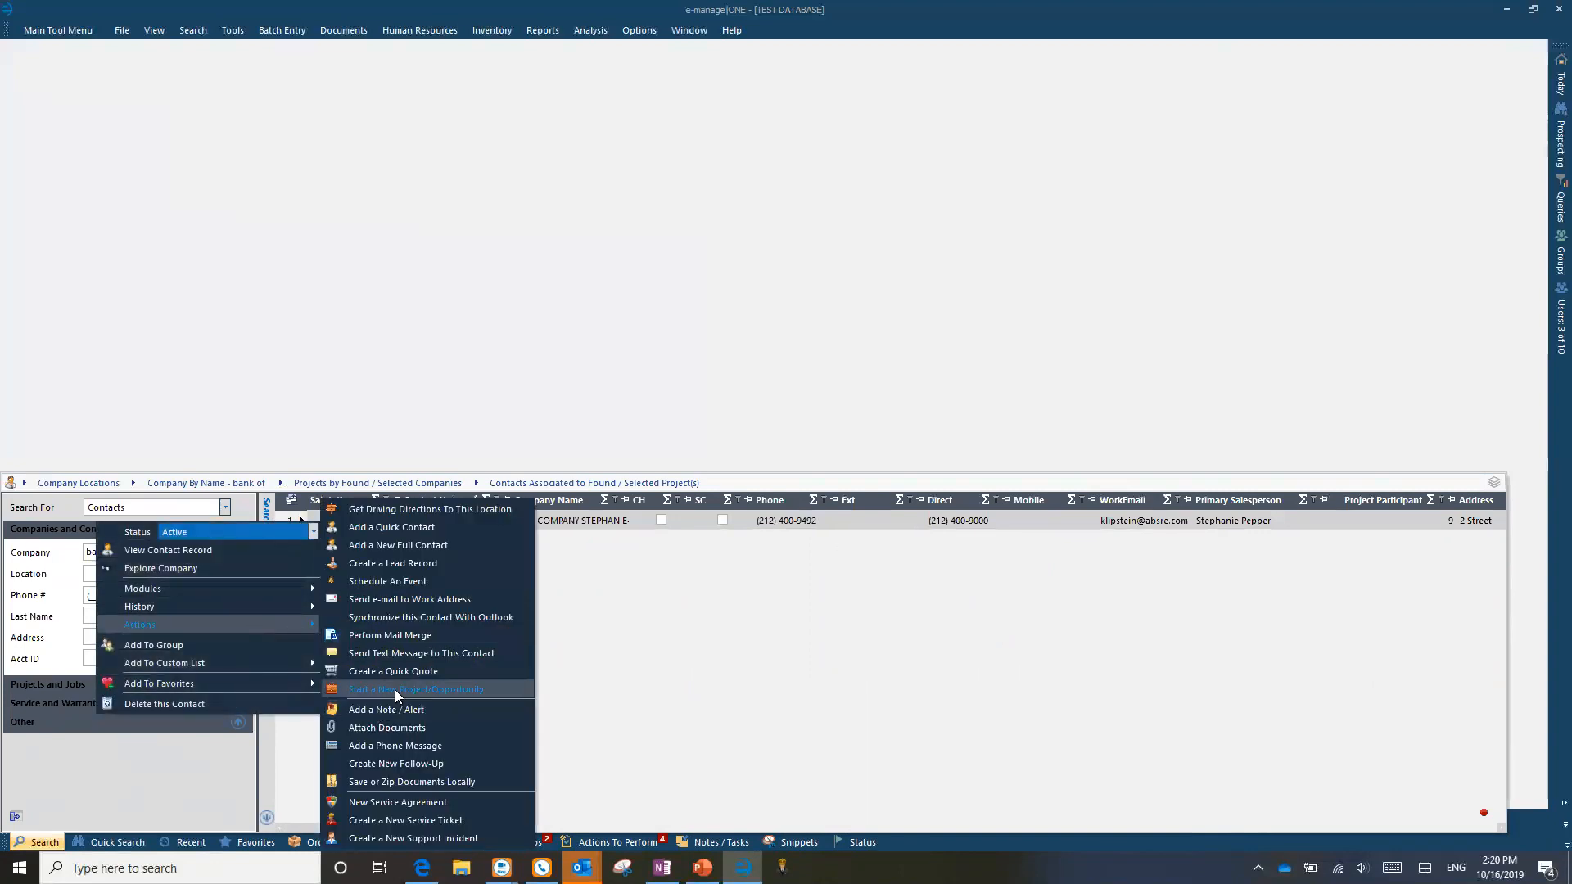
{"action": "left_click", "coordinate": [468, 691]}
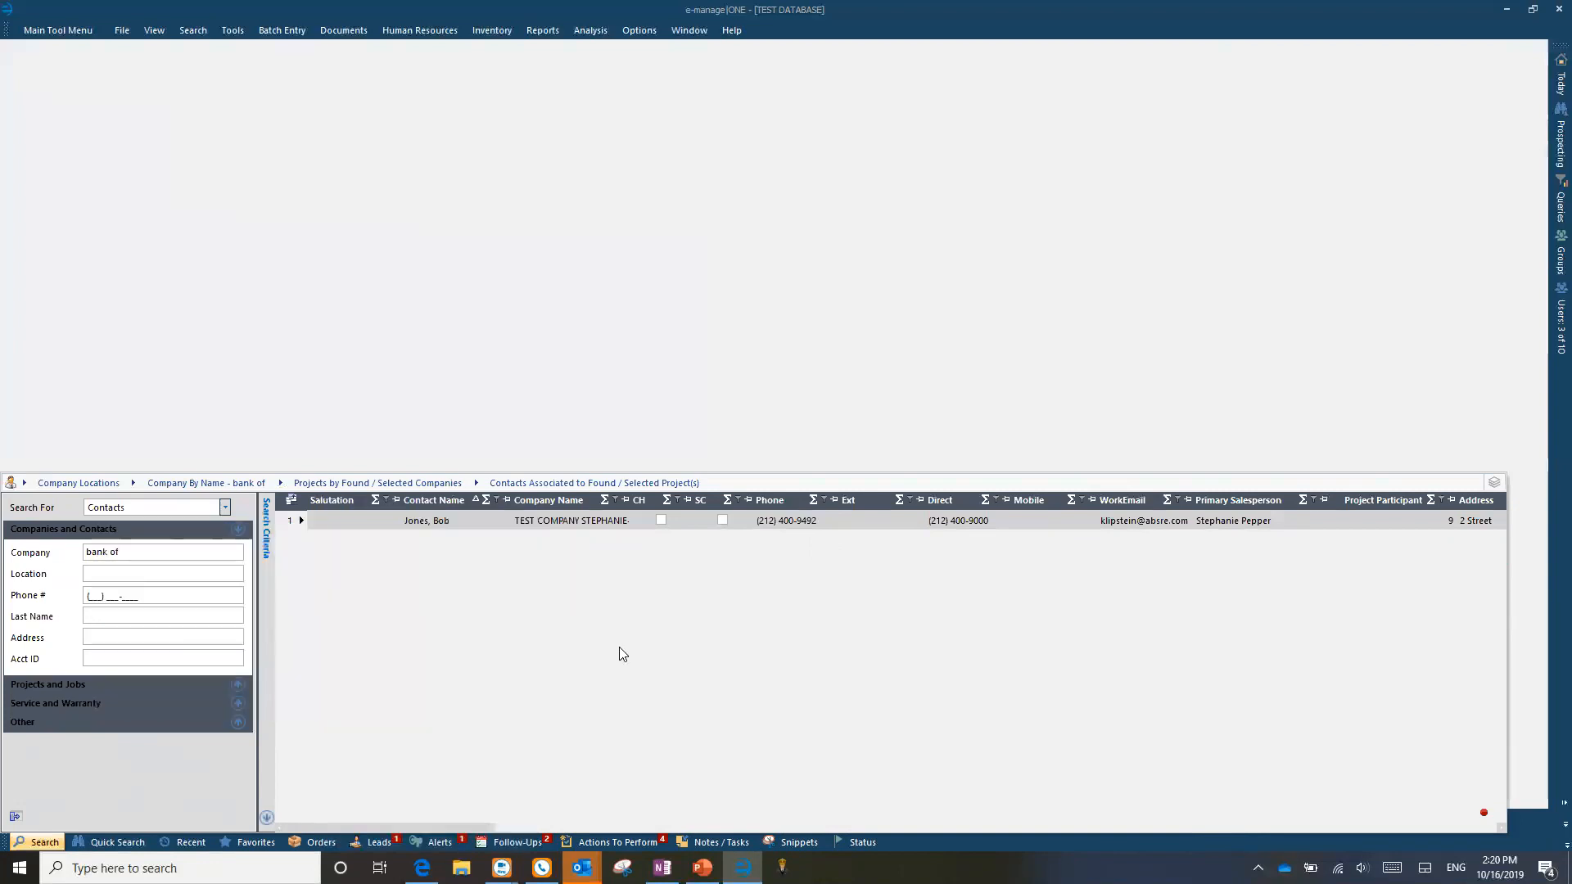
Step: Select the contact's name cell, then expand the Projects and Jobs search criteria
{"action": "left_click", "coordinate": [454, 521]}
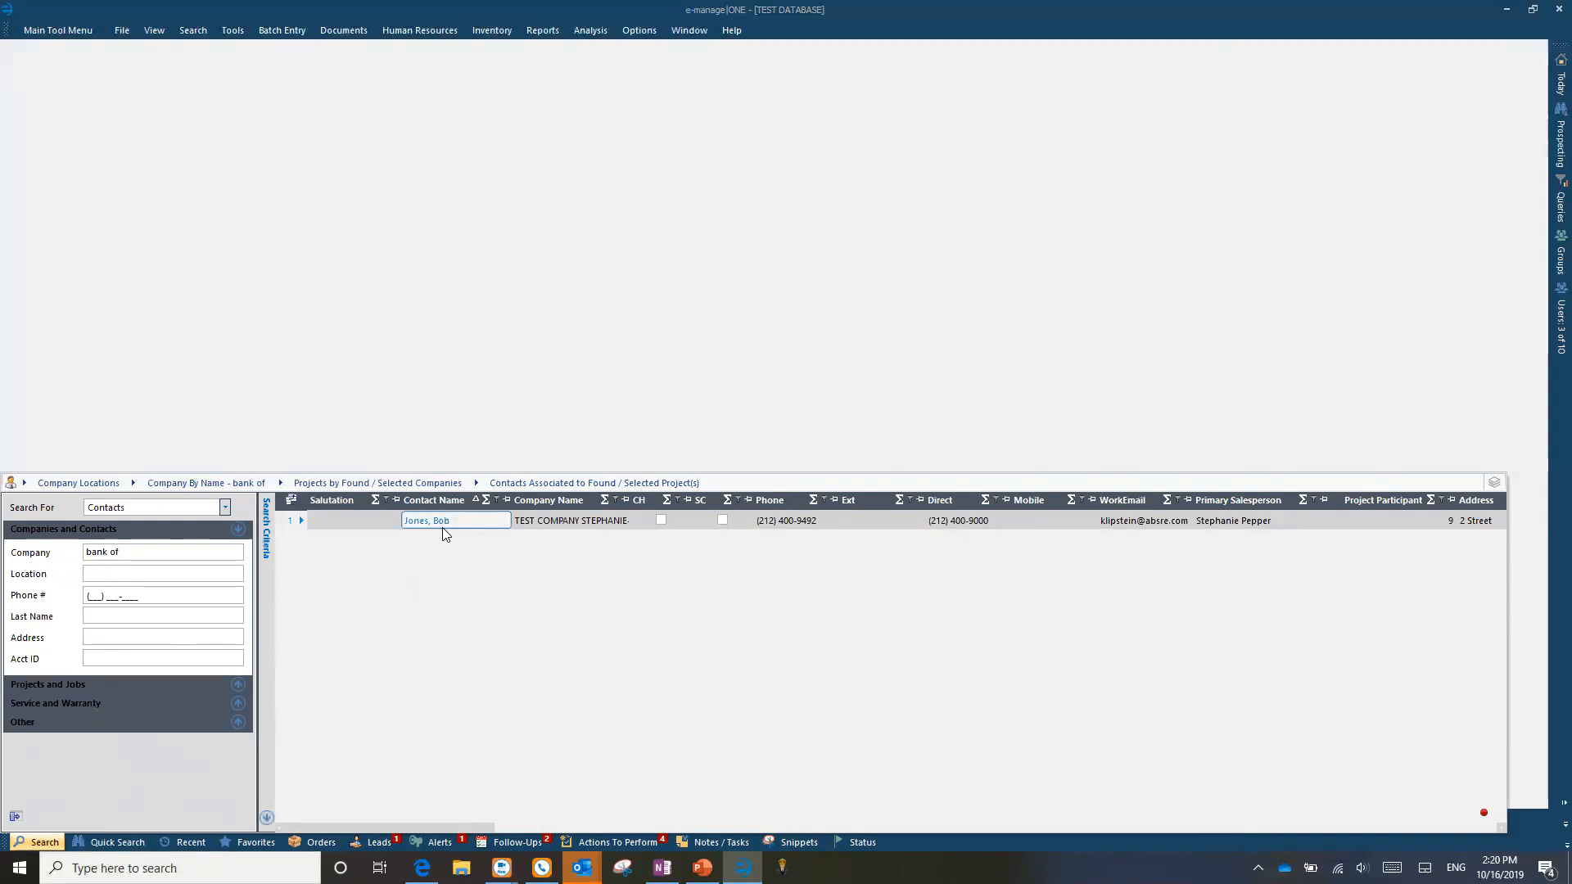
{"action": "left_click", "coordinate": [420, 535]}
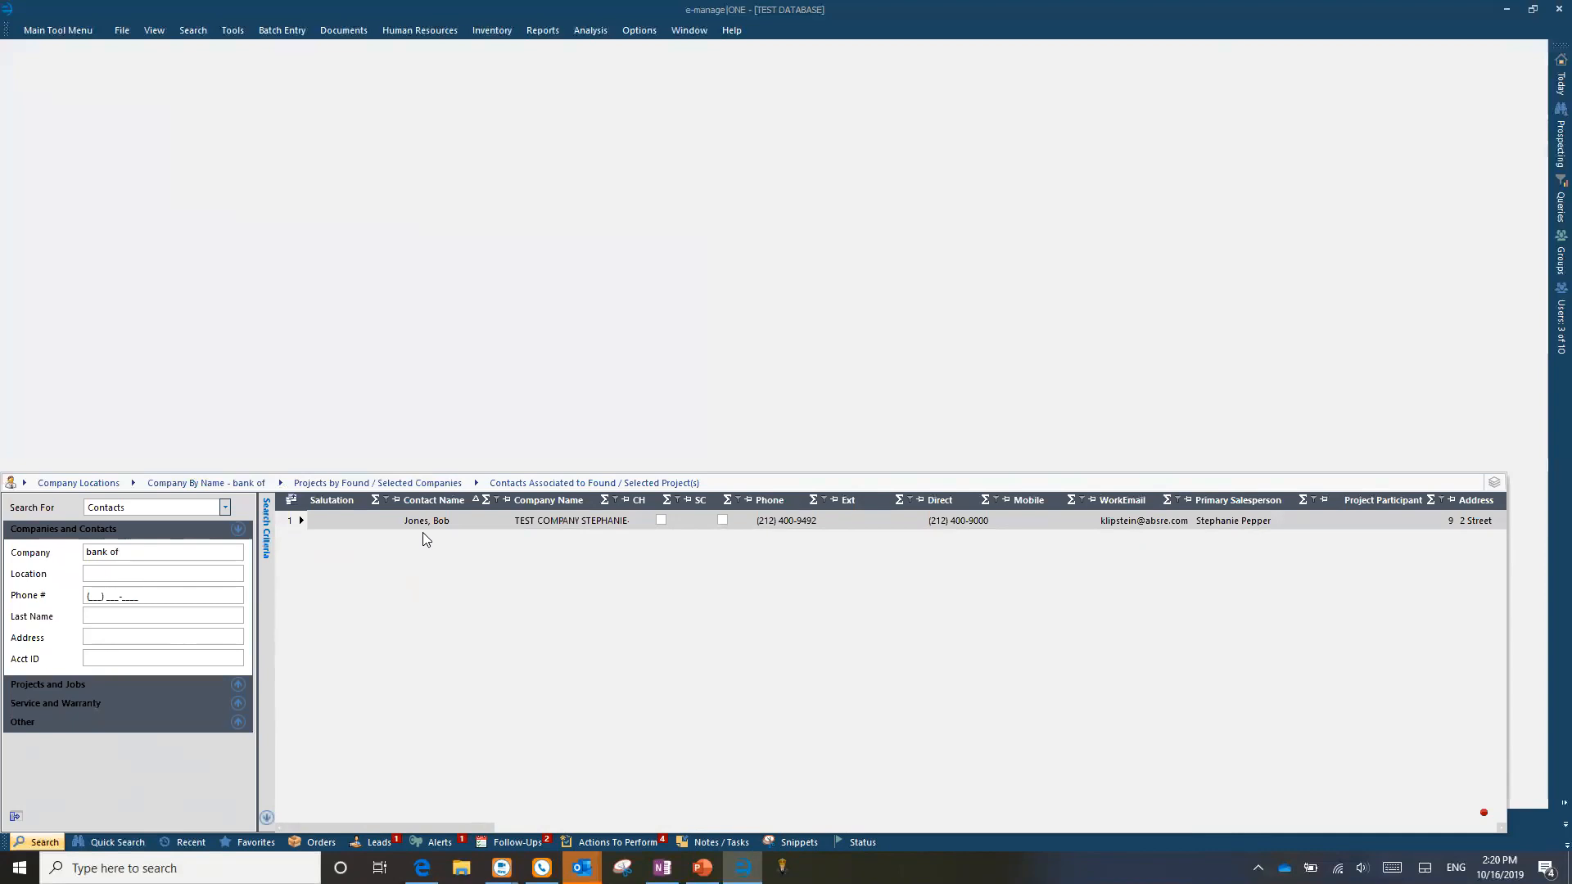
{"action": "left_click", "coordinate": [465, 528]}
{"action": "left_click", "coordinate": [434, 530]}
{"action": "left_click", "coordinate": [89, 684]}
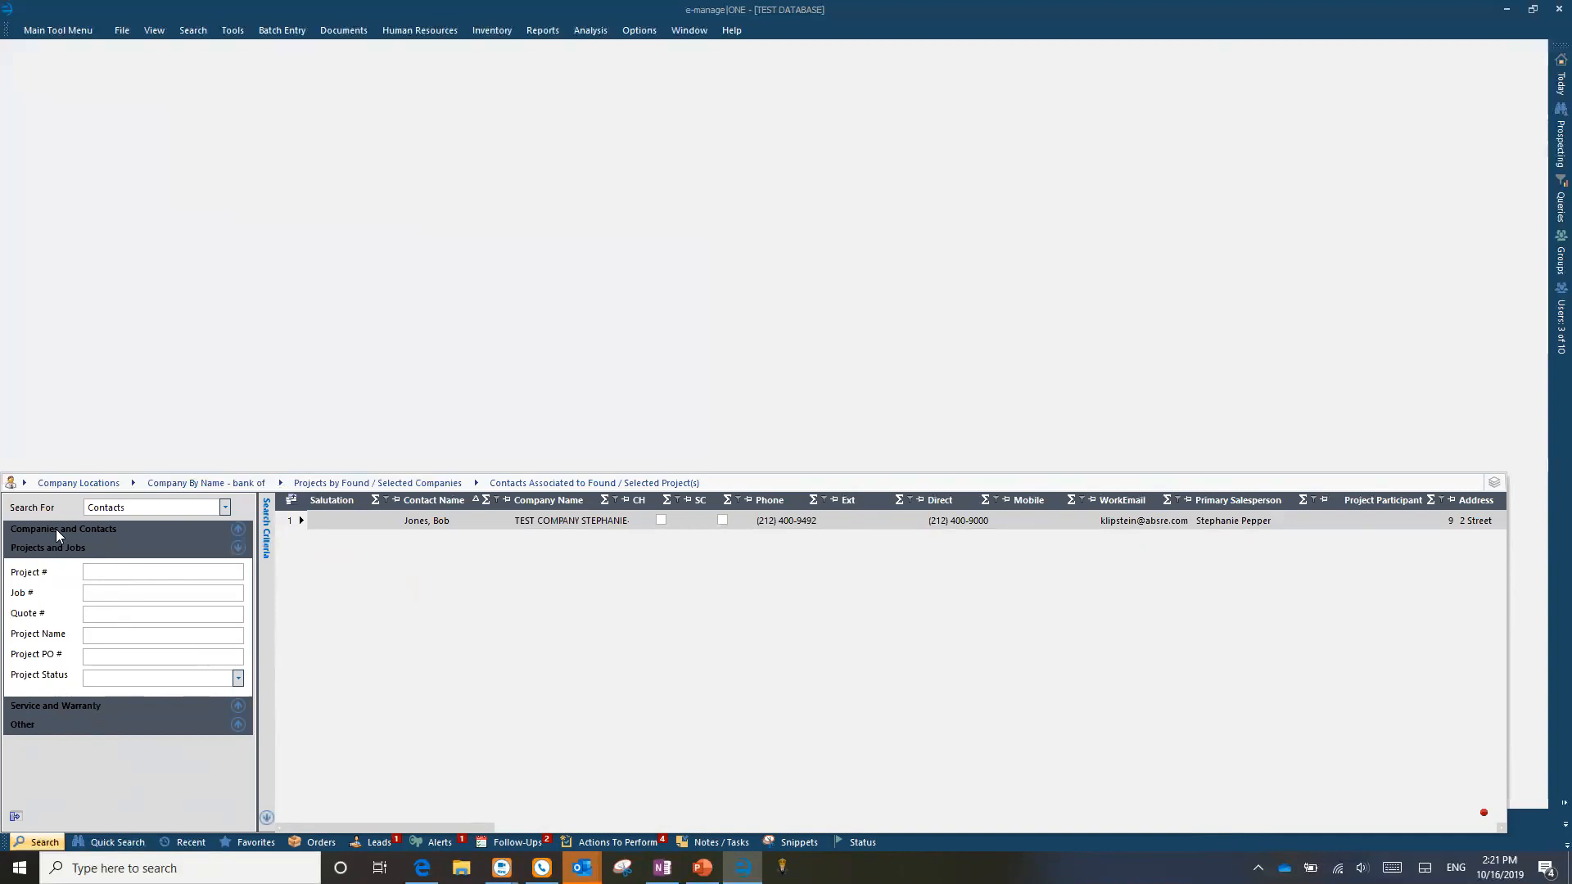
Step: Collapse the project criteria and switch to the Quick Search panel
{"action": "left_click", "coordinate": [98, 549]}
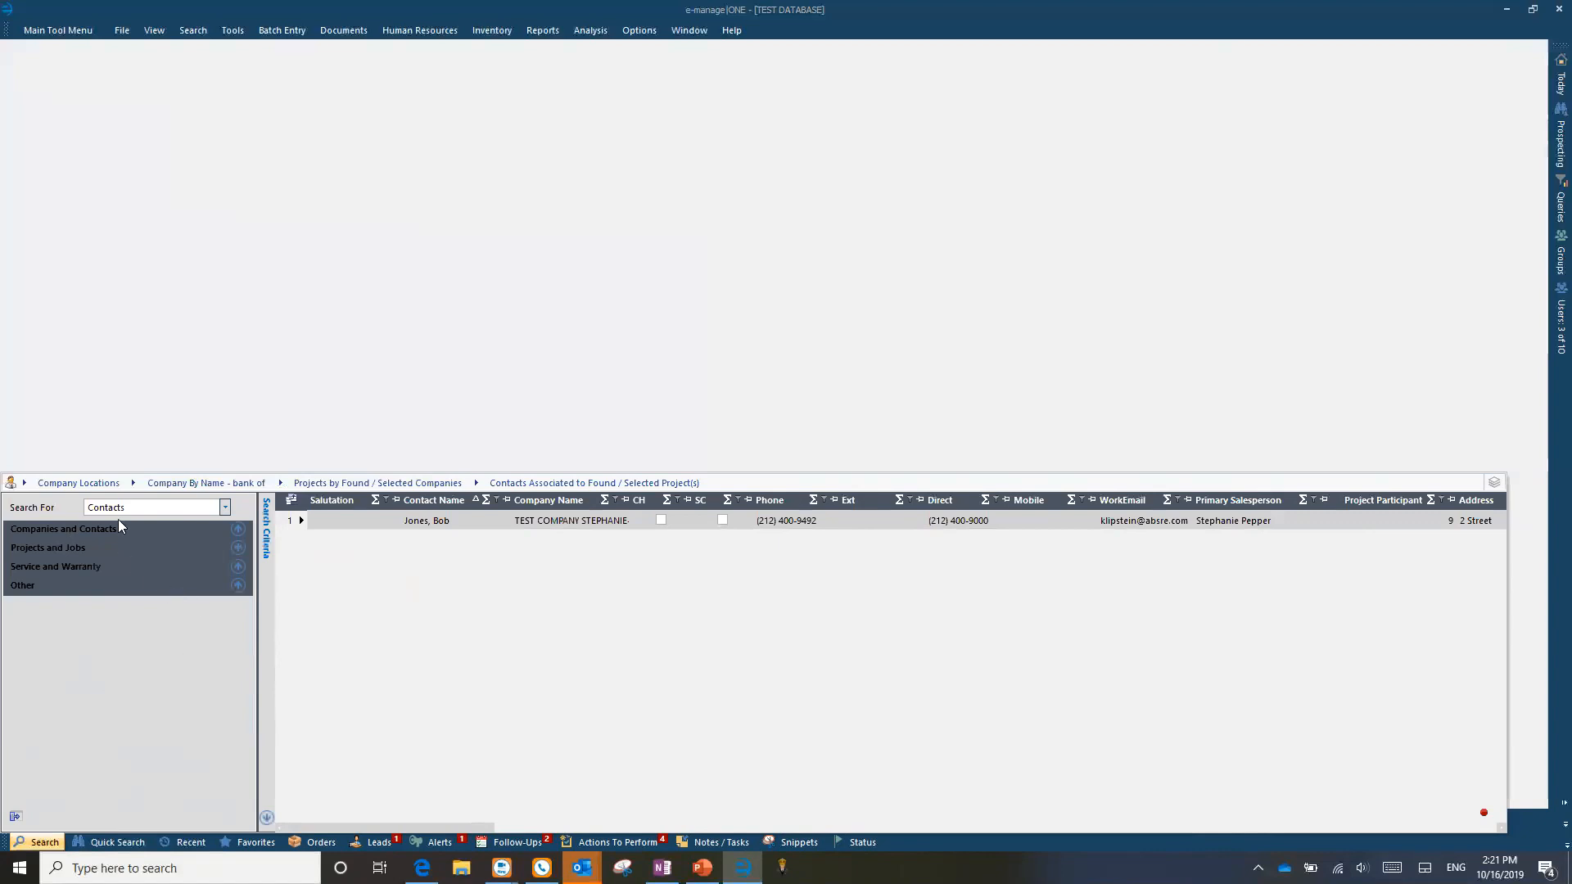
{"action": "left_click", "coordinate": [117, 843]}
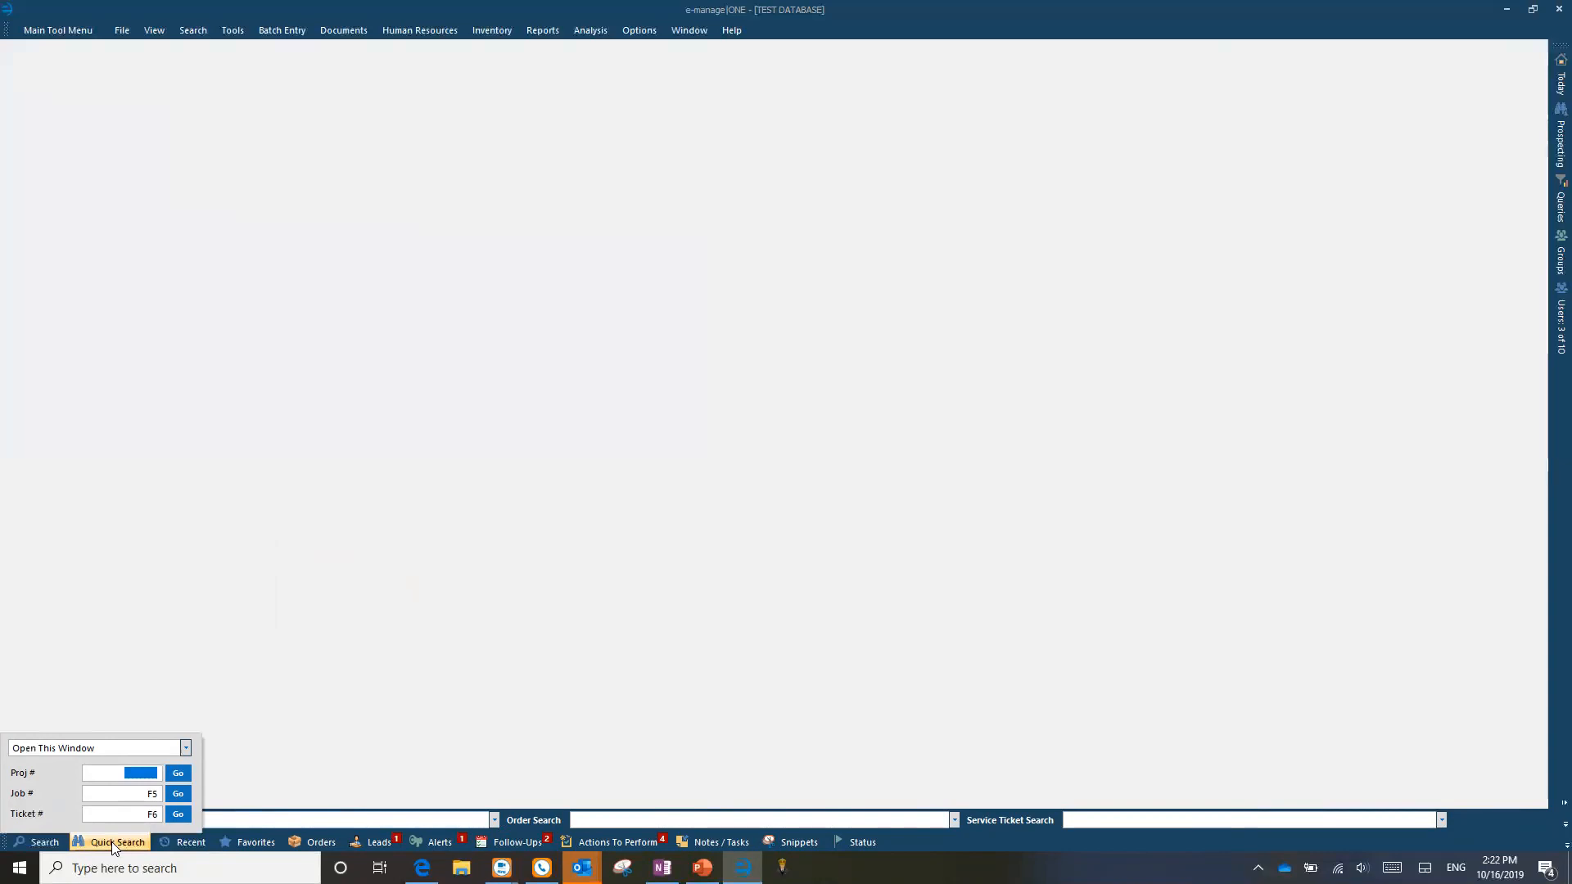
Step: Enter project number 1961 in the Quick Search Proj # field
{"action": "type", "text": "1961"}
{"action": "left_click", "coordinate": [132, 838]}
{"action": "left_click", "coordinate": [184, 750]}
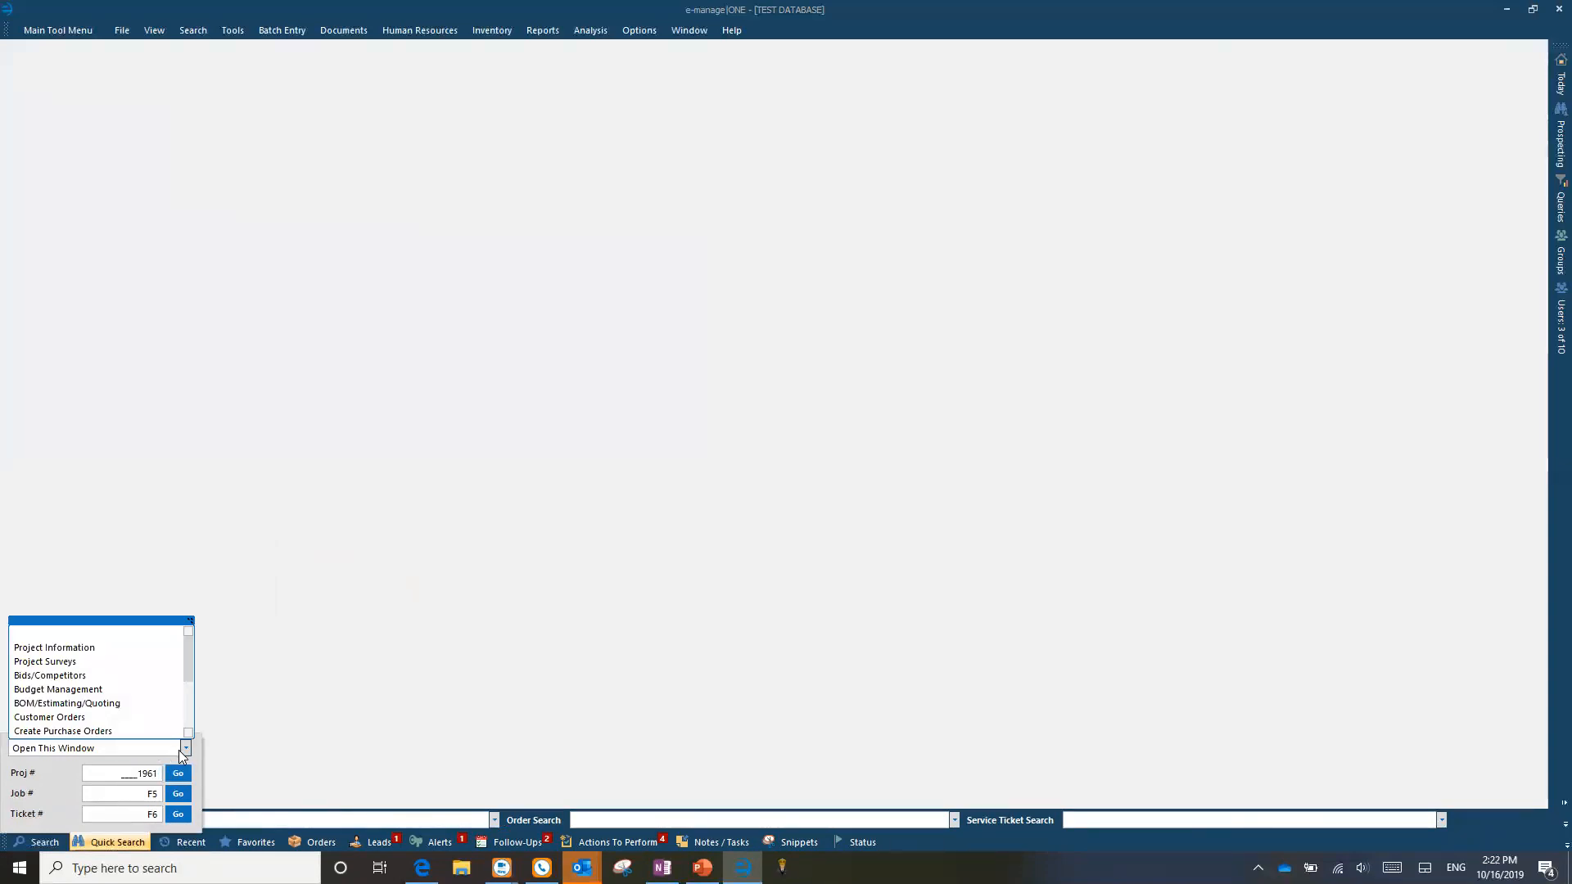
Step: Pick Invoicing and Payments as the window to open for project 1961
{"action": "mouse_move", "coordinate": [187, 664]}
{"action": "left_mouse_down"}
{"action": "mouse_move", "coordinate": [195, 724]}
{"action": "mouse_move", "coordinate": [195, 648]}
{"action": "left_mouse_up"}
{"action": "scroll", "coordinate": [99, 717], "scroll_direction": "down", "scroll_amount": 3}
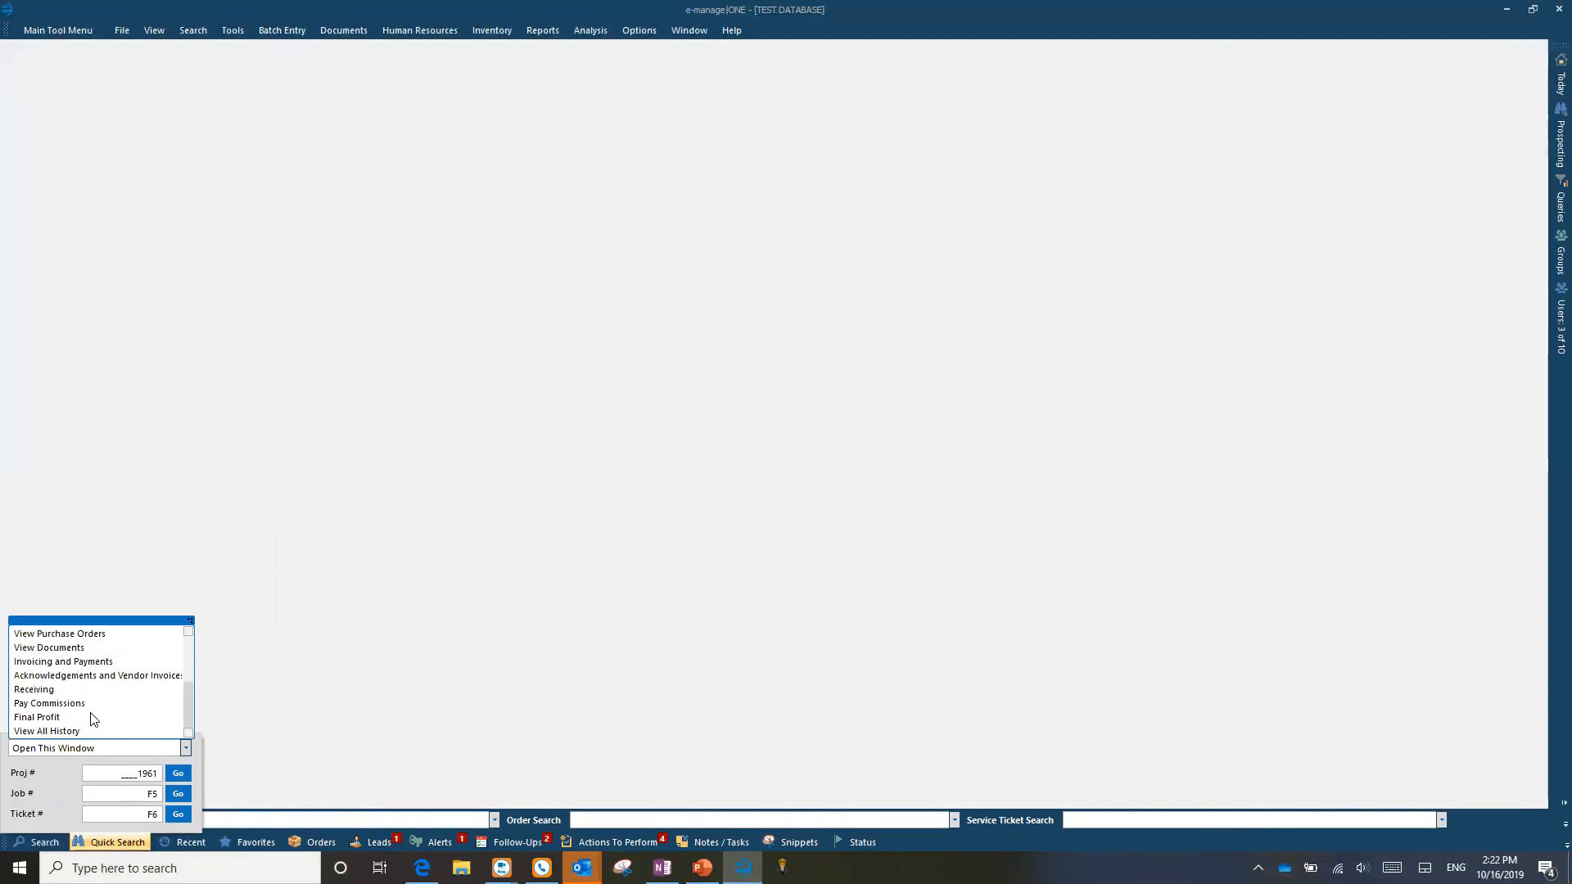
{"action": "left_click", "coordinate": [60, 663]}
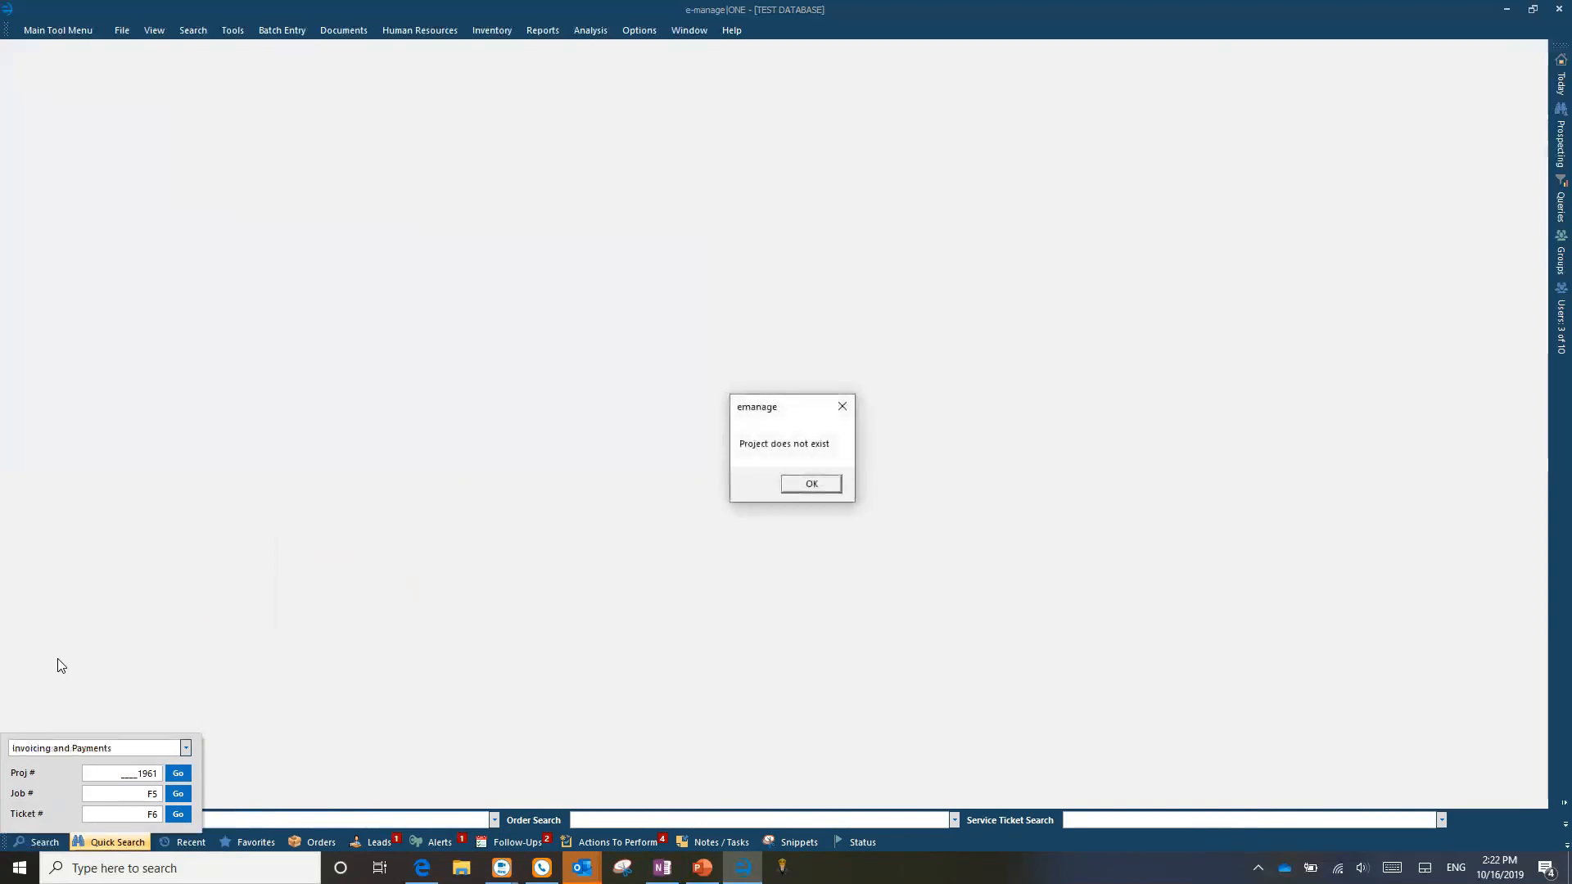
Step: Dismiss the 'Project does not exist' warning and reopen the window list
{"action": "left_click", "coordinate": [803, 484]}
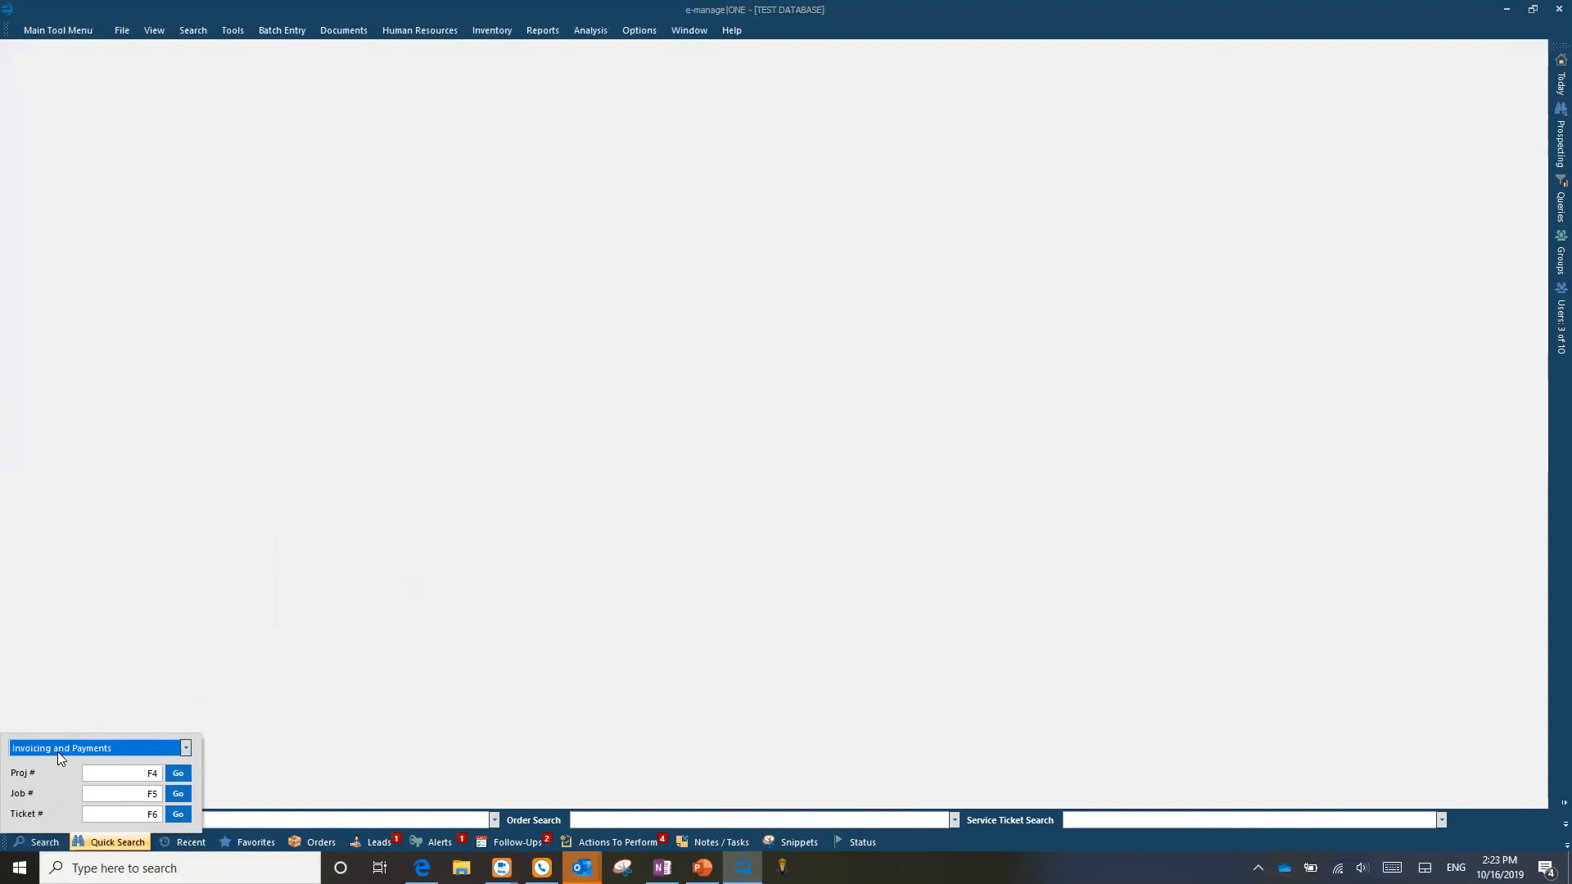
{"action": "left_click", "coordinate": [181, 748]}
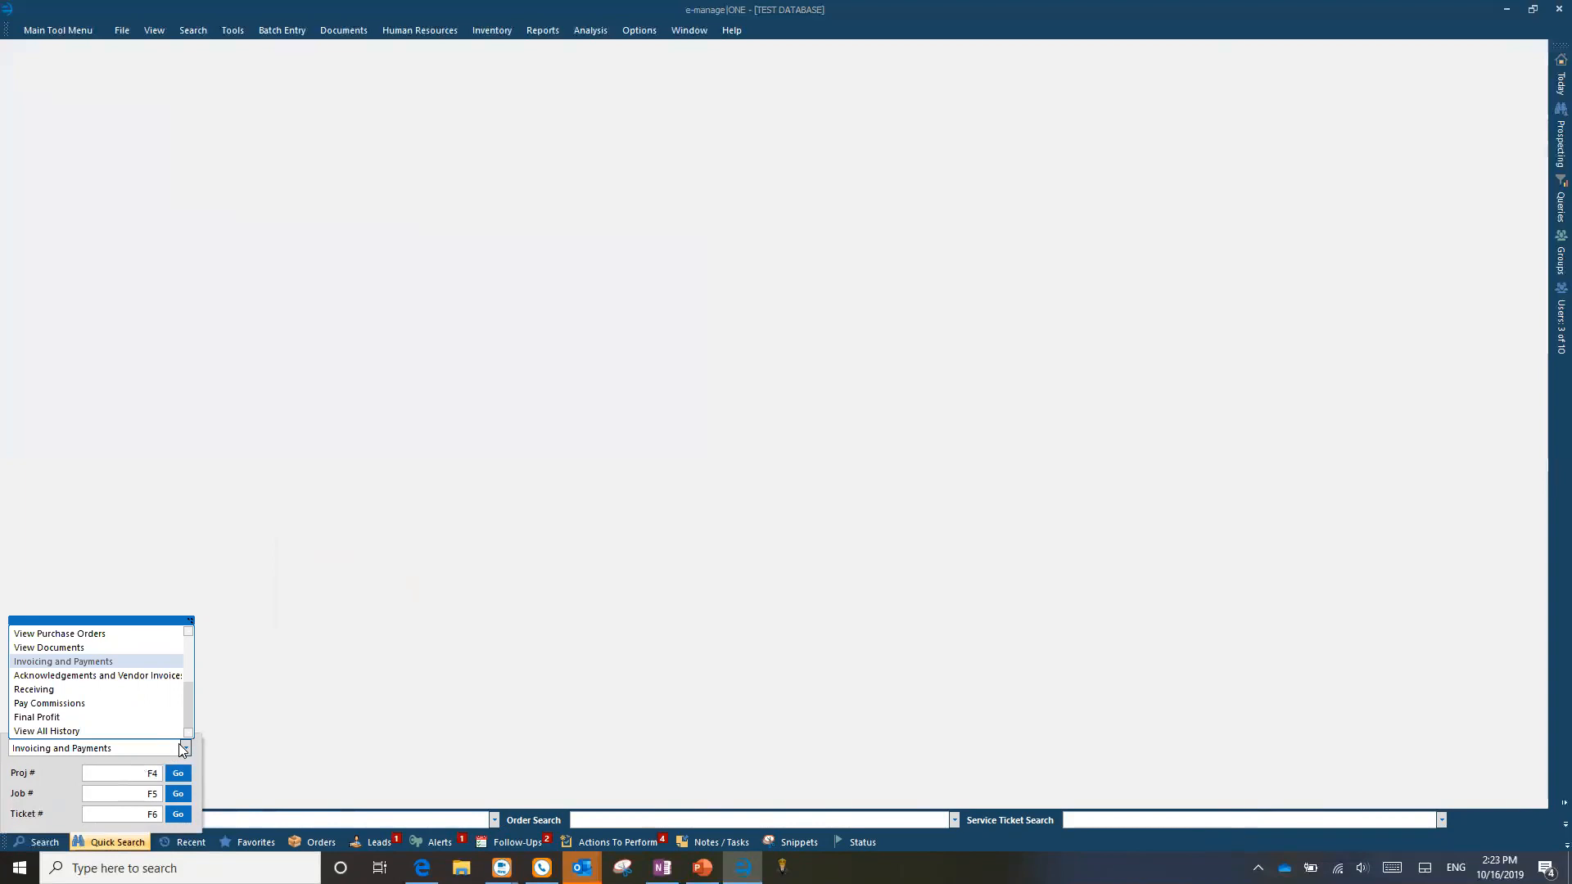
Step: Scroll the lookup list back to the top and dismiss the Quick Search panel
{"action": "scroll", "coordinate": [106, 688], "scroll_direction": "up", "scroll_amount": 3}
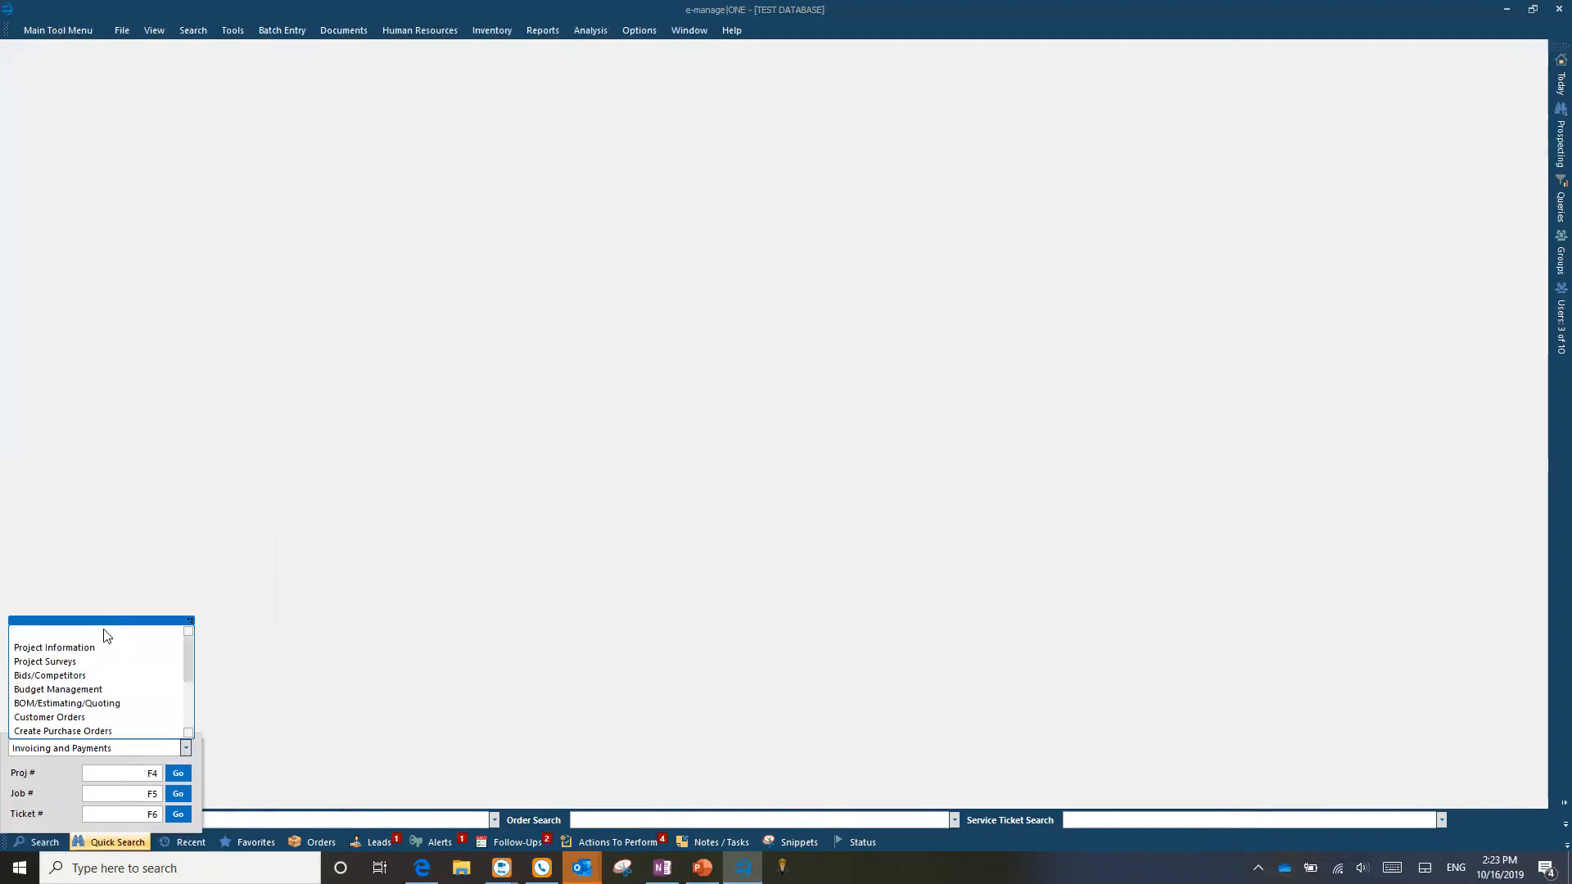
{"action": "left_click", "coordinate": [370, 713]}
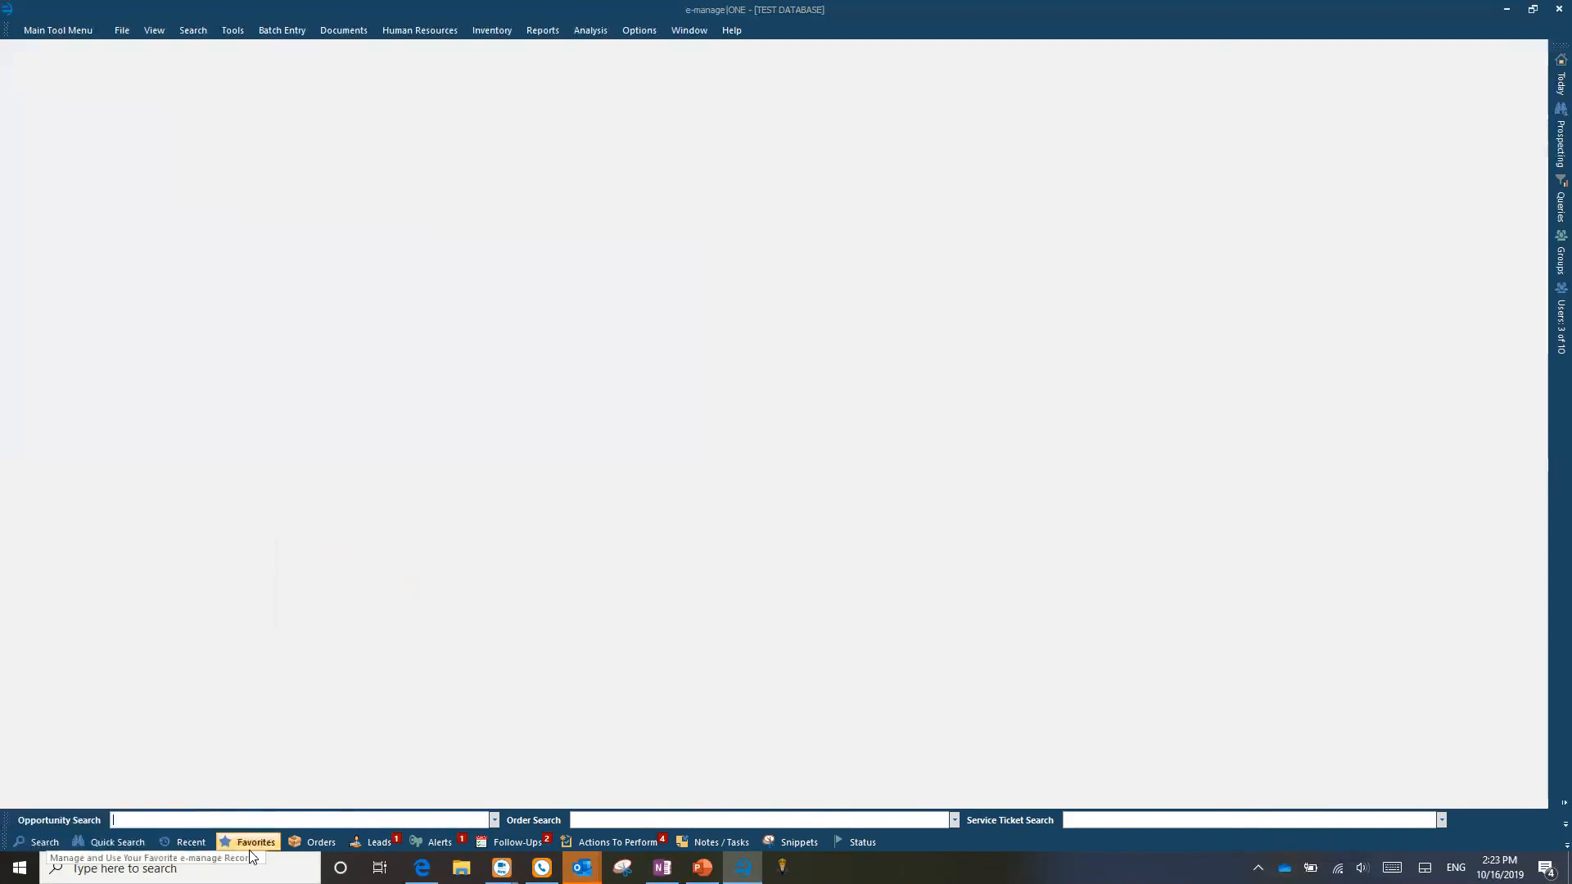
Step: Show recently accessed records and expand the recent Projects list
{"action": "left_click", "coordinate": [185, 835]}
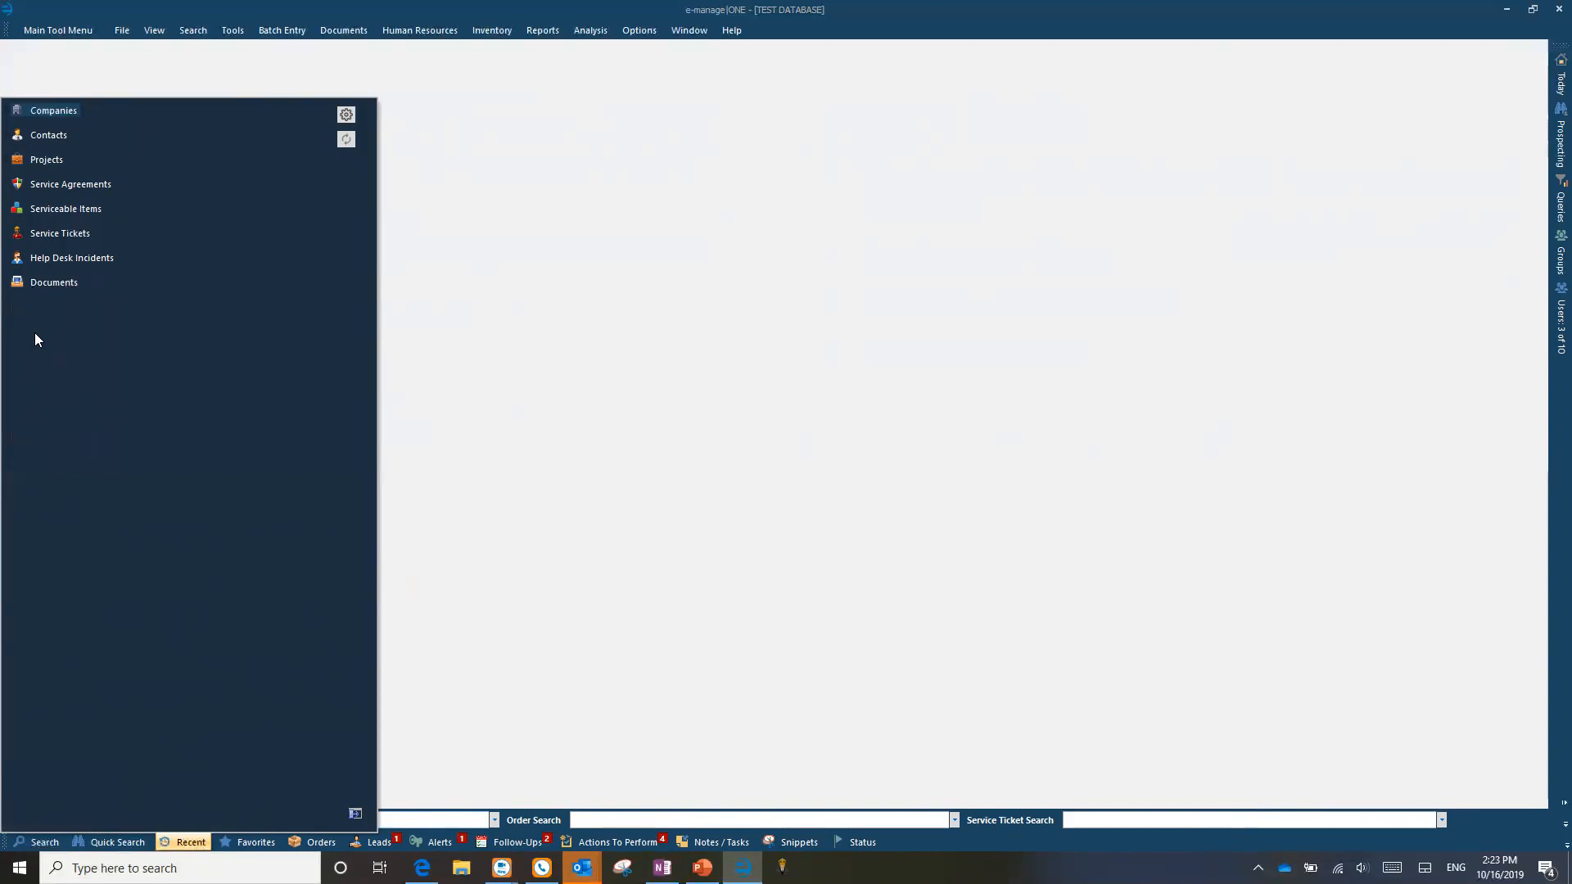
{"action": "left_click", "coordinate": [6, 163]}
{"action": "left_click", "coordinate": [6, 163]}
{"action": "left_click", "coordinate": [5, 161]}
{"action": "left_click", "coordinate": [5, 161]}
{"action": "left_click", "coordinate": [6, 161]}
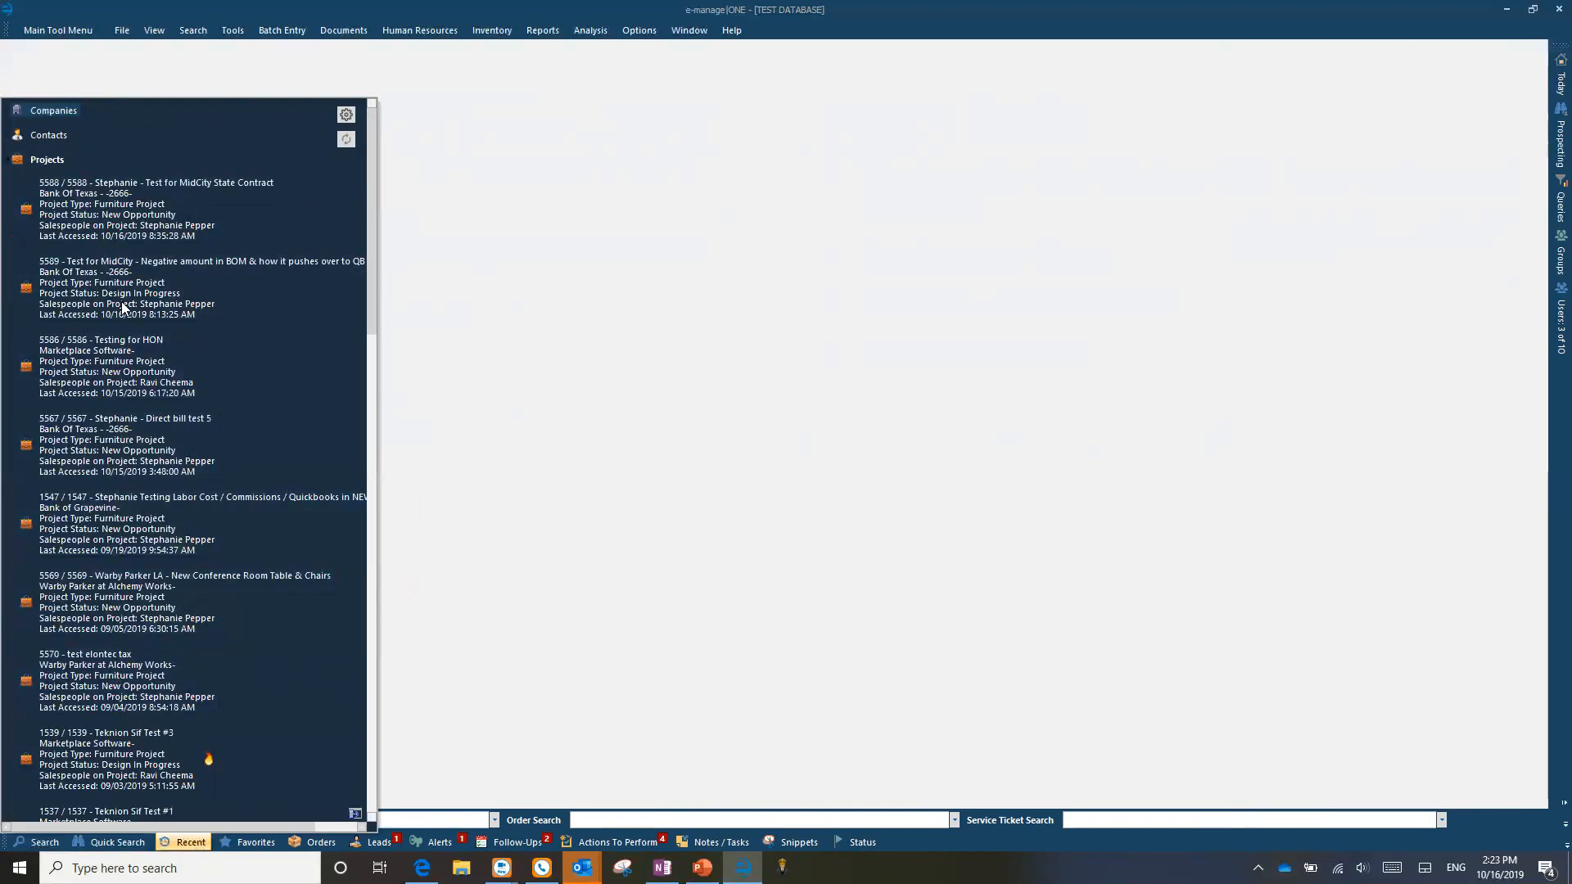
Step: Open BOM / Estimating / Quoting for project 5589 from its Modules context menu
{"action": "left_click", "coordinate": [116, 208]}
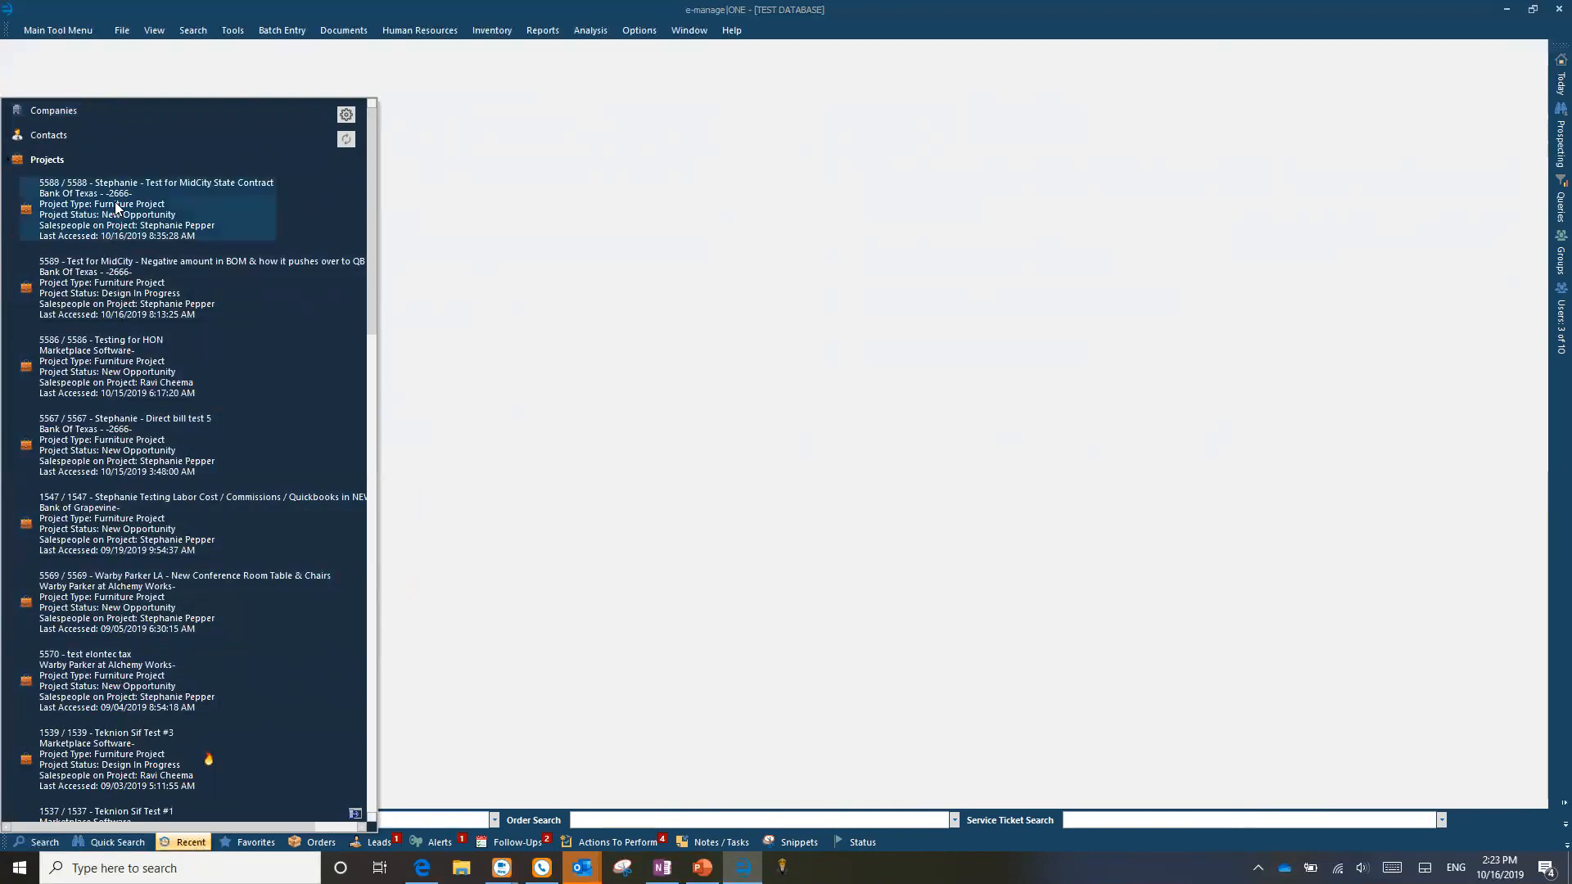
{"action": "right_click", "coordinate": [116, 208]}
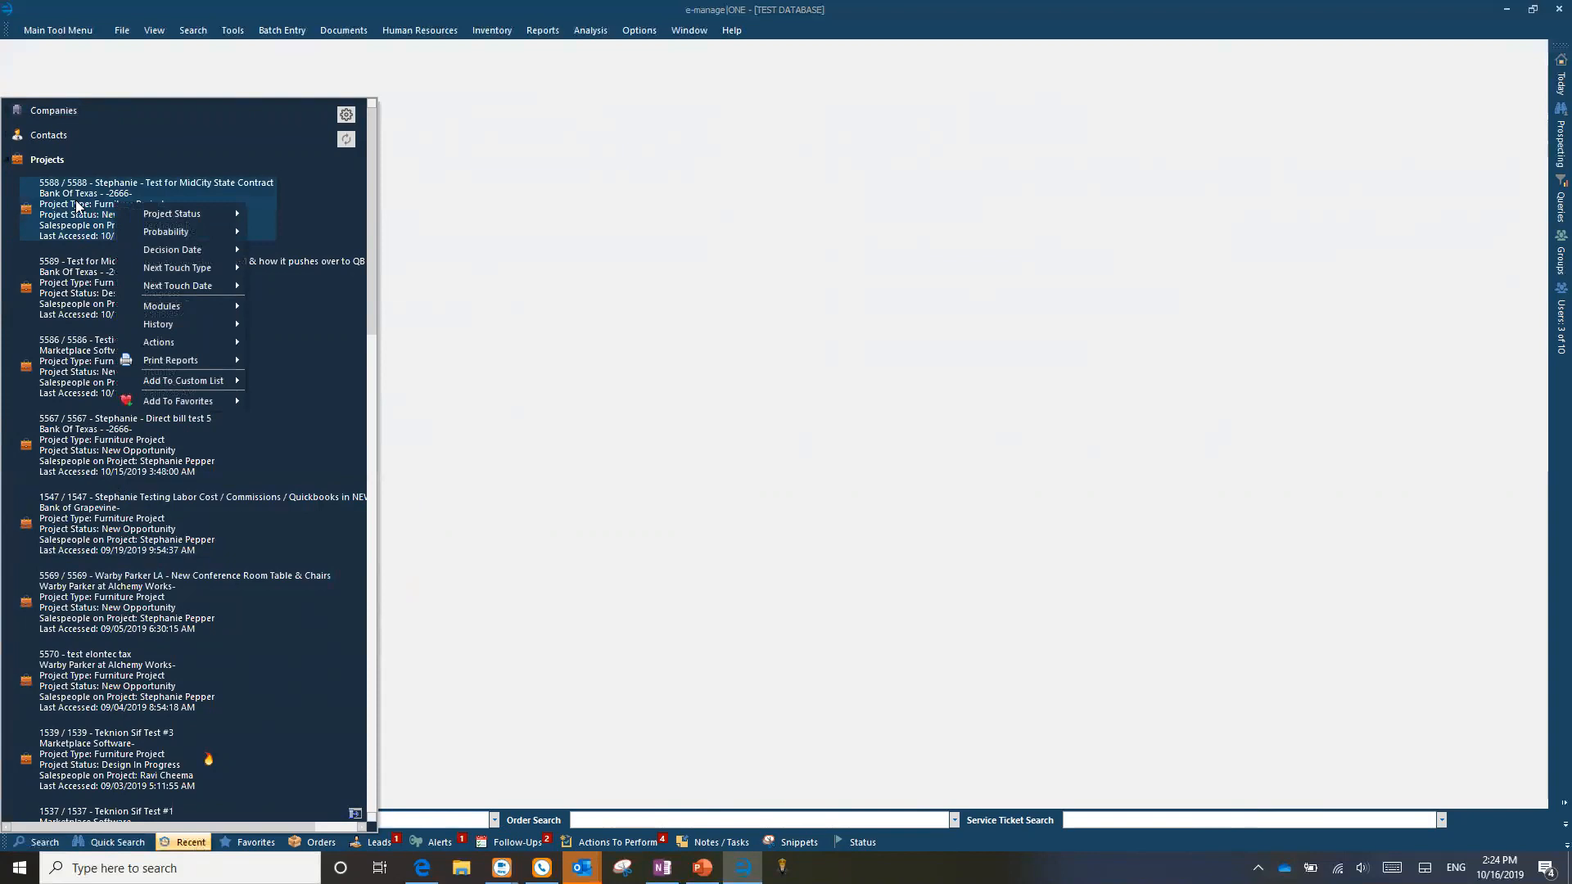
{"action": "left_click", "coordinate": [72, 270]}
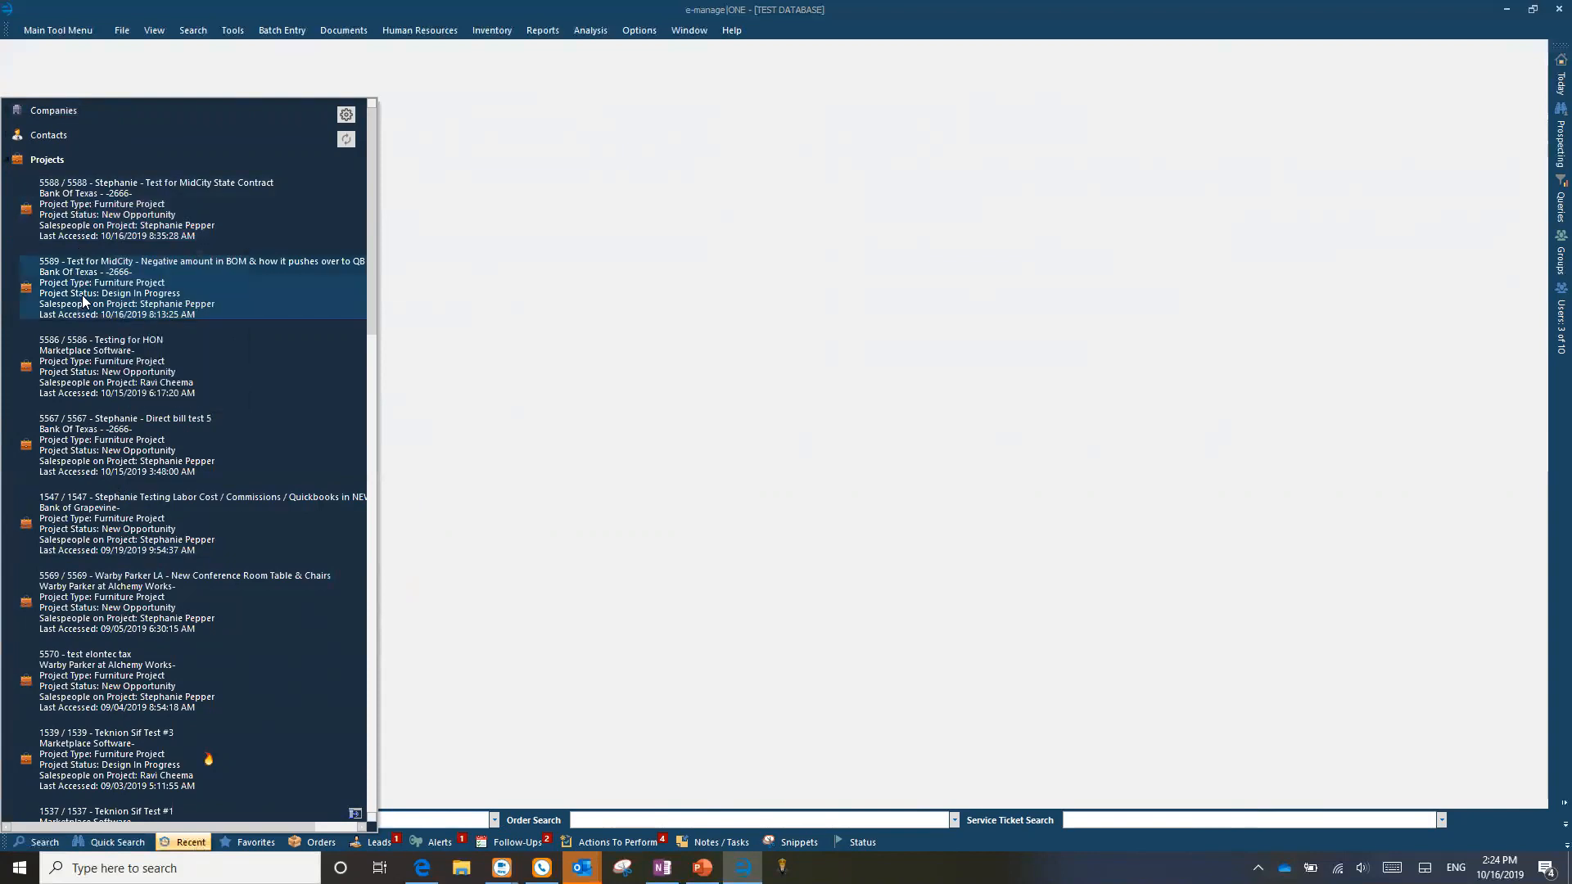
{"action": "right_click", "coordinate": [90, 287]}
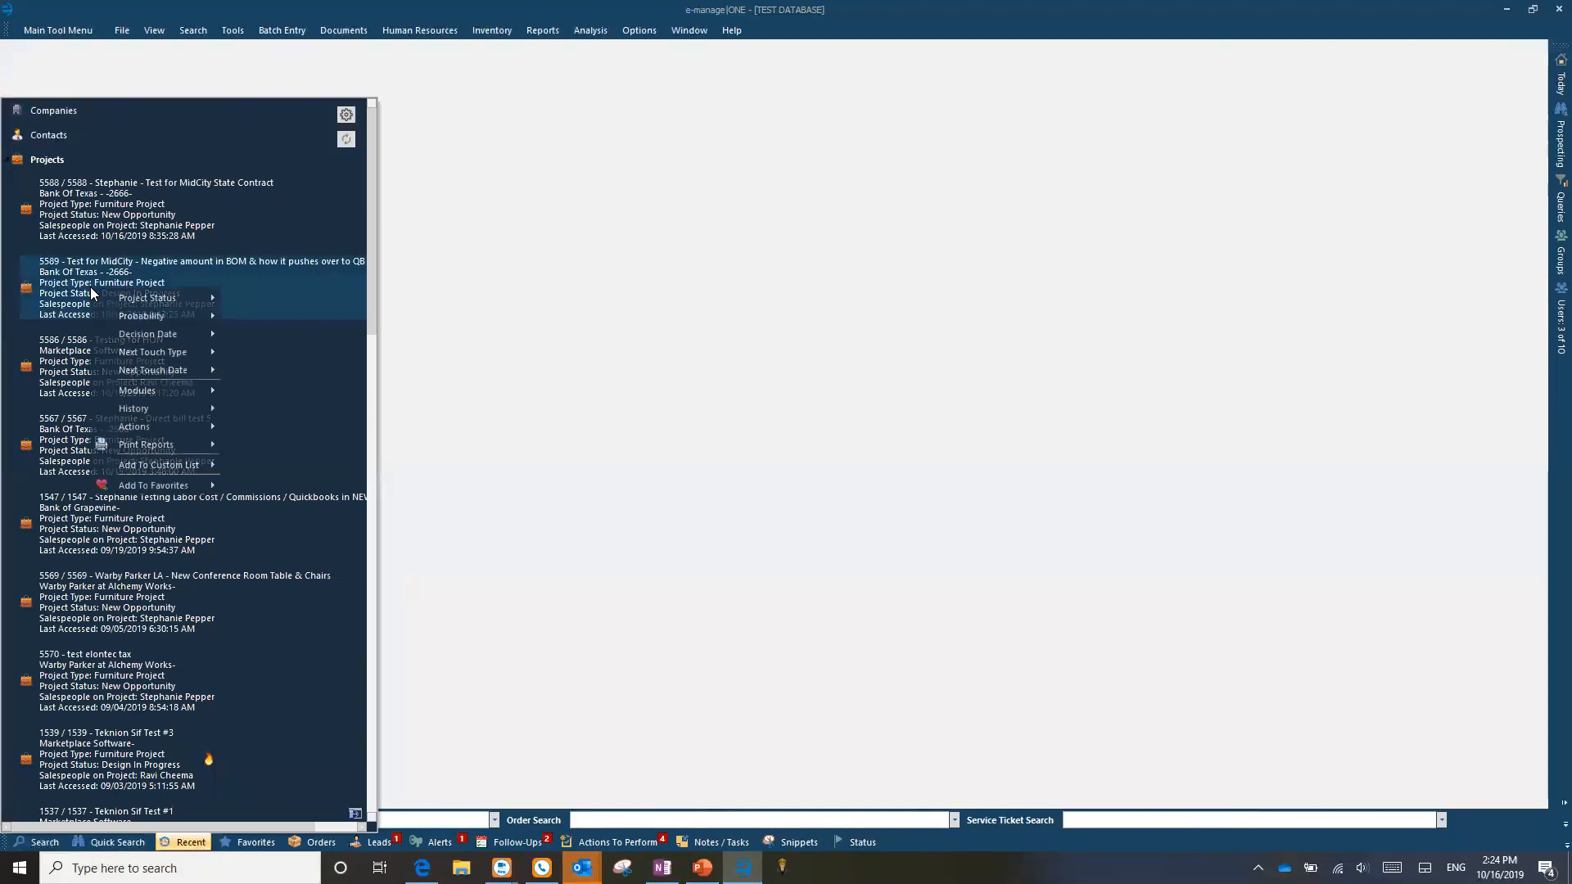
{"action": "mouse_move", "coordinate": [187, 395]}
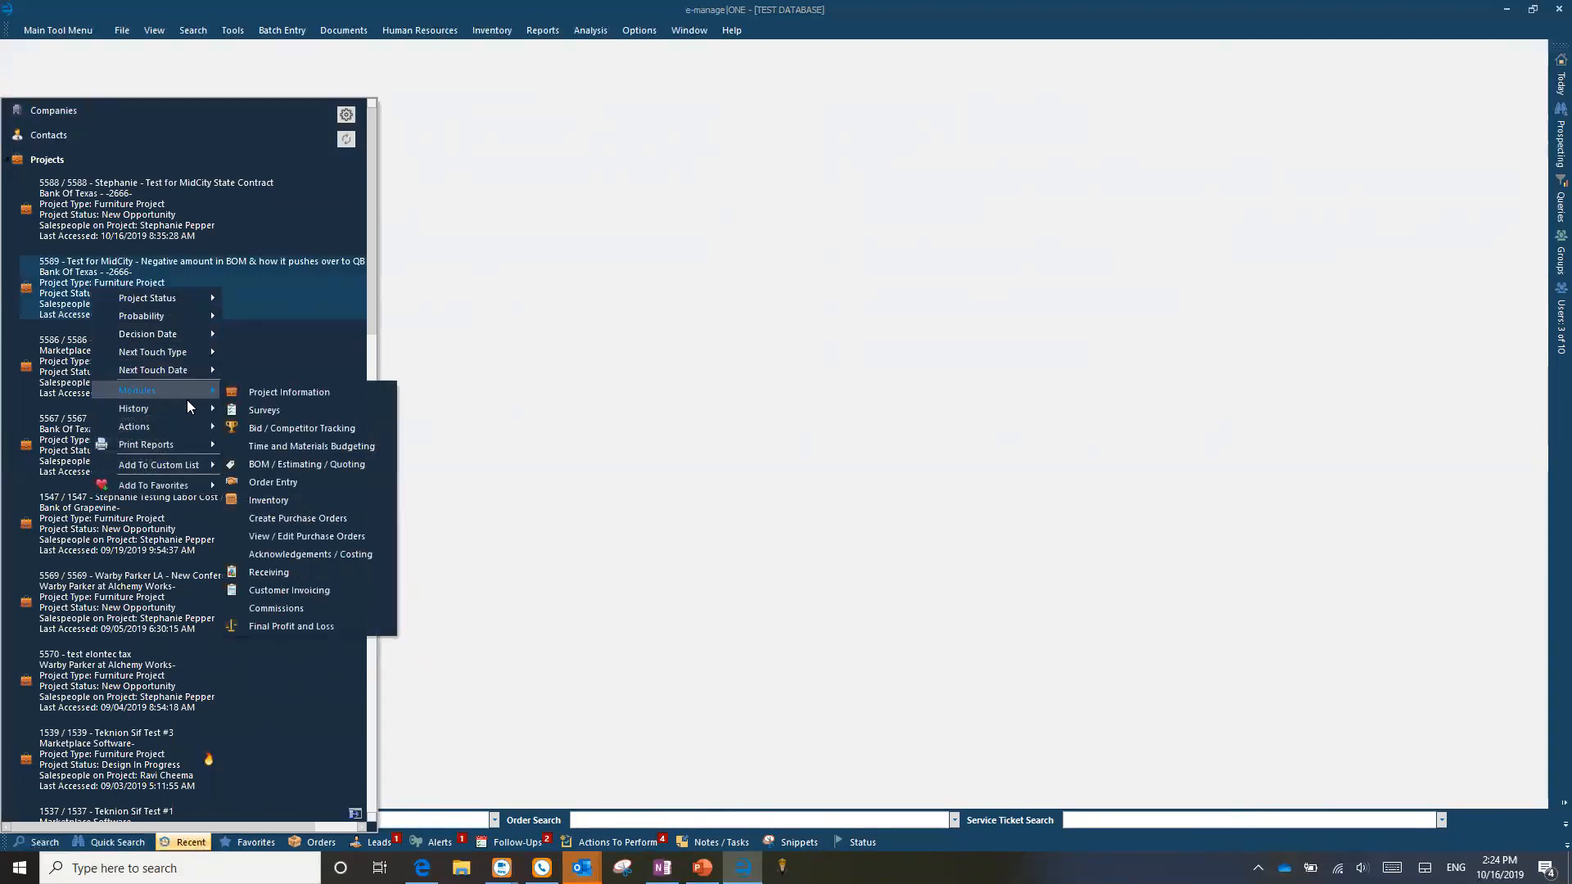
{"action": "left_click", "coordinate": [317, 465]}
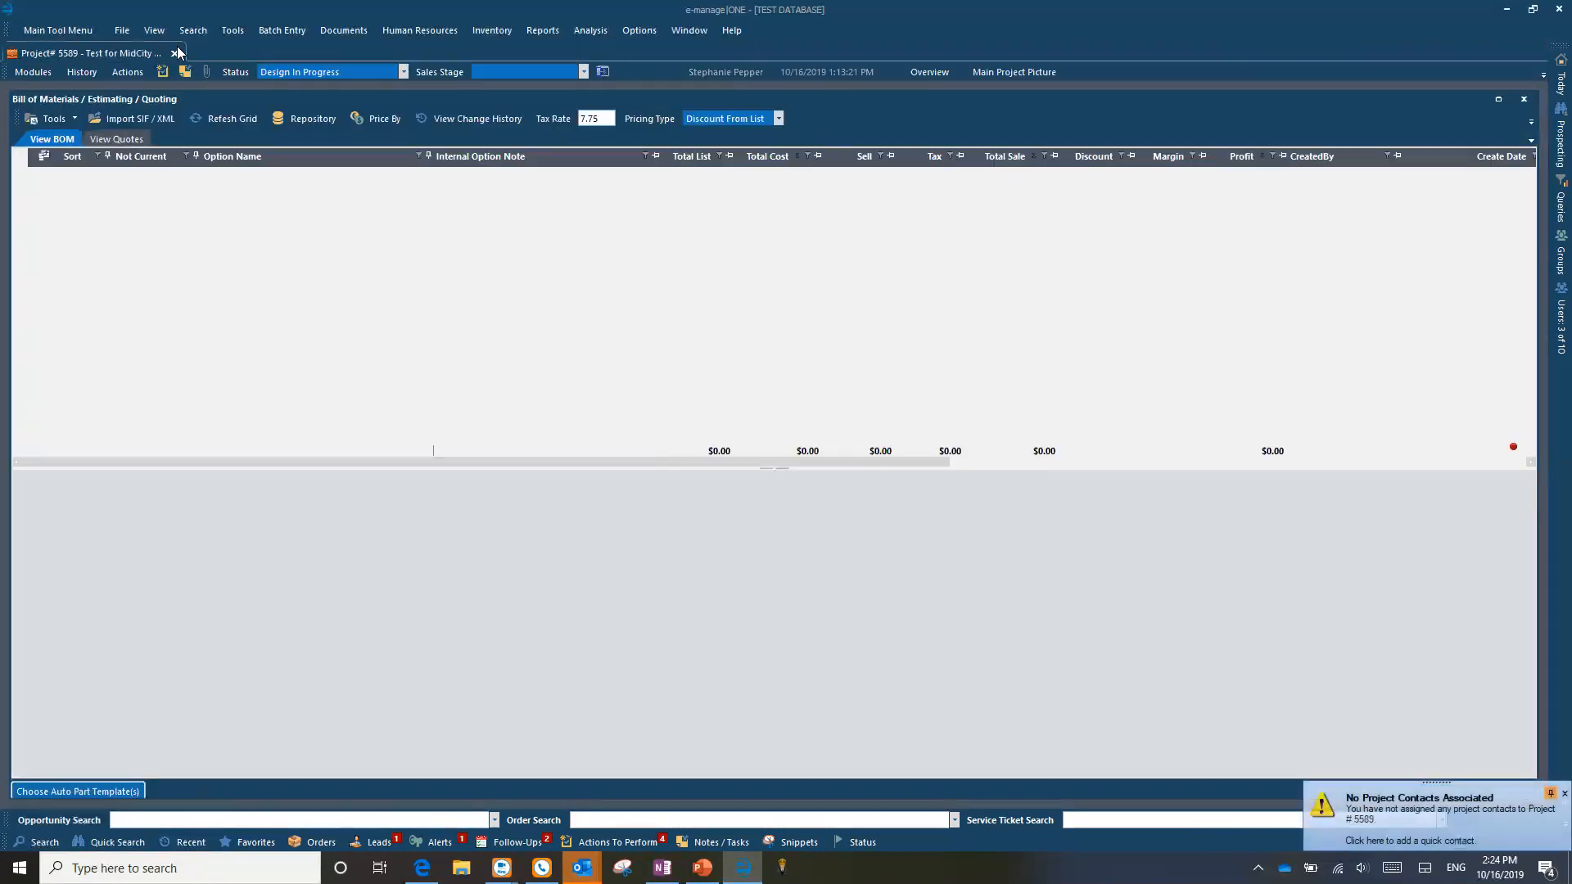
Step: Close the Project# 5589 window, collapse the recent Projects list, and show Favorites
{"action": "left_click", "coordinate": [178, 52]}
{"action": "left_click", "coordinate": [182, 842]}
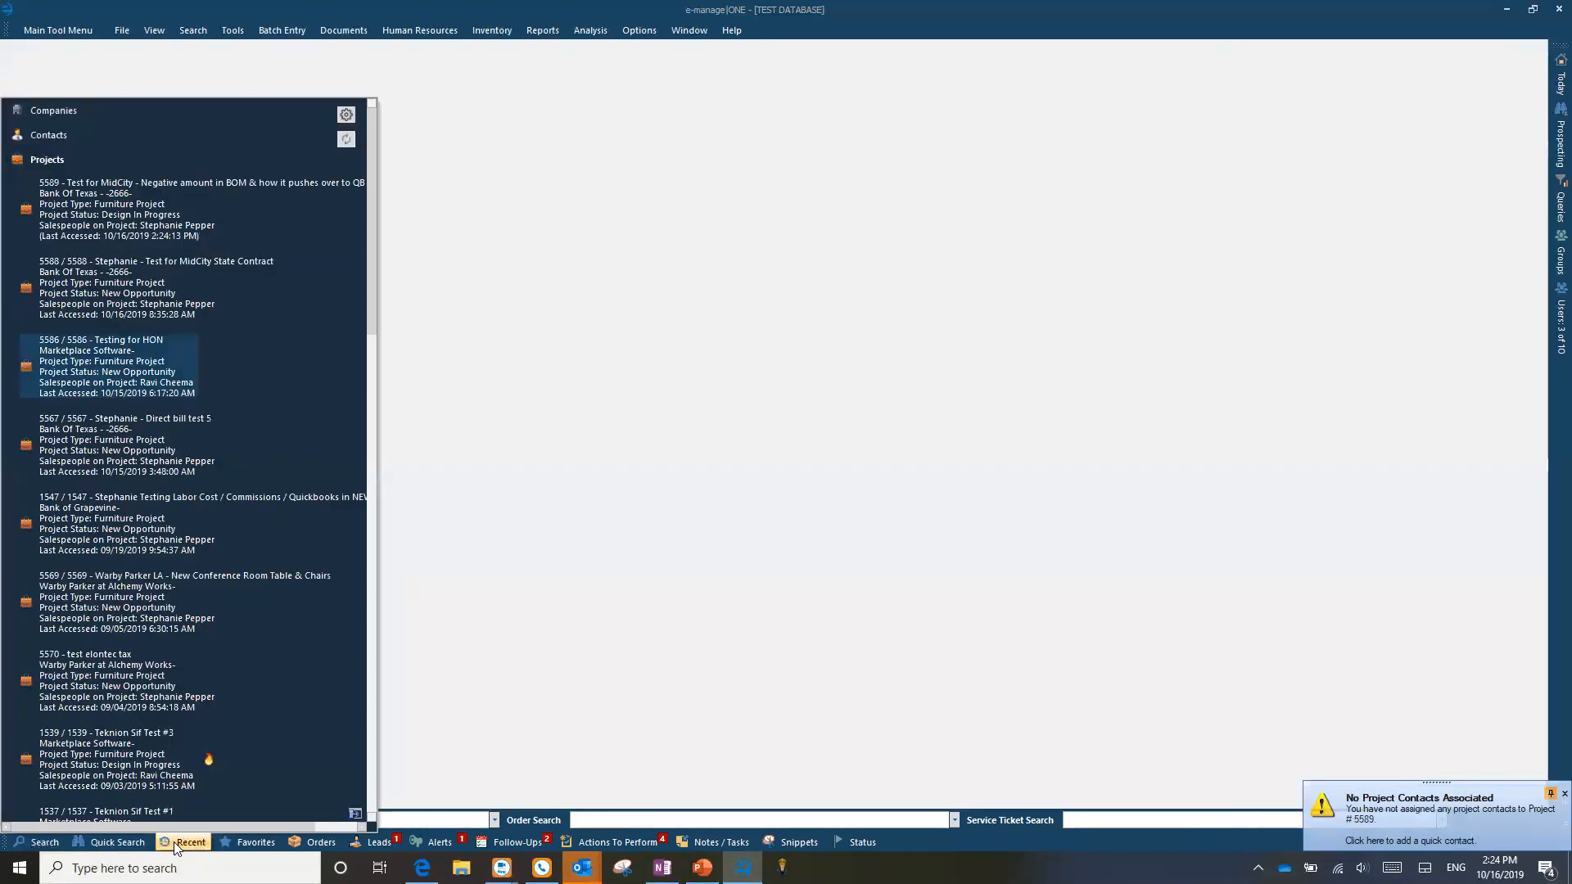
{"action": "left_click", "coordinate": [13, 162]}
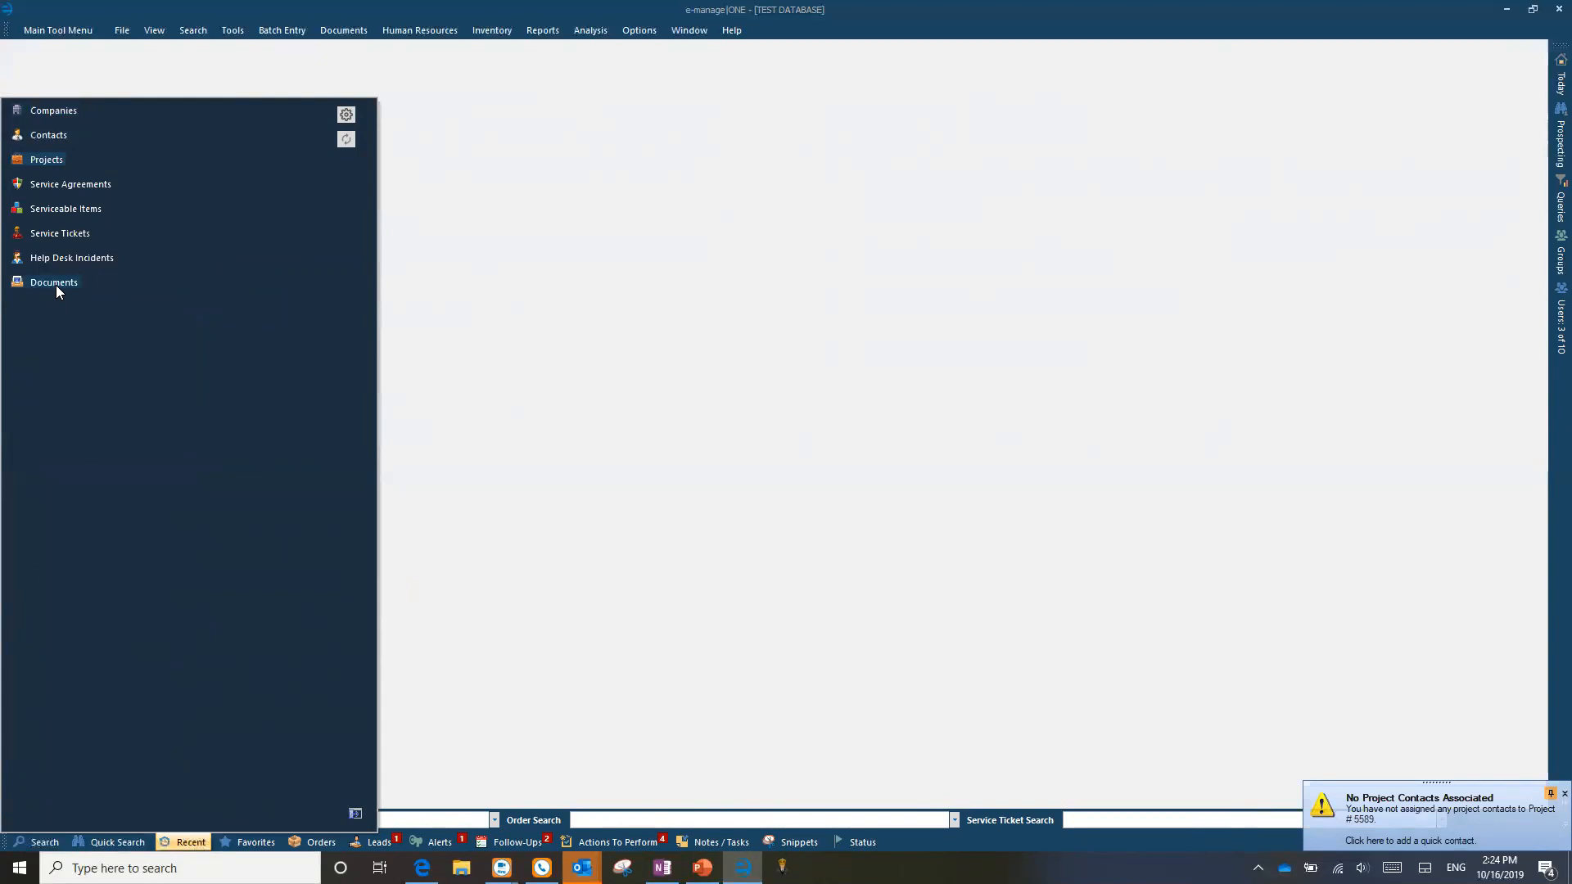
{"action": "left_click", "coordinate": [253, 843]}
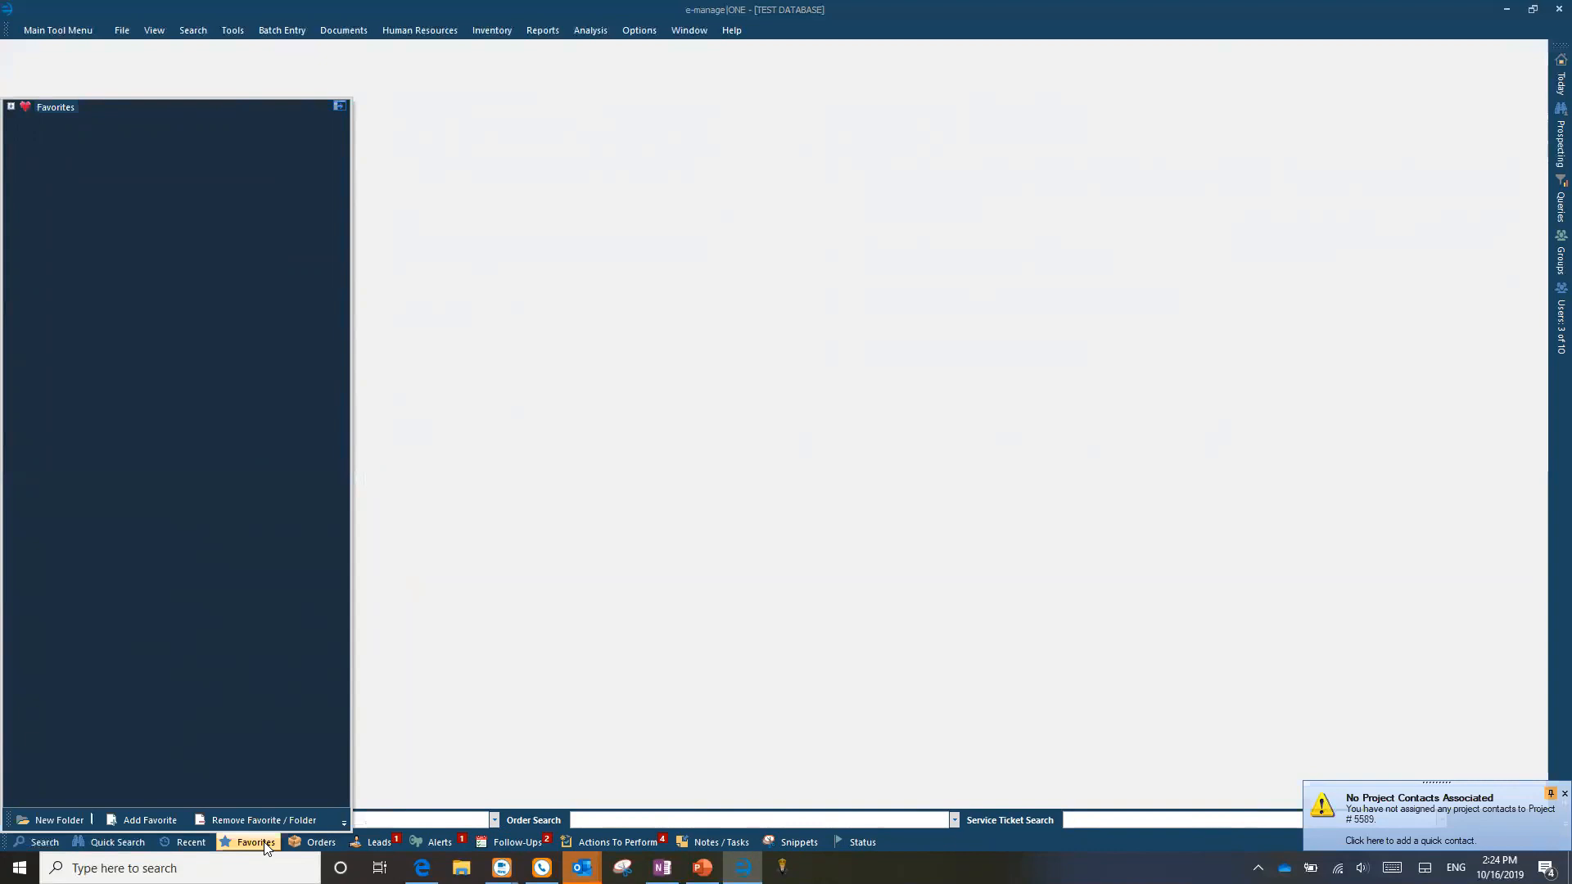
Step: Browse favorite customers, project 1535 and the favorite contact's actions, then close Favorites
{"action": "left_click", "coordinate": [12, 107]}
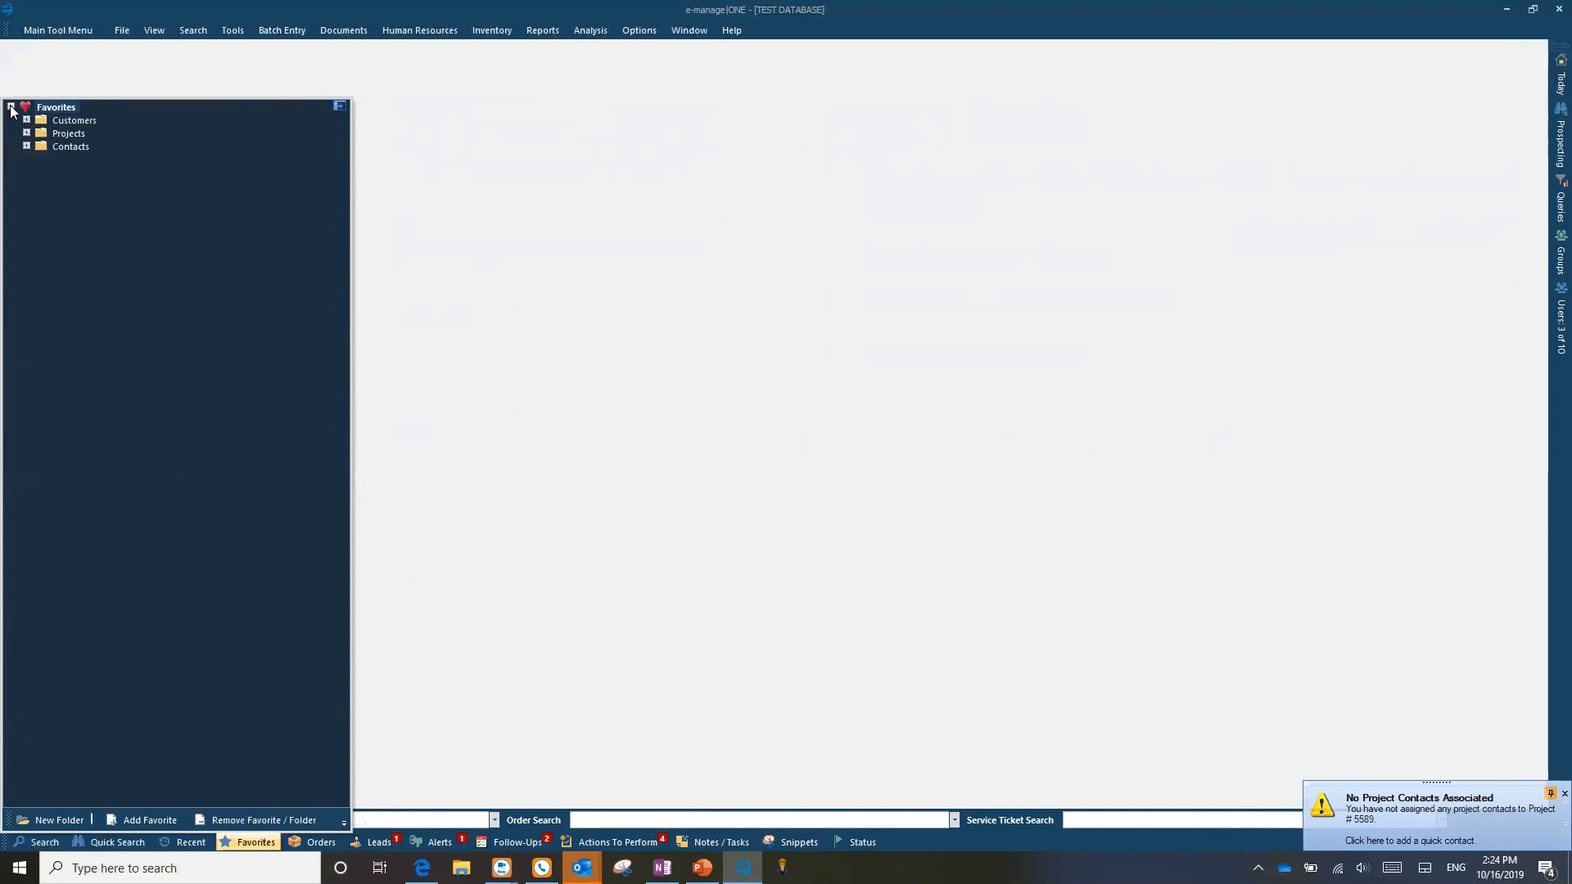
{"action": "left_click", "coordinate": [26, 120]}
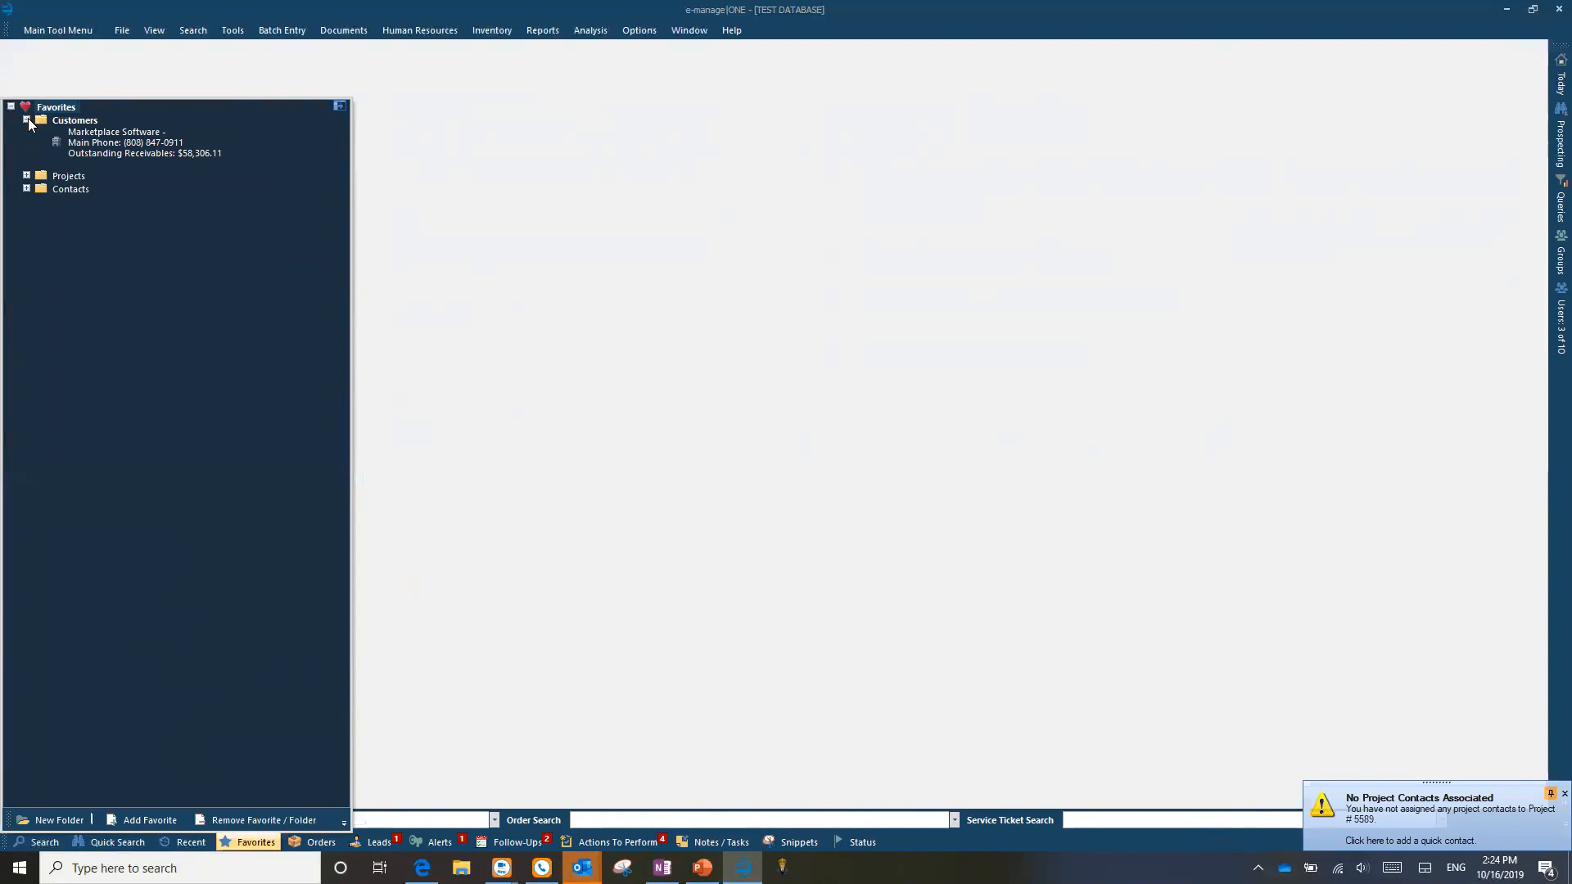
{"action": "left_click", "coordinate": [26, 175]}
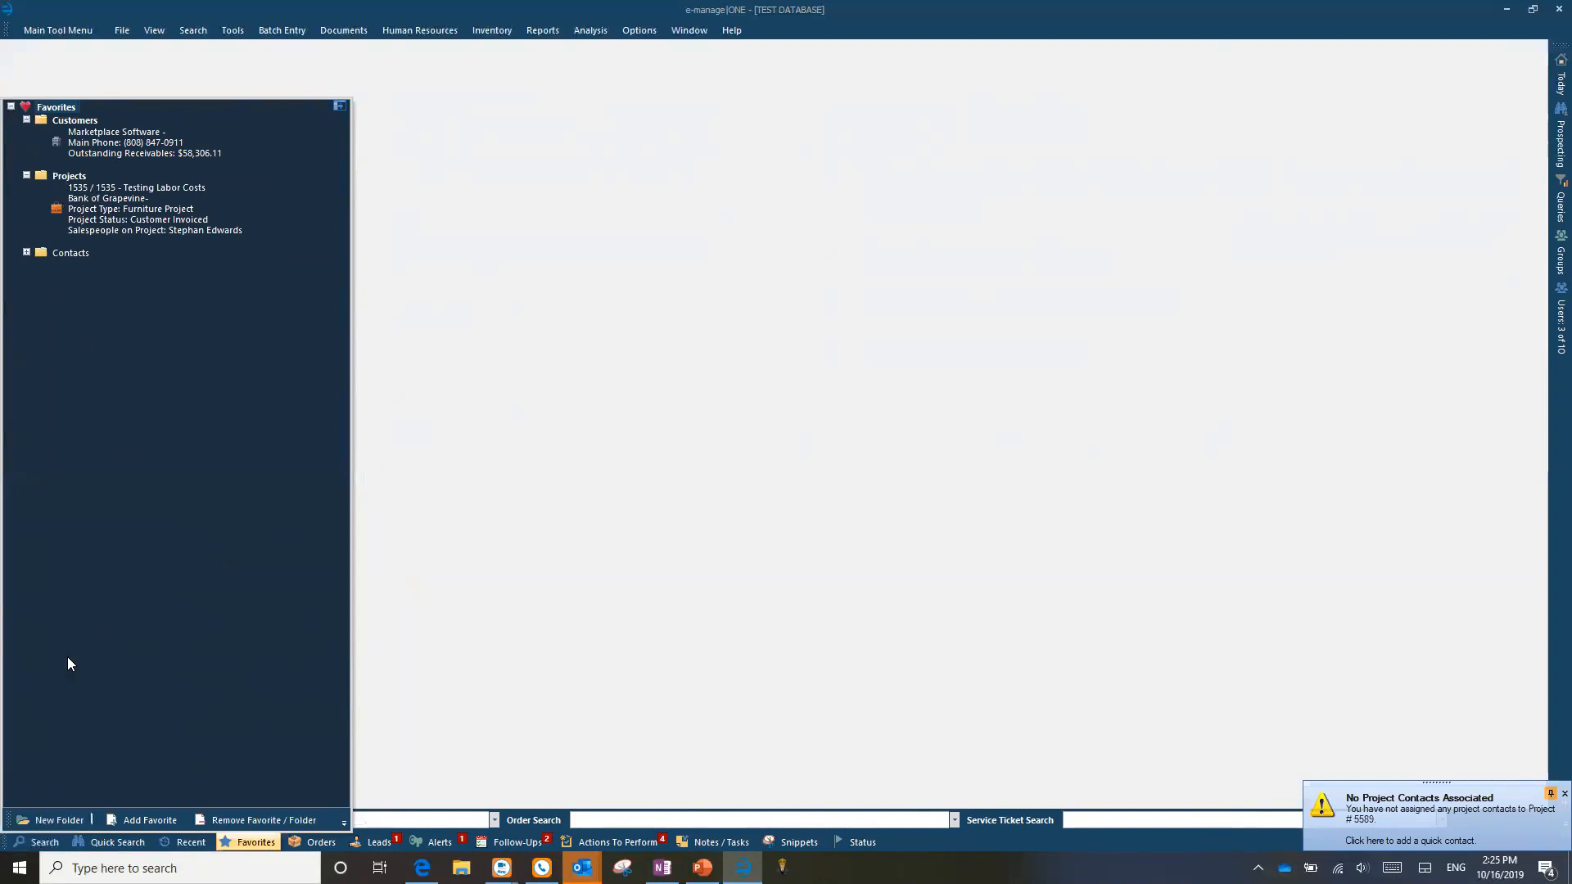
{"action": "left_click", "coordinate": [137, 207]}
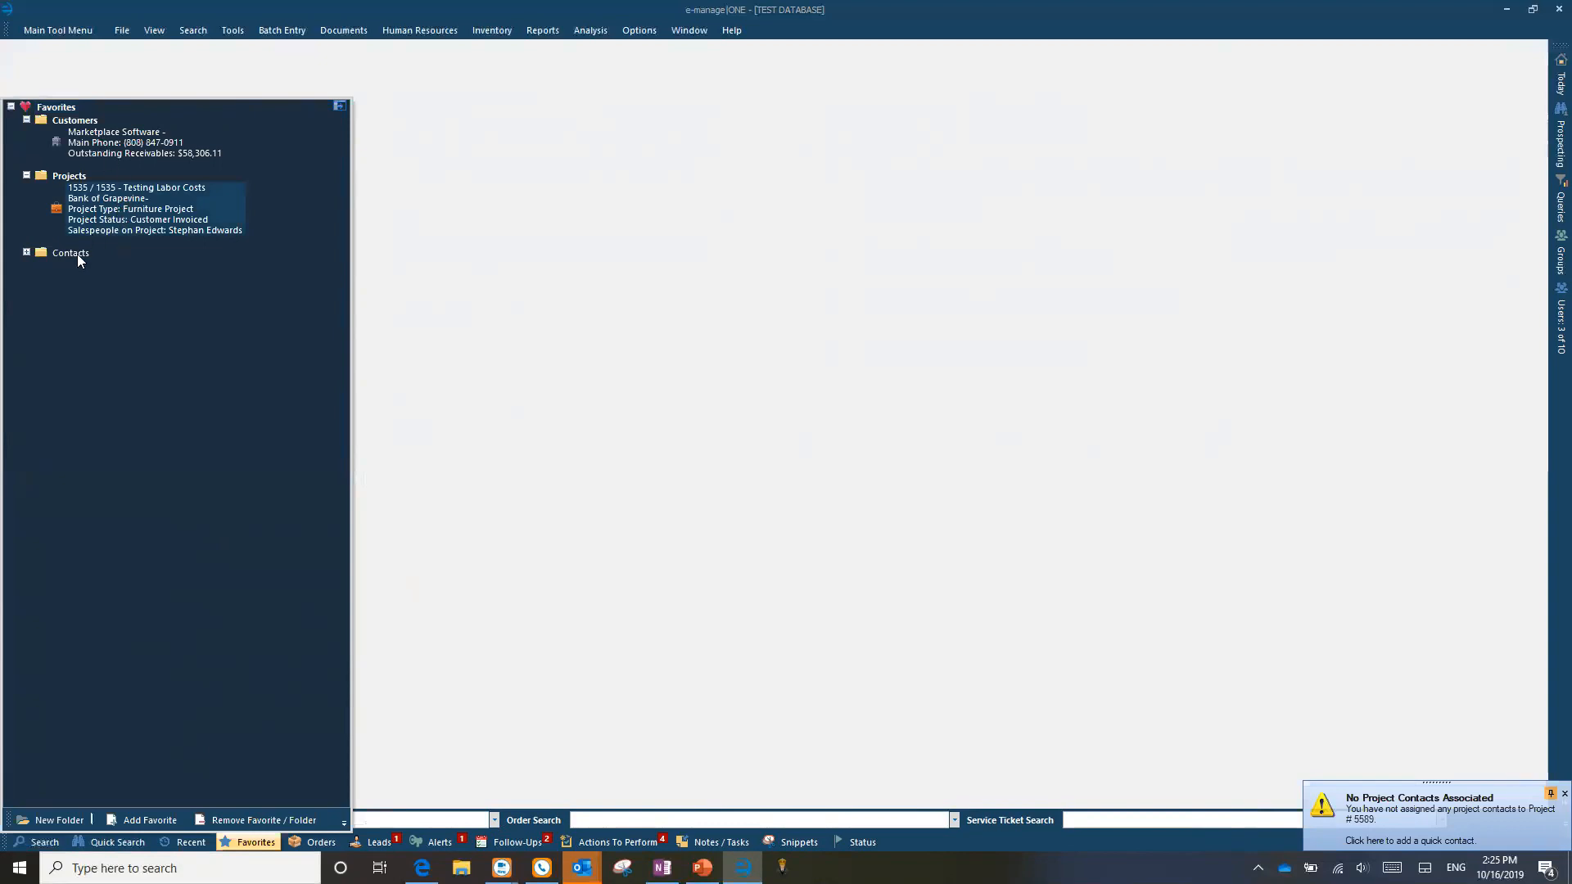
{"action": "left_click", "coordinate": [27, 253]}
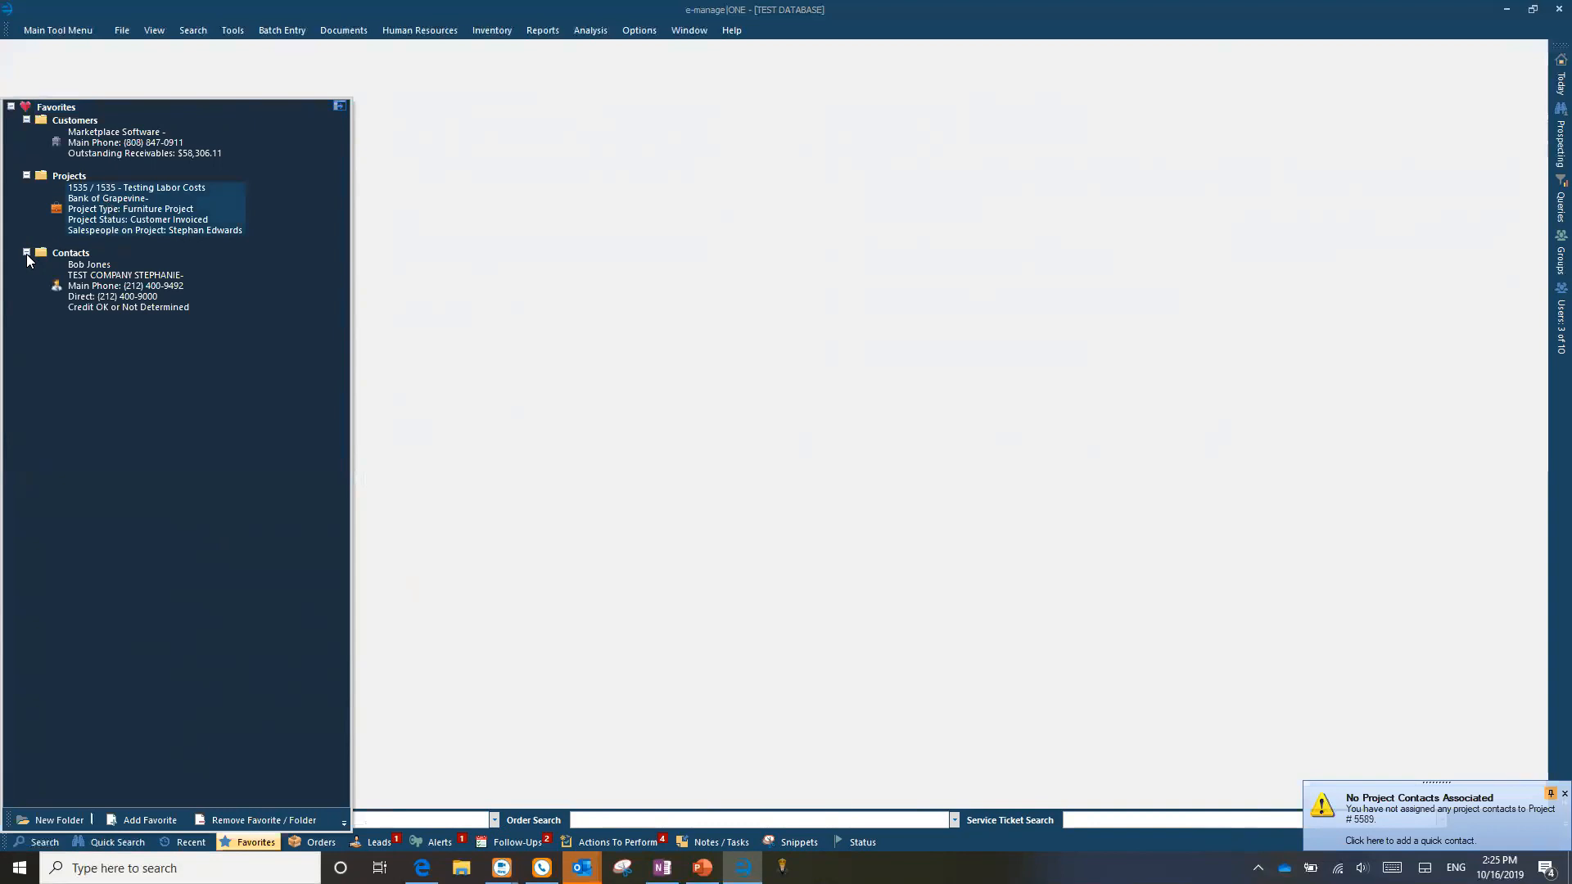
{"action": "left_click", "coordinate": [118, 283]}
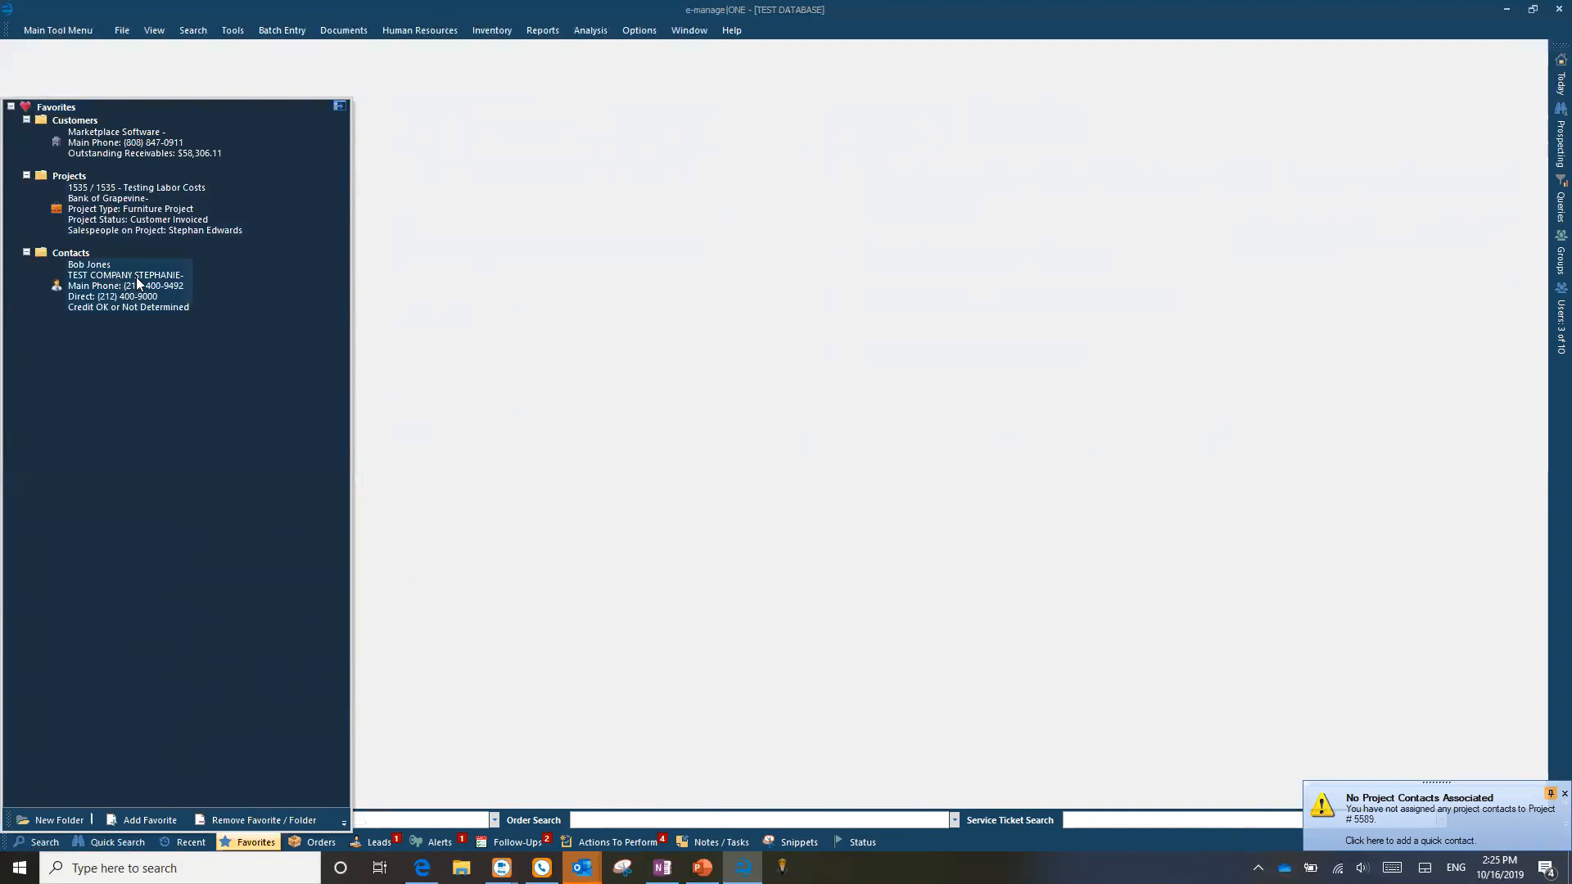
{"action": "right_click", "coordinate": [107, 275]}
{"action": "mouse_move", "coordinate": [154, 370]}
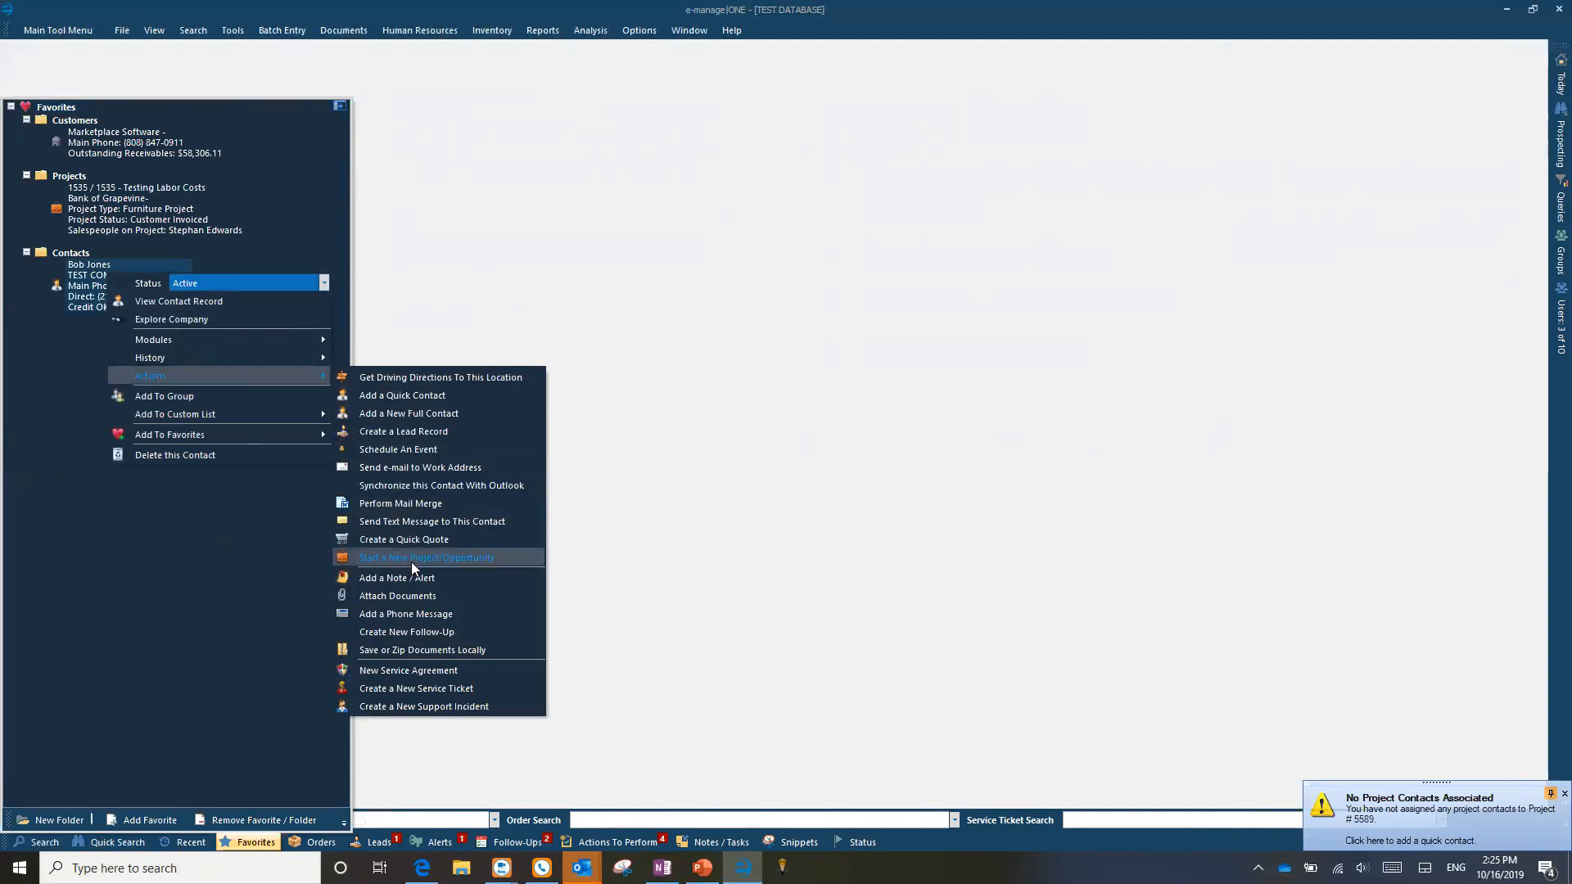
{"action": "left_click", "coordinate": [252, 843]}
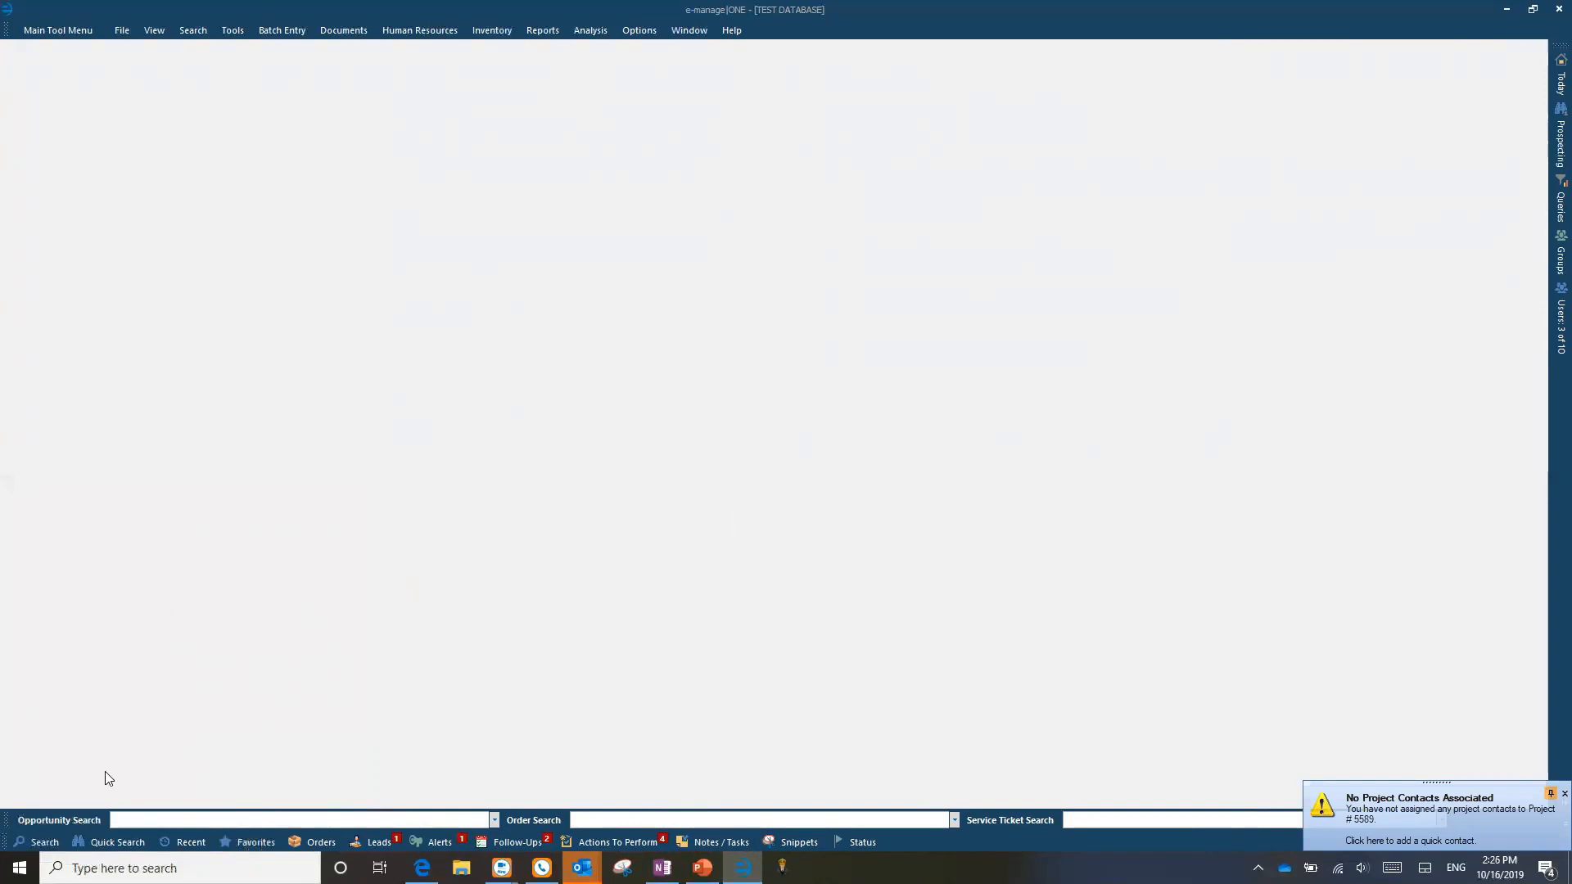
Step: Search company locations for 'bank of texas' and select the Bank Of Texas result row
{"action": "left_click", "coordinate": [33, 843]}
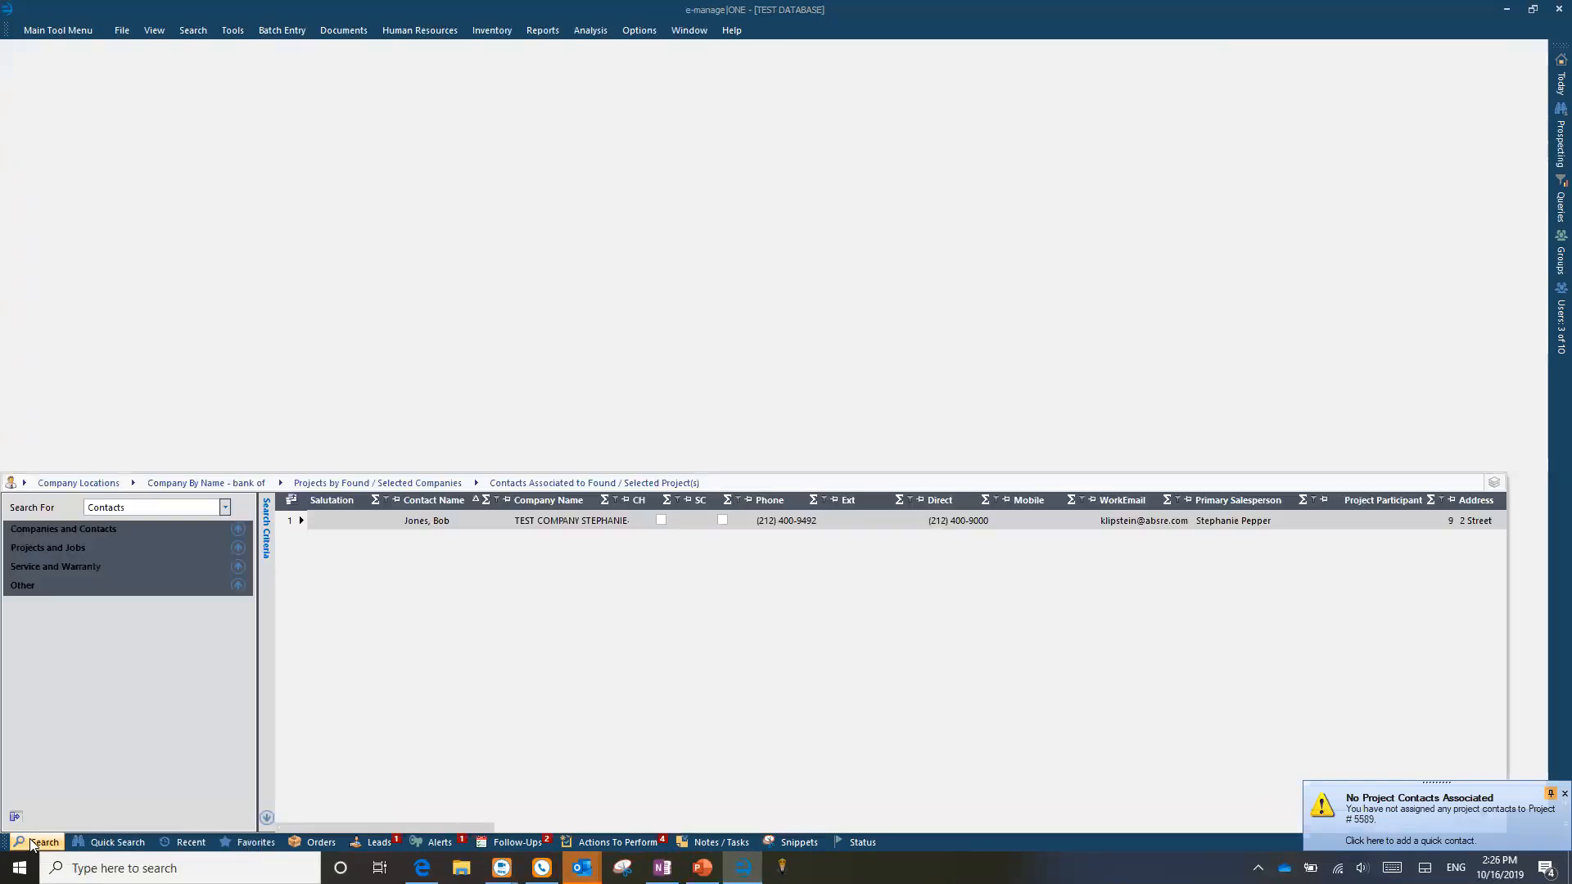
{"action": "left_click", "coordinate": [96, 530]}
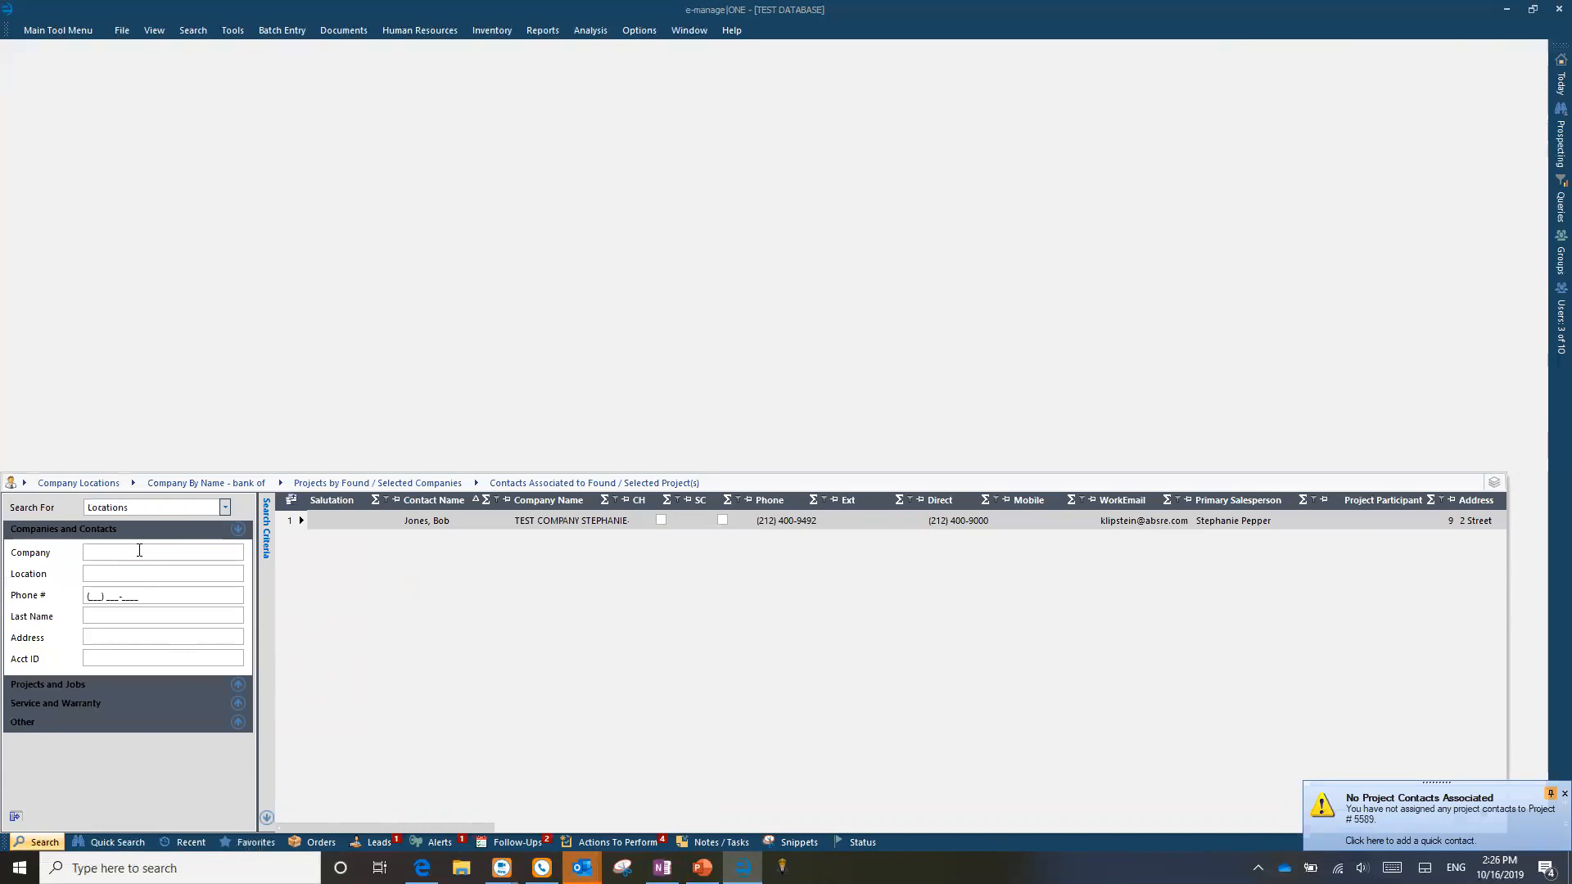
{"action": "type", "text": "bank of texas"}
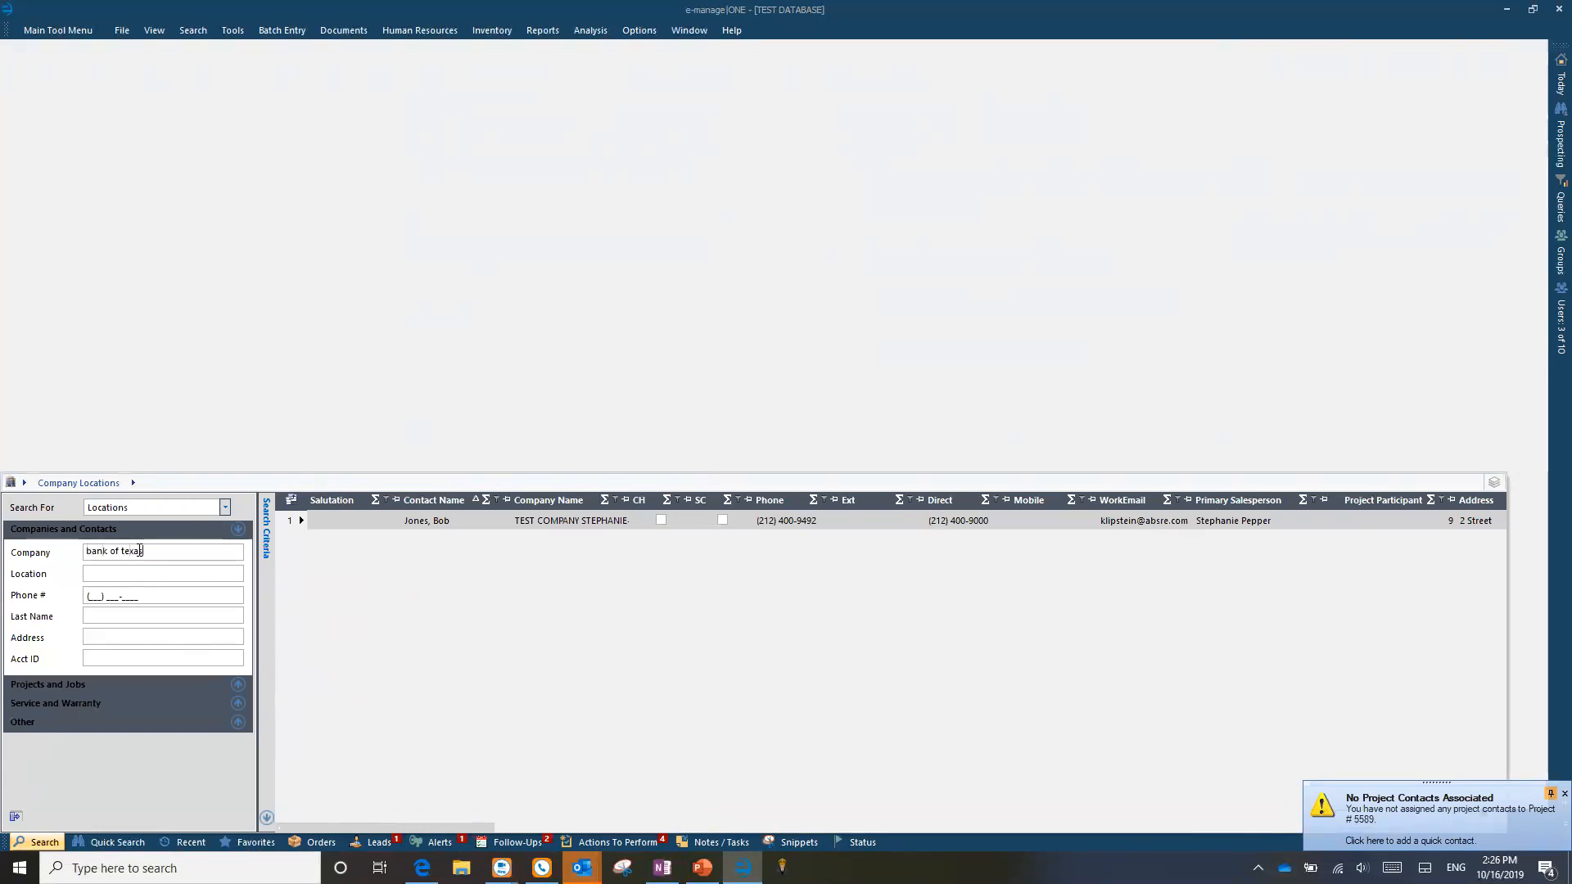
{"action": "key", "text": "Return"}
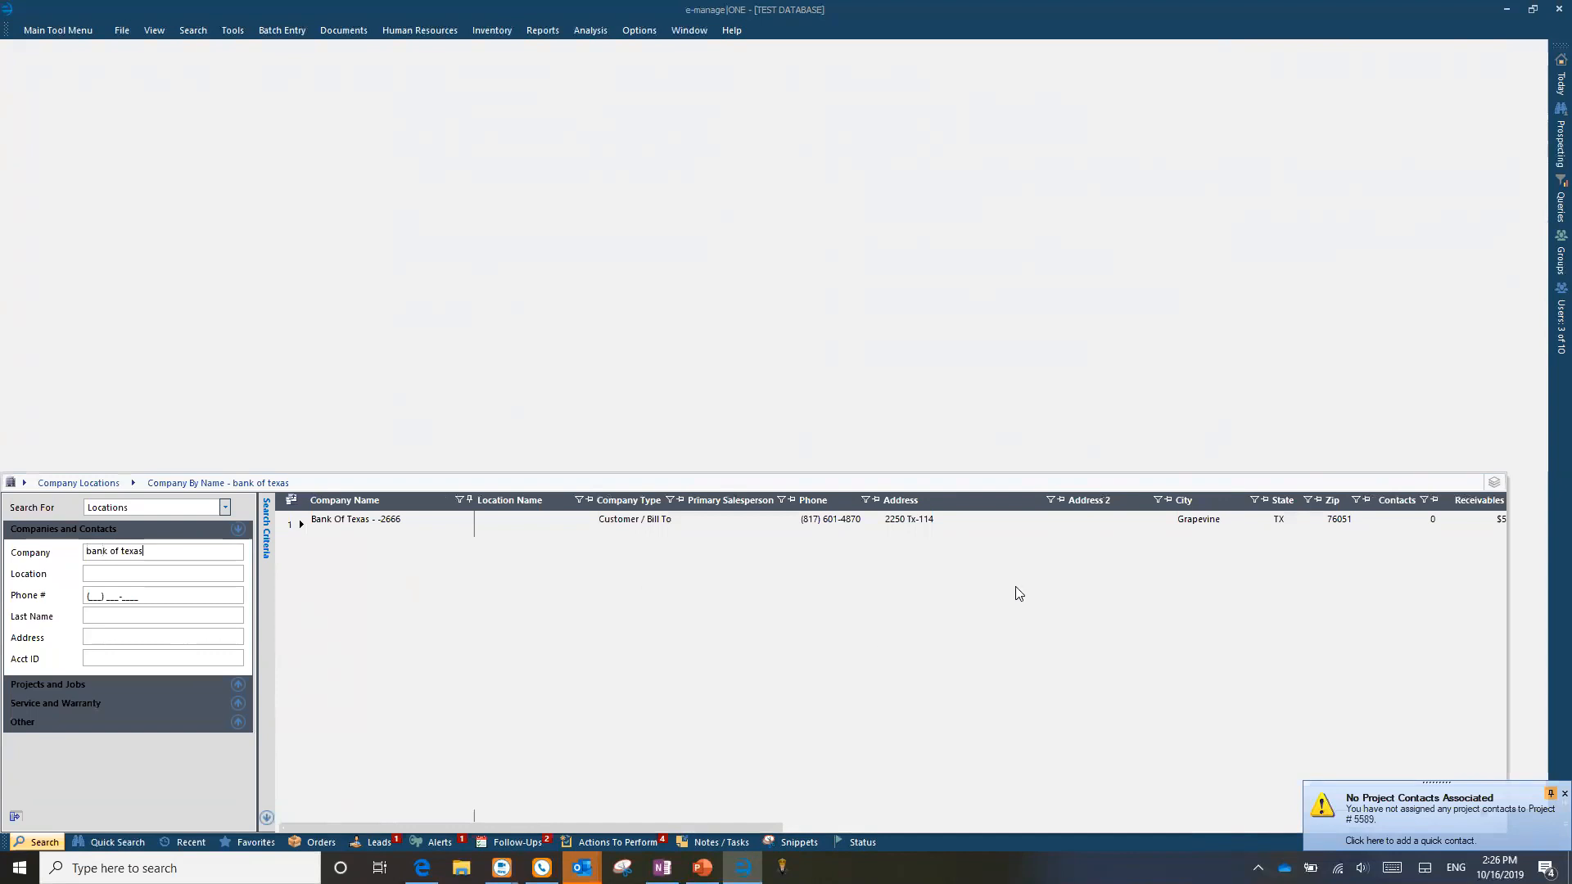
{"action": "left_click", "coordinate": [987, 533]}
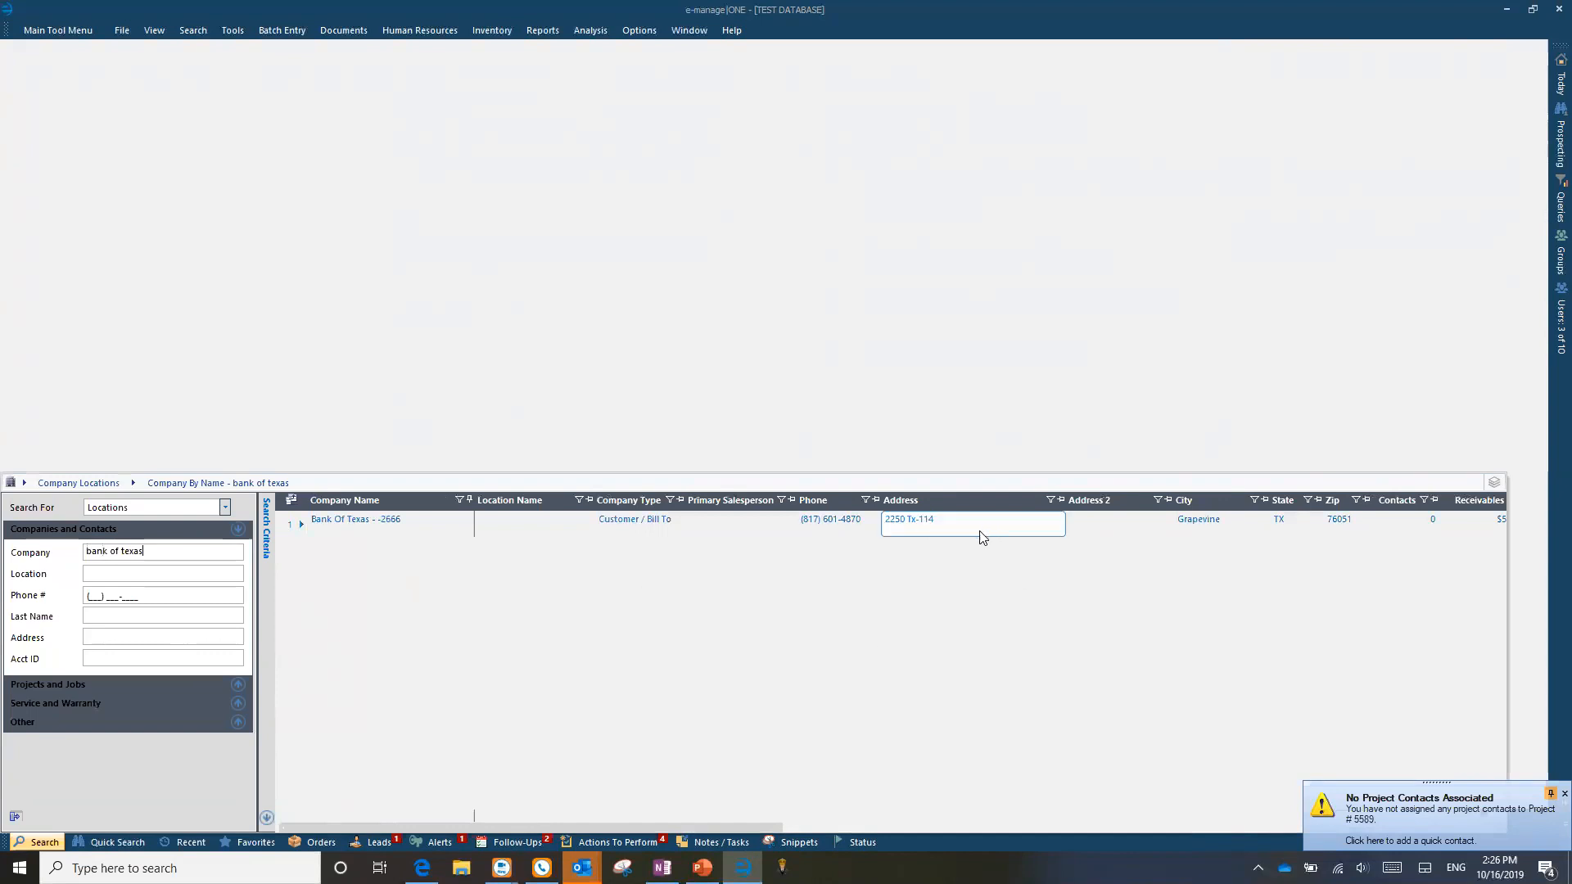
{"action": "key", "text": "Left"}
{"action": "left_click", "coordinate": [897, 535]}
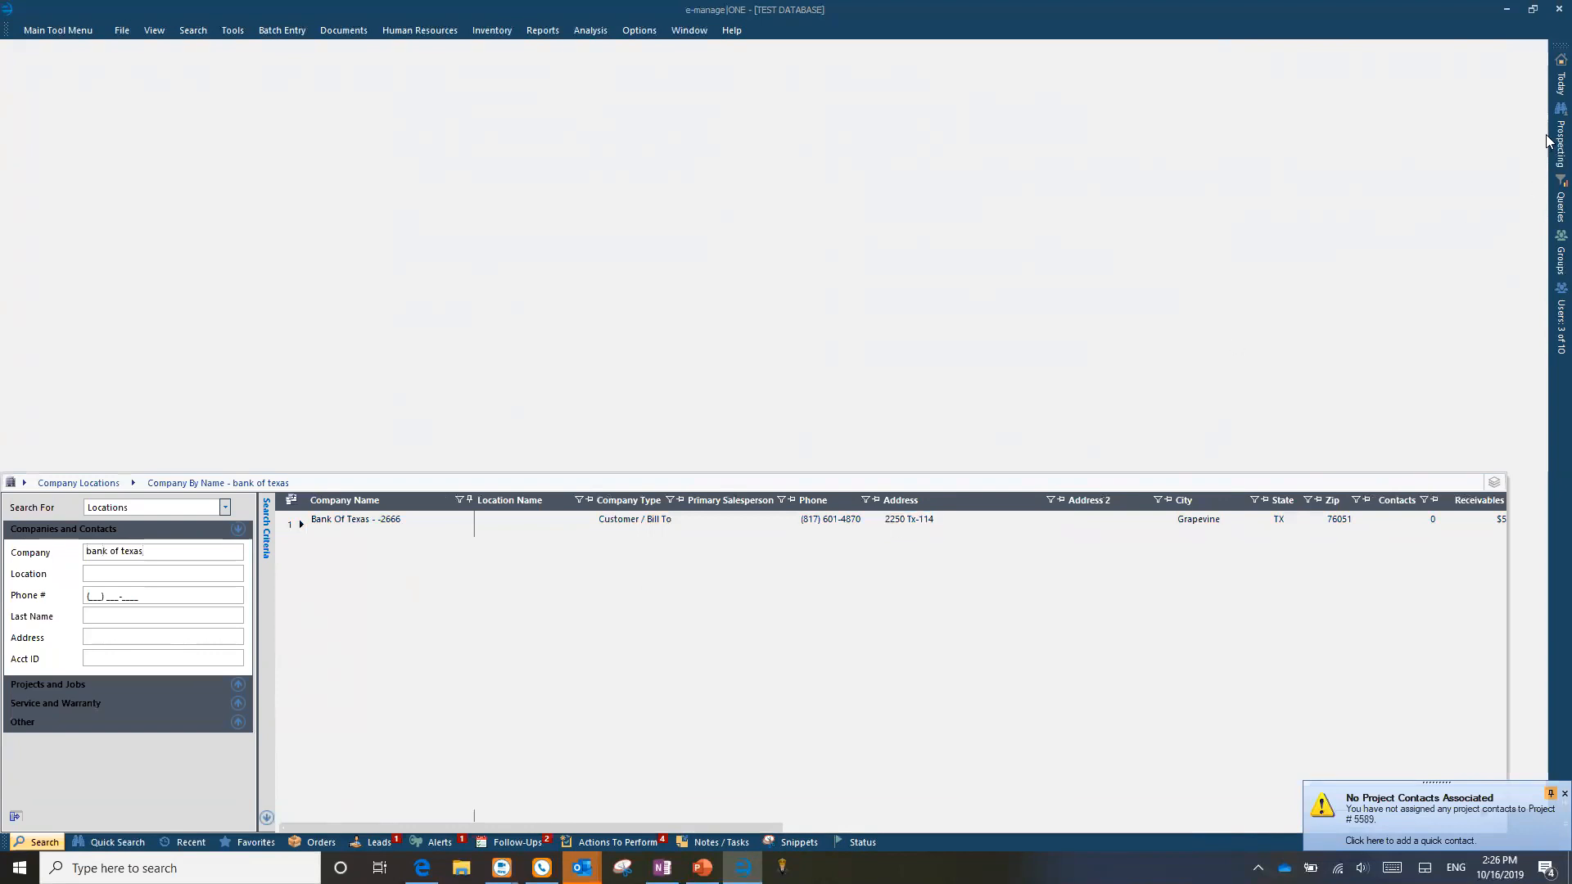
{"action": "mouse_move", "coordinate": [1548, 141]}
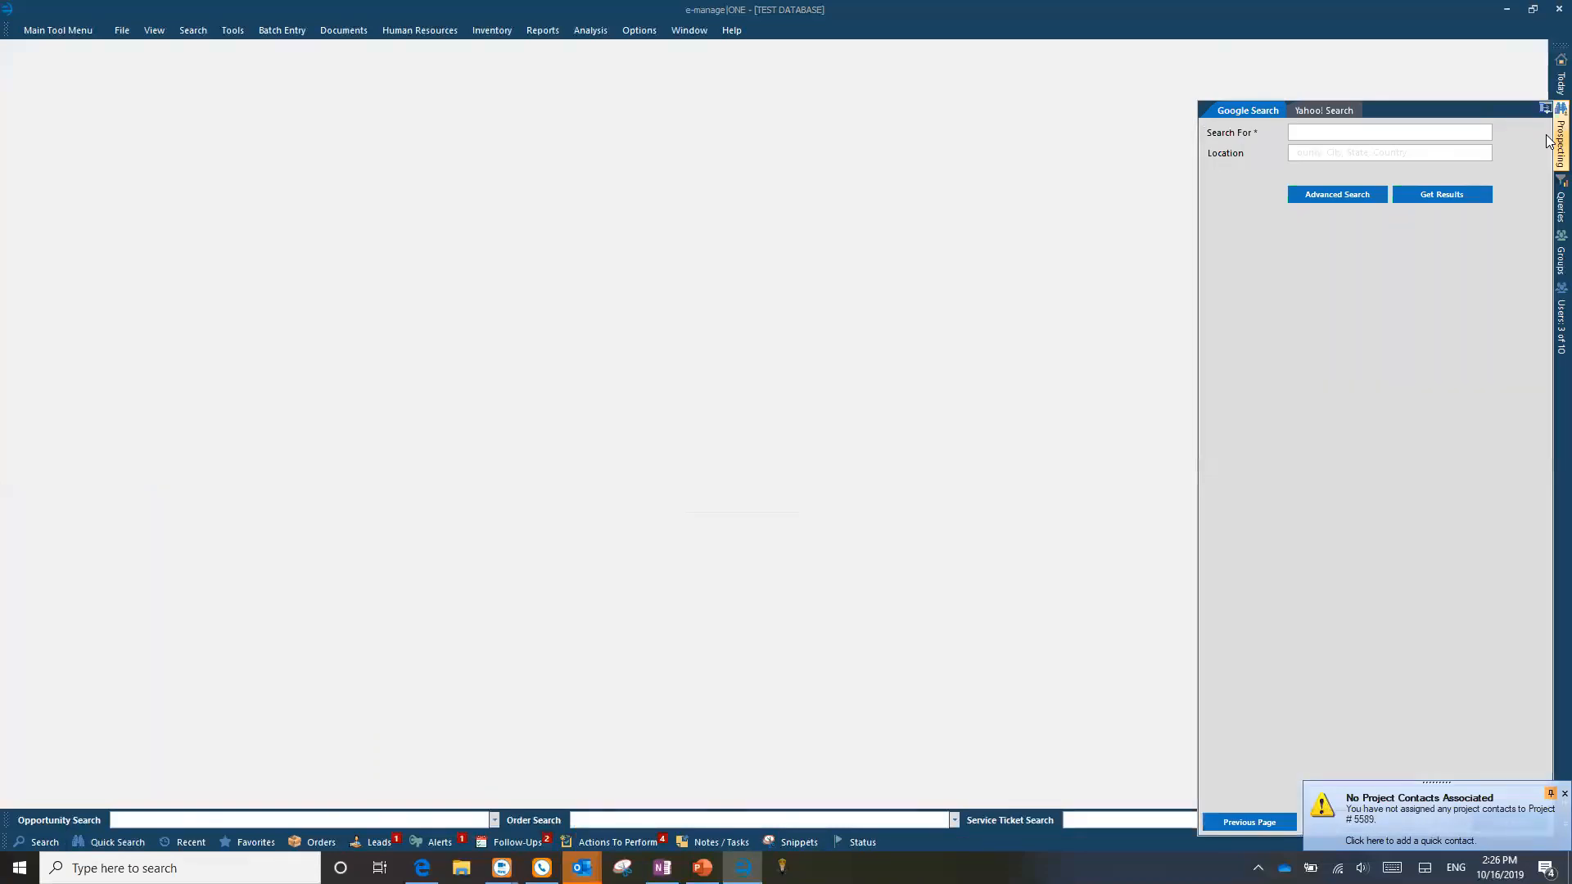
Step: Run a Google prospecting search for 'Bank of Texas' with location Texas
{"action": "left_click", "coordinate": [1340, 132]}
{"action": "type", "text": "Bank of Texas"}
{"action": "left_click", "coordinate": [1312, 153]}
{"action": "type", "text": "Texas"}
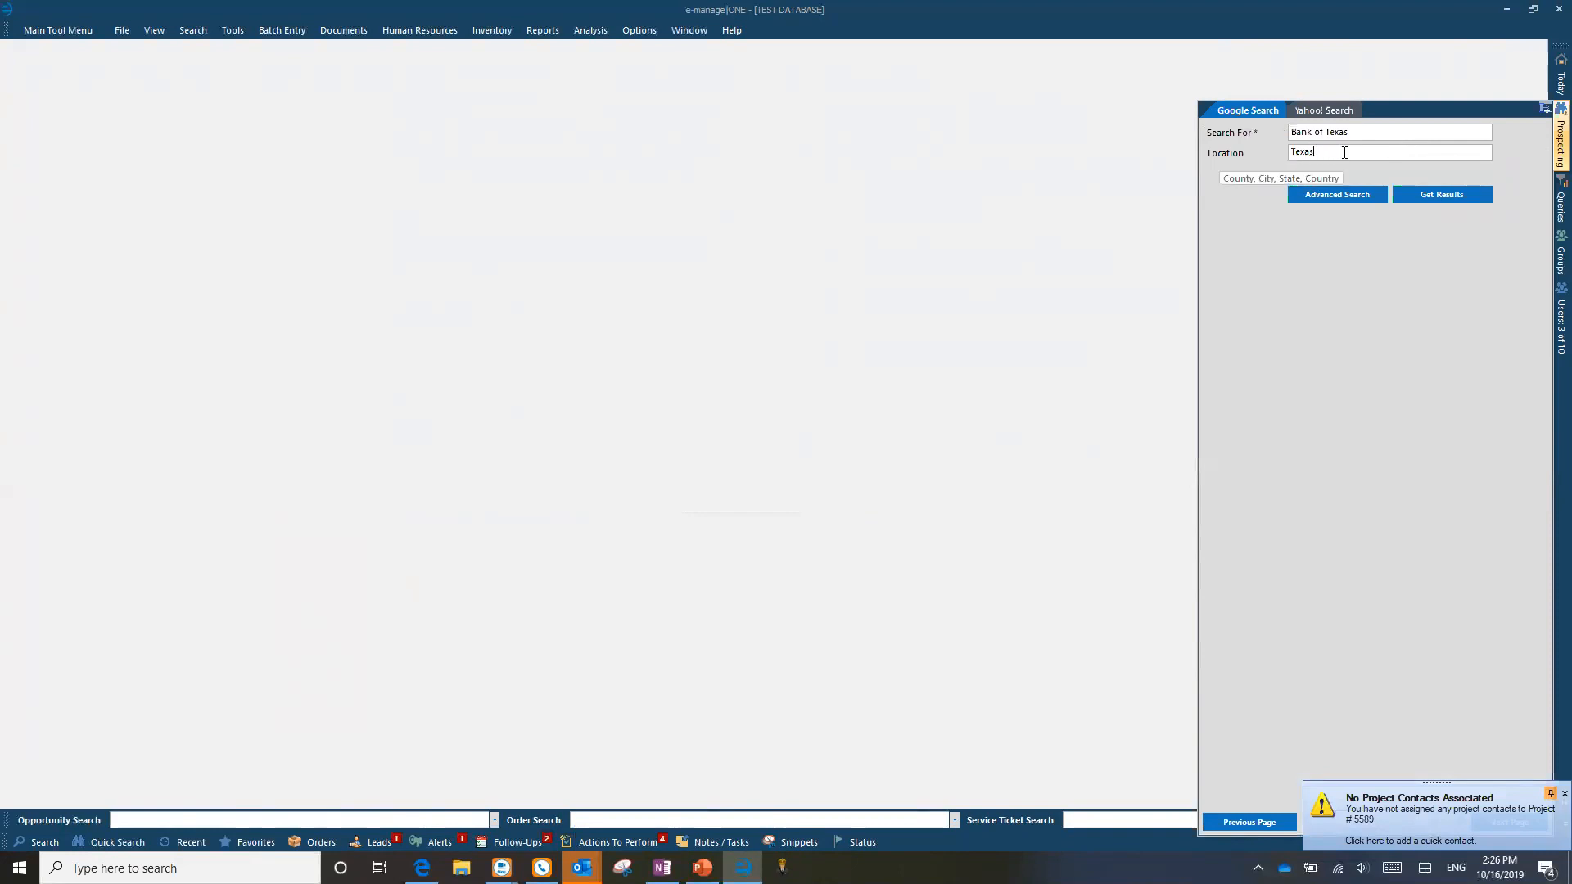
{"action": "left_click", "coordinate": [1448, 192]}
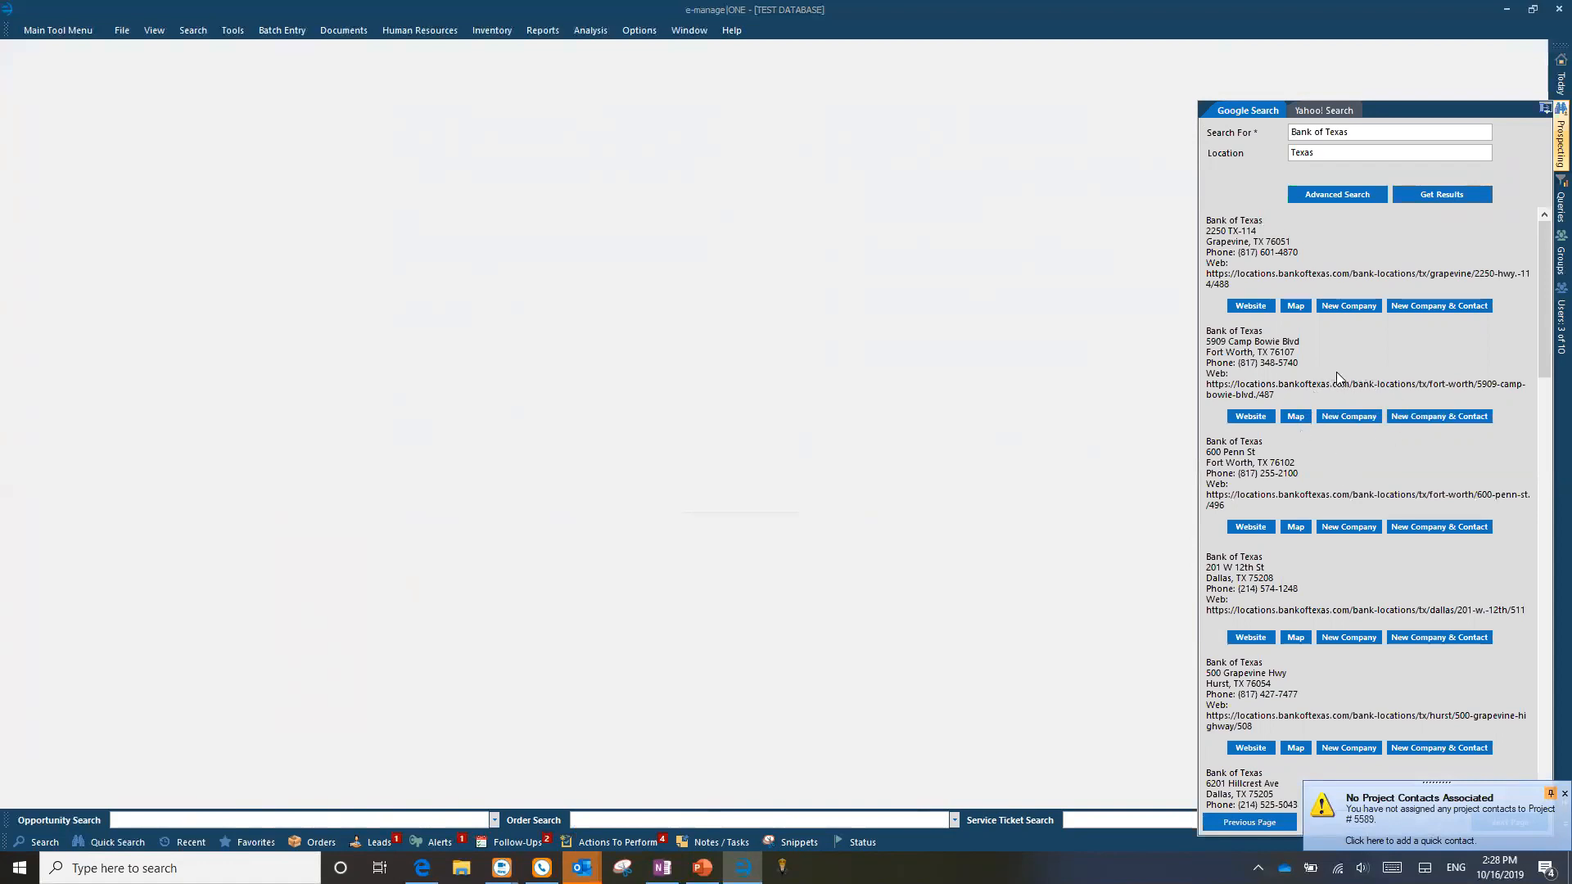
Step: Create a company from the Fort Worth Bank of Texas result, choosing Fort Worth as the city
{"action": "left_click", "coordinate": [1346, 416]}
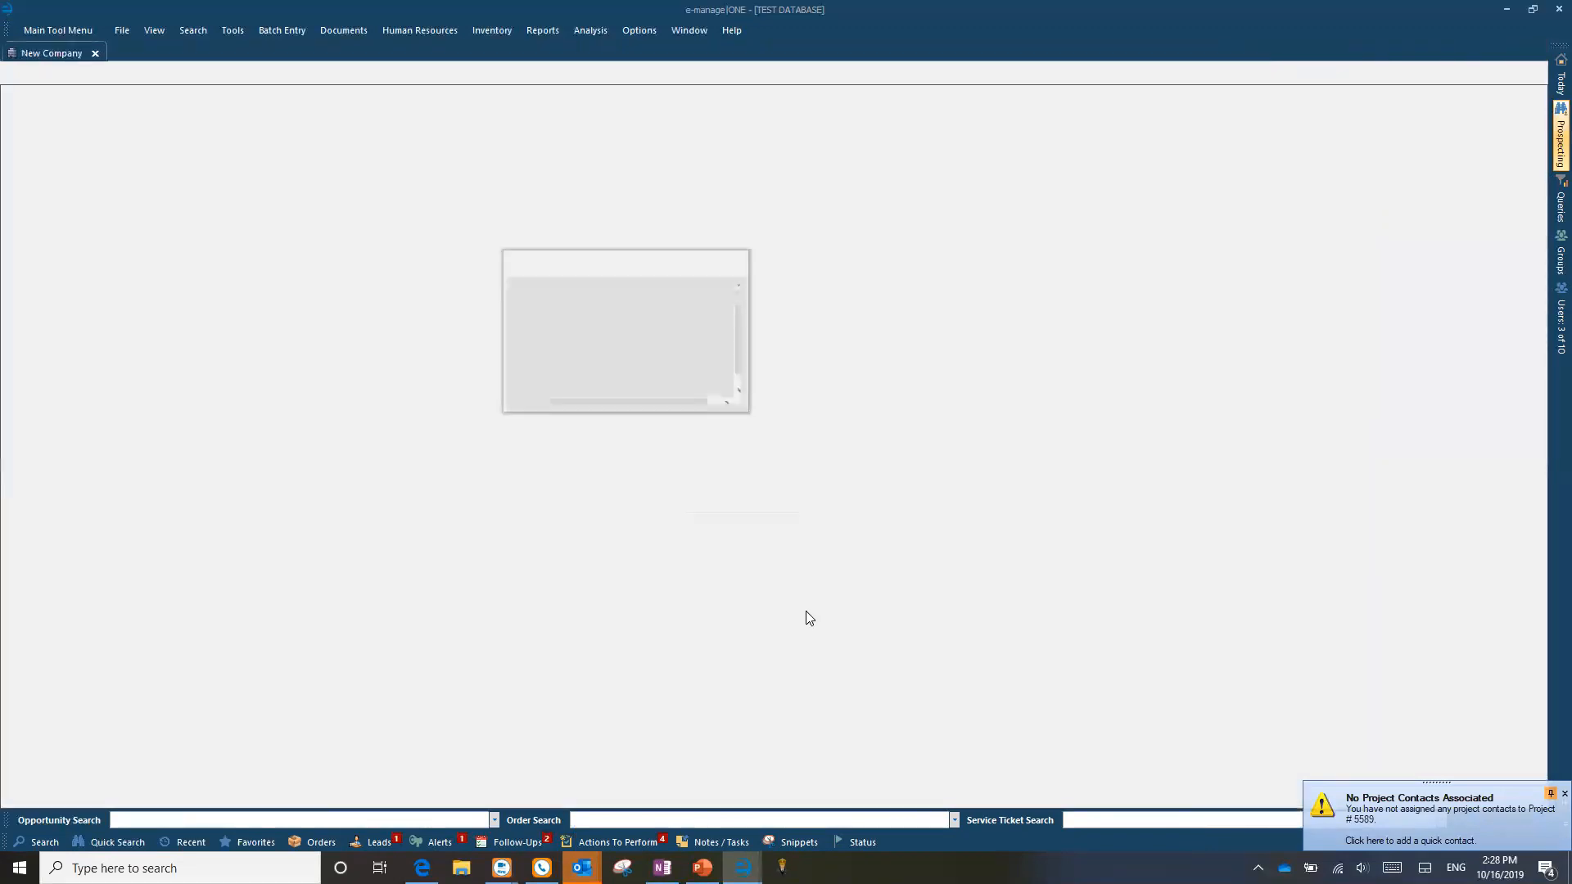
{"action": "left_click", "coordinate": [583, 315]}
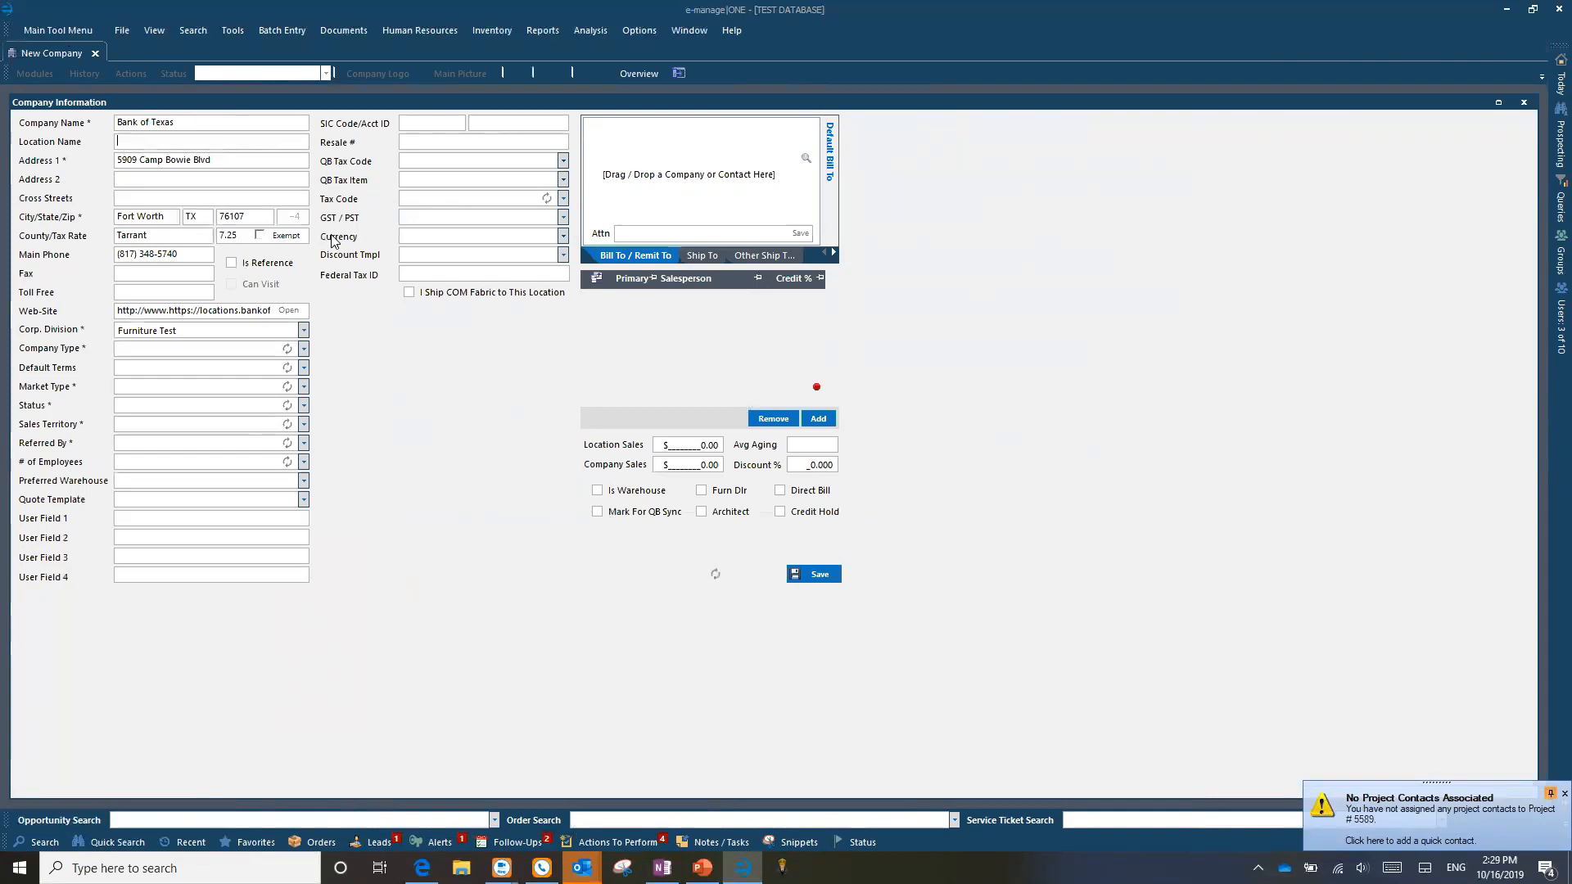
{"action": "mouse_move", "coordinate": [1550, 157]}
{"action": "left_click", "coordinate": [42, 121]}
{"action": "left_click", "coordinate": [59, 157]}
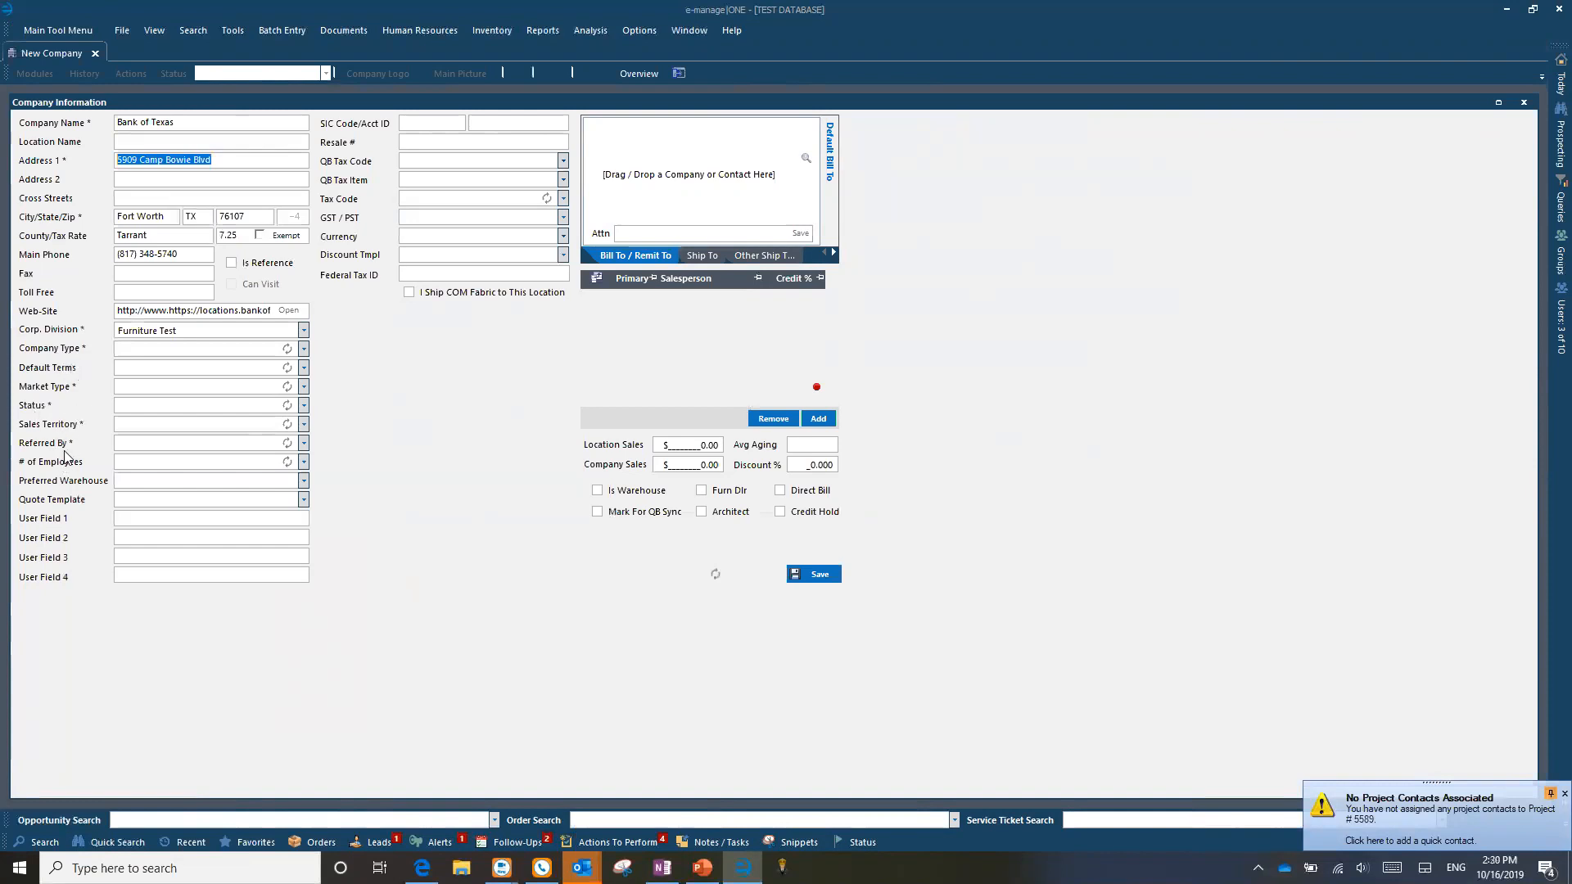
Step: Set Company Type to Customer / Bill To and Def Terms to Net 30
{"action": "left_click", "coordinate": [302, 351]}
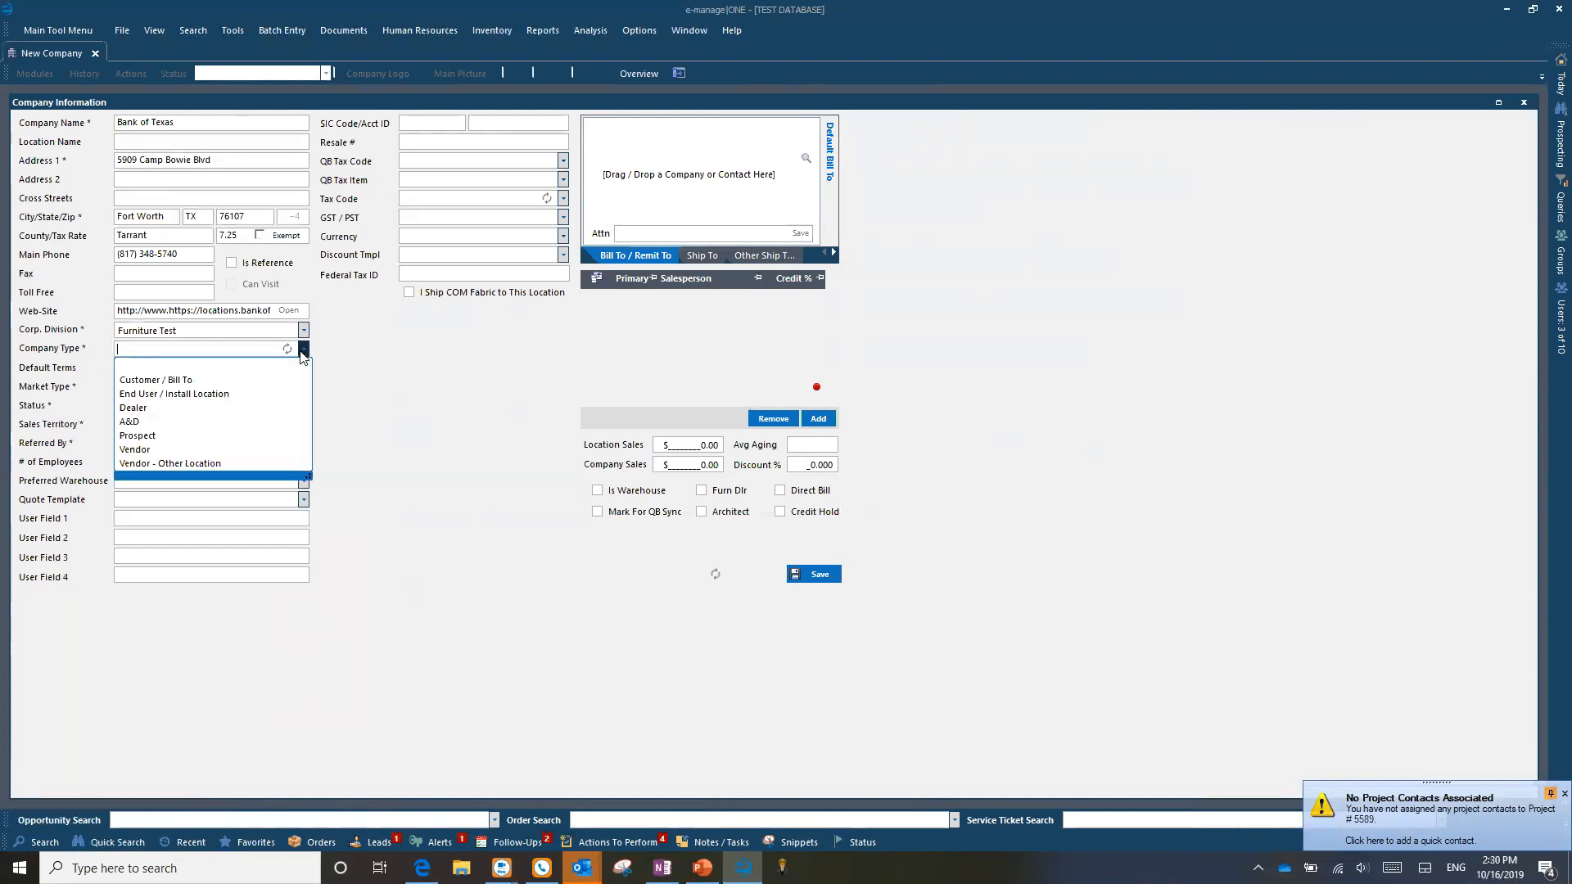
{"action": "left_click", "coordinate": [192, 381]}
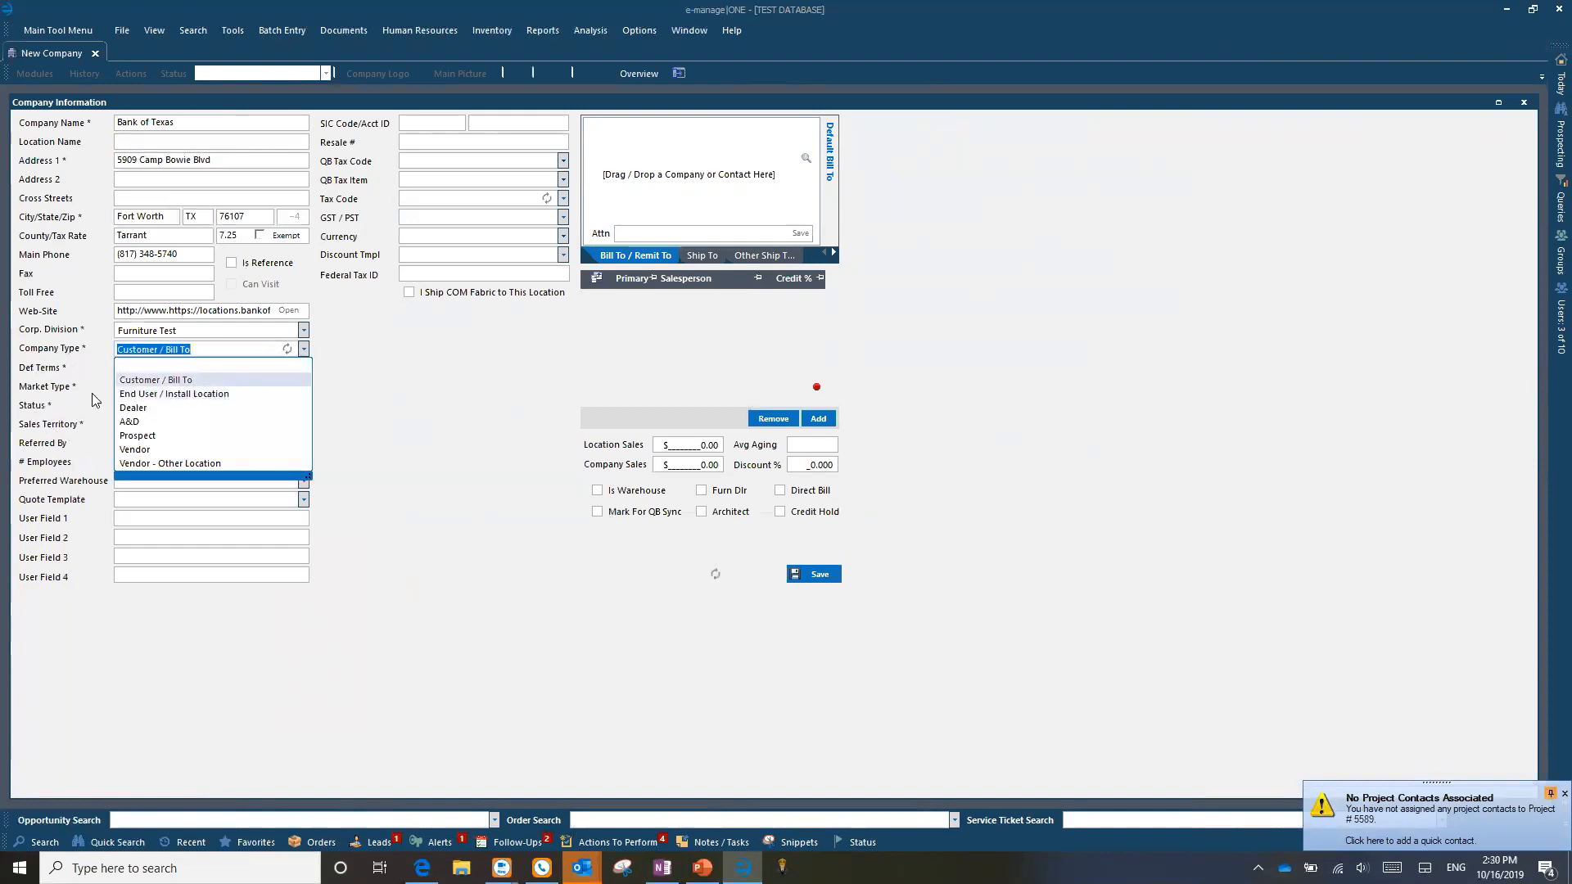
{"action": "left_click", "coordinate": [58, 493]}
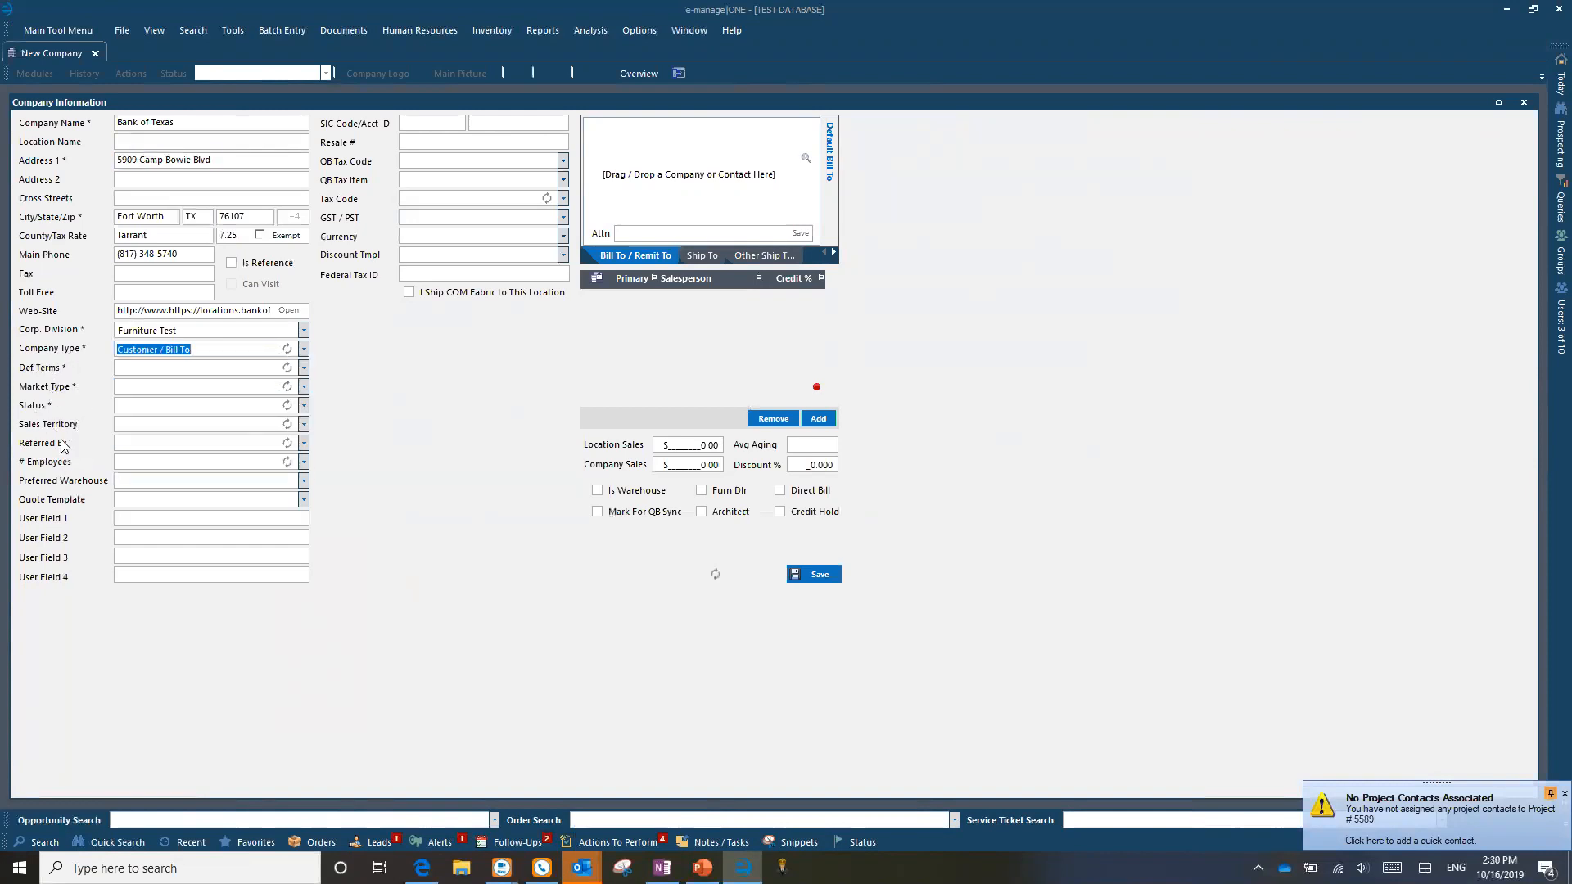
{"action": "left_click", "coordinate": [303, 349]}
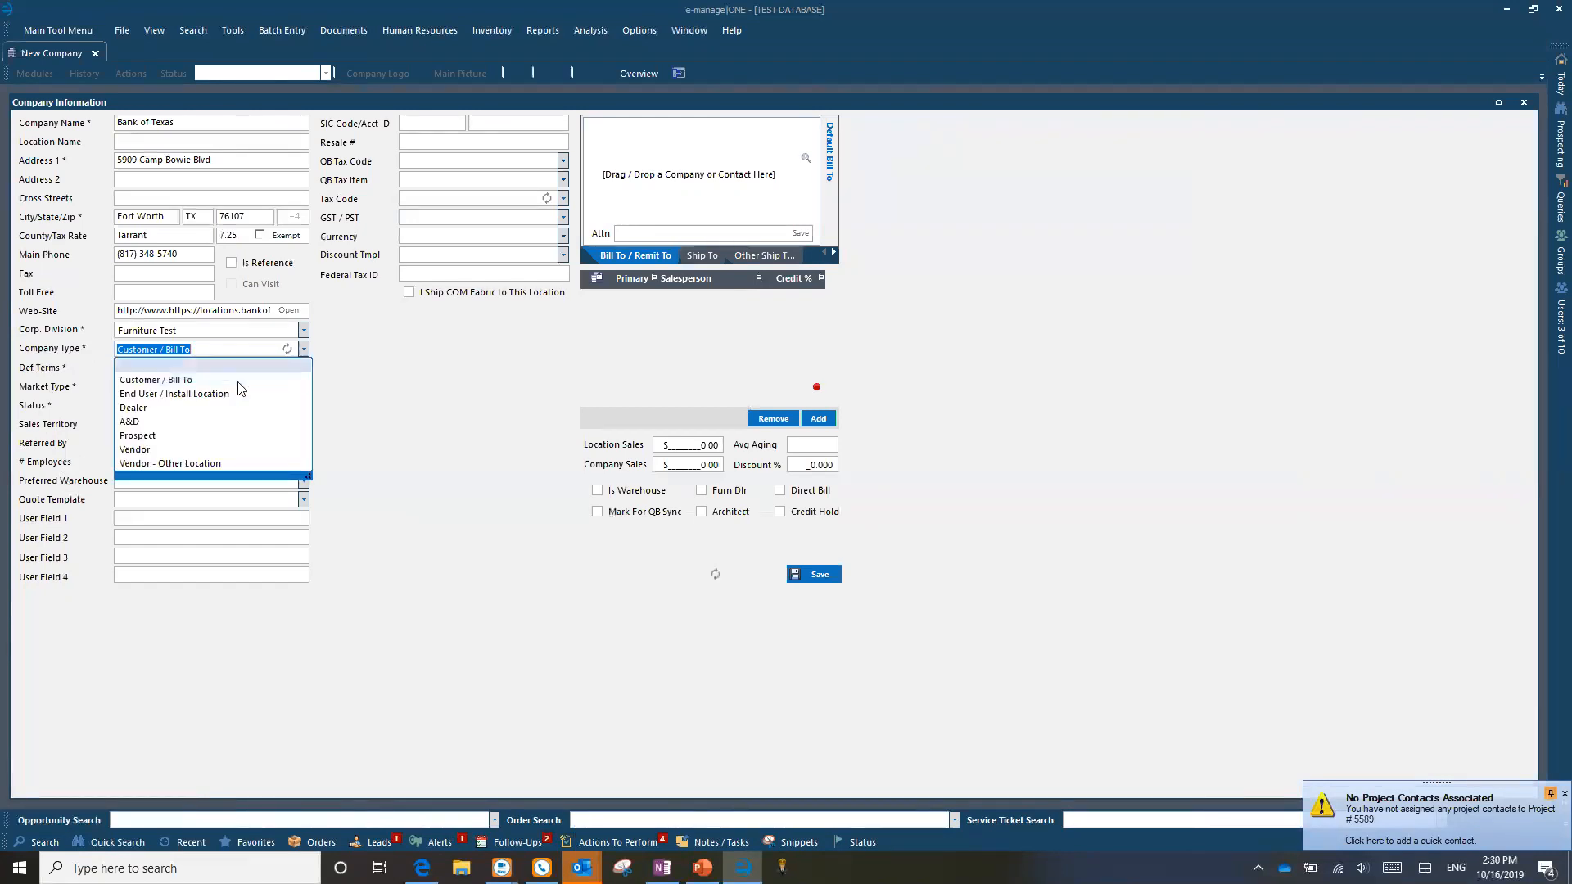
{"action": "left_click", "coordinate": [135, 450]}
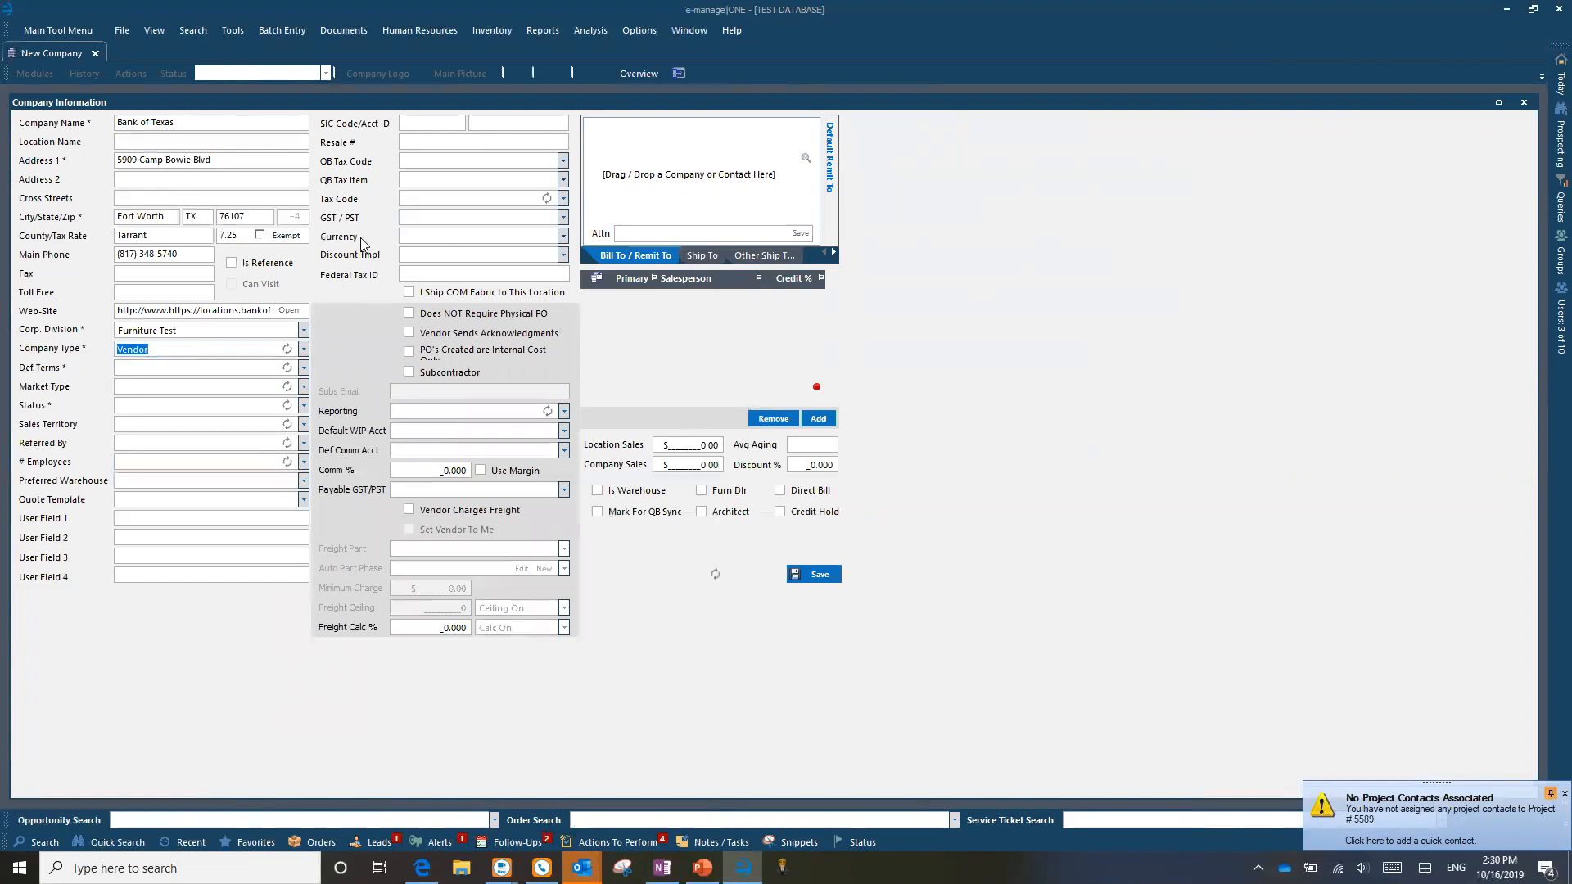
{"action": "left_click", "coordinate": [304, 352]}
{"action": "left_click", "coordinate": [185, 391]}
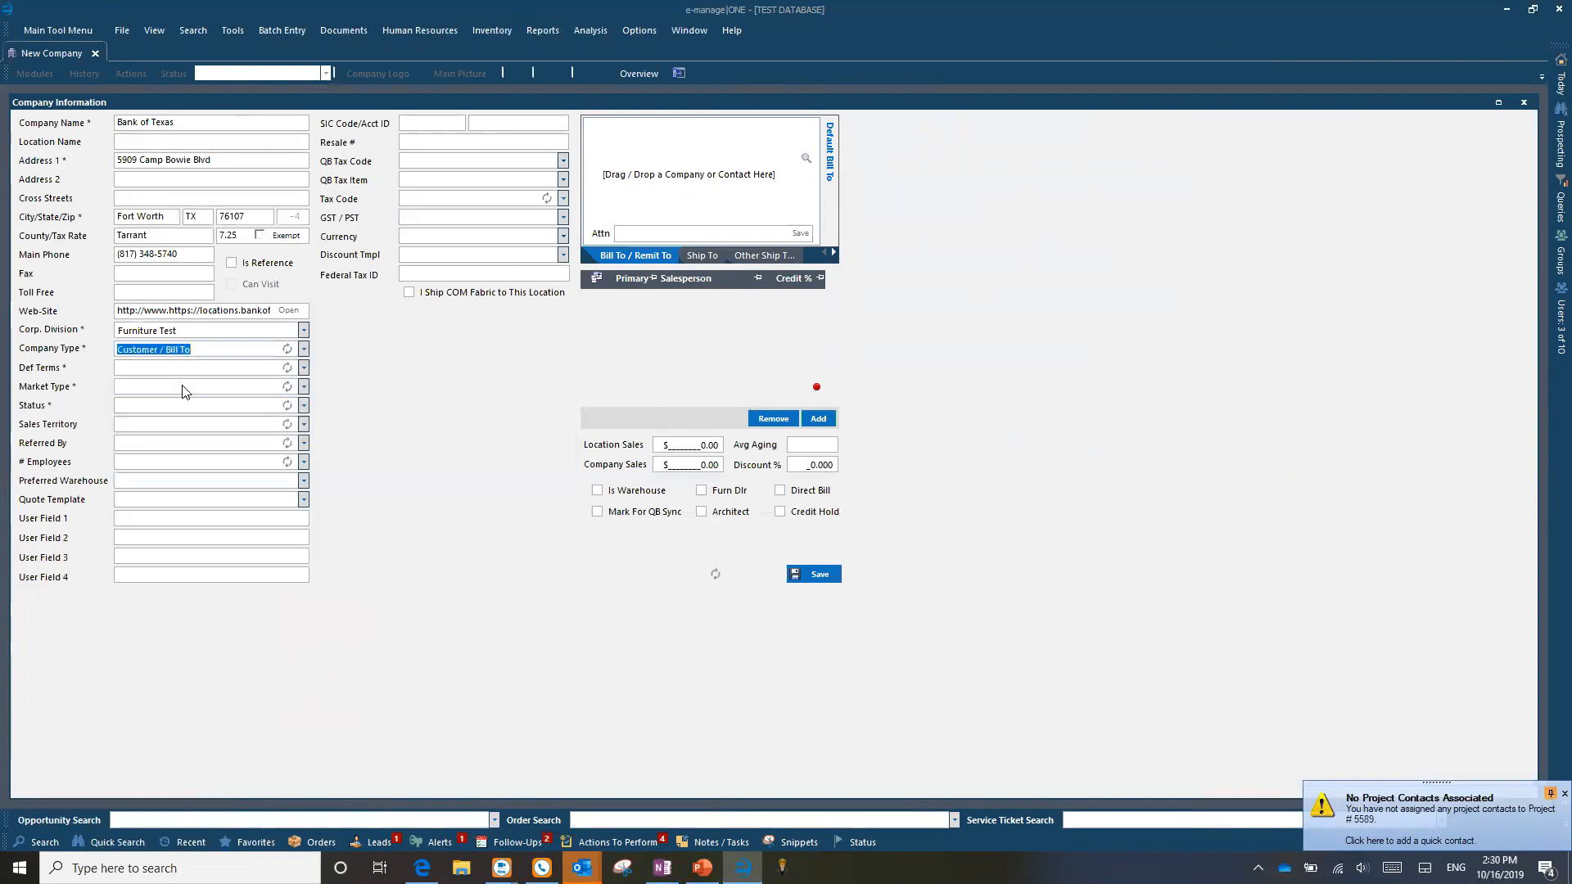
{"action": "left_click", "coordinate": [304, 367]}
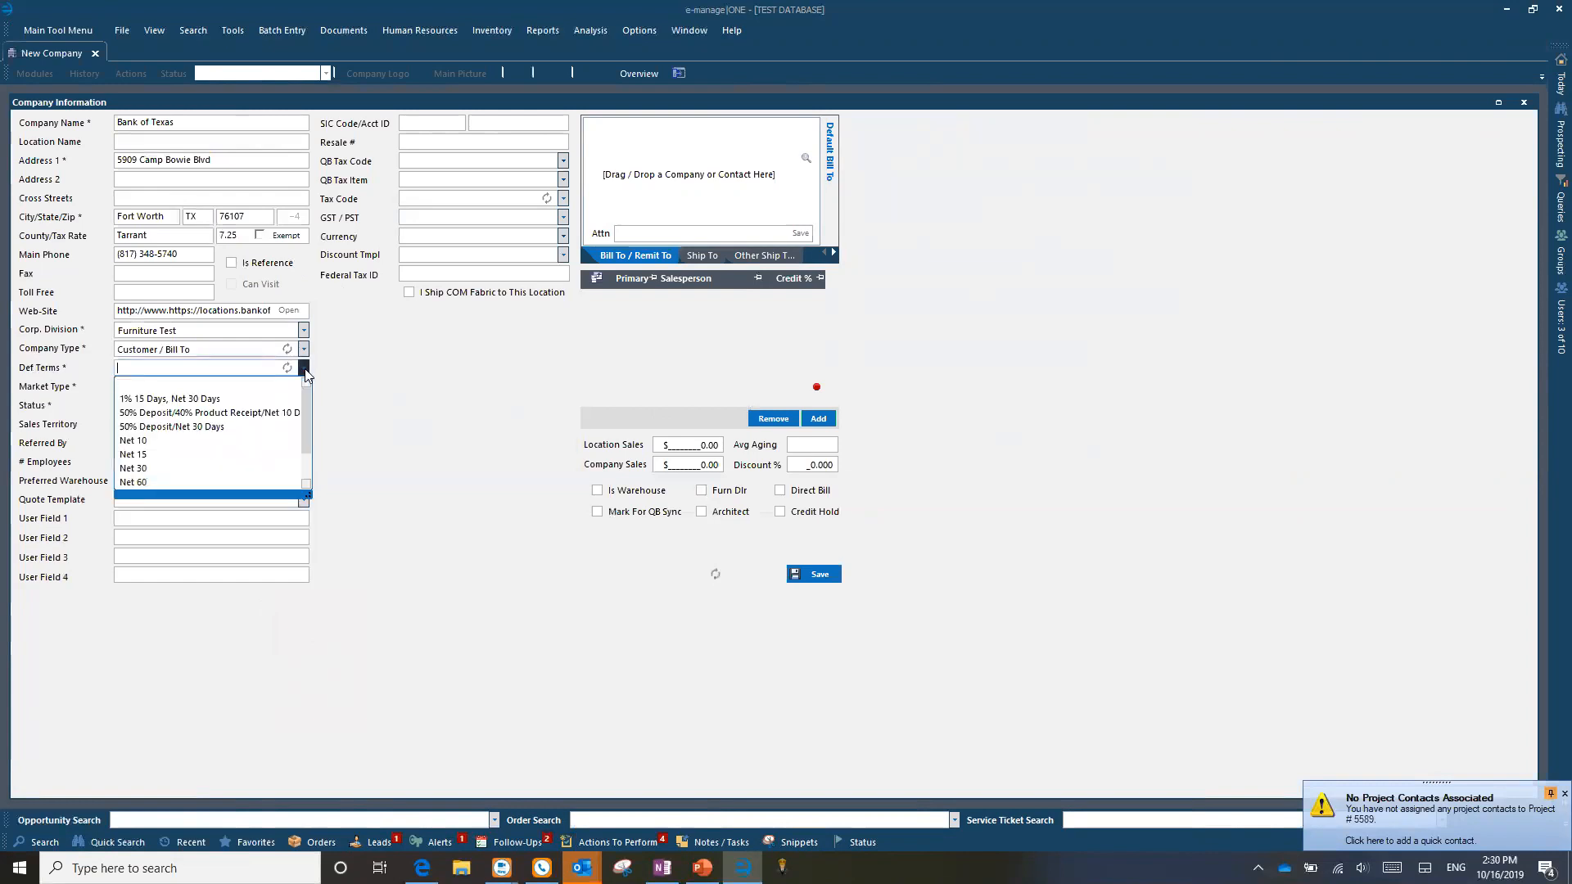
{"action": "left_click", "coordinate": [151, 470]}
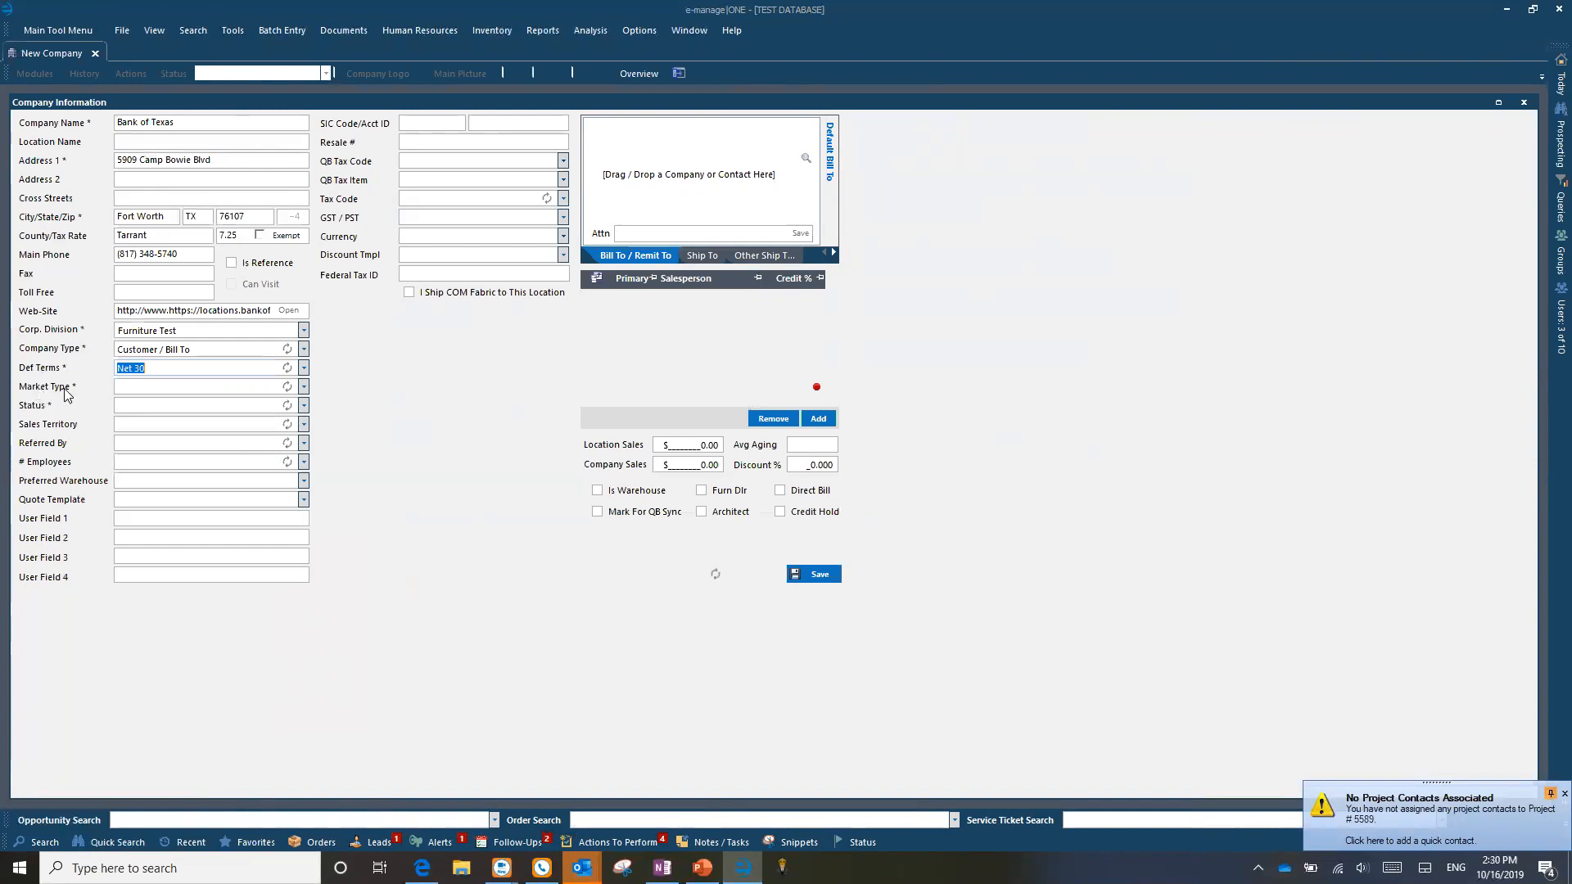
Step: Set the company's Market Type to Financial
{"action": "left_click", "coordinate": [304, 387]}
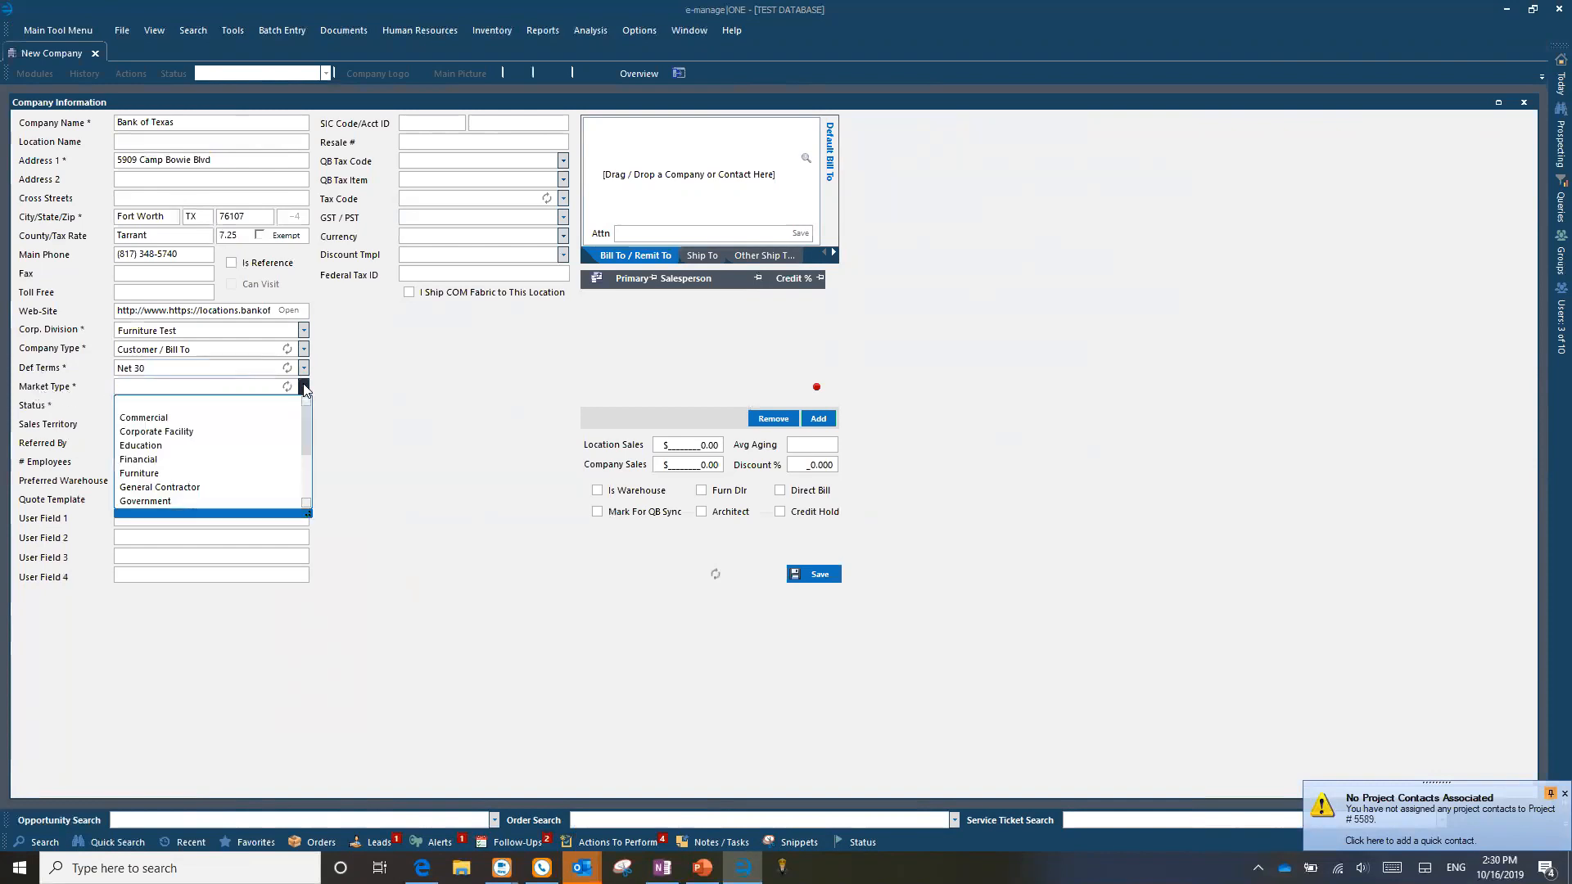
{"action": "mouse_move", "coordinate": [308, 422]}
{"action": "left_mouse_down"}
{"action": "mouse_move", "coordinate": [311, 479]}
{"action": "mouse_move", "coordinate": [320, 400]}
{"action": "left_mouse_up"}
{"action": "mouse_move", "coordinate": [306, 428]}
{"action": "left_mouse_down"}
{"action": "mouse_move", "coordinate": [300, 500]}
{"action": "mouse_move", "coordinate": [304, 429]}
{"action": "left_mouse_up"}
{"action": "left_click_drag", "start_coordinate": [304, 433], "coordinate": [308, 452]}
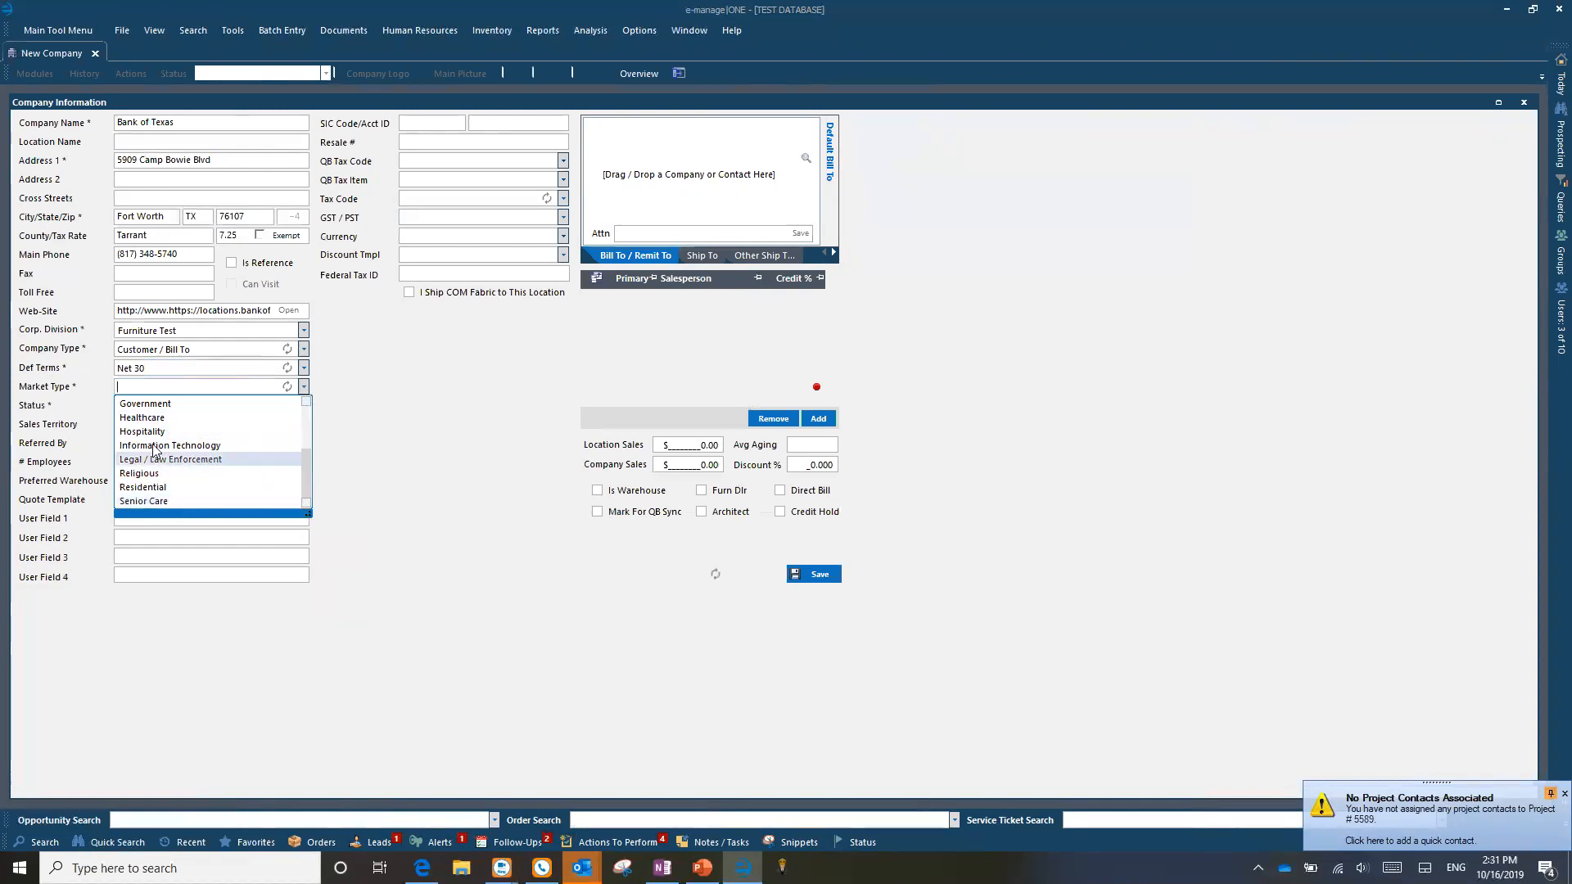
{"action": "scroll", "coordinate": [170, 498], "scroll_direction": "up", "scroll_amount": 3}
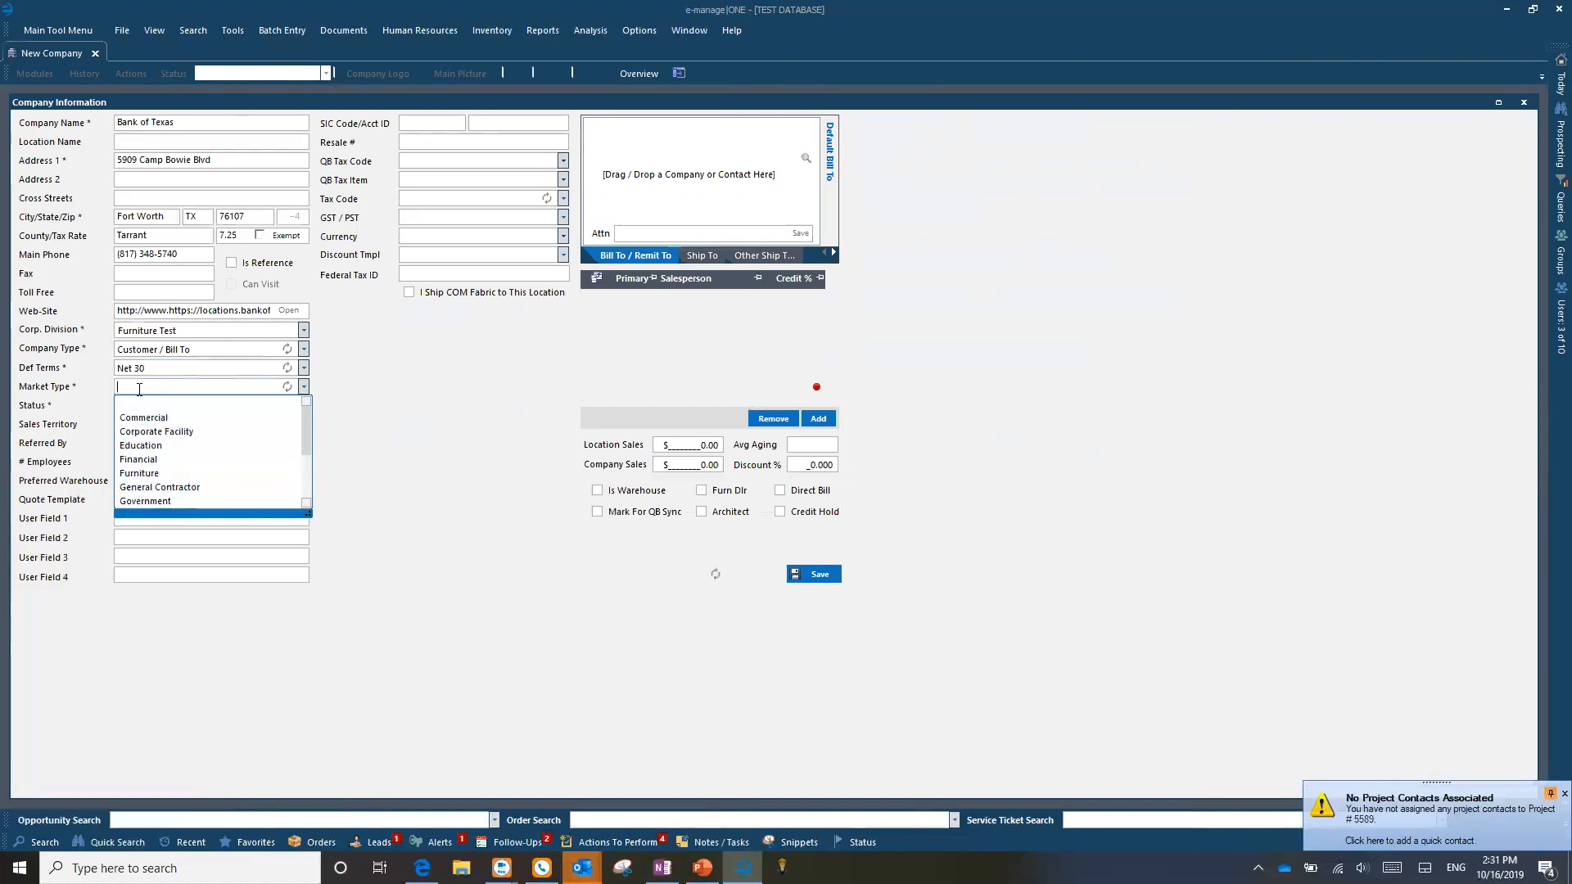
{"action": "left_click", "coordinate": [145, 460]}
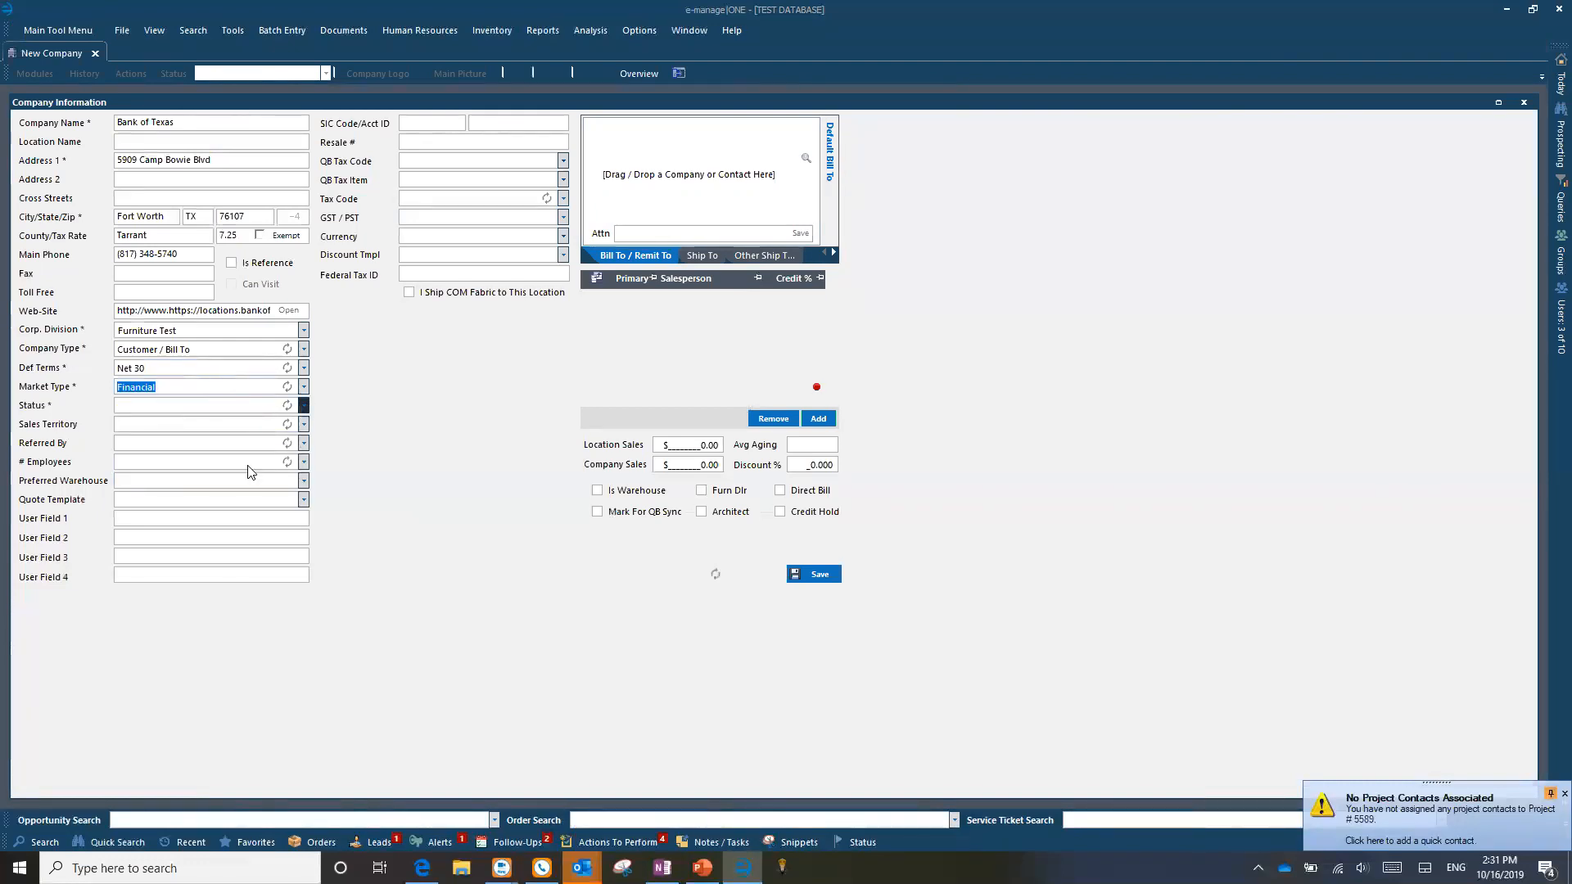
Step: Set the Status to Active and save the Bank of Texas company record
{"action": "left_click", "coordinate": [303, 406]}
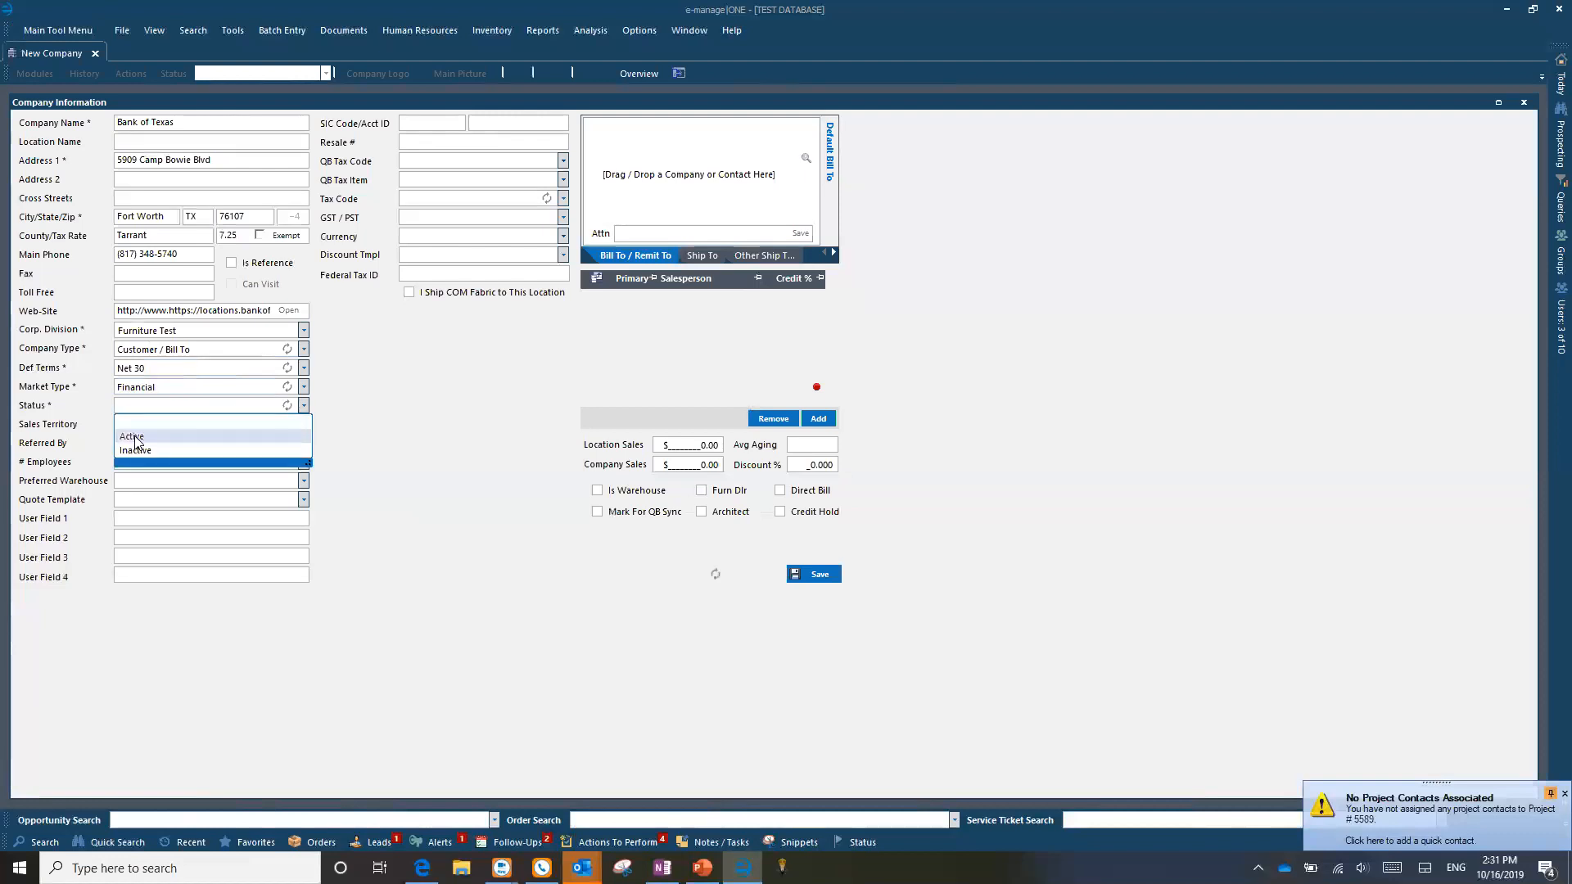
{"action": "left_click", "coordinate": [136, 437]}
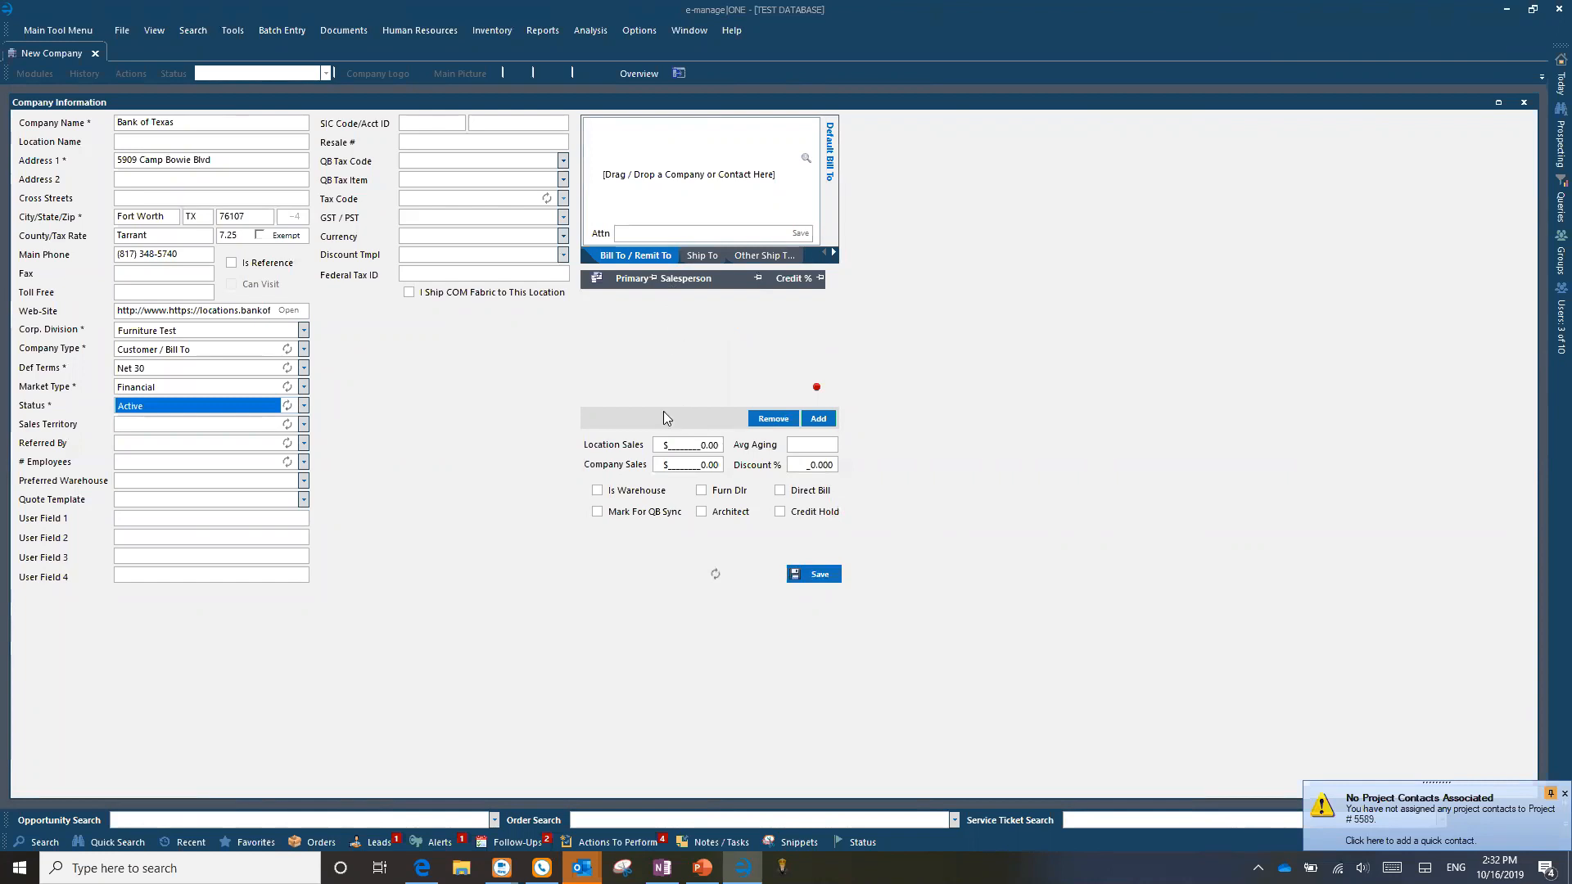
{"action": "left_click", "coordinate": [823, 575]}
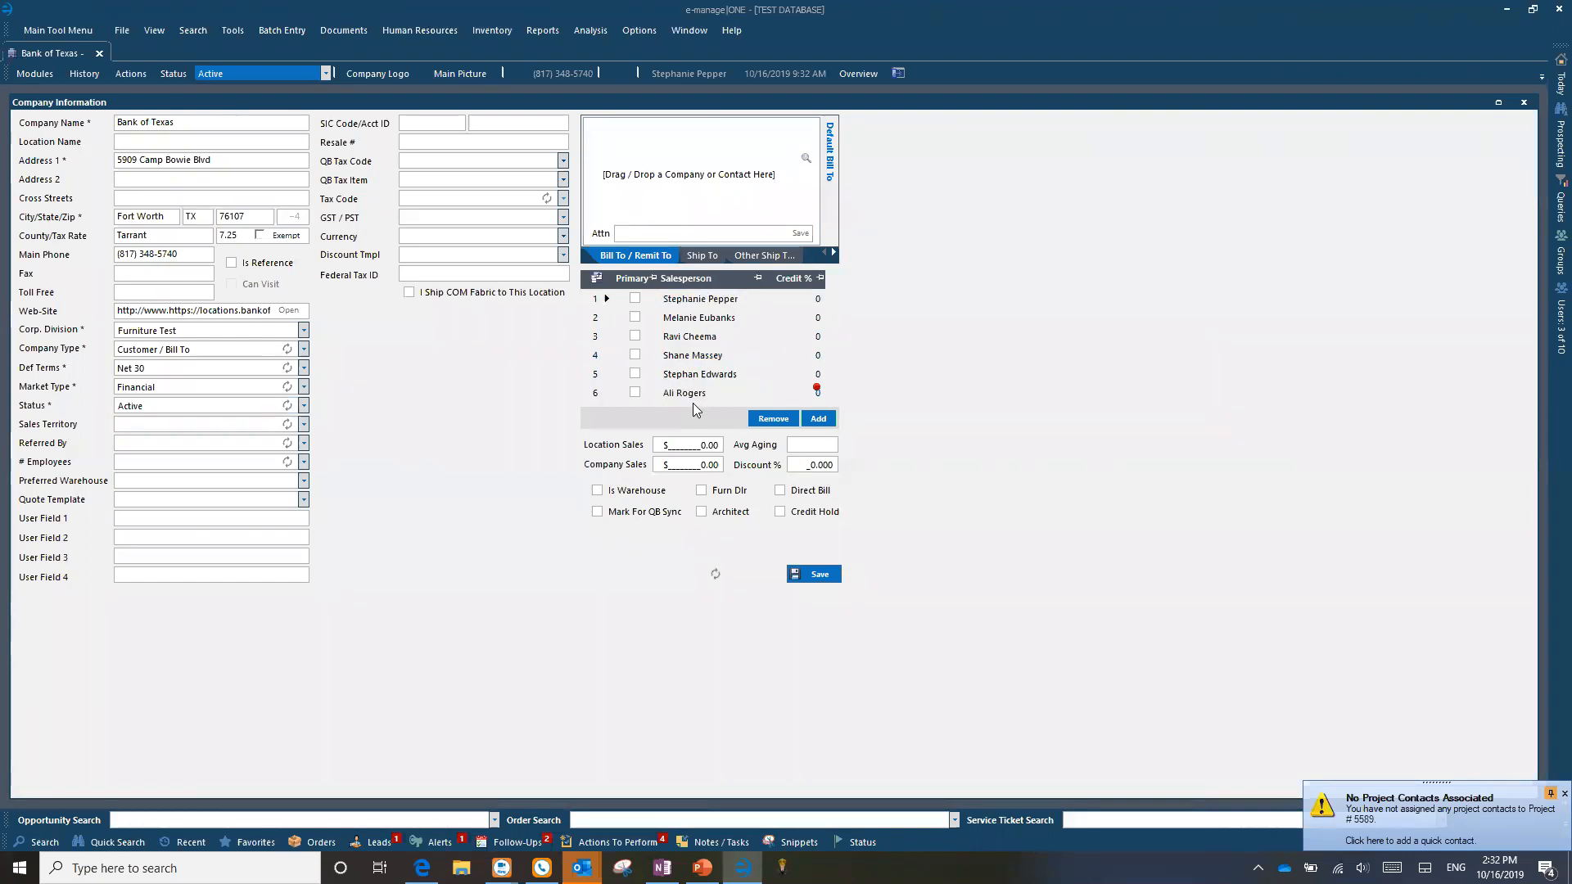
Step: Select salesperson rows 2 through 6, remove them, and confirm the deletion
{"action": "left_click_drag", "start_coordinate": [605, 318], "coordinate": [600, 403]}
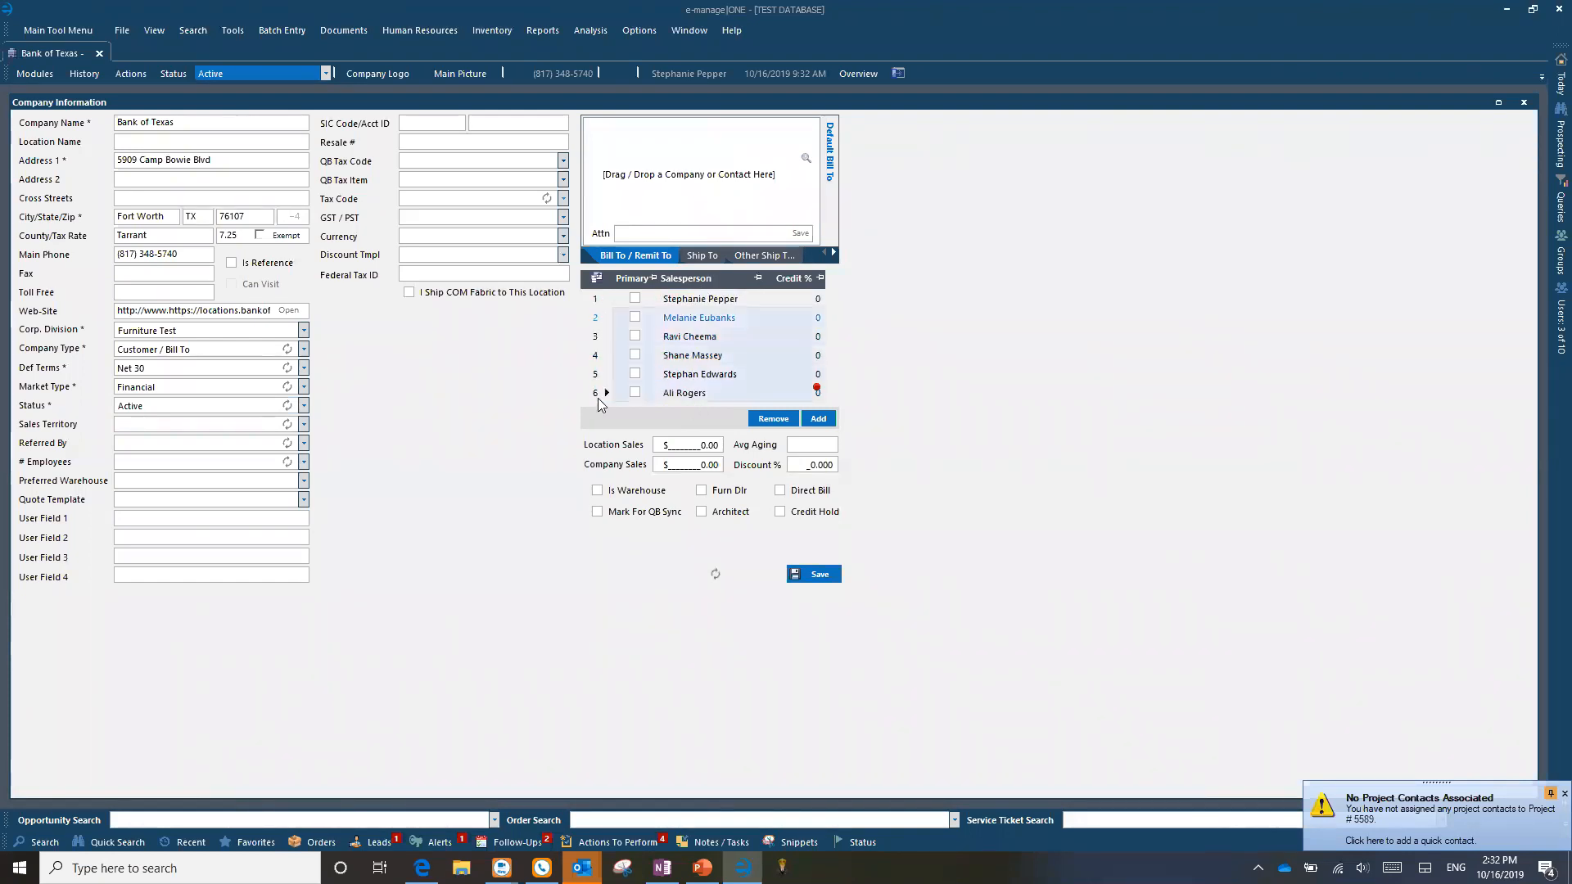
{"action": "left_click", "coordinate": [598, 316]}
{"action": "left_click_drag", "start_coordinate": [601, 393], "coordinate": [597, 319]}
{"action": "left_click", "coordinate": [597, 319]}
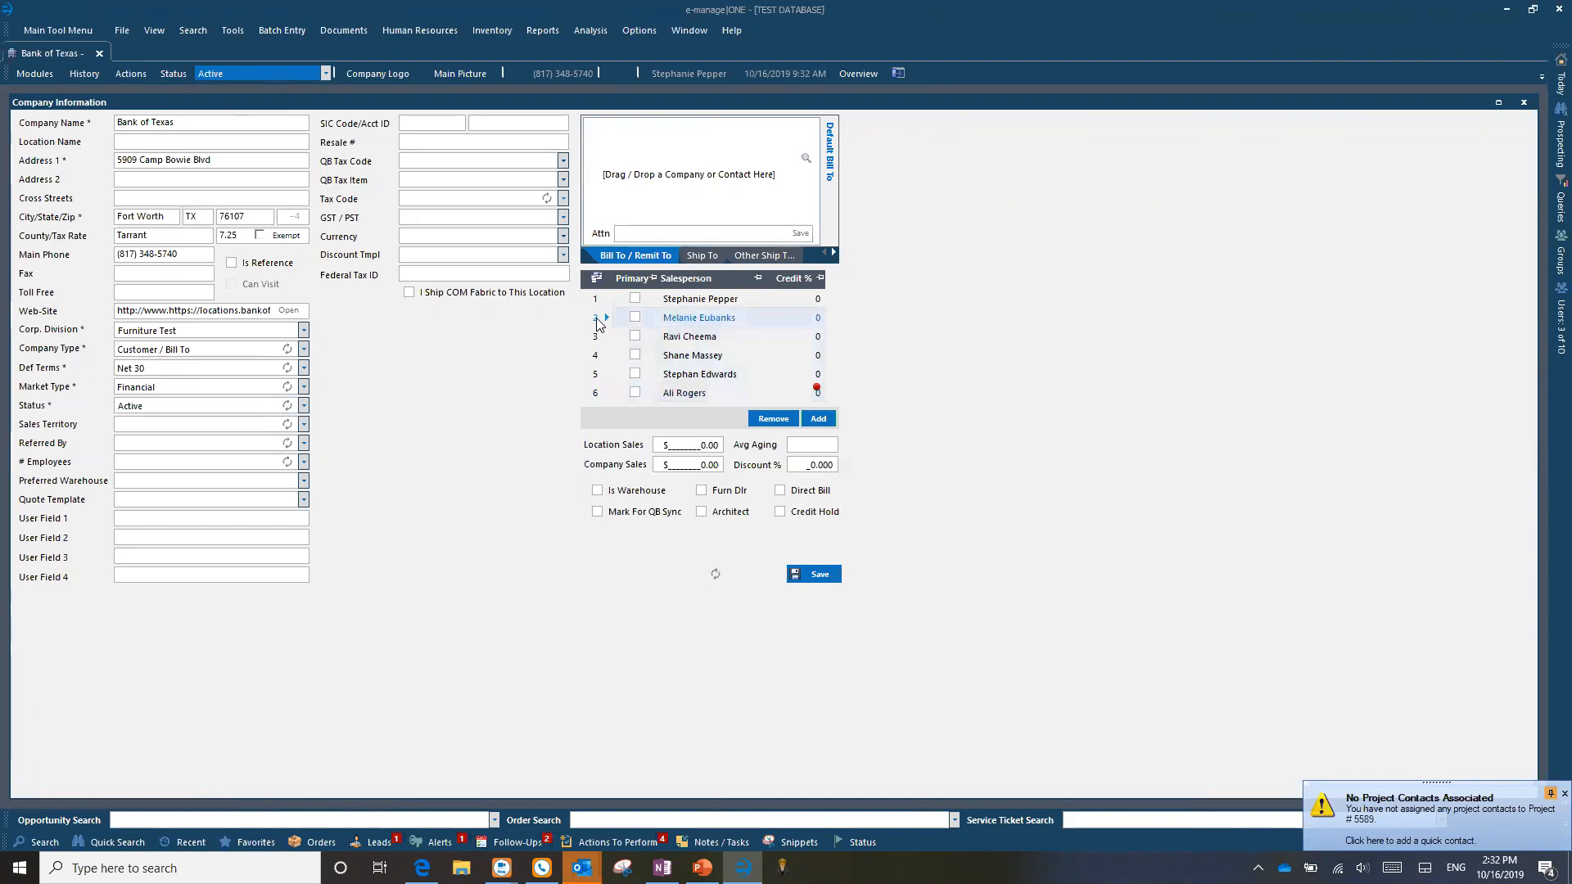
{"action": "left_click", "coordinate": [604, 393], "text": "shift"}
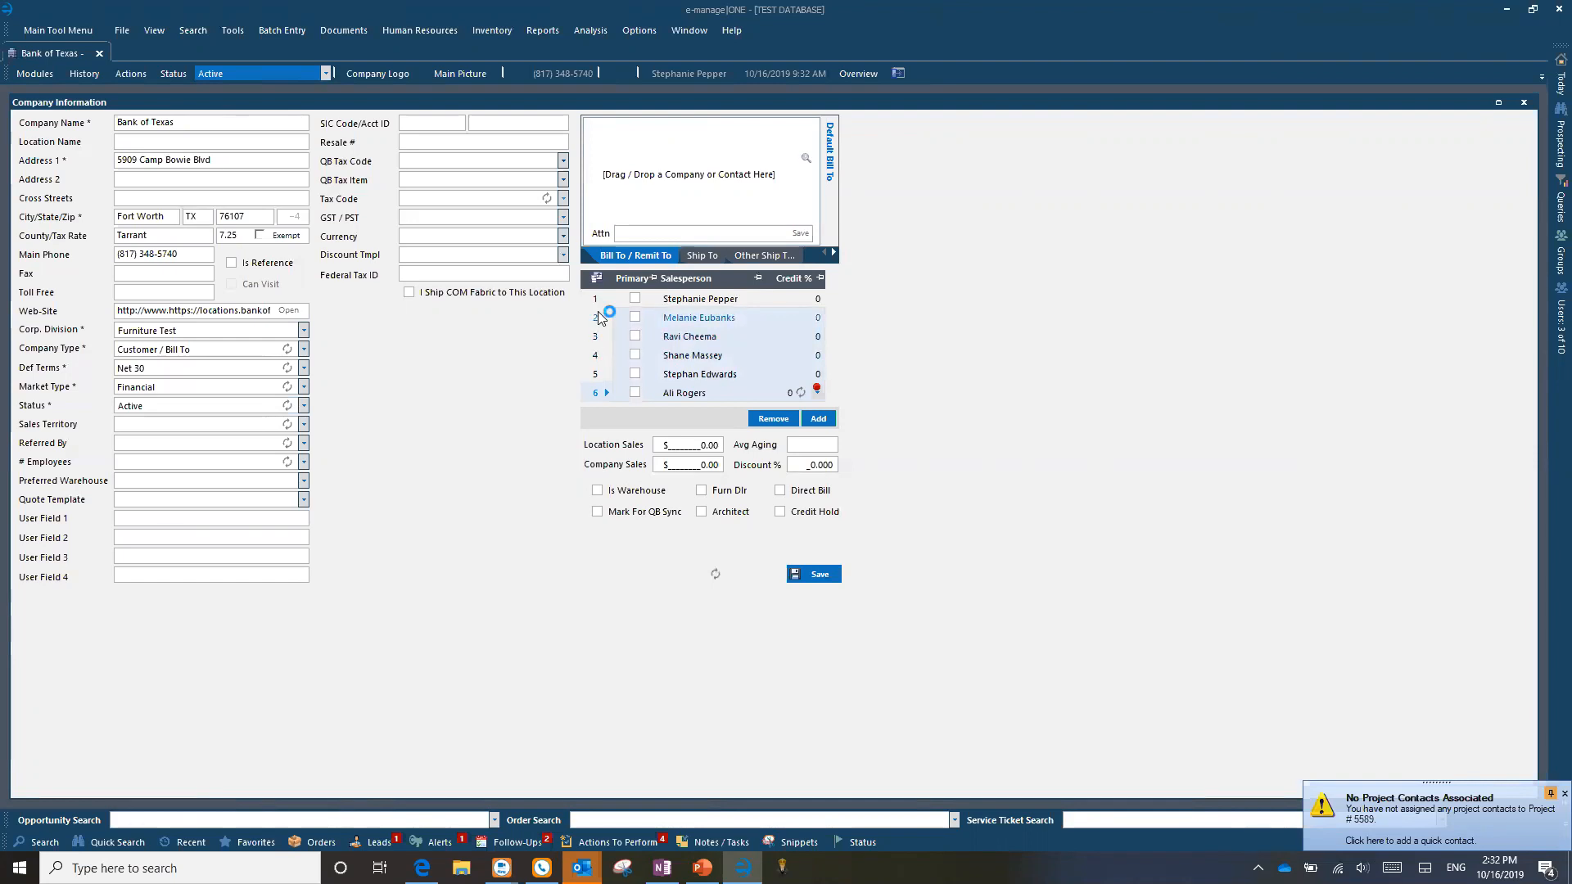
{"action": "left_click", "coordinate": [772, 418]}
{"action": "left_click", "coordinate": [821, 482]}
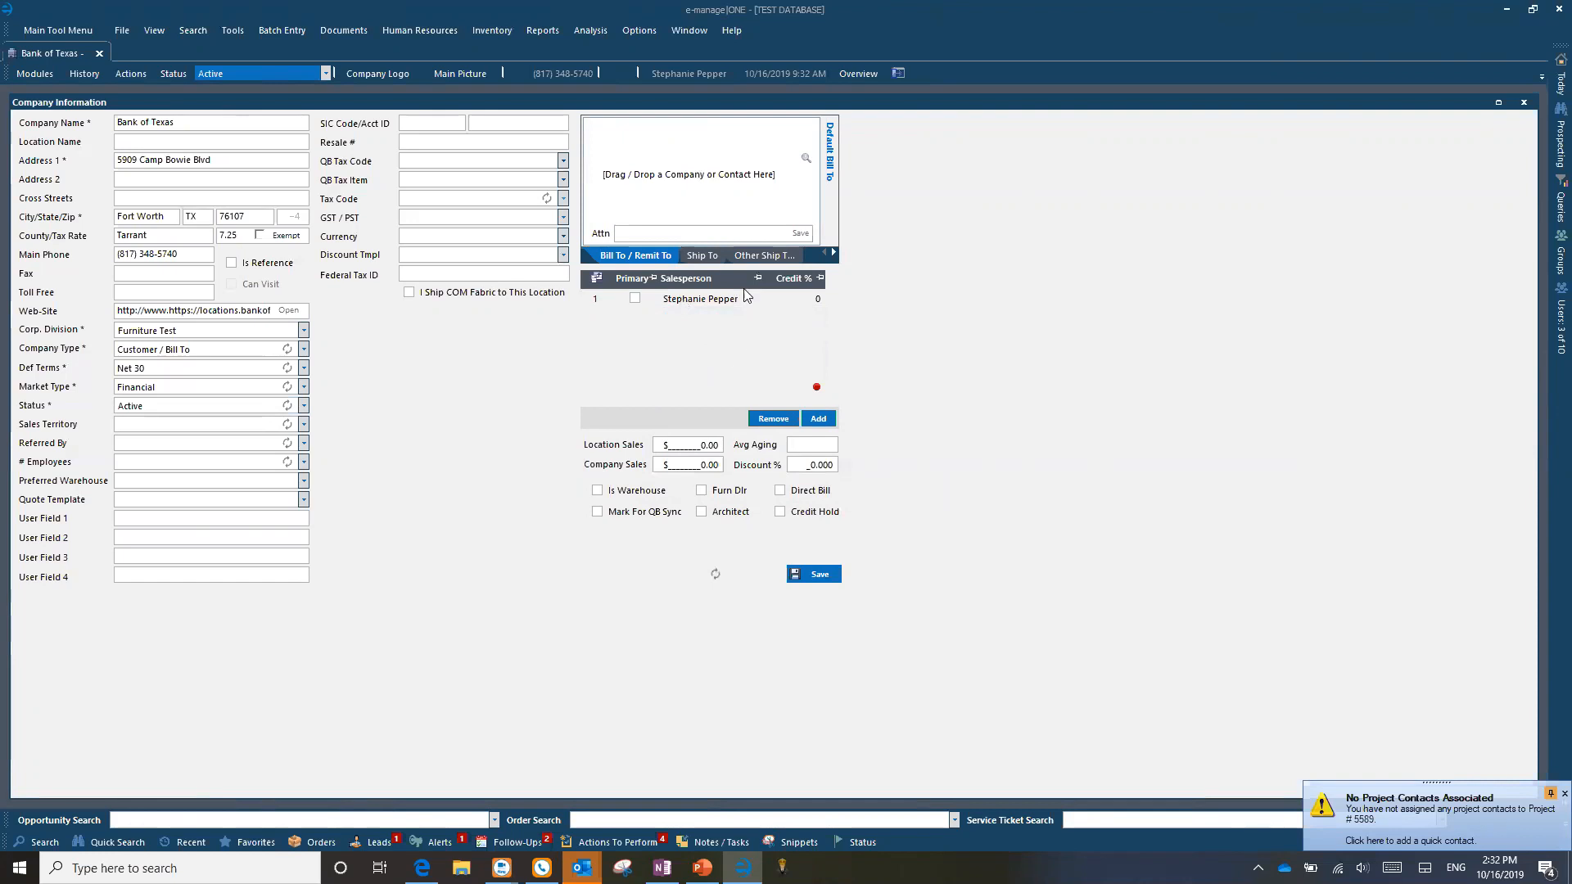
Step: Mark the row-1 salesperson as Primary and set its Credit % to 100
{"action": "left_click", "coordinate": [635, 299]}
{"action": "left_click", "coordinate": [636, 299]}
{"action": "left_click", "coordinate": [819, 300]}
{"action": "left_click", "coordinate": [817, 299]}
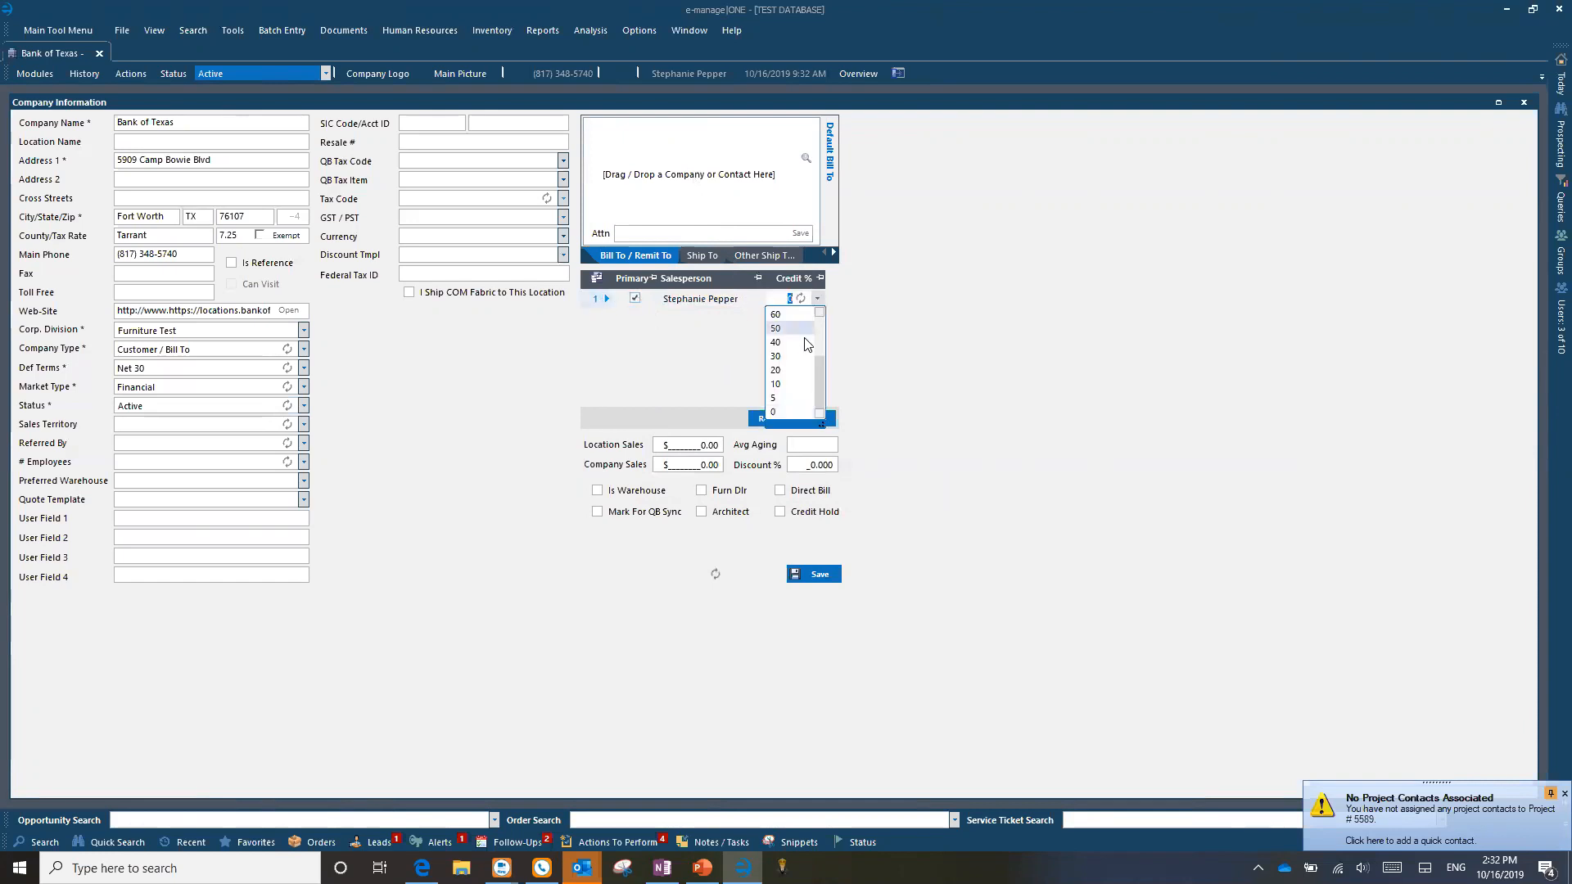
{"action": "left_click", "coordinate": [790, 339]}
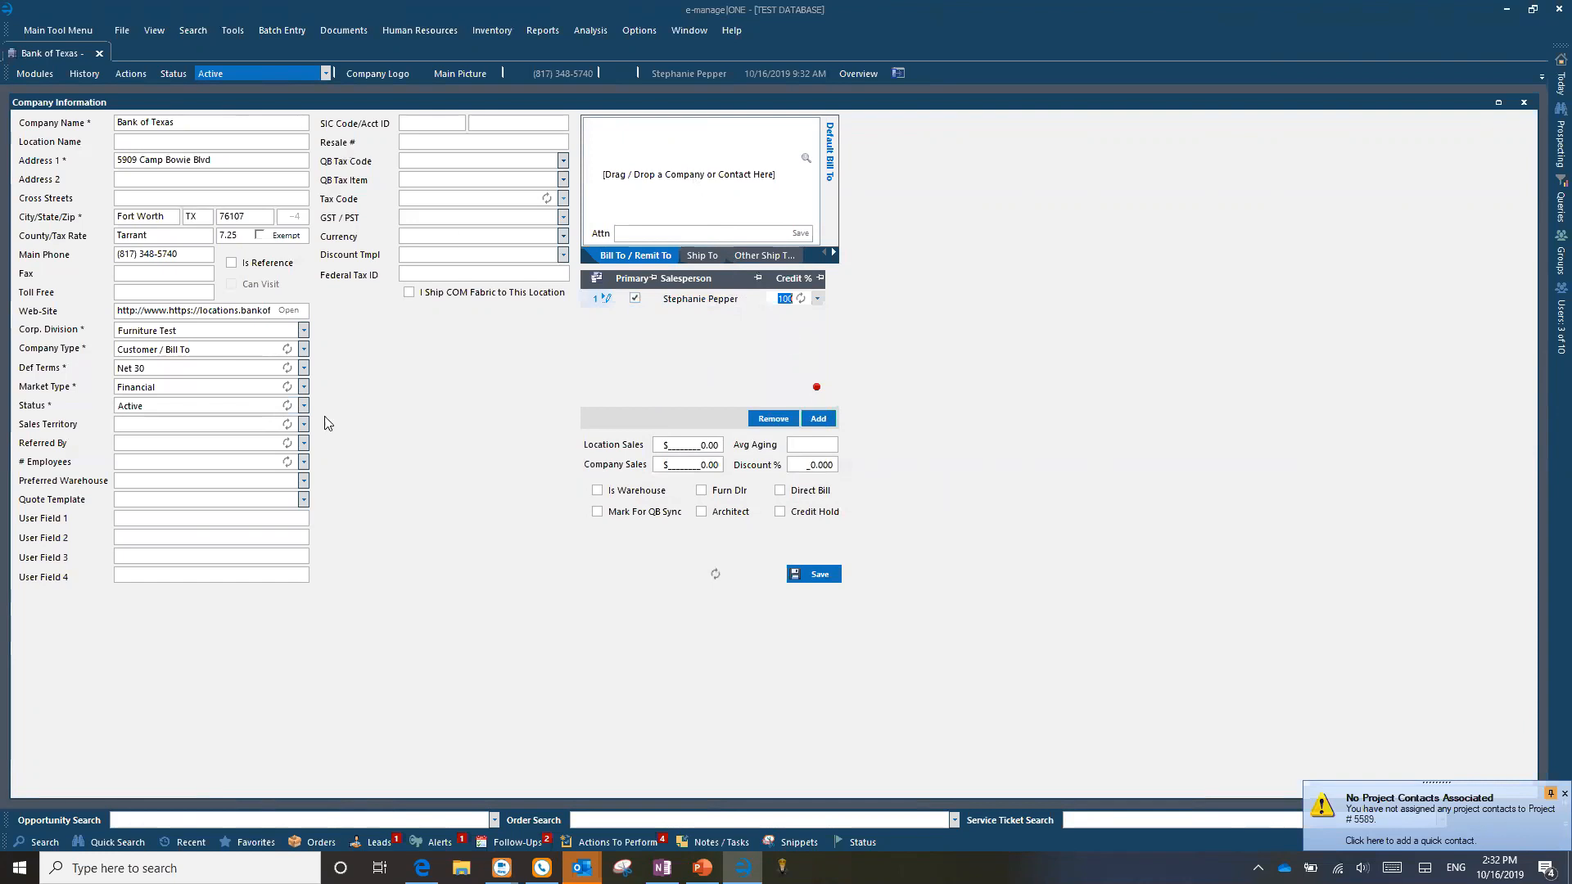
{"action": "left_click", "coordinate": [595, 300]}
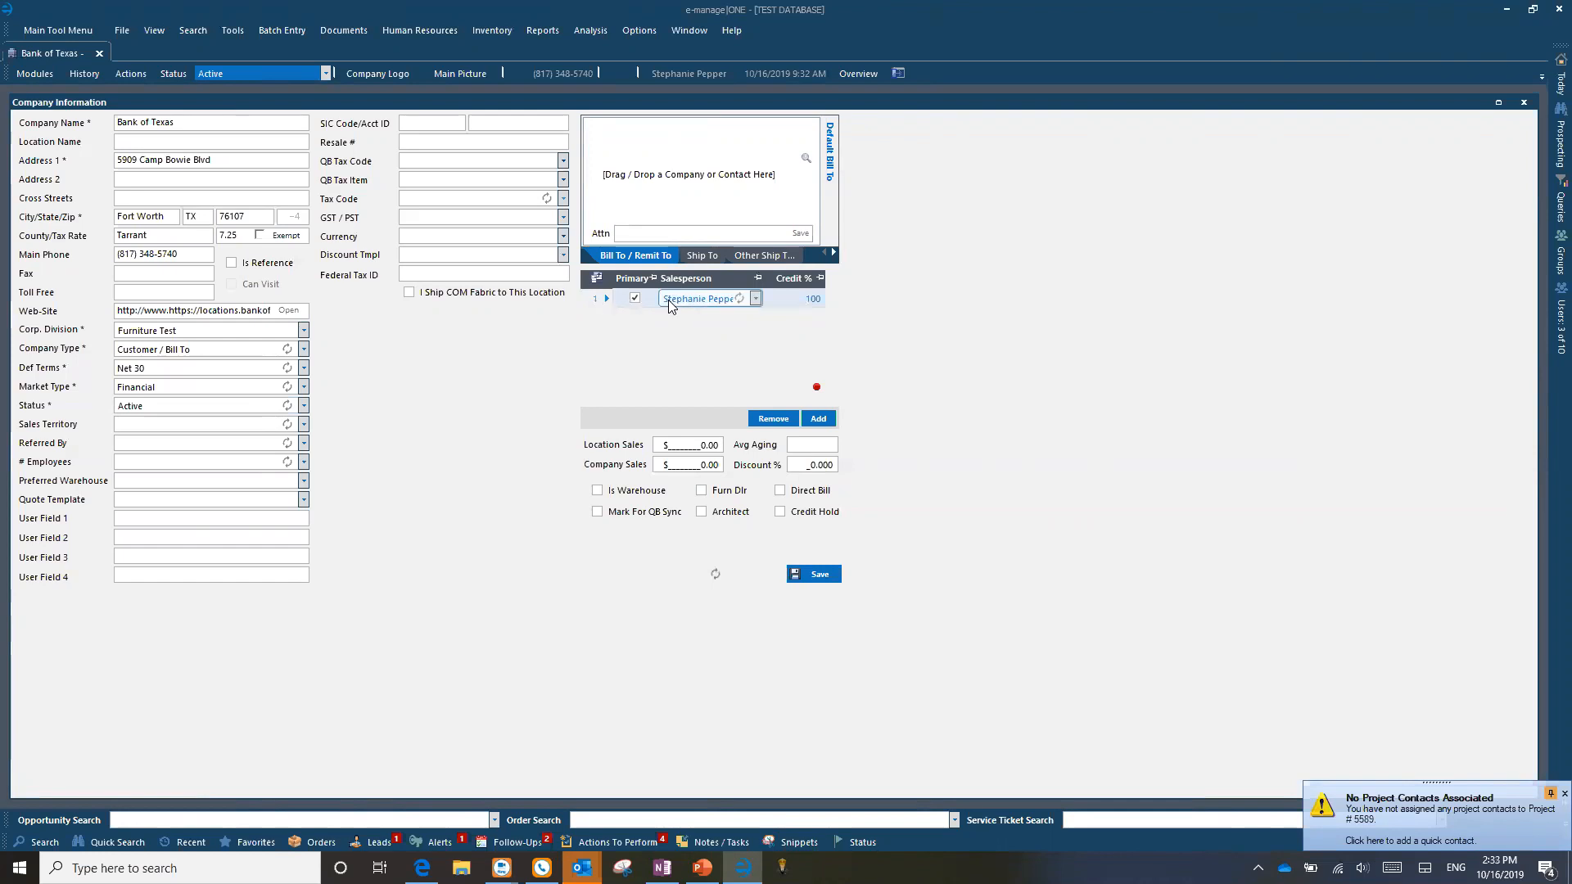
{"action": "left_click", "coordinate": [735, 301]}
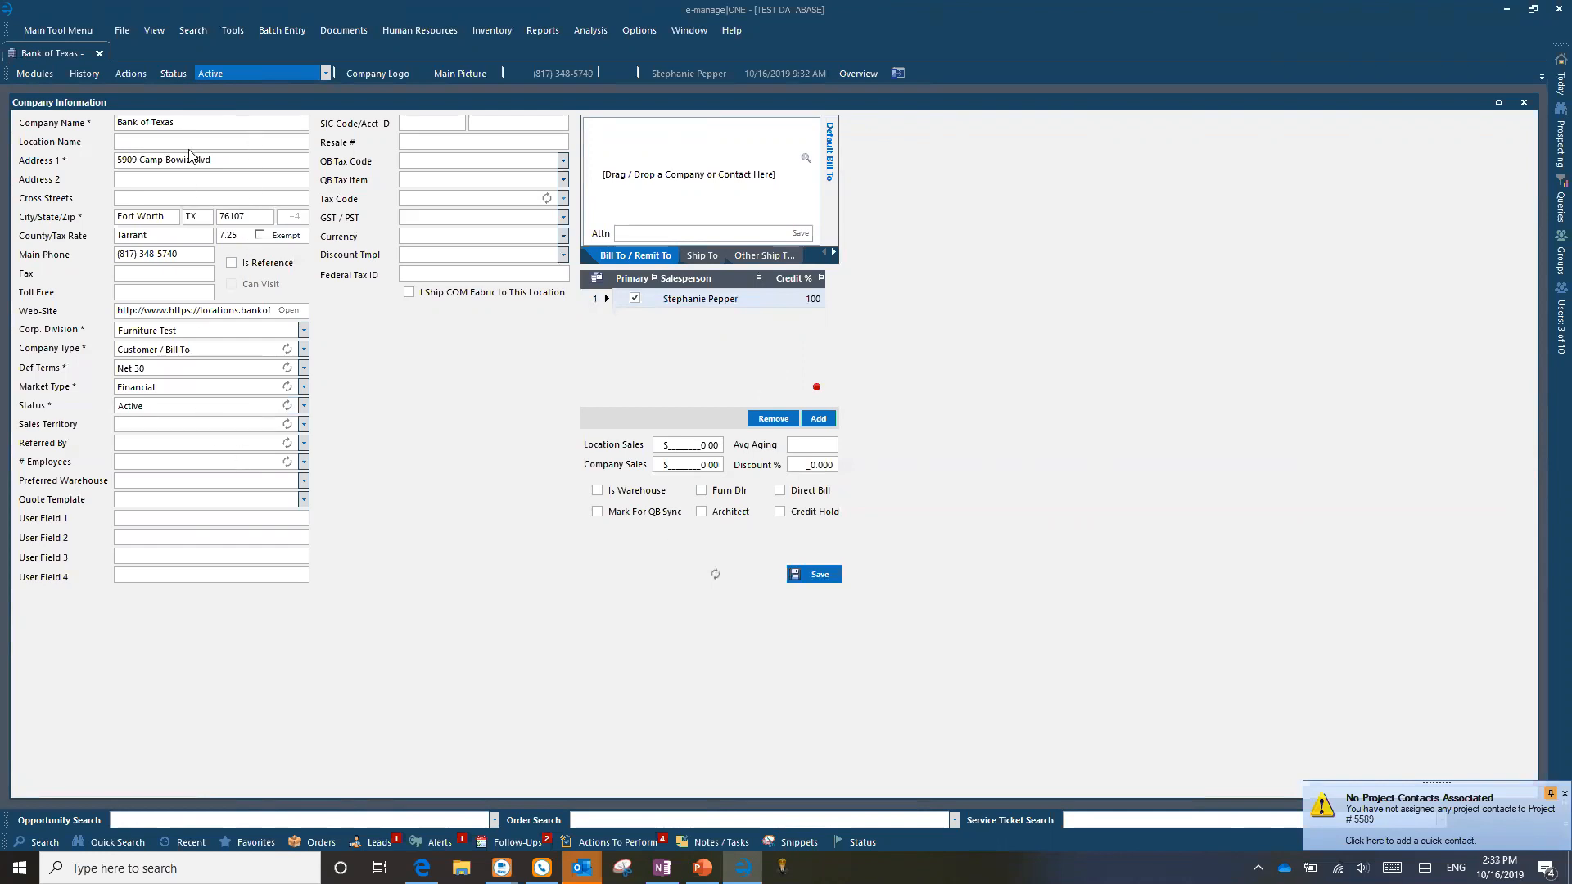
Step: Recheck the salesperson row's primary flag and credit percentage
{"action": "left_click", "coordinate": [812, 298]}
{"action": "left_click", "coordinate": [634, 301]}
{"action": "left_click", "coordinate": [803, 305]}
{"action": "left_click", "coordinate": [644, 343]}
{"action": "left_click", "coordinate": [618, 300]}
Step: Search company locations for Bank of Texas and select the Grapevine result
{"action": "left_click_drag", "start_coordinate": [211, 159], "coordinate": [69, 163]}
{"action": "left_click", "coordinate": [43, 840]}
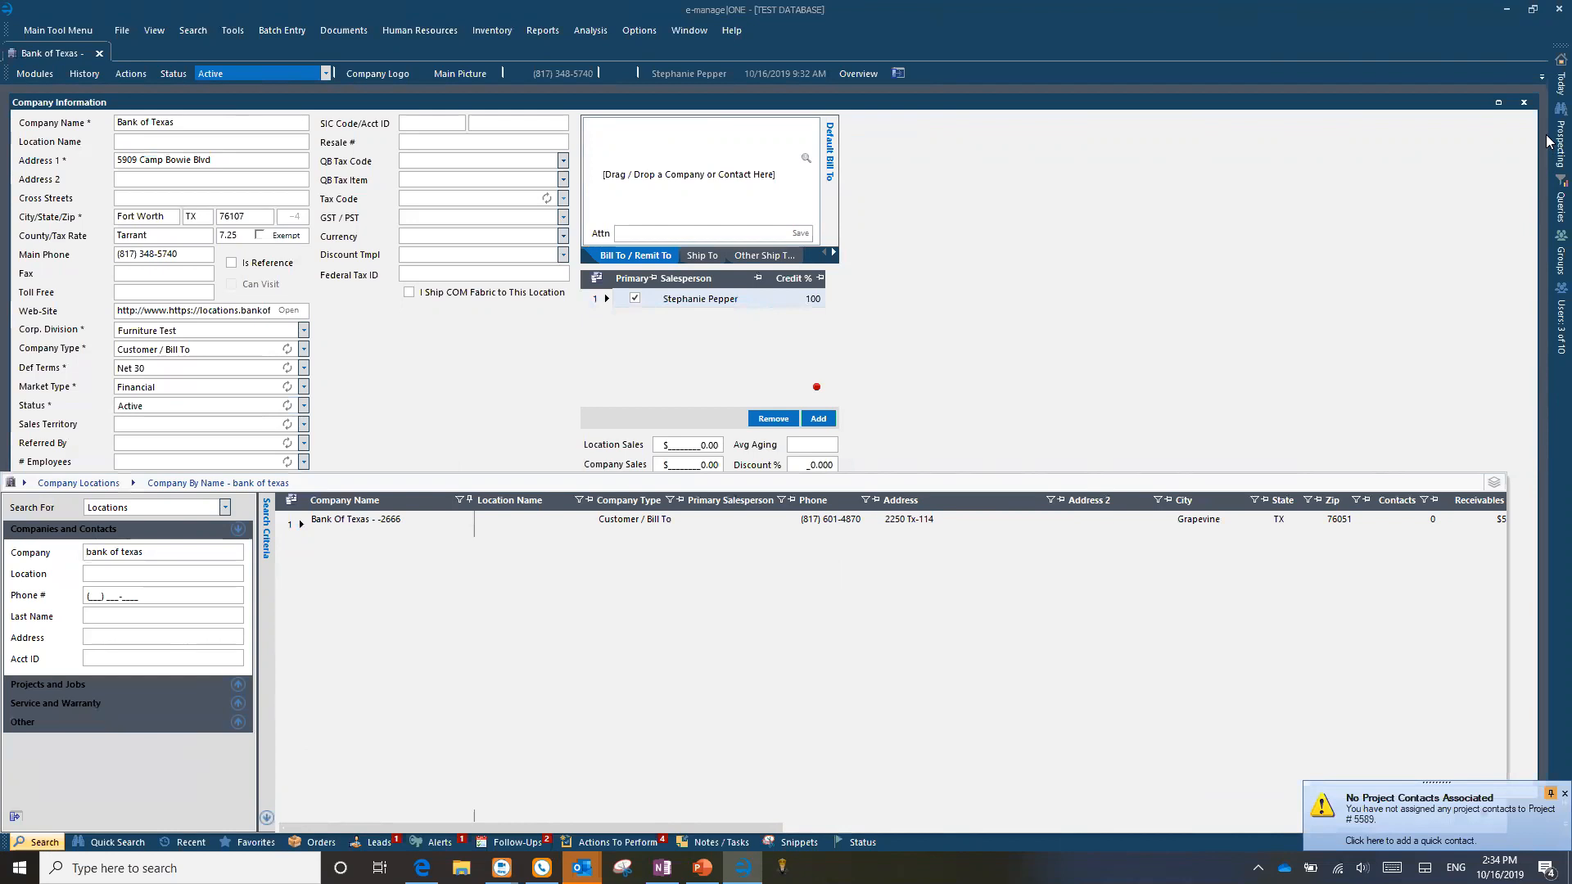
{"action": "left_click", "coordinate": [673, 530]}
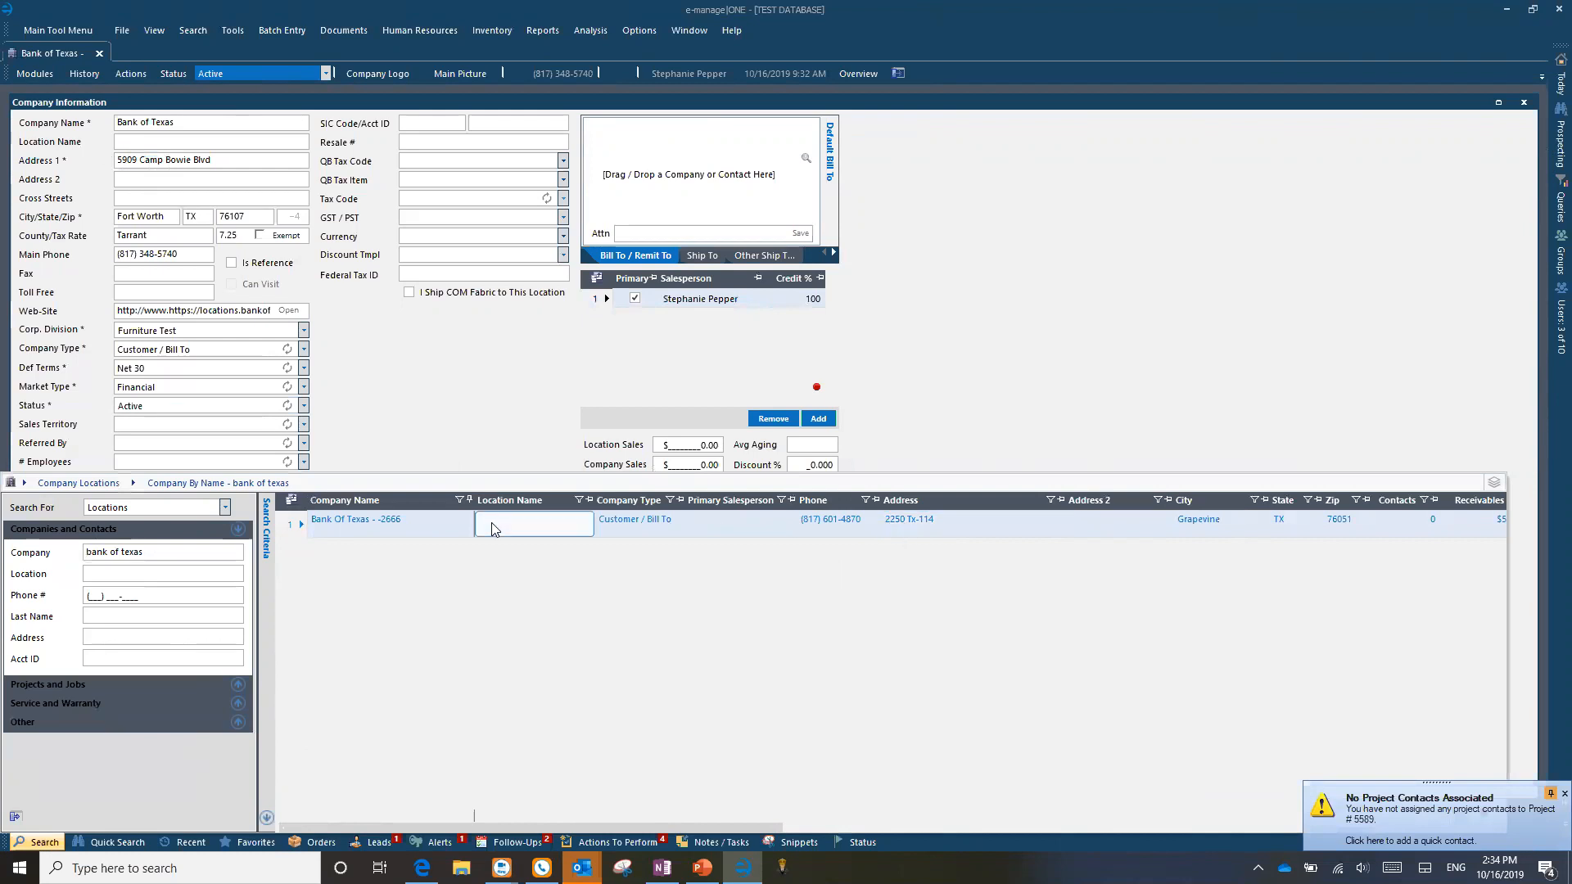
Step: Set the Grapevine Bank Of Texas location as the Bill To / Remit To address
{"action": "left_click_drag", "start_coordinate": [293, 524], "coordinate": [731, 195]}
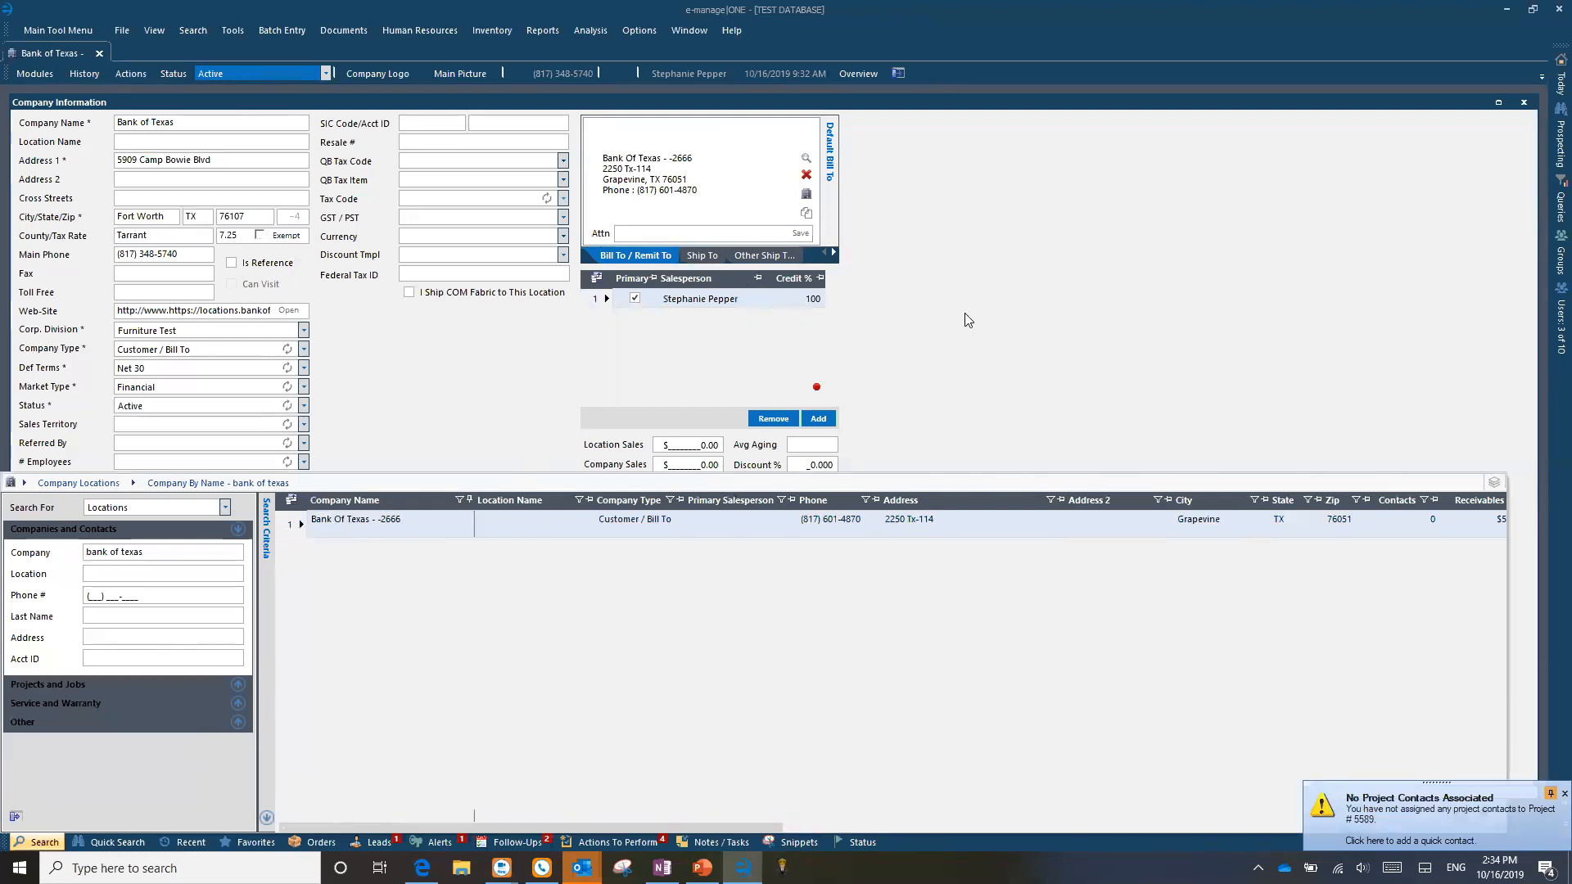
{"action": "left_click", "coordinate": [824, 574]}
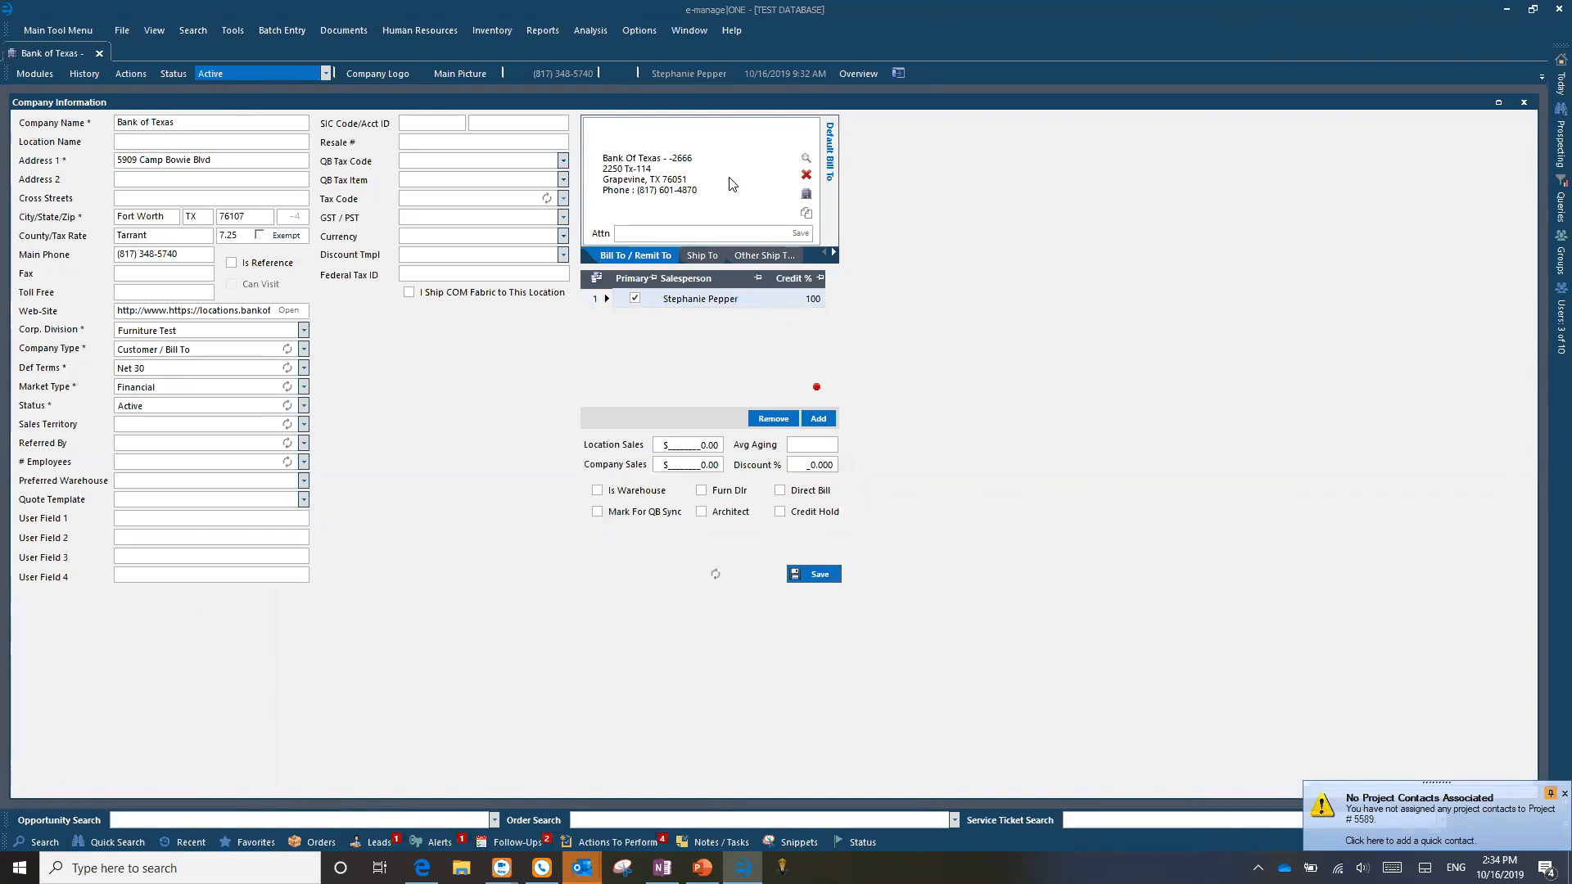
Step: Review Google results for Bank of Texas against the record's address, then show the Main Tool Menu
{"action": "left_click", "coordinate": [1559, 142]}
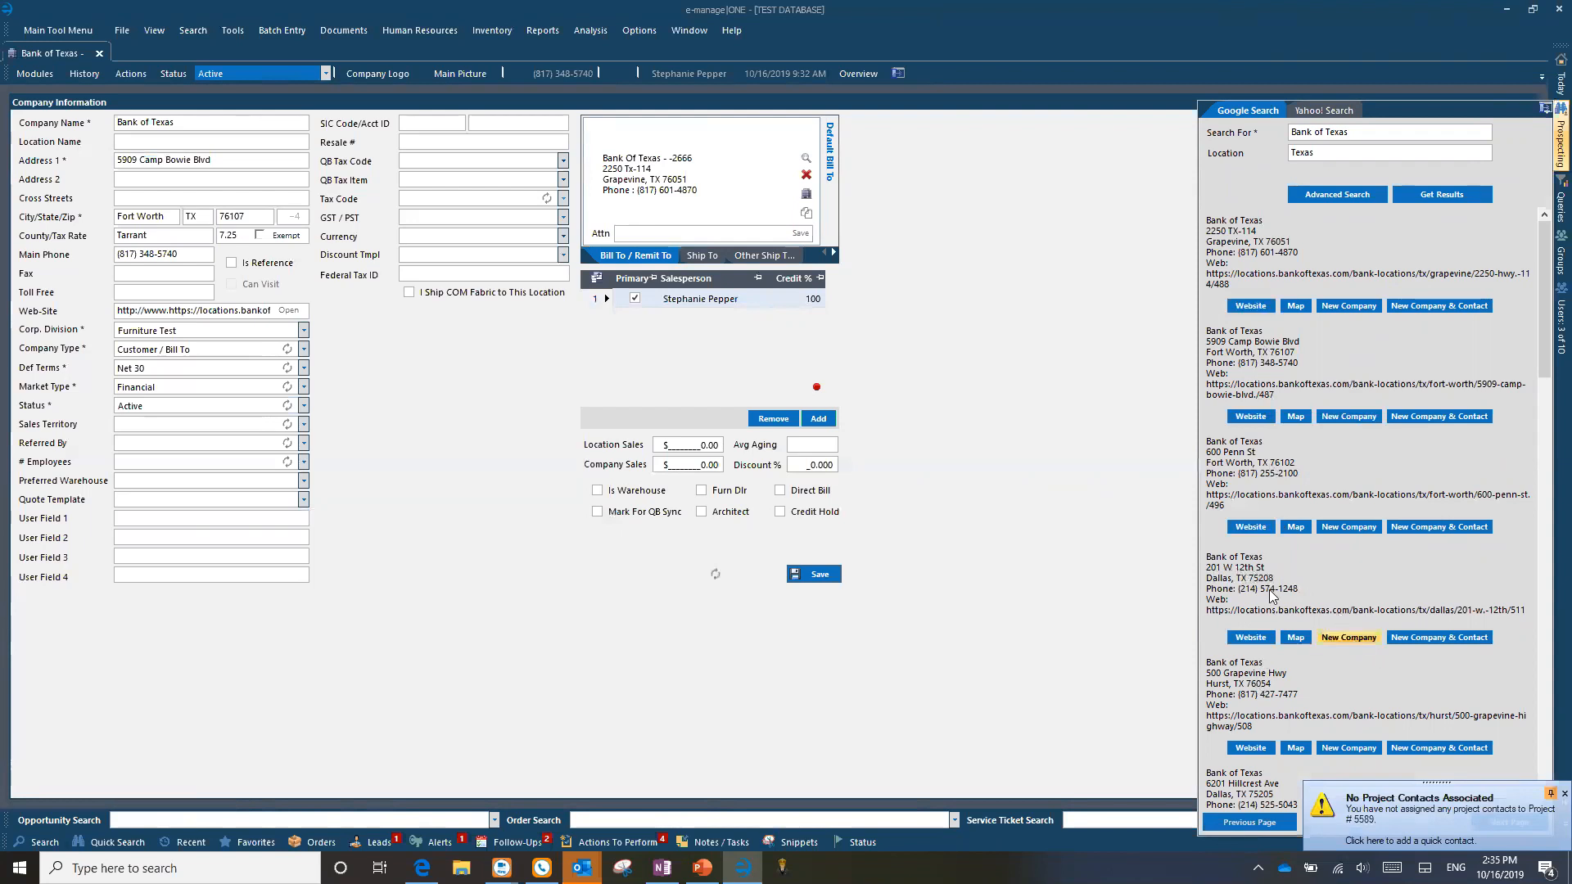
{"action": "left_click_drag", "start_coordinate": [197, 162], "coordinate": [98, 161]}
{"action": "left_click_drag", "start_coordinate": [217, 160], "coordinate": [34, 162]}
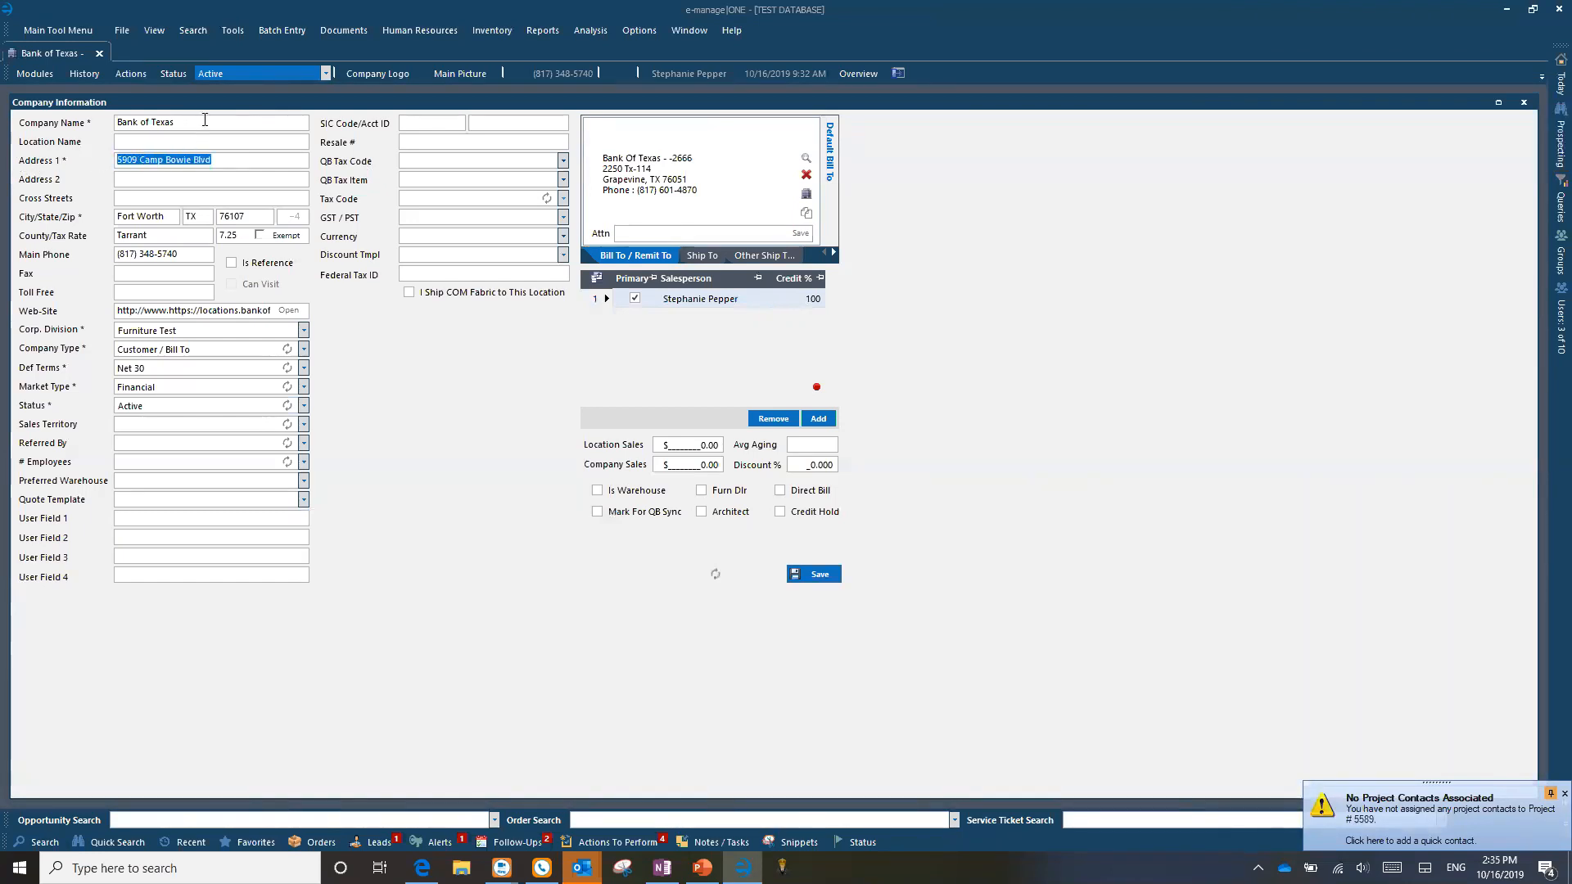
{"action": "left_click_drag", "start_coordinate": [204, 122], "coordinate": [45, 127]}
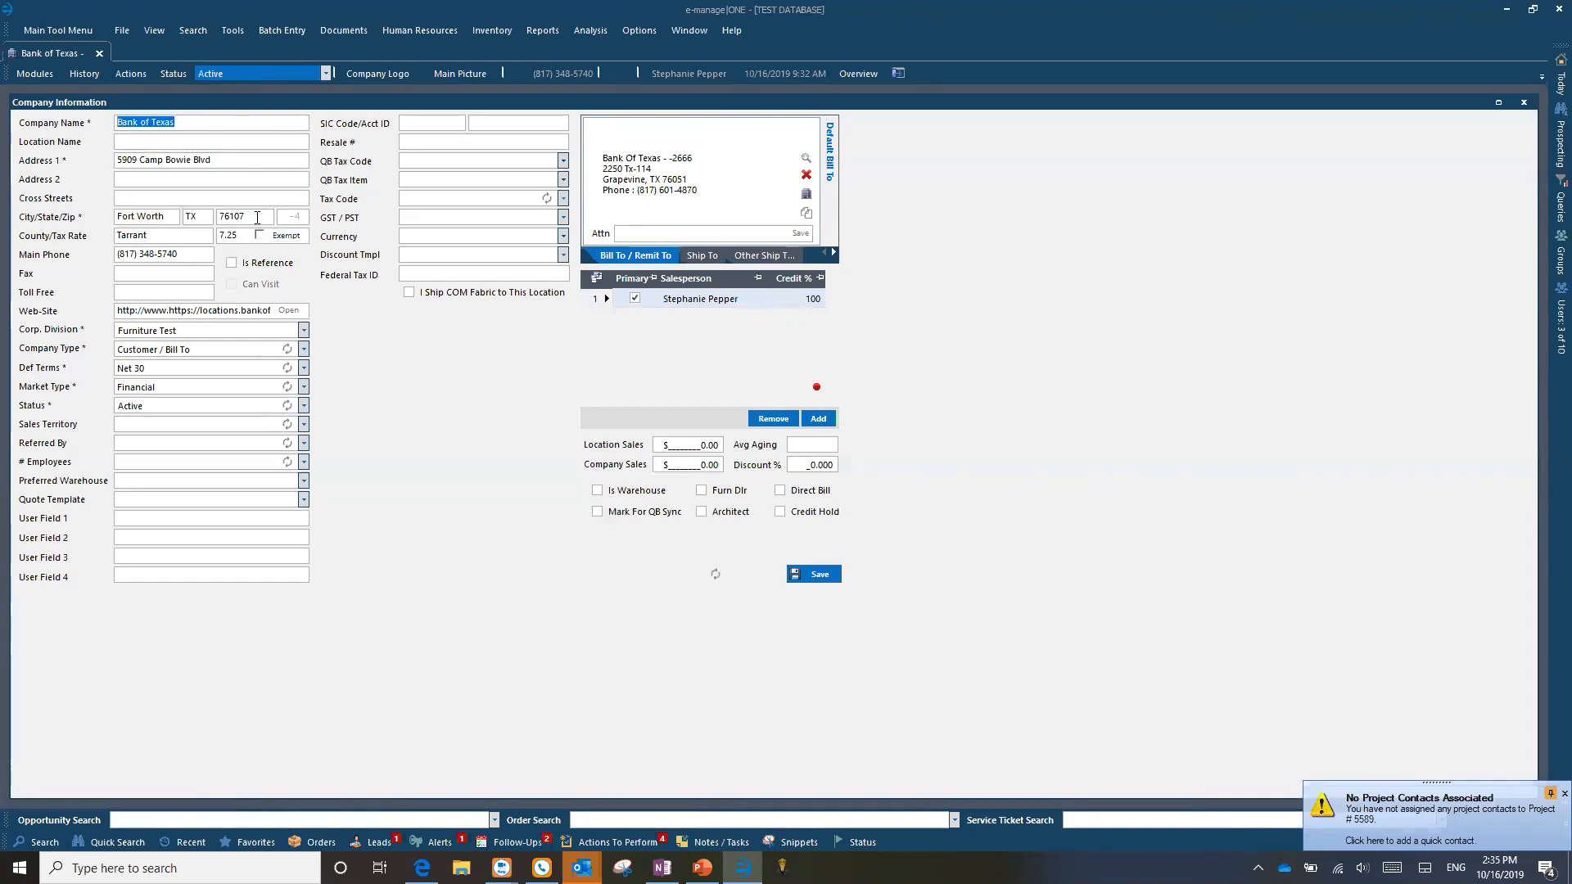
{"action": "left_click_drag", "start_coordinate": [208, 160], "coordinate": [40, 161]}
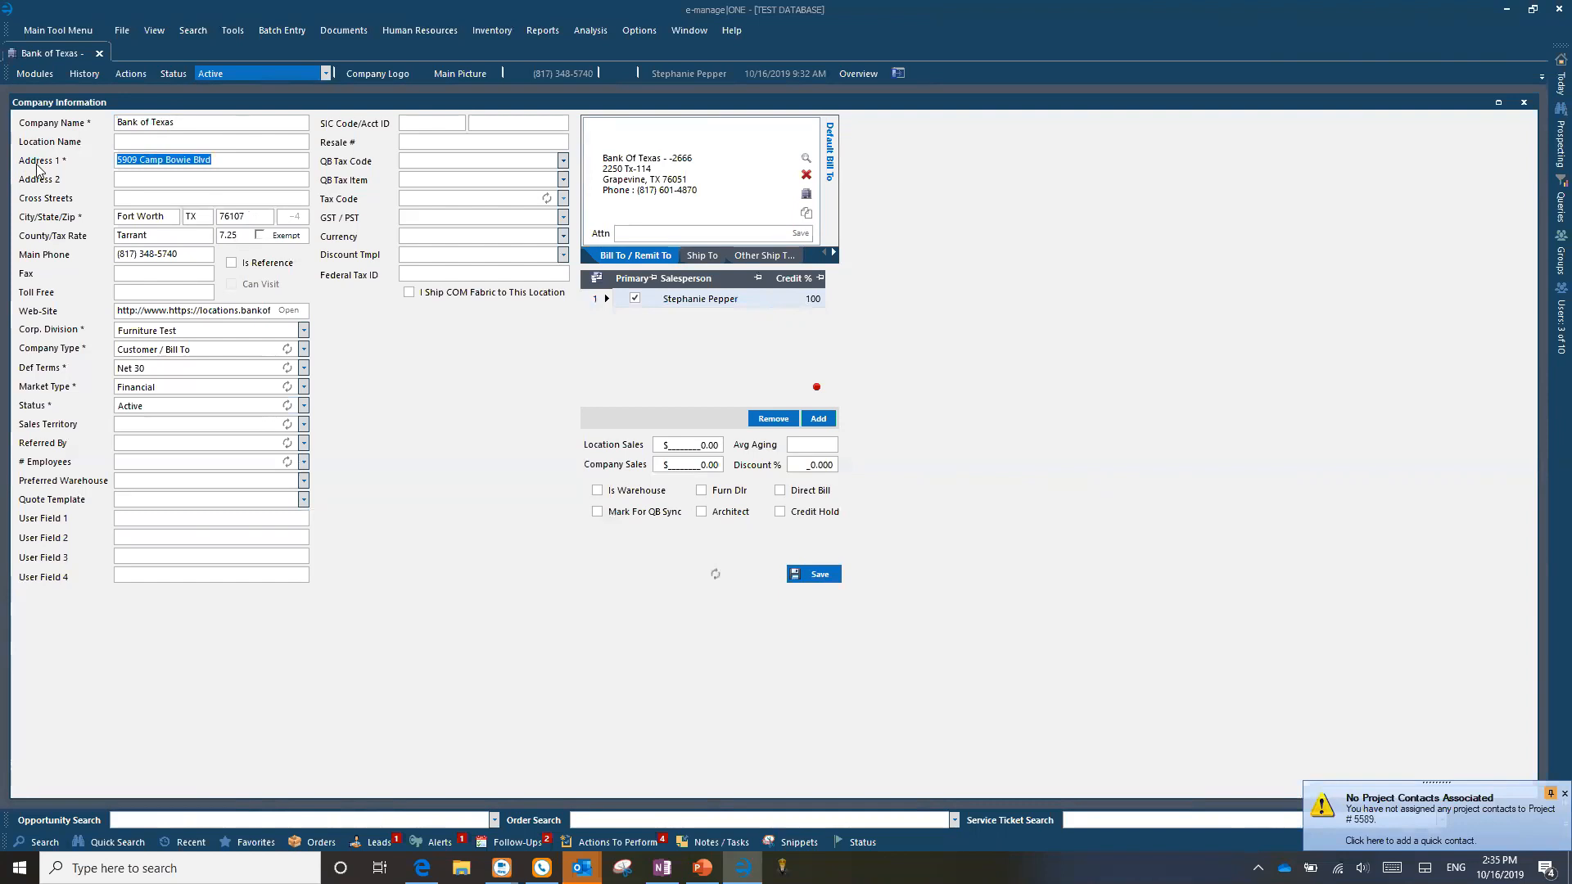
{"action": "left_click", "coordinate": [140, 181]}
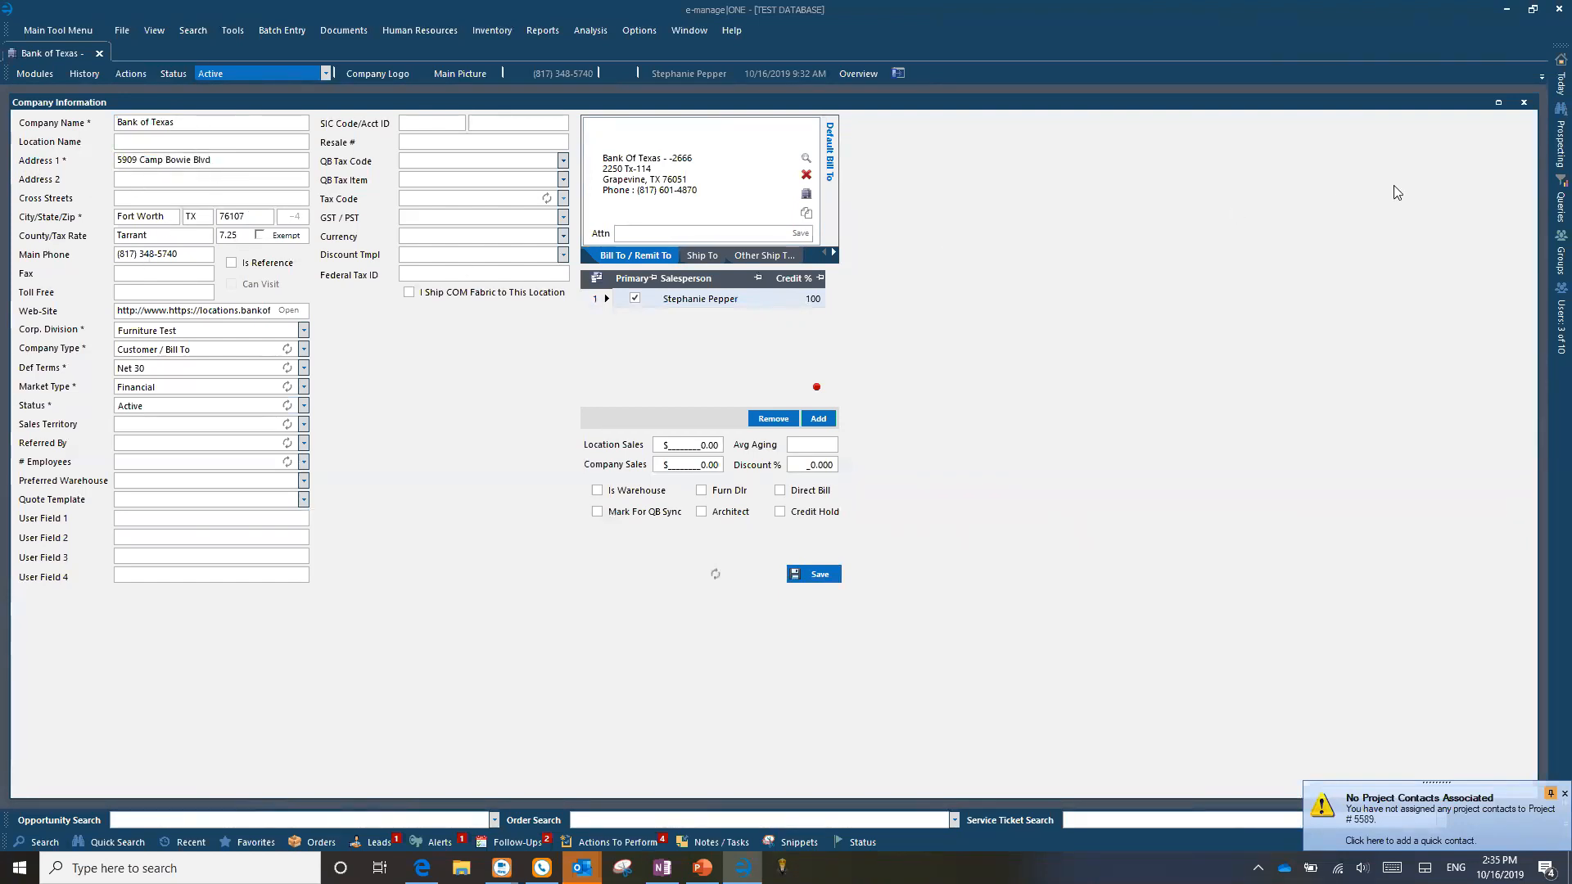
{"action": "mouse_move", "coordinate": [1550, 150]}
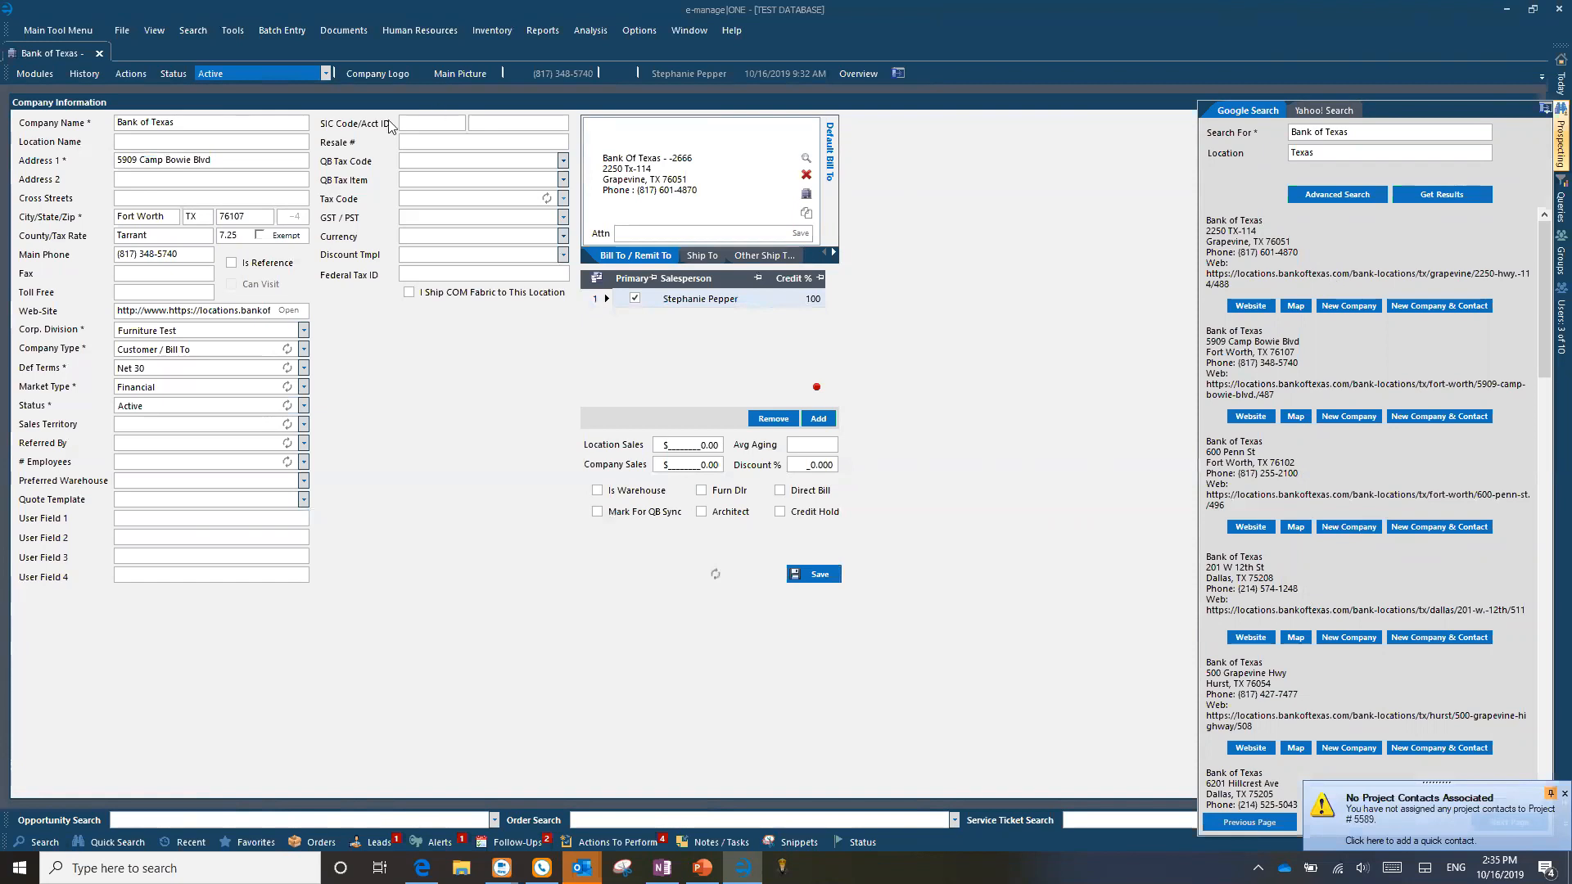
{"action": "left_click", "coordinate": [73, 27]}
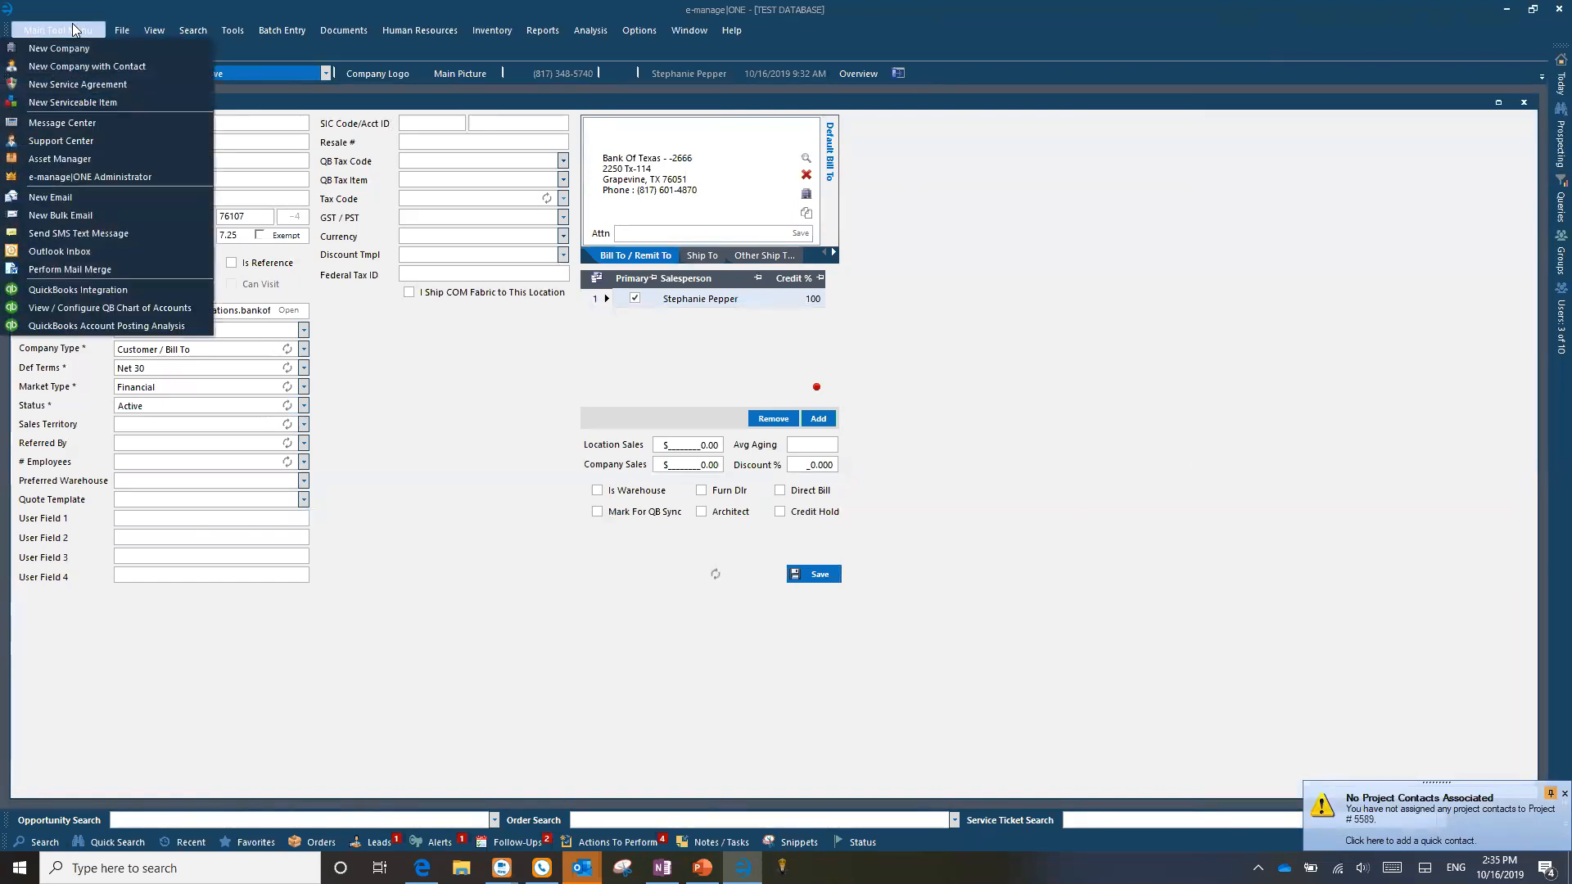
Step: Create a new company with zip 76063 (Mansfield, TX, Tarrant county) marked tax exempt
{"action": "left_click", "coordinate": [70, 49]}
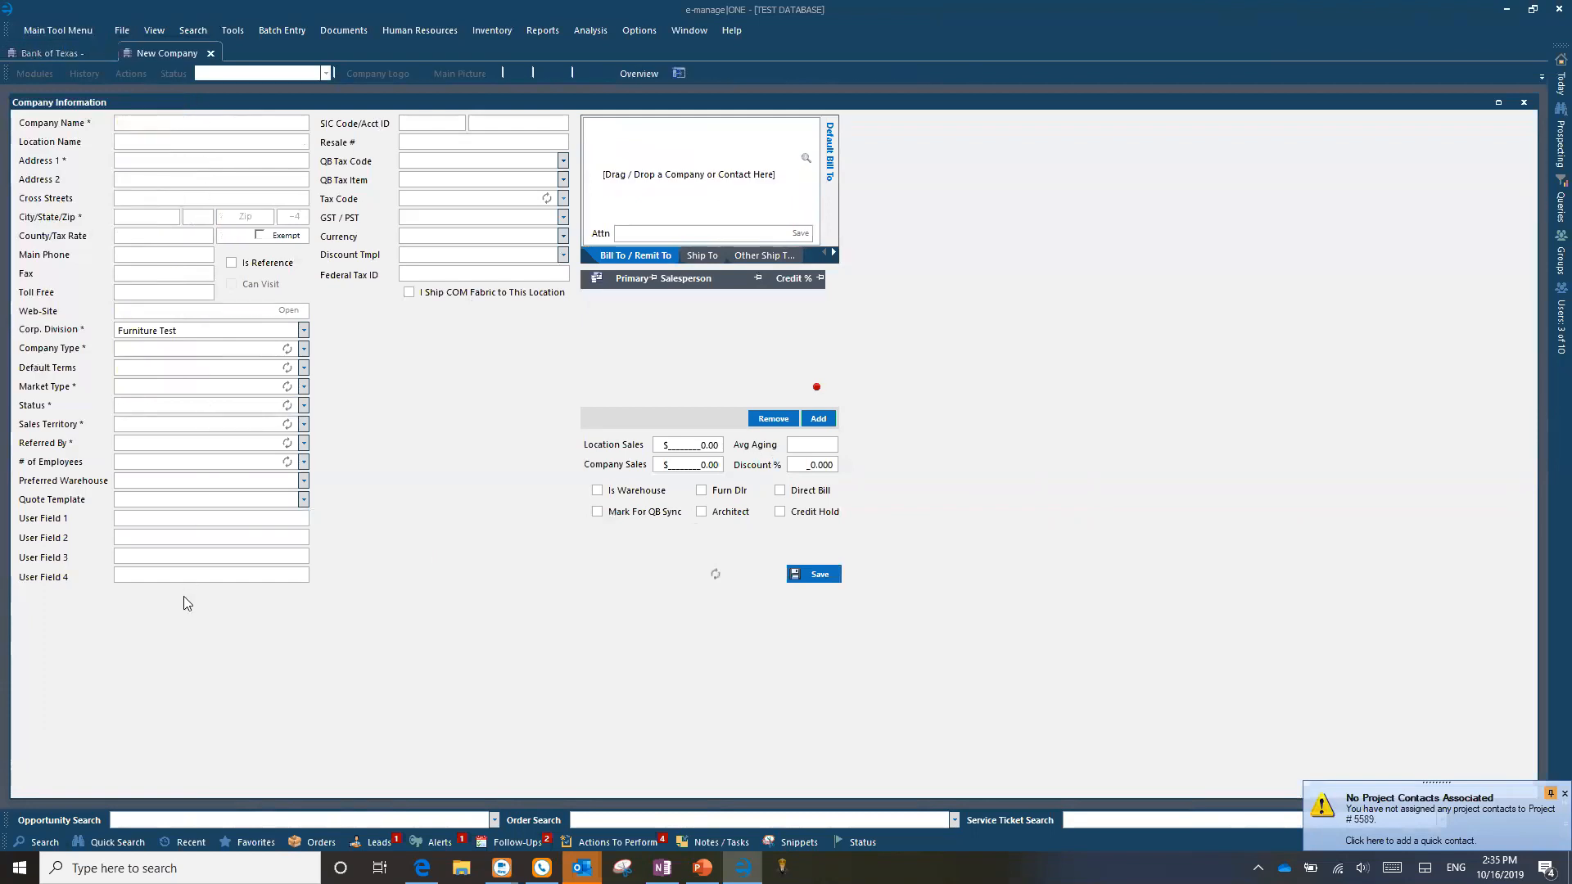
{"action": "left_click", "coordinate": [246, 217]}
{"action": "left_click", "coordinate": [143, 214]}
{"action": "left_click", "coordinate": [238, 216]}
{"action": "type", "text": "76063"}
{"action": "left_click", "coordinate": [259, 236]}
{"action": "left_click_drag", "start_coordinate": [246, 236], "coordinate": [189, 236]}
Step: Move the New Customer / Lead Entry window aside and close it
{"action": "left_click", "coordinate": [79, 31]}
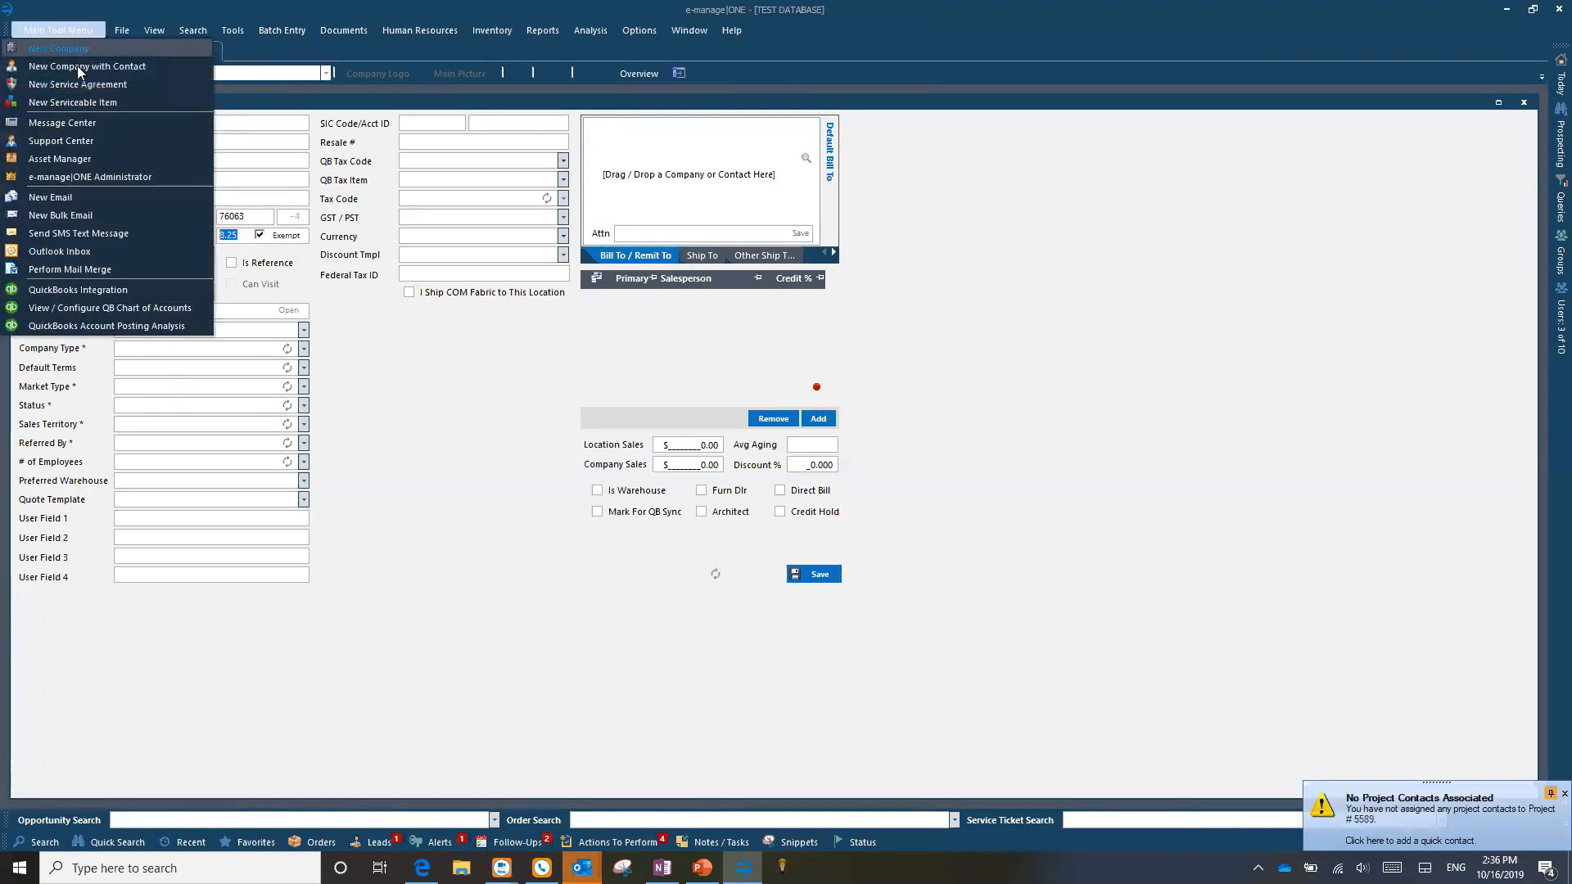
{"action": "left_click", "coordinate": [377, 236]}
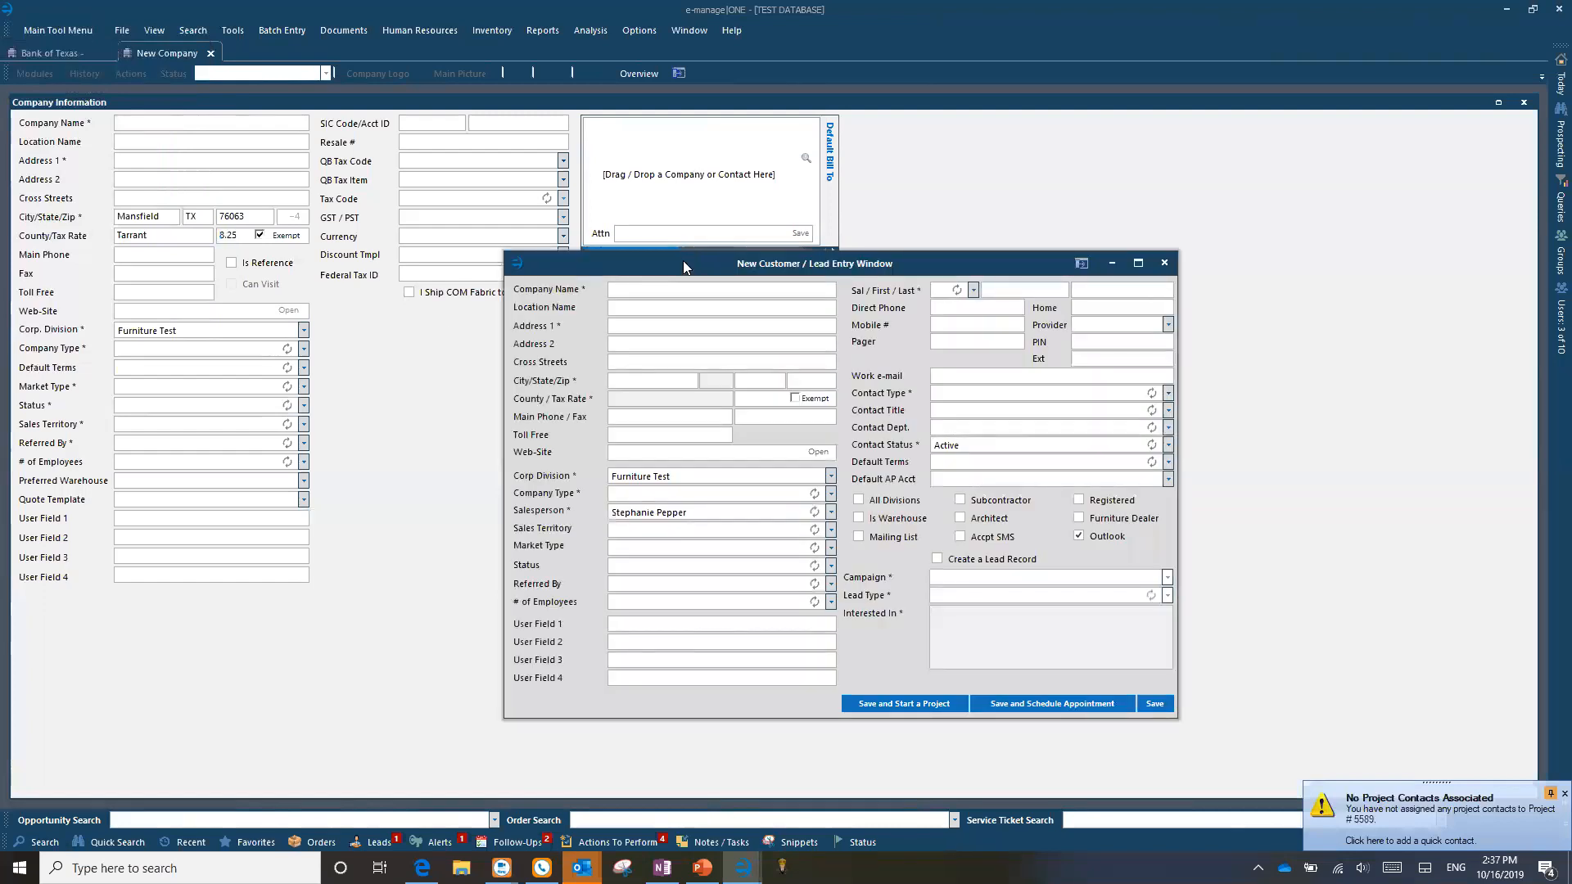
{"action": "left_click_drag", "start_coordinate": [683, 260], "coordinate": [673, 197]}
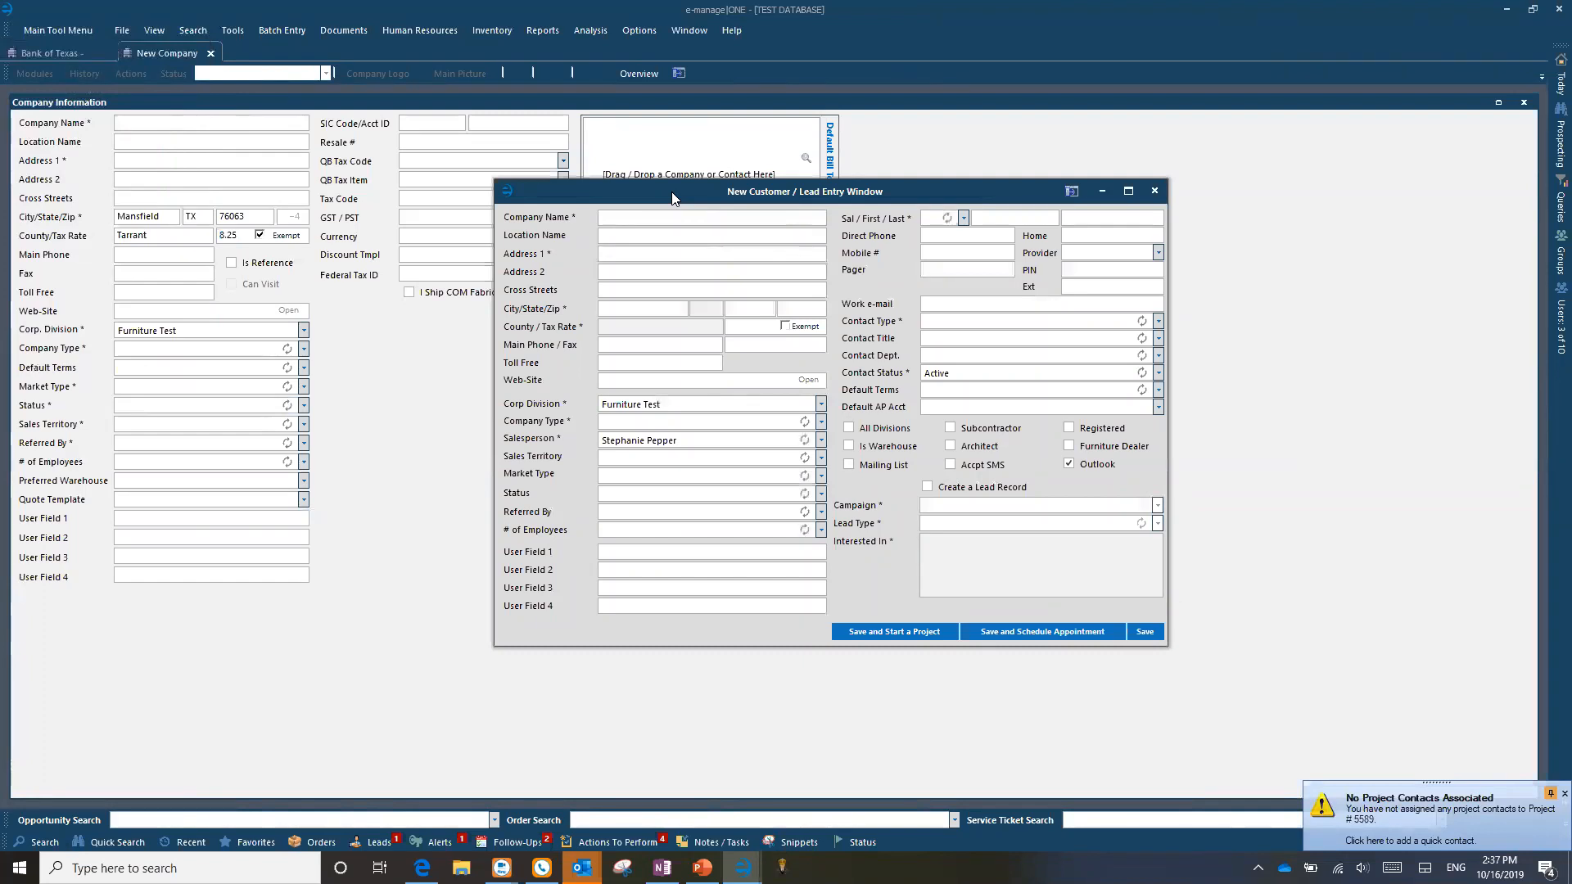
{"action": "left_click_drag", "start_coordinate": [672, 193], "coordinate": [706, 451]}
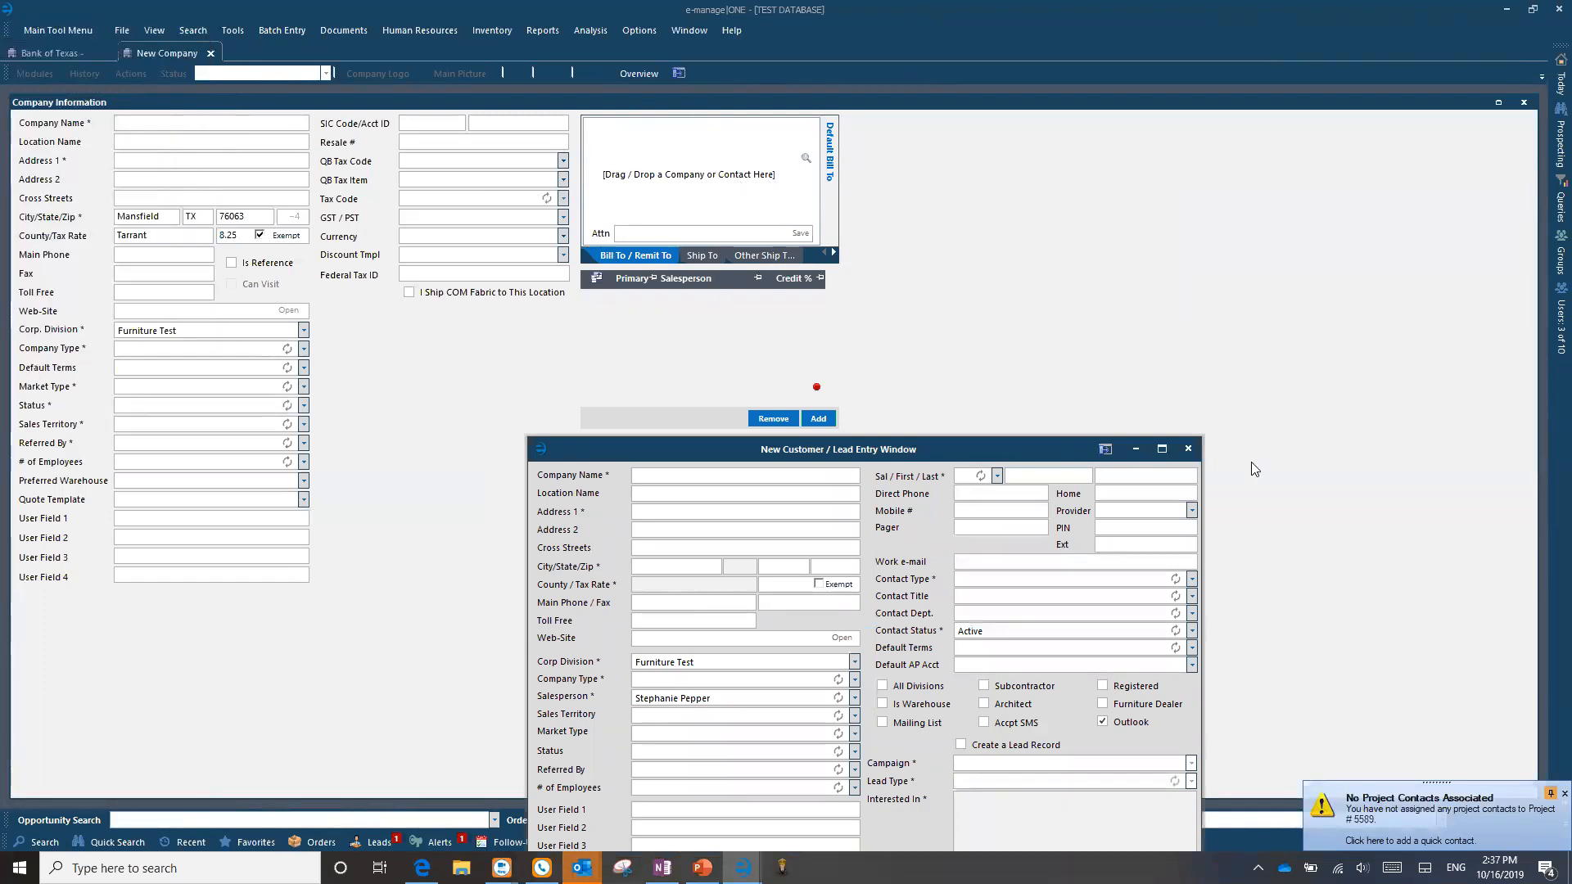
{"action": "left_click", "coordinate": [1191, 451]}
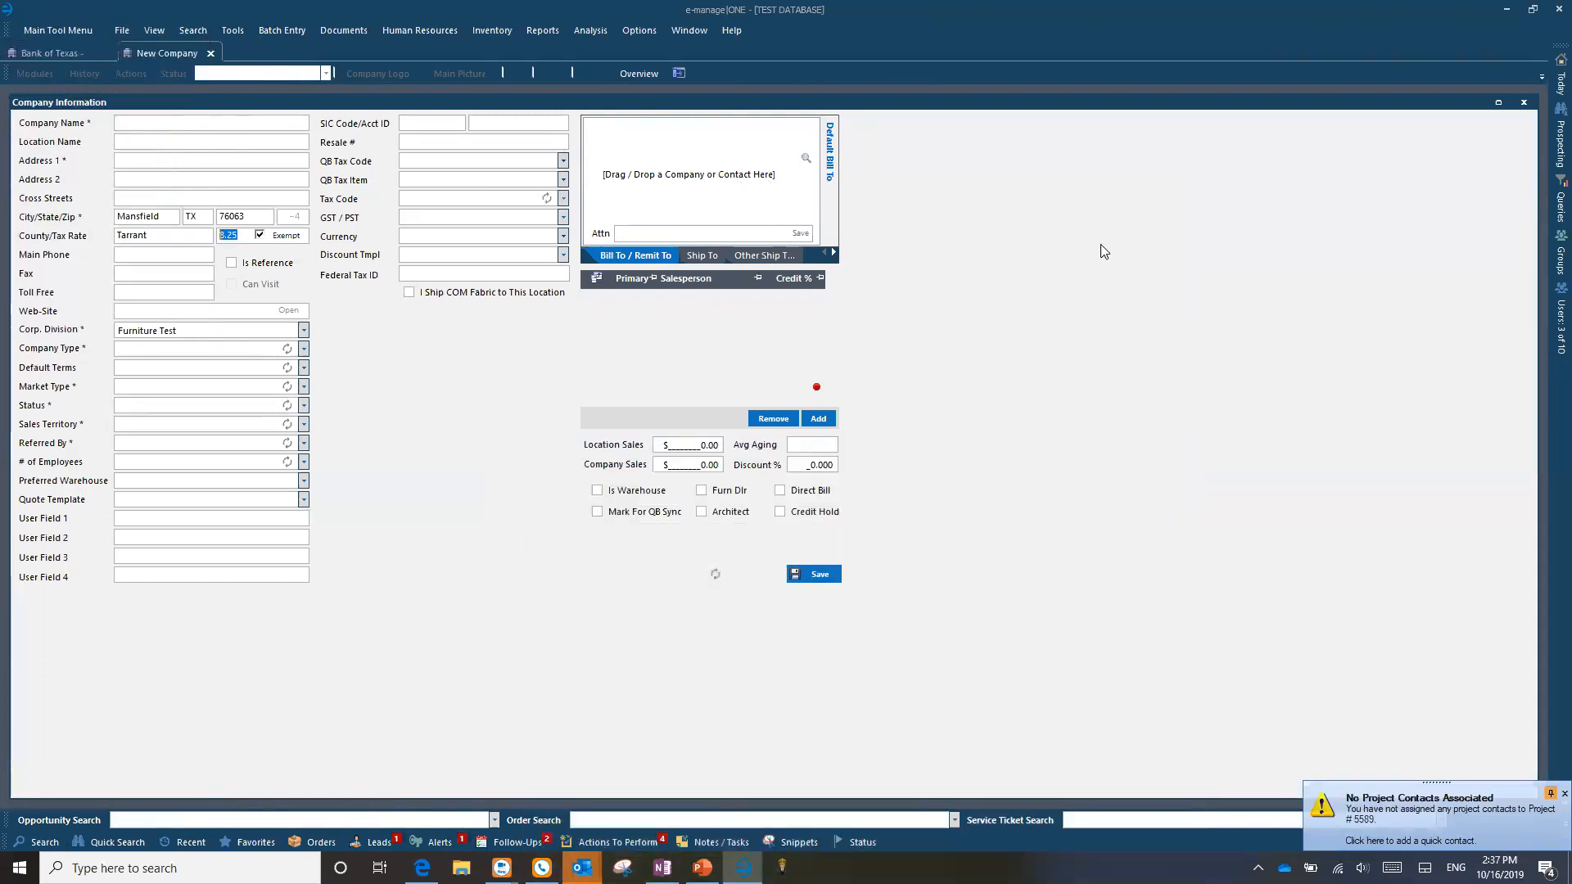
Step: Close the New Company and Bank of Texas tabs and run the company search
{"action": "left_click", "coordinate": [212, 54]}
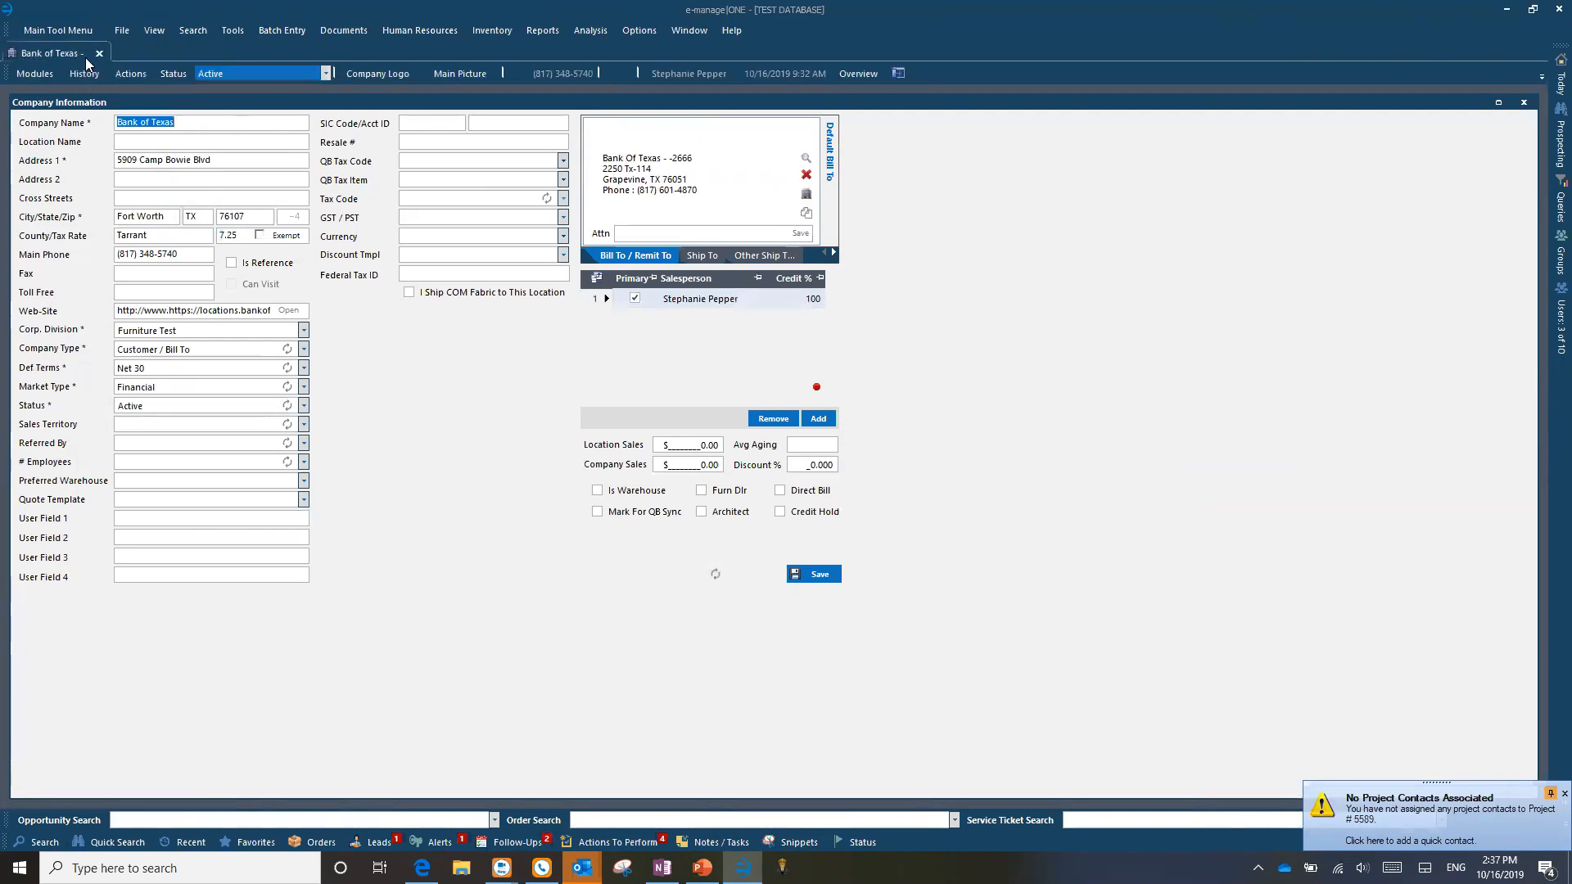
{"action": "left_click", "coordinate": [100, 54]}
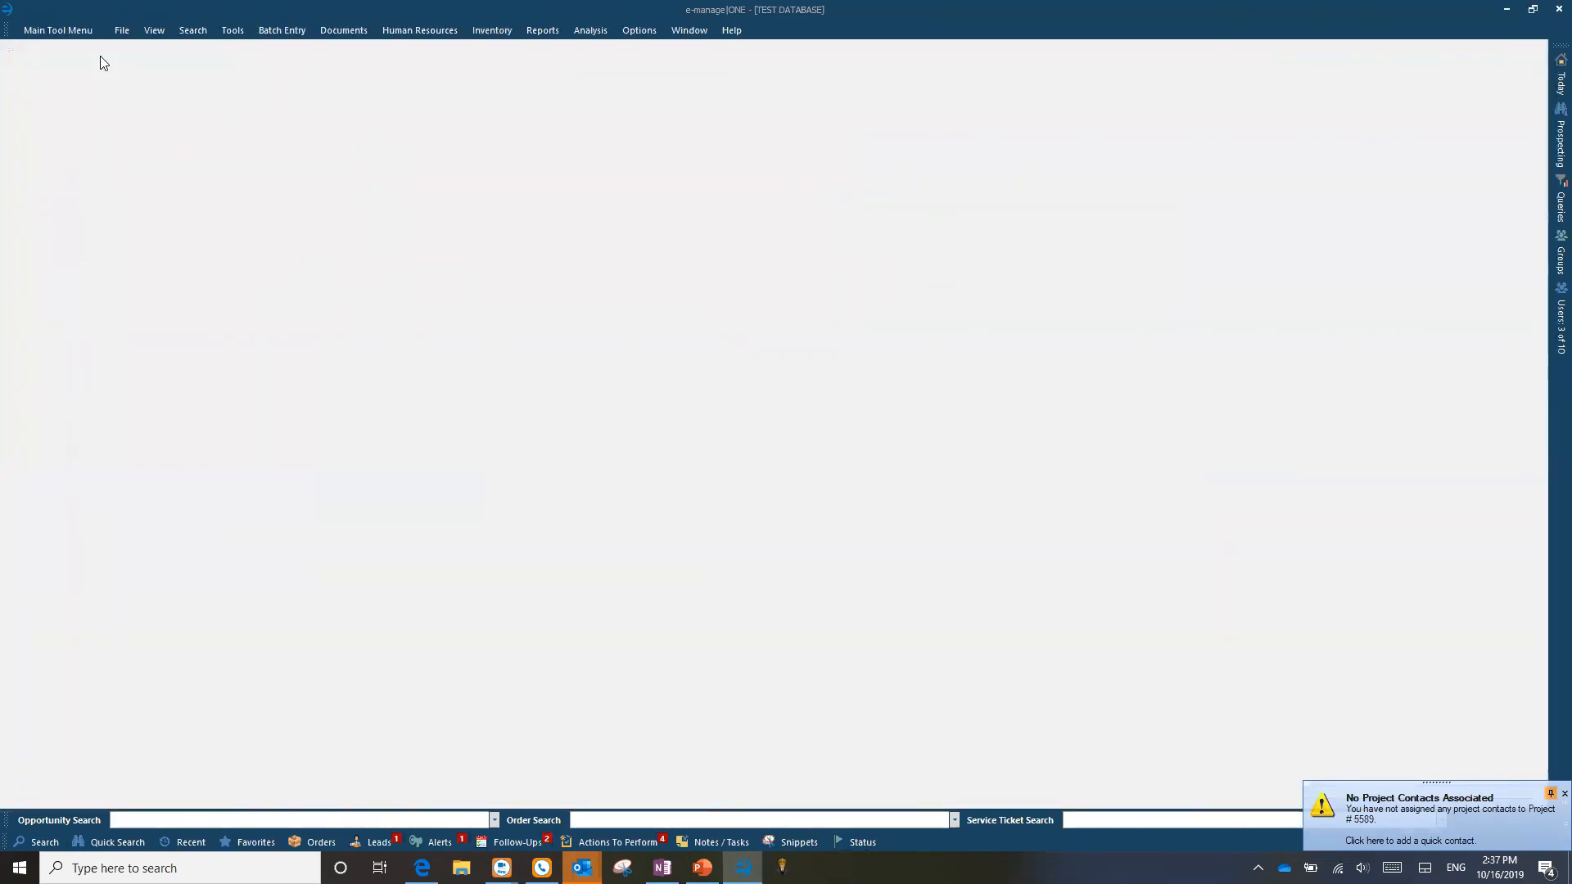
{"action": "left_click", "coordinate": [107, 842]}
{"action": "left_click", "coordinate": [37, 843]}
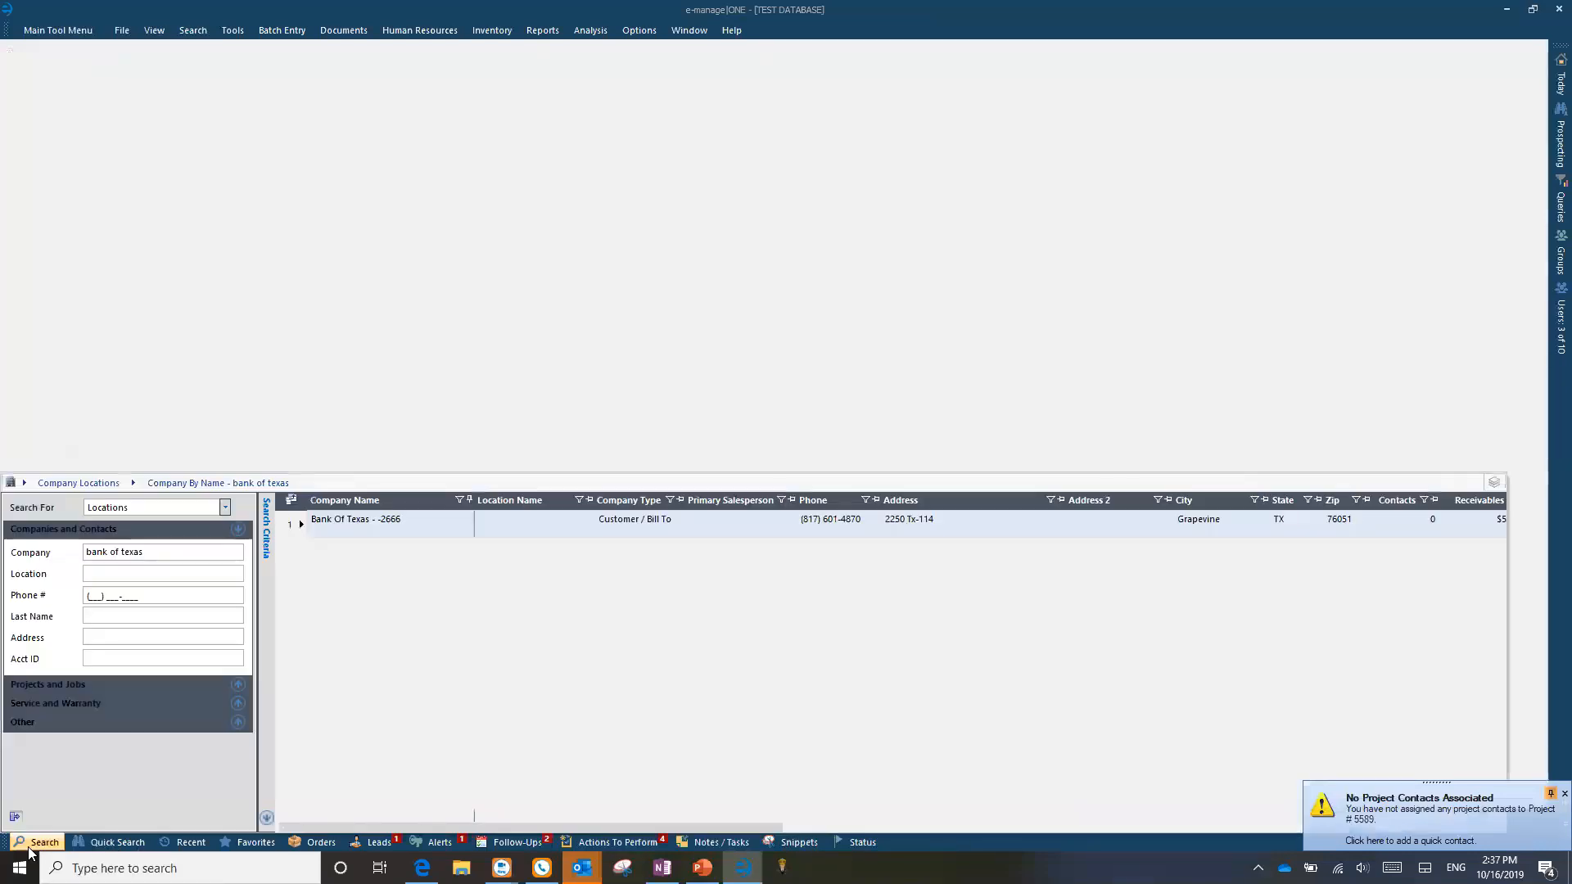
Step: Browse the Bank Of Texas row's Actions menu, then close the search panel
{"action": "right_click", "coordinate": [298, 519]}
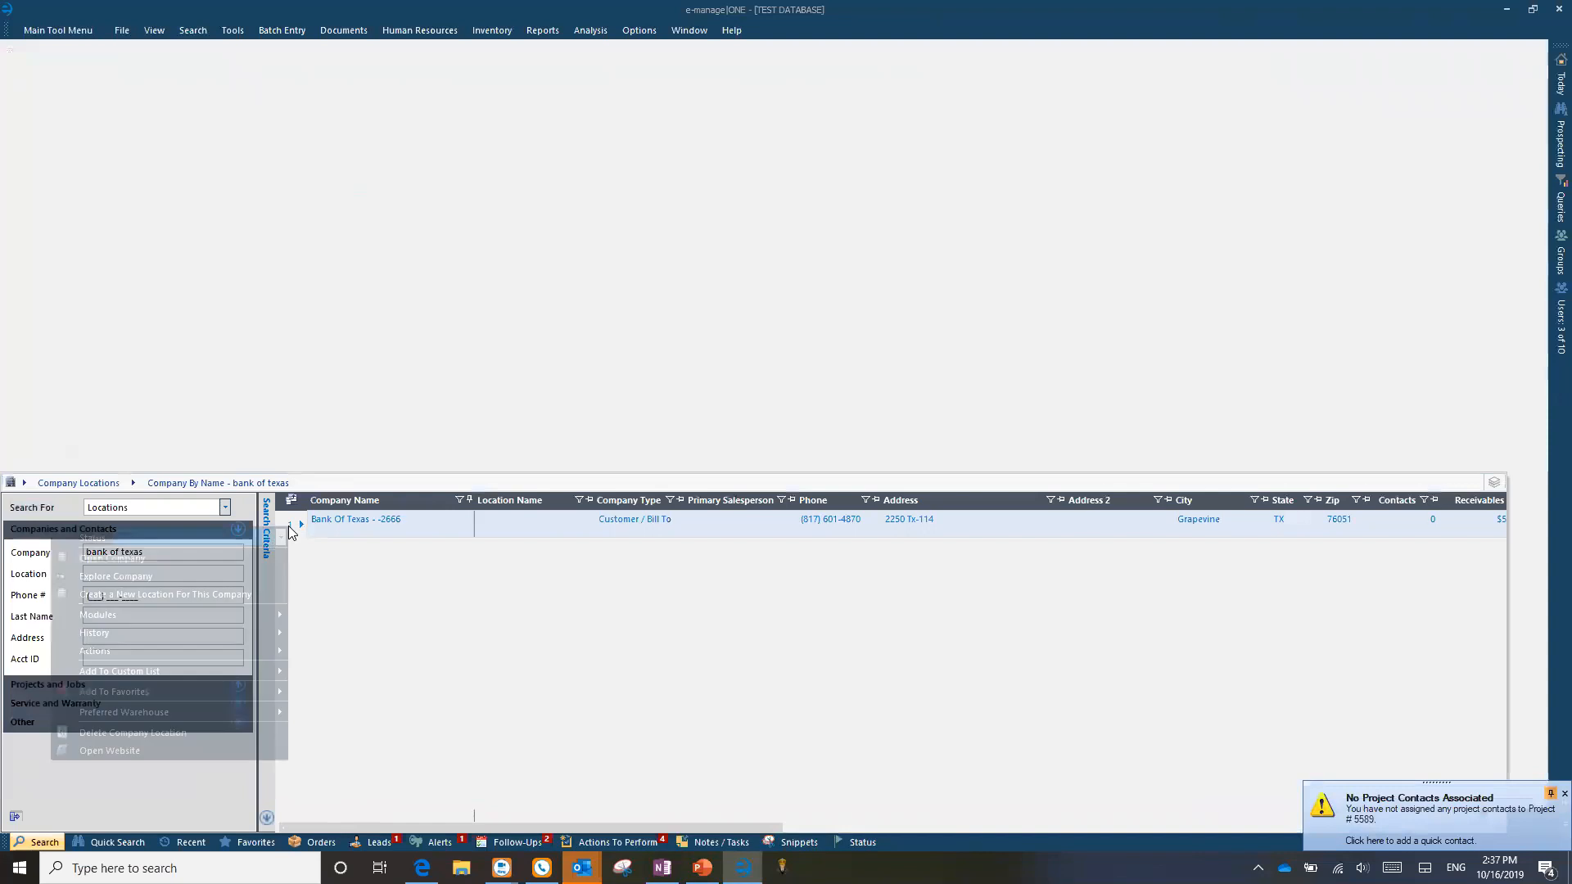
{"action": "mouse_move", "coordinate": [195, 652]}
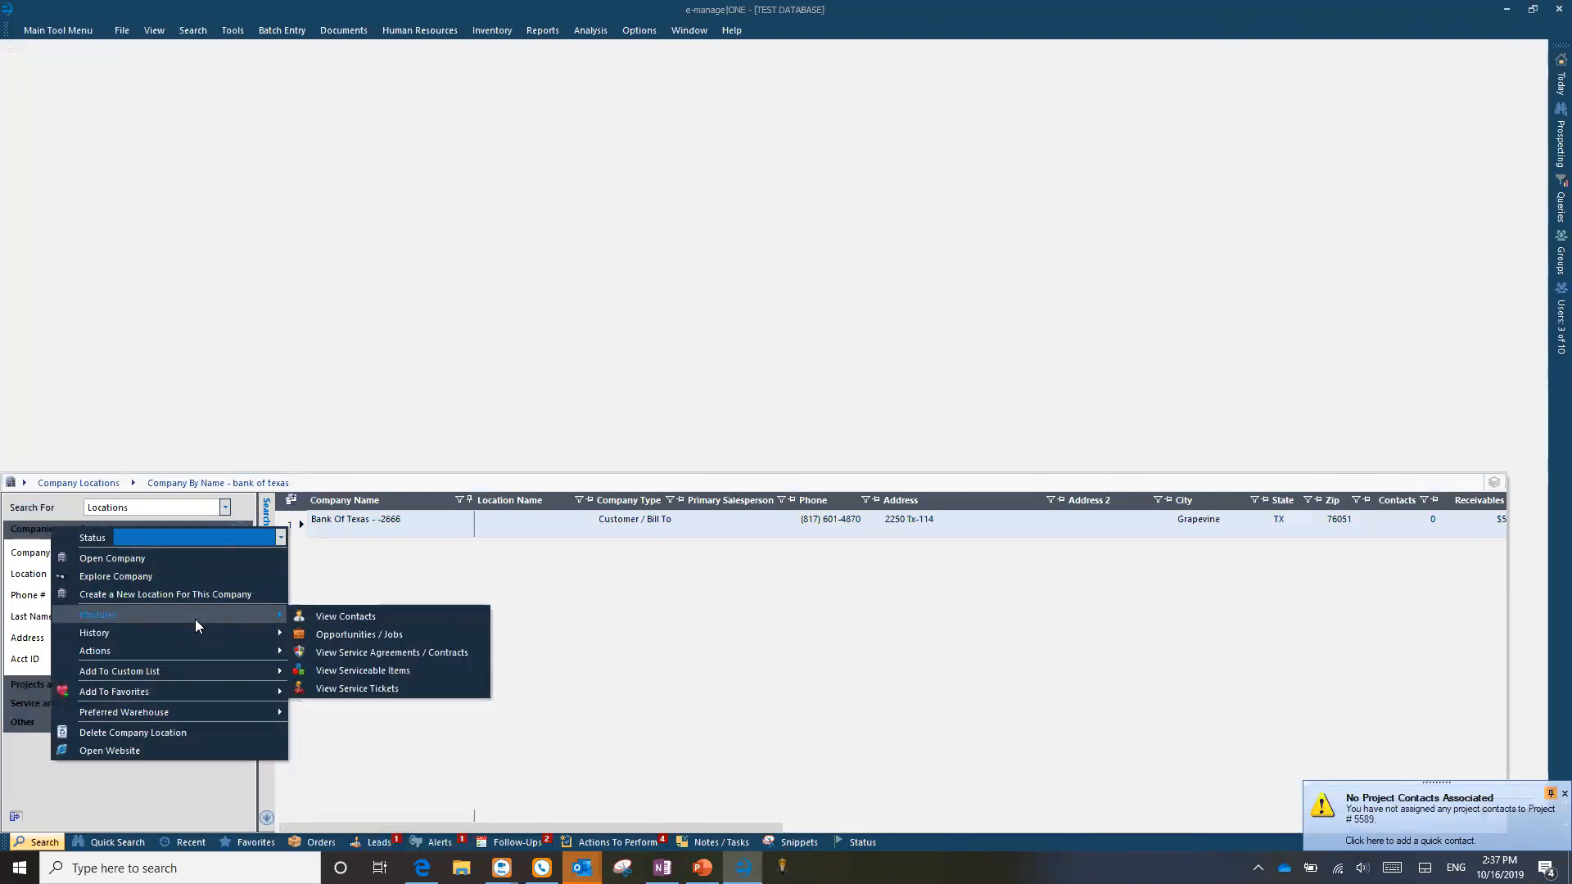
{"action": "mouse_move", "coordinate": [185, 615]}
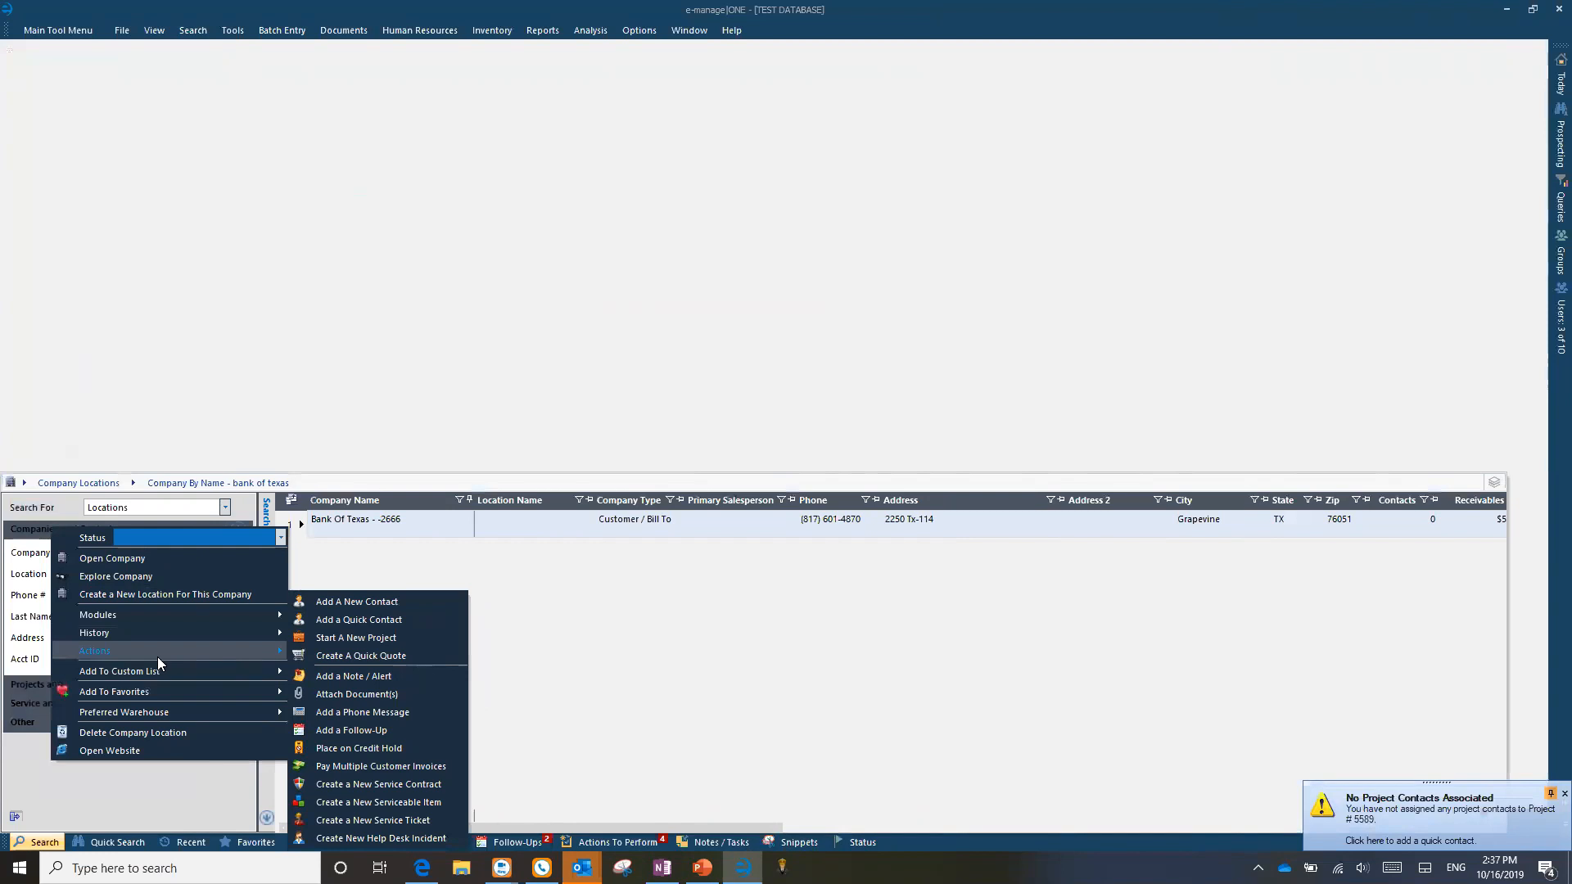
{"action": "left_click", "coordinate": [737, 631]}
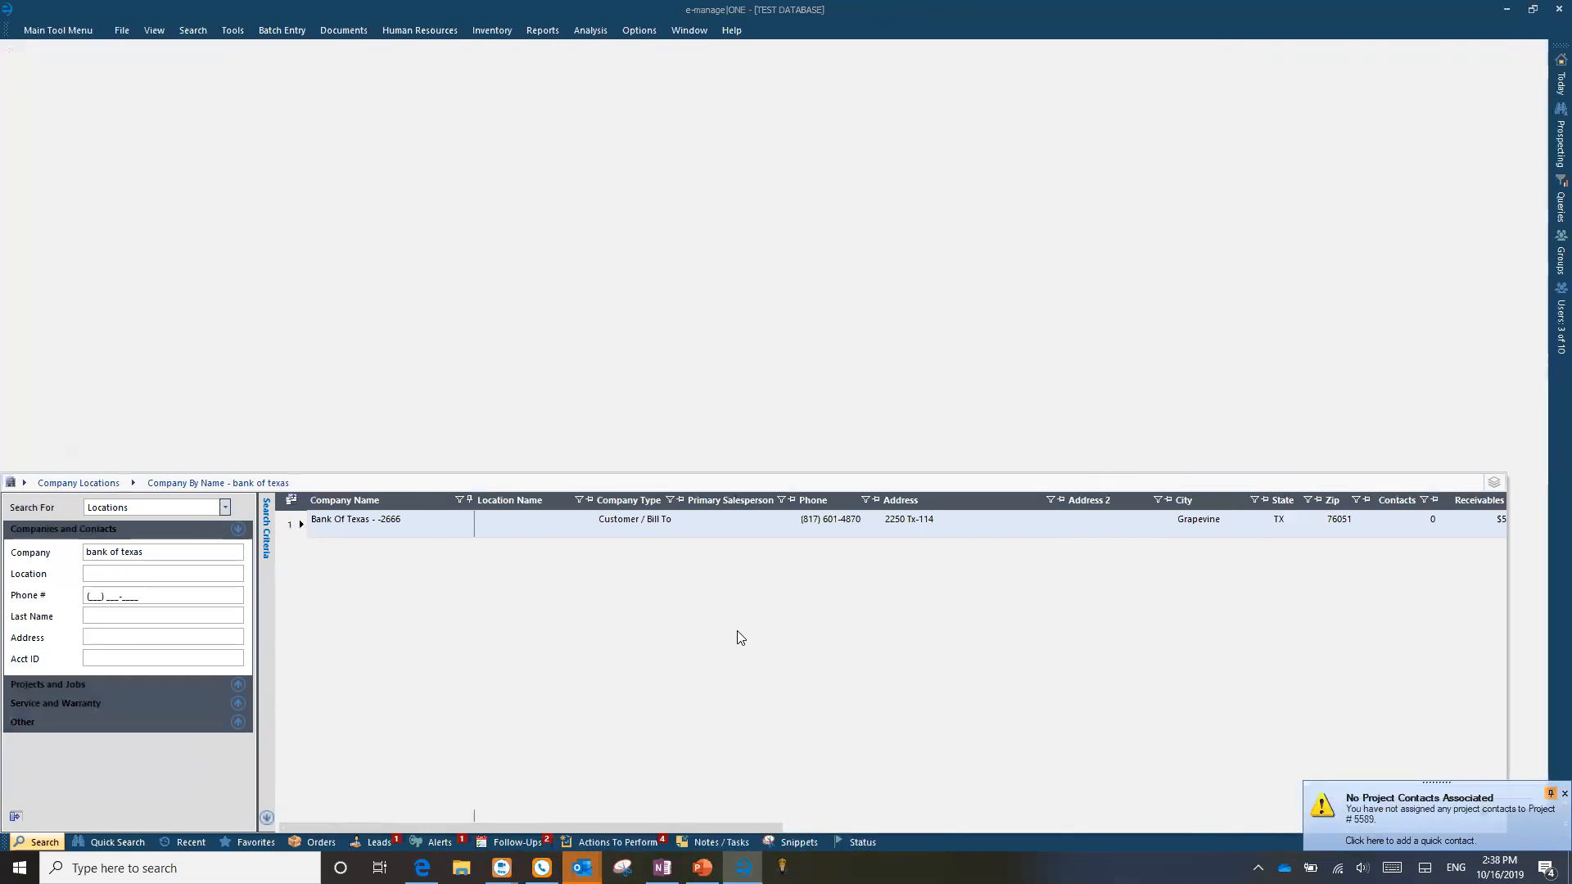
{"action": "left_click", "coordinate": [753, 291]}
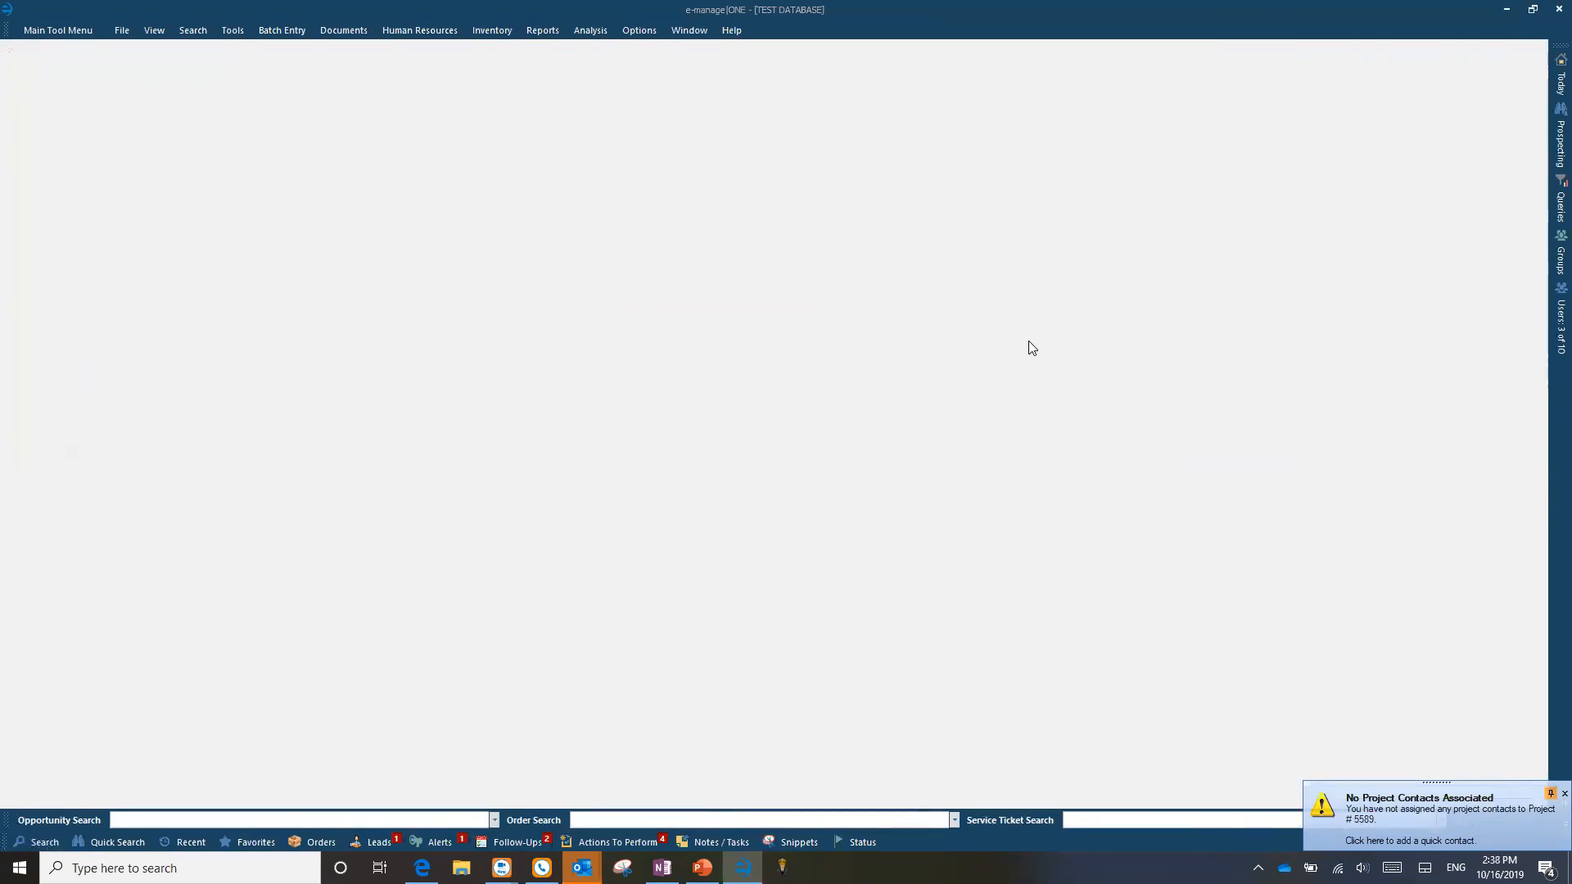
Step: Launch e-manage One Administrator and log in to the Test Database with the password
{"action": "left_click", "coordinate": [784, 866]}
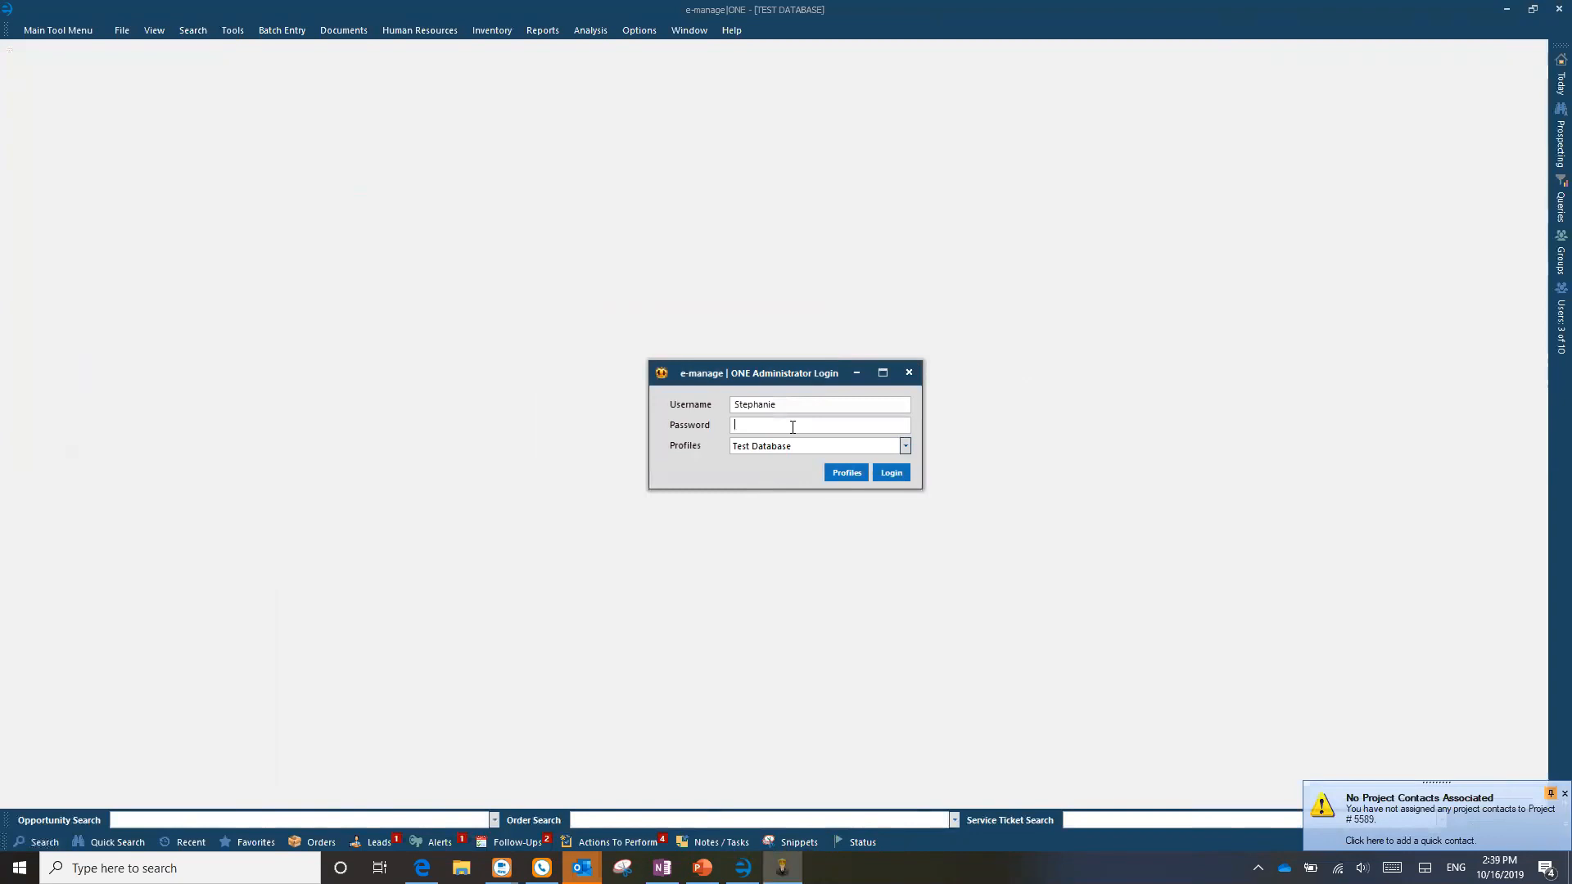
{"action": "type", "text": "******"}
{"action": "key", "text": "BackSpace"}
{"action": "key", "text": "BackSpace"}
{"action": "key", "text": "BackSpace"}
{"action": "key", "text": "BackSpace"}
{"action": "key", "text": "BackSpace"}
{"action": "key", "text": "BackSpace"}
{"action": "type", "text": "***********"}
{"action": "key", "text": "BackSpace"}
{"action": "key", "text": "BackSpace"}
{"action": "key", "text": "BackSpace"}
{"action": "key", "text": "BackSpace"}
{"action": "key", "text": "BackSpace"}
{"action": "key", "text": "BackSpace"}
{"action": "key", "text": "BackSpace"}
{"action": "key", "text": "BackSpace"}
{"action": "key", "text": "BackSpace"}
{"action": "key", "text": "BackSpace"}
{"action": "type", "text": "*******"}
{"action": "key", "text": "Return"}
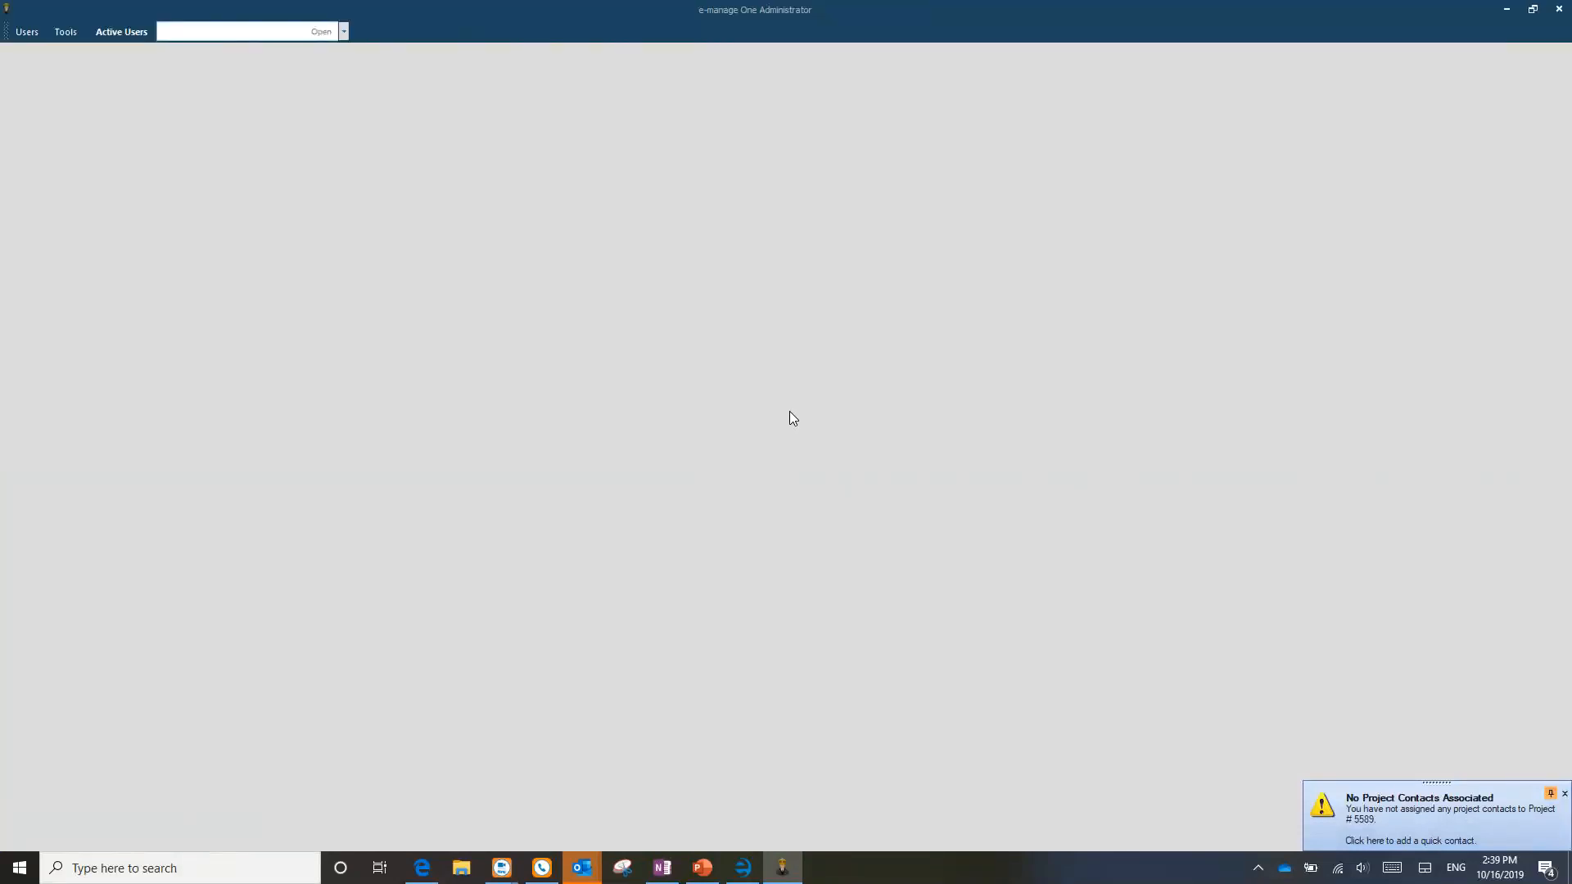
Step: Open the Zip Codes sales tax maintenance from Tools
{"action": "left_click", "coordinate": [71, 31]}
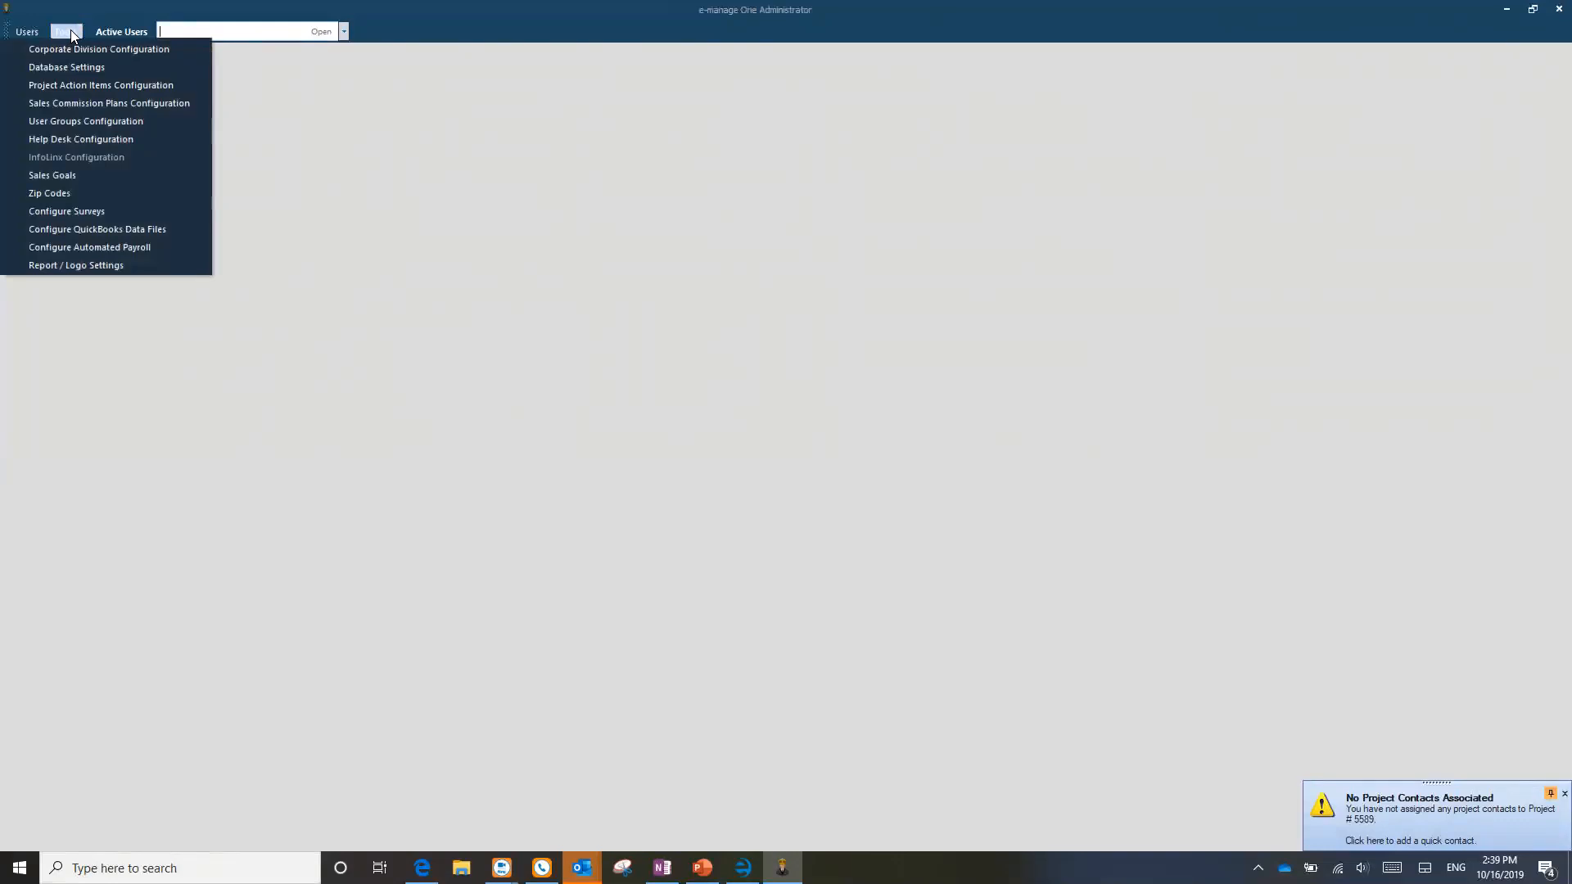
{"action": "left_click", "coordinate": [61, 193]}
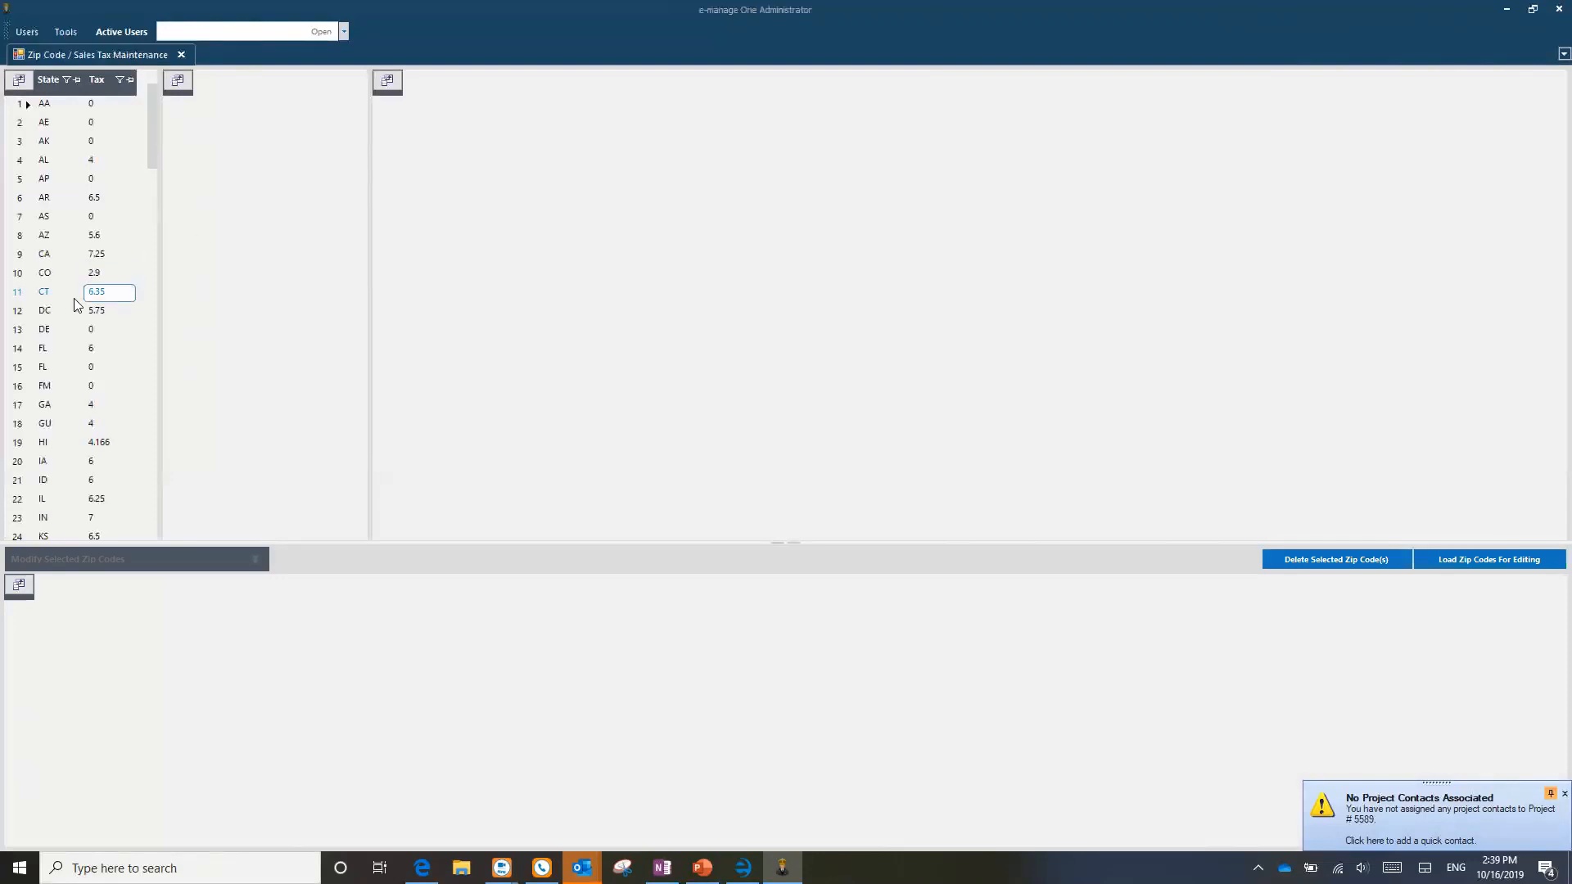
{"action": "left_click", "coordinate": [73, 31]}
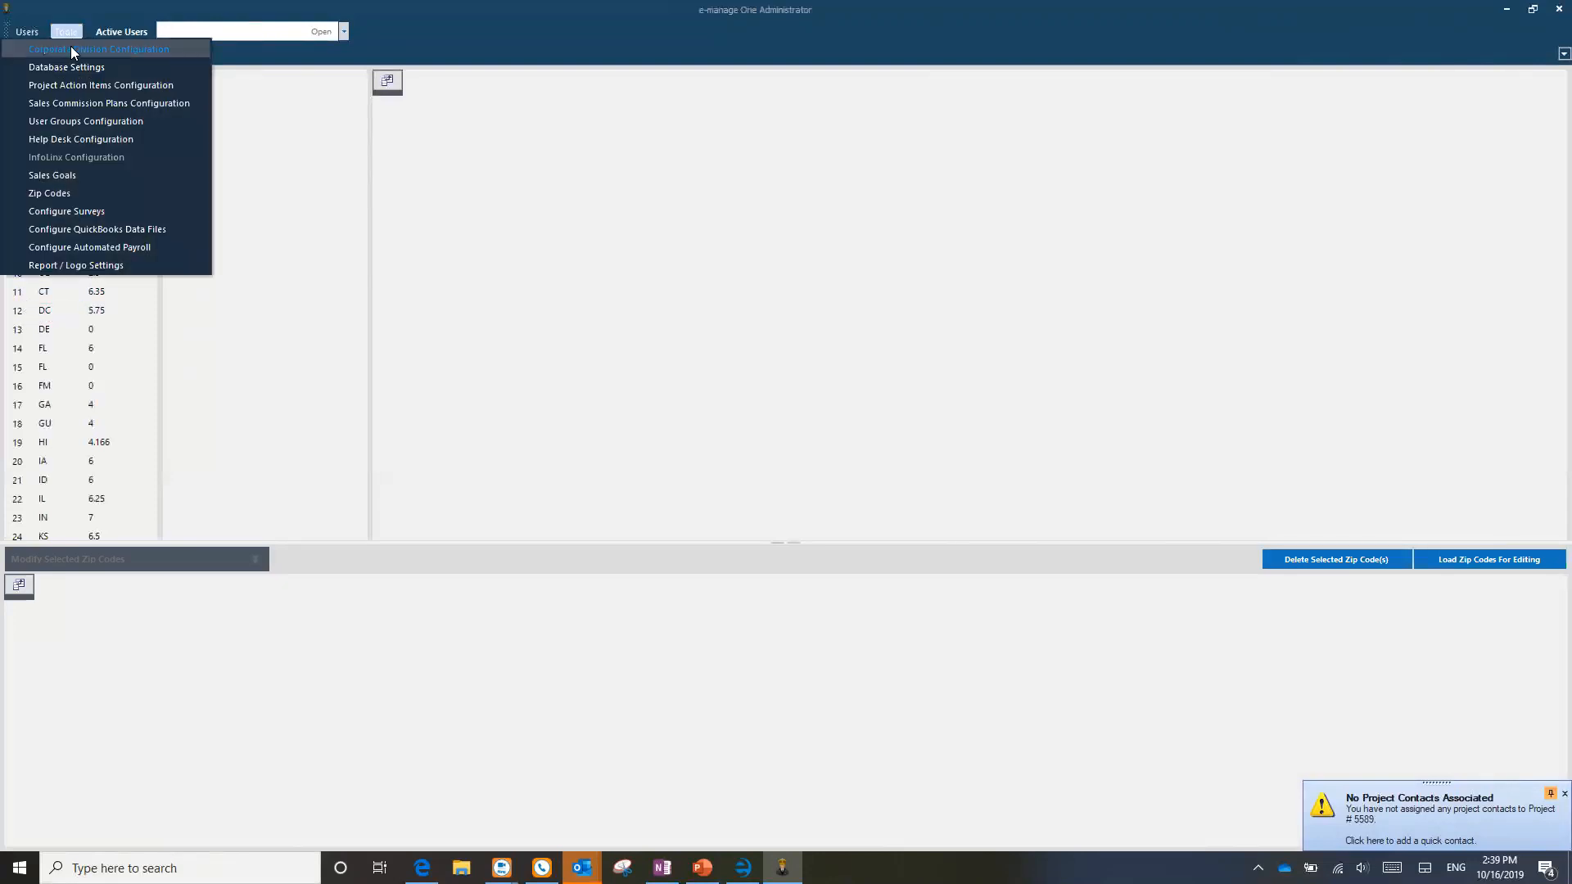
{"action": "left_click", "coordinate": [72, 192]}
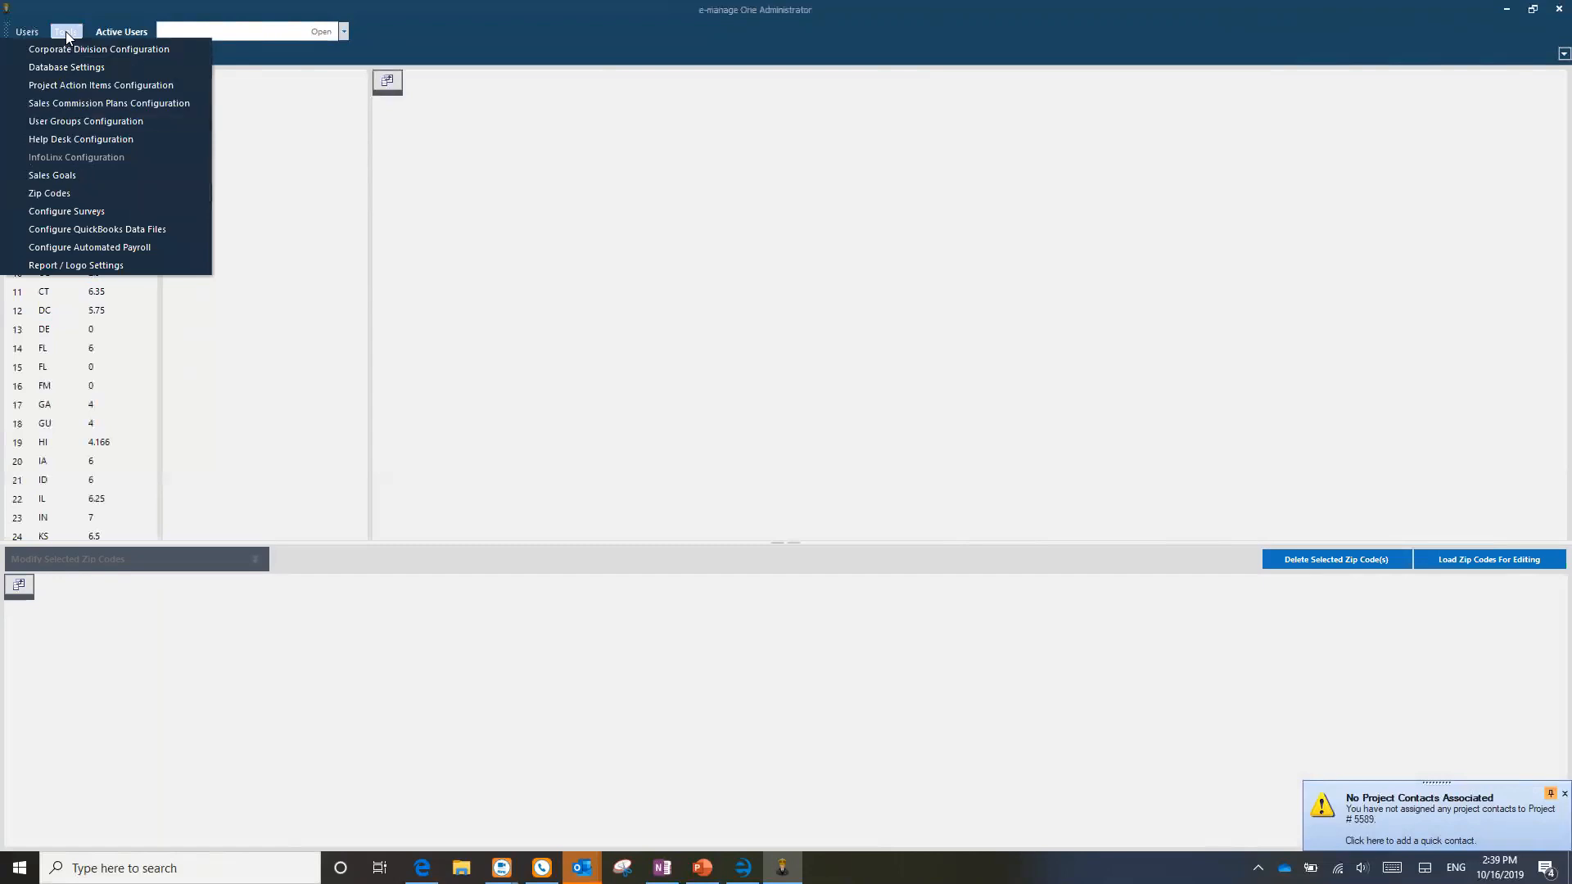
Step: Load Arizona zip 86506 into Modify Selected Zip Codes, then minimize the administrator window
{"action": "left_click", "coordinate": [14, 313]}
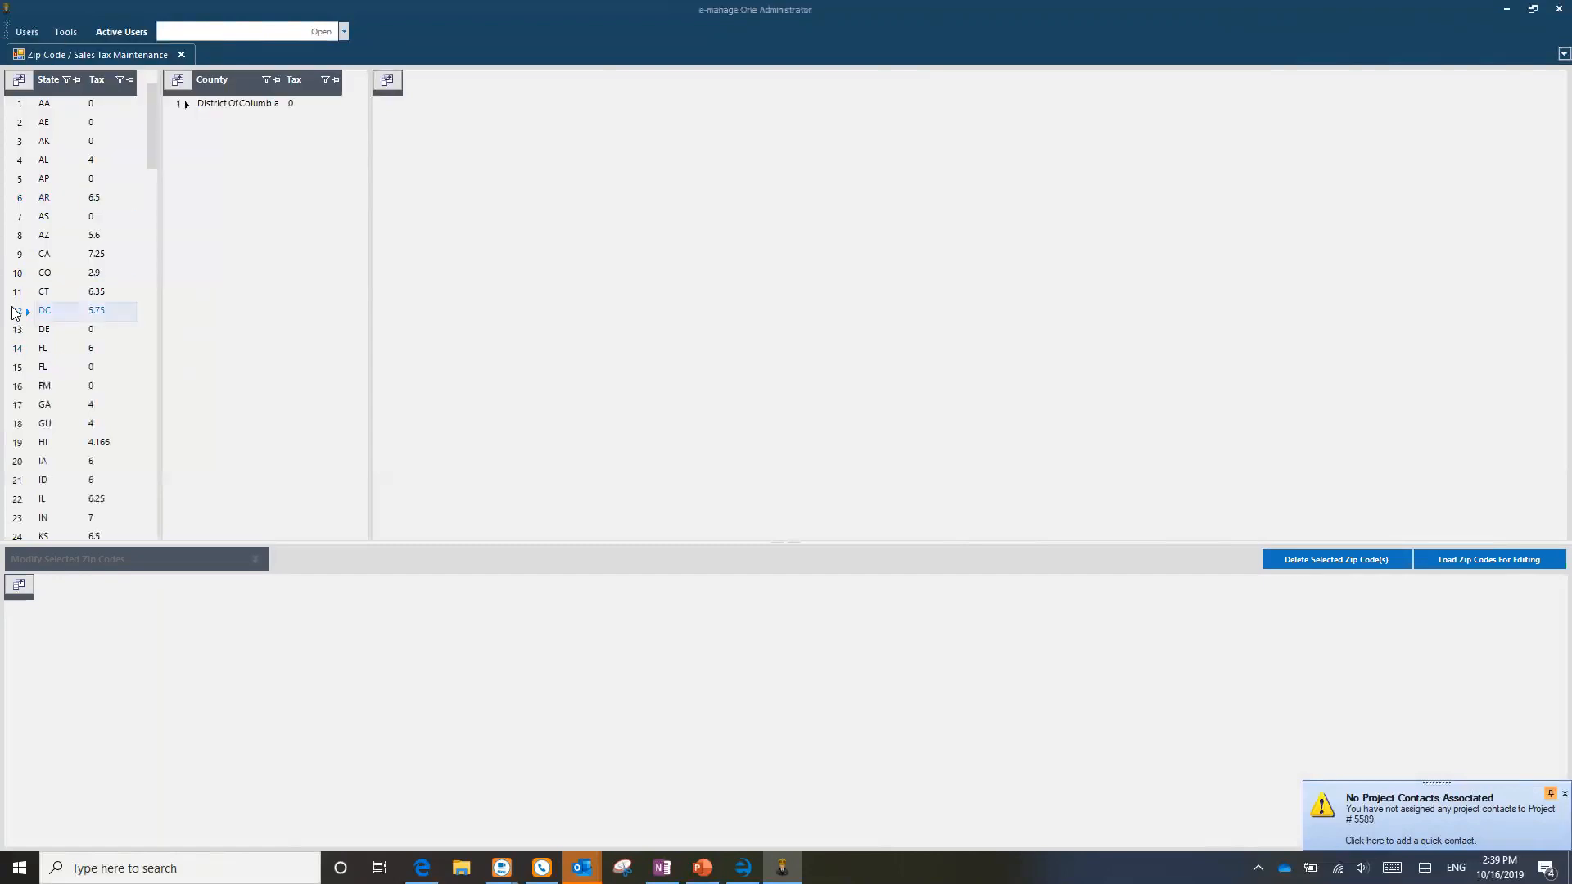
{"action": "left_click", "coordinate": [18, 237]}
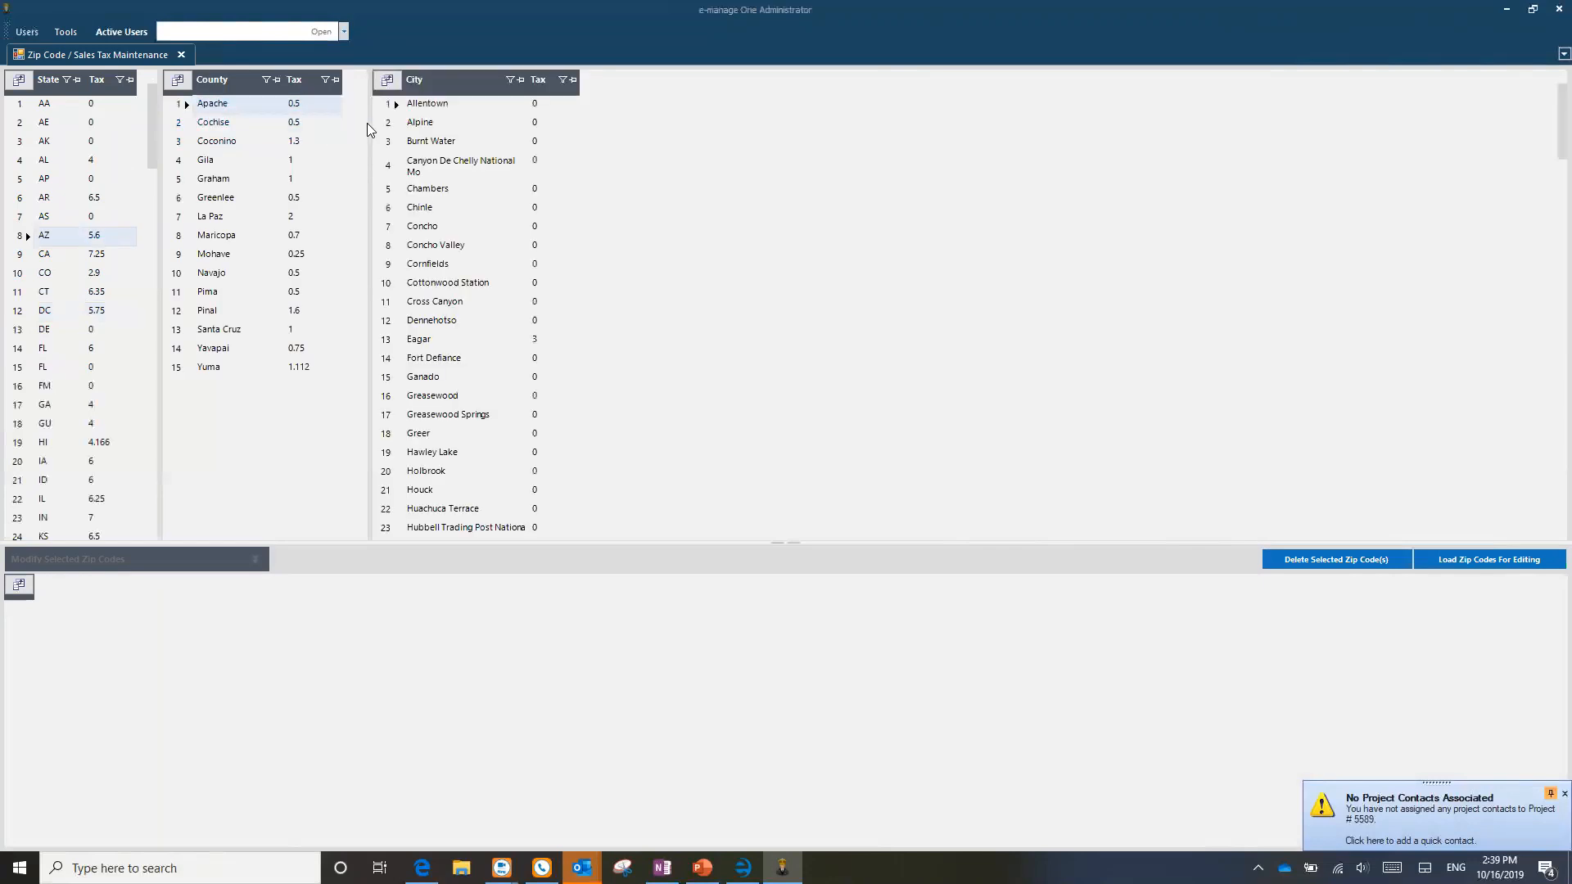
{"action": "left_click", "coordinate": [1477, 560]}
{"action": "left_click", "coordinate": [76, 609]}
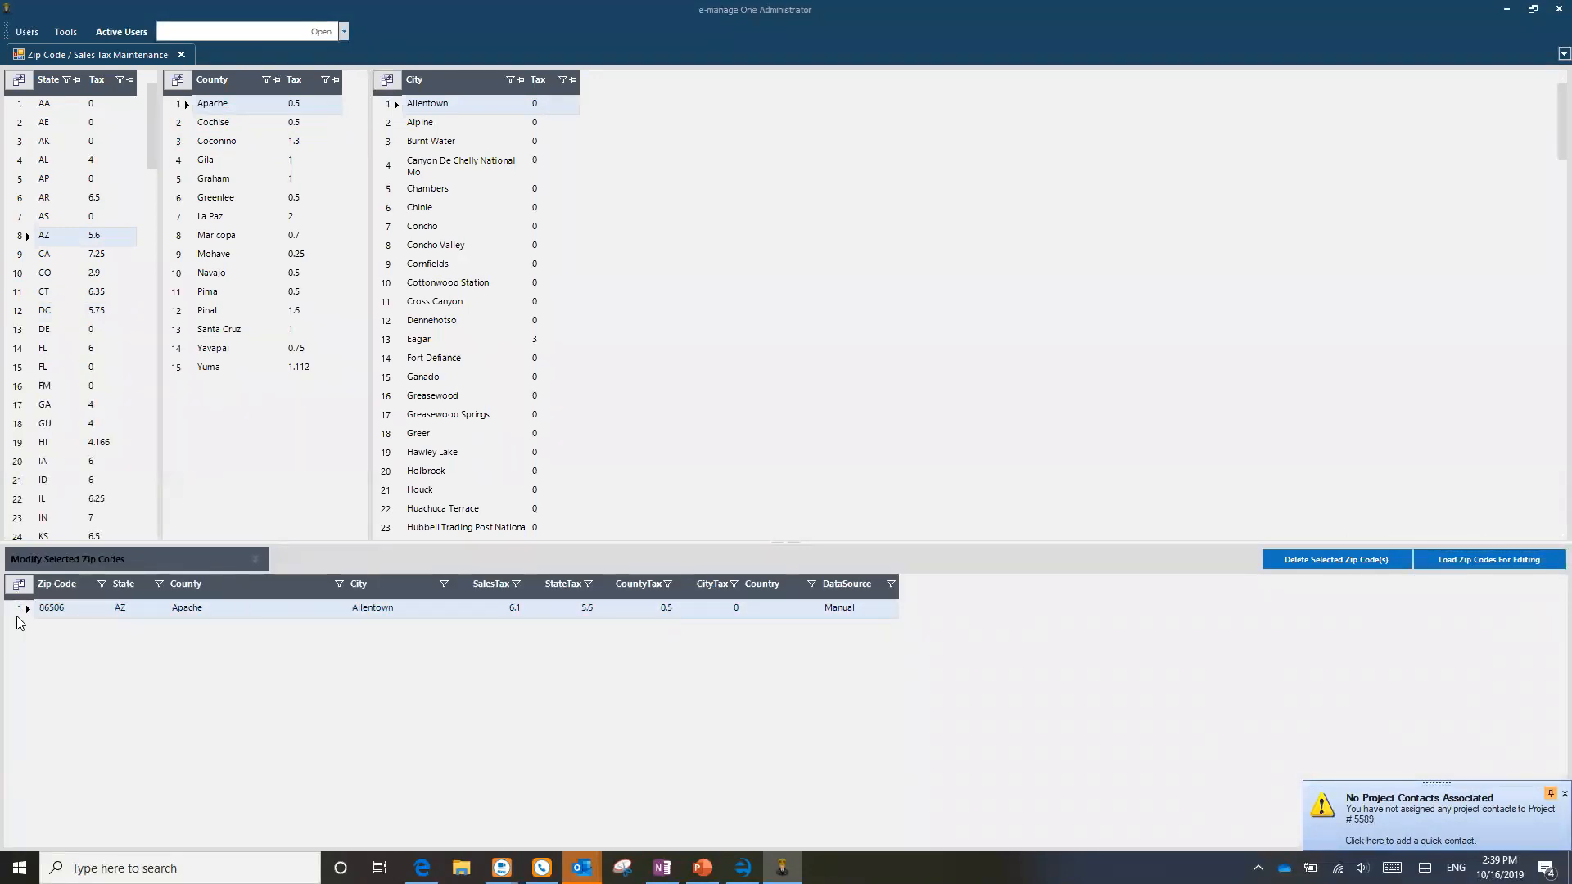
{"action": "left_click", "coordinate": [119, 557]}
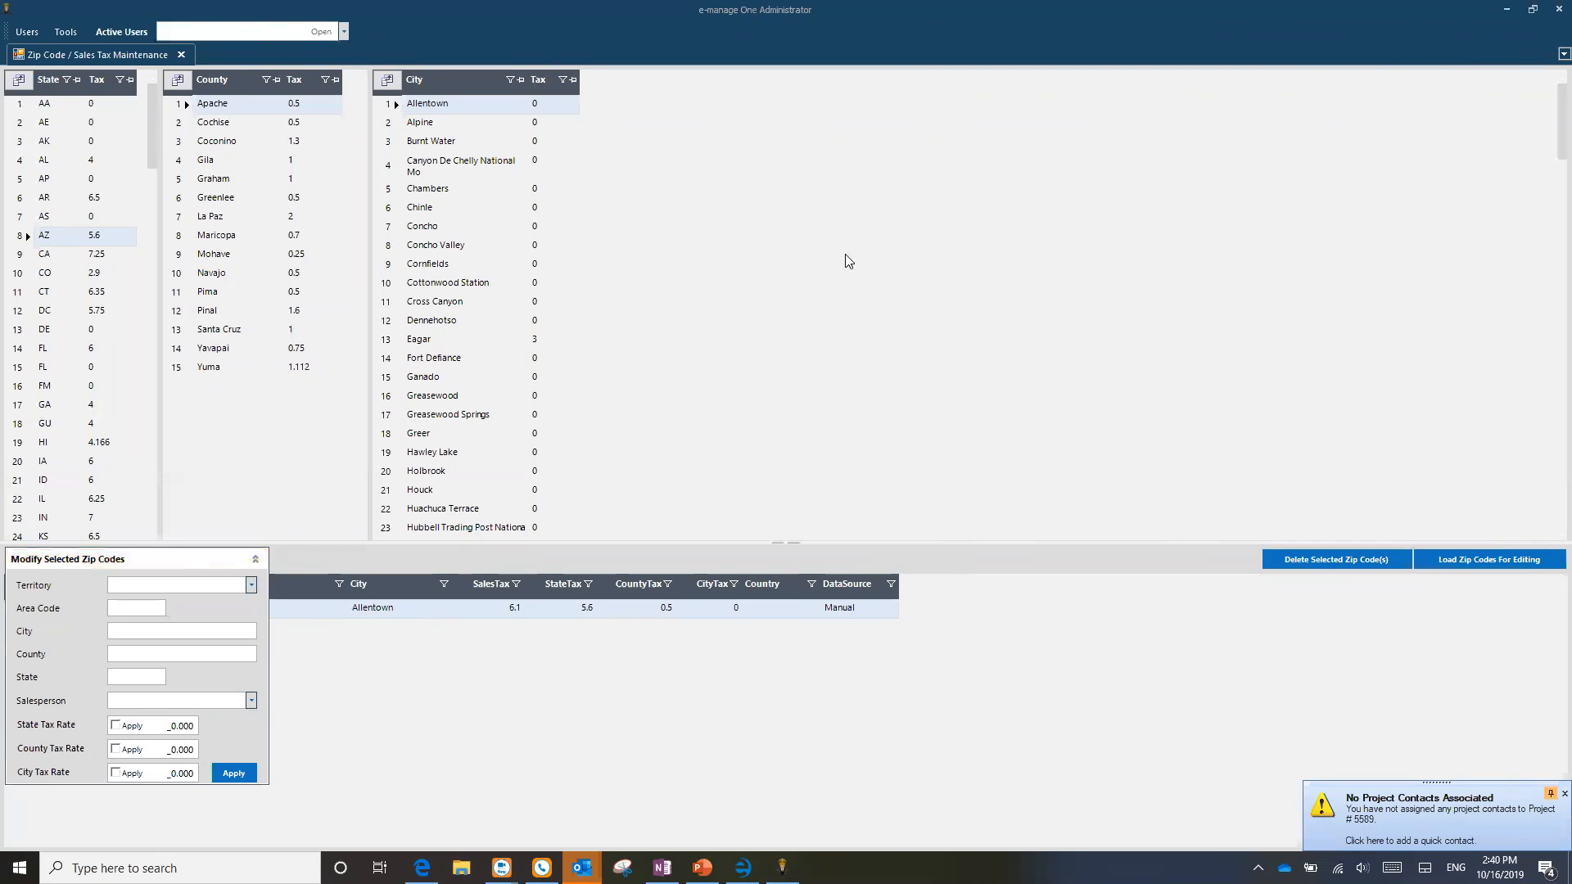
{"action": "left_click", "coordinate": [1506, 10]}
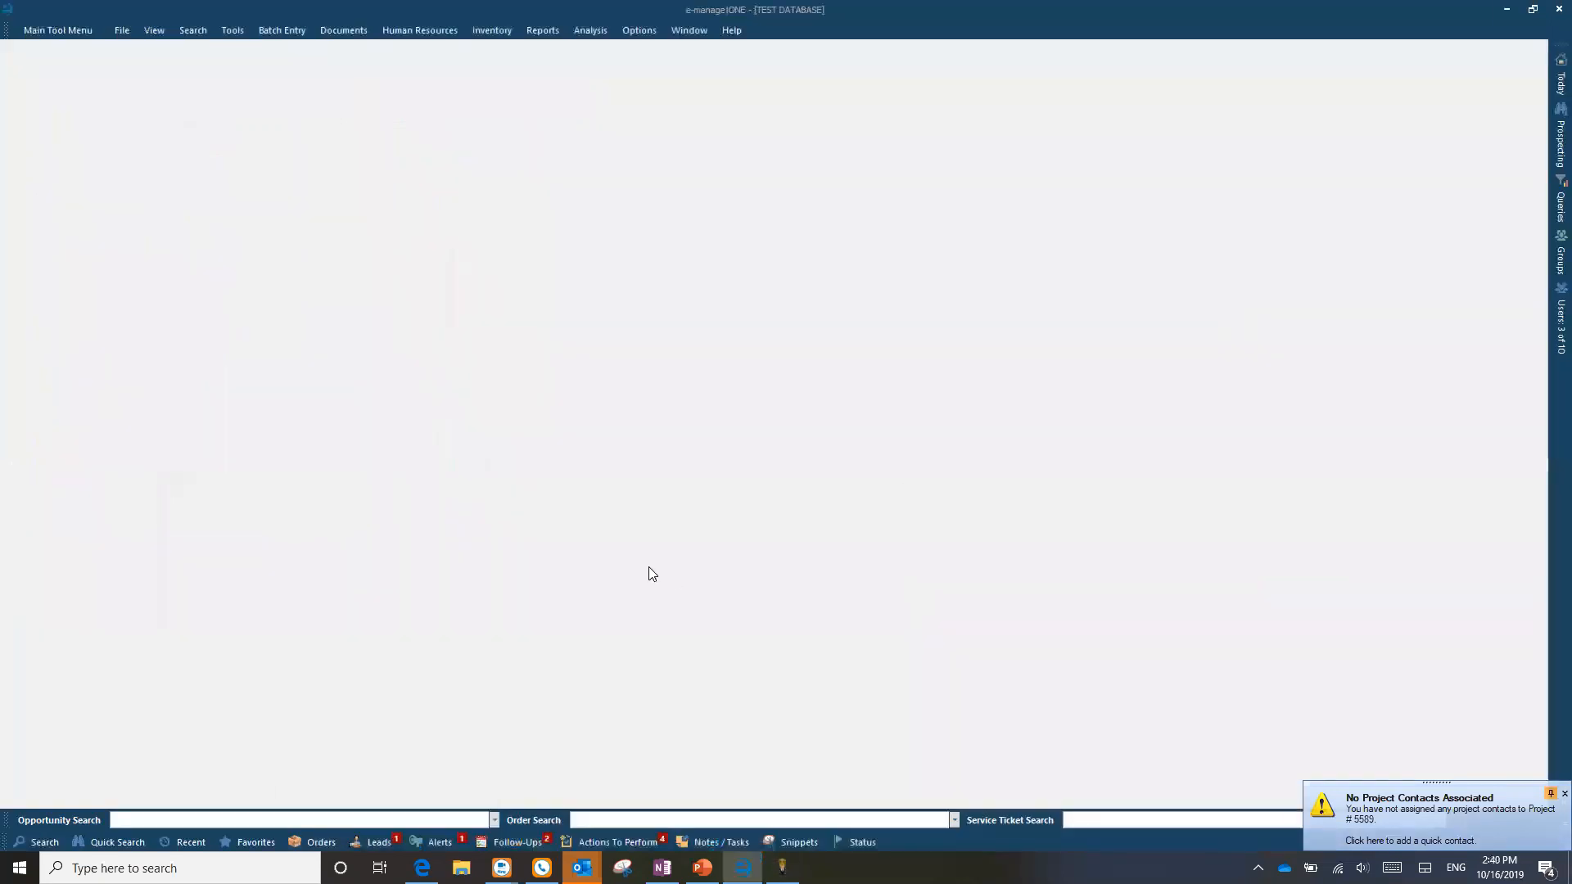
Step: List recent projects and bring up the Add To Favorites folder picker for project 5589
{"action": "left_click", "coordinate": [186, 842]}
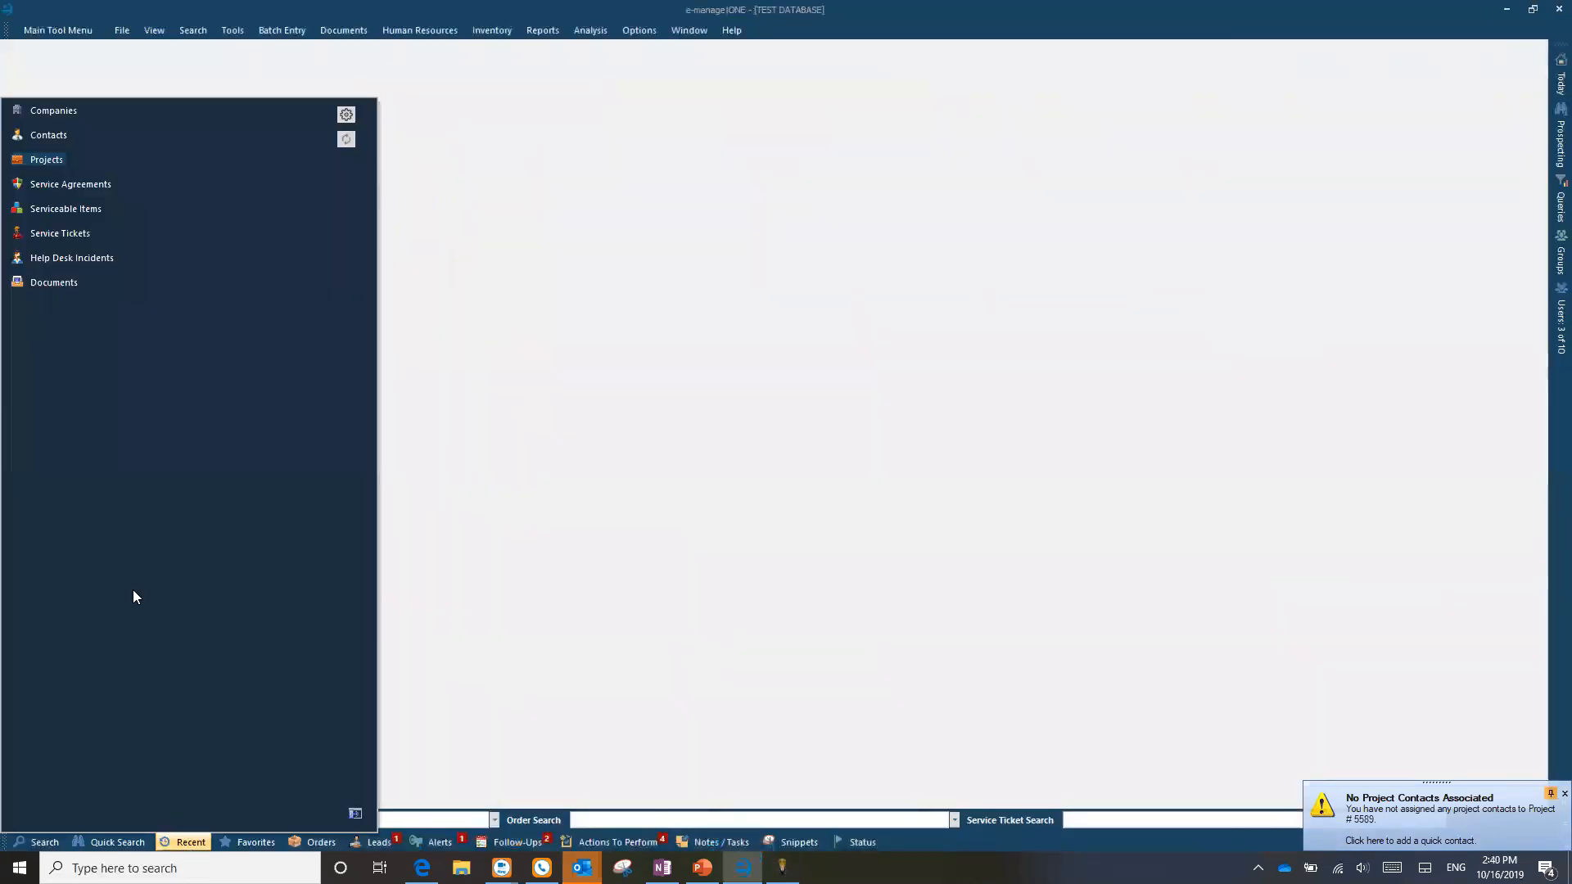
{"action": "left_click", "coordinate": [14, 159]}
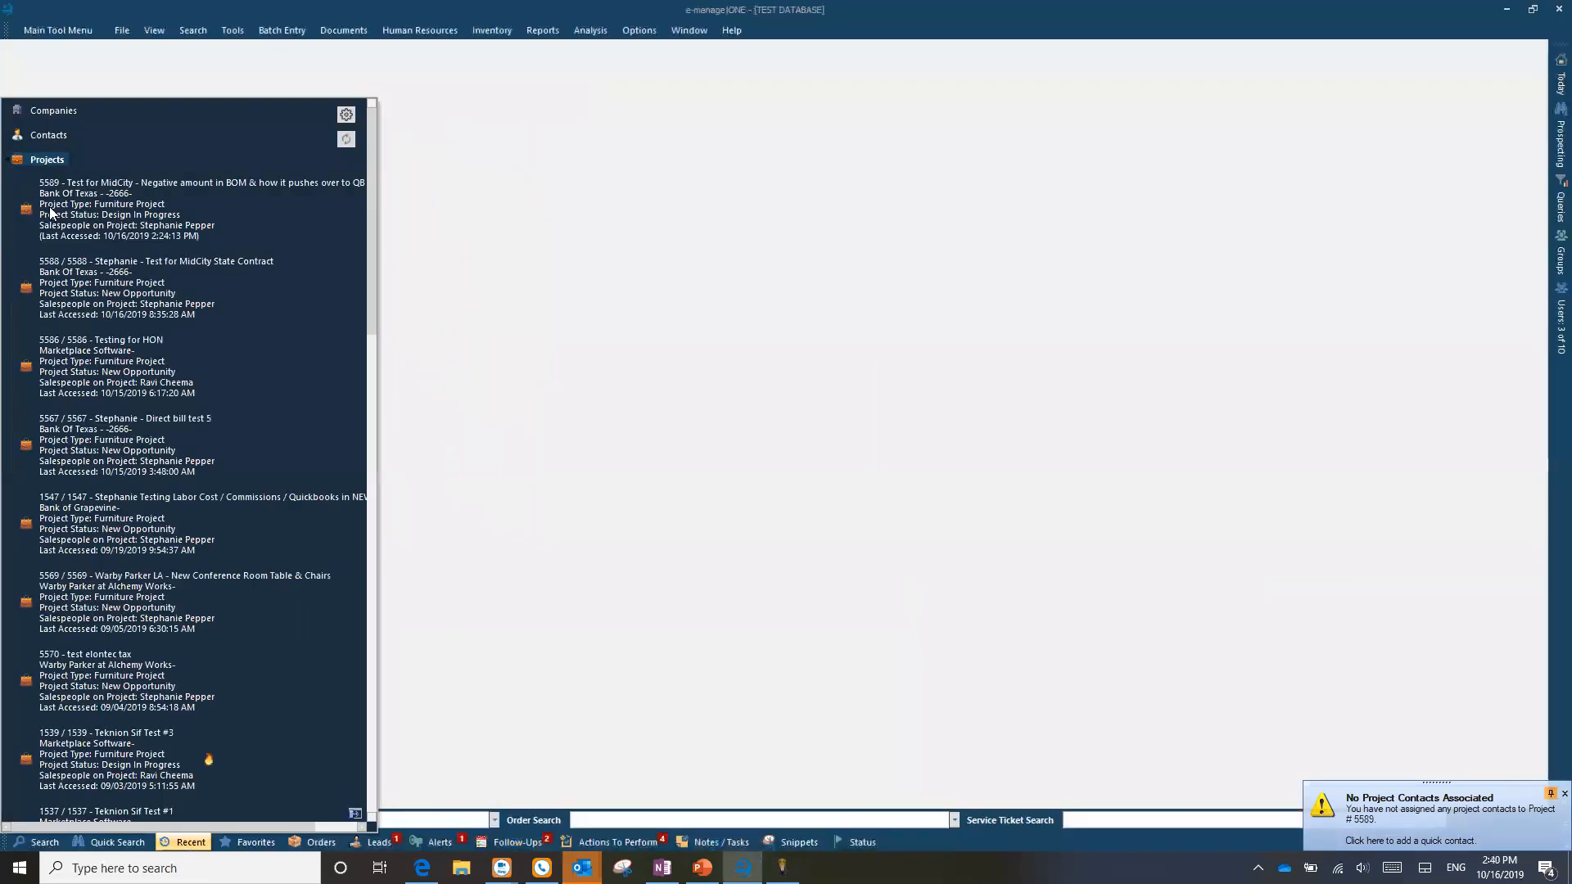
{"action": "right_click", "coordinate": [106, 217]}
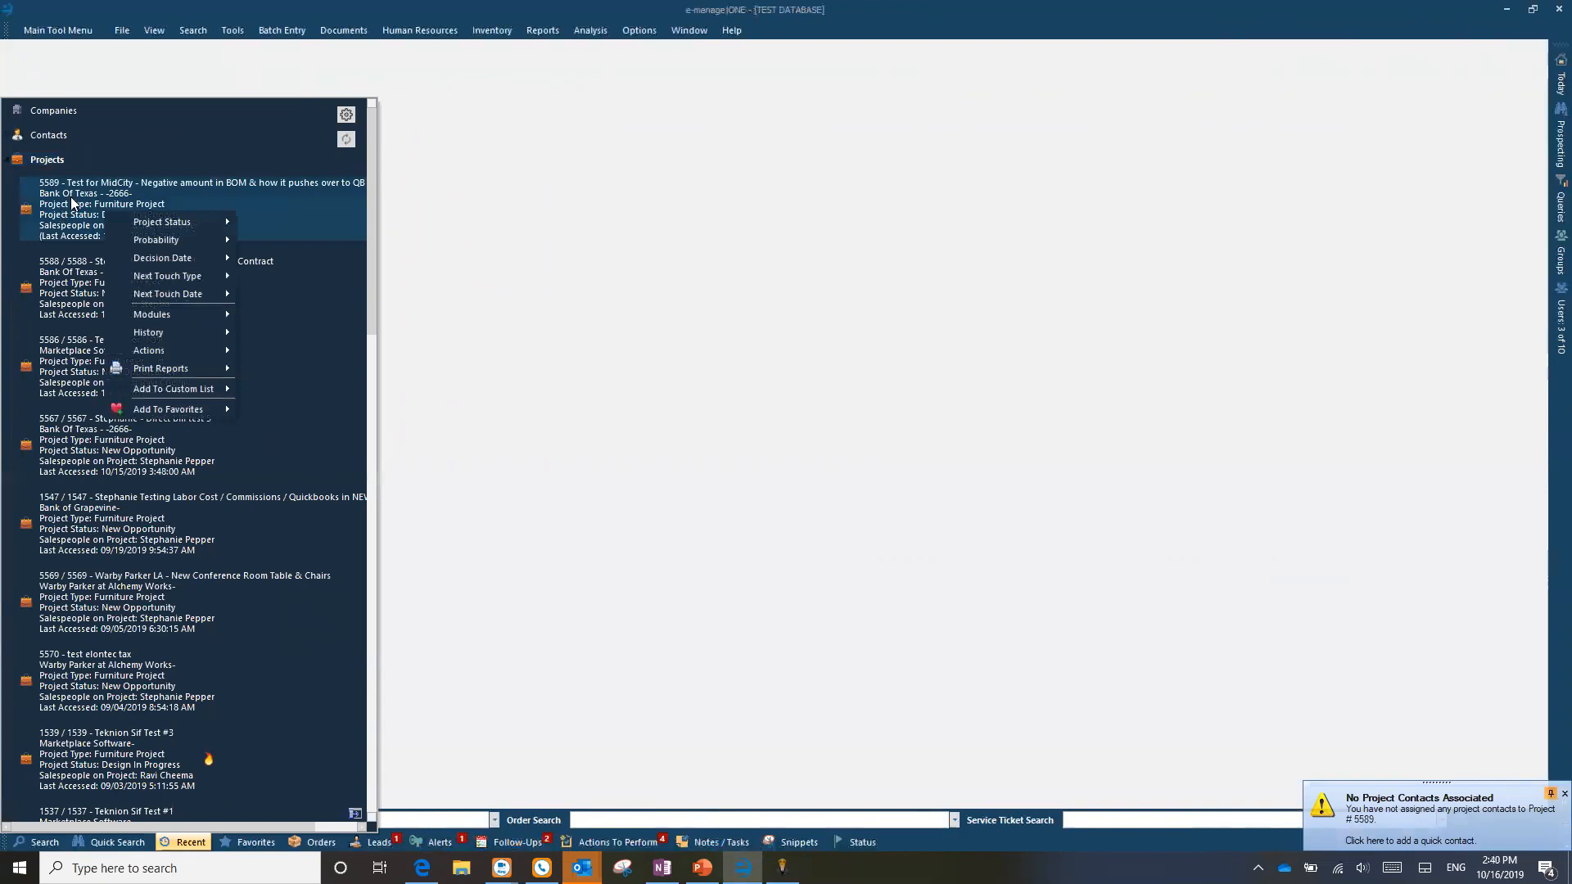
{"action": "left_click", "coordinate": [69, 211]}
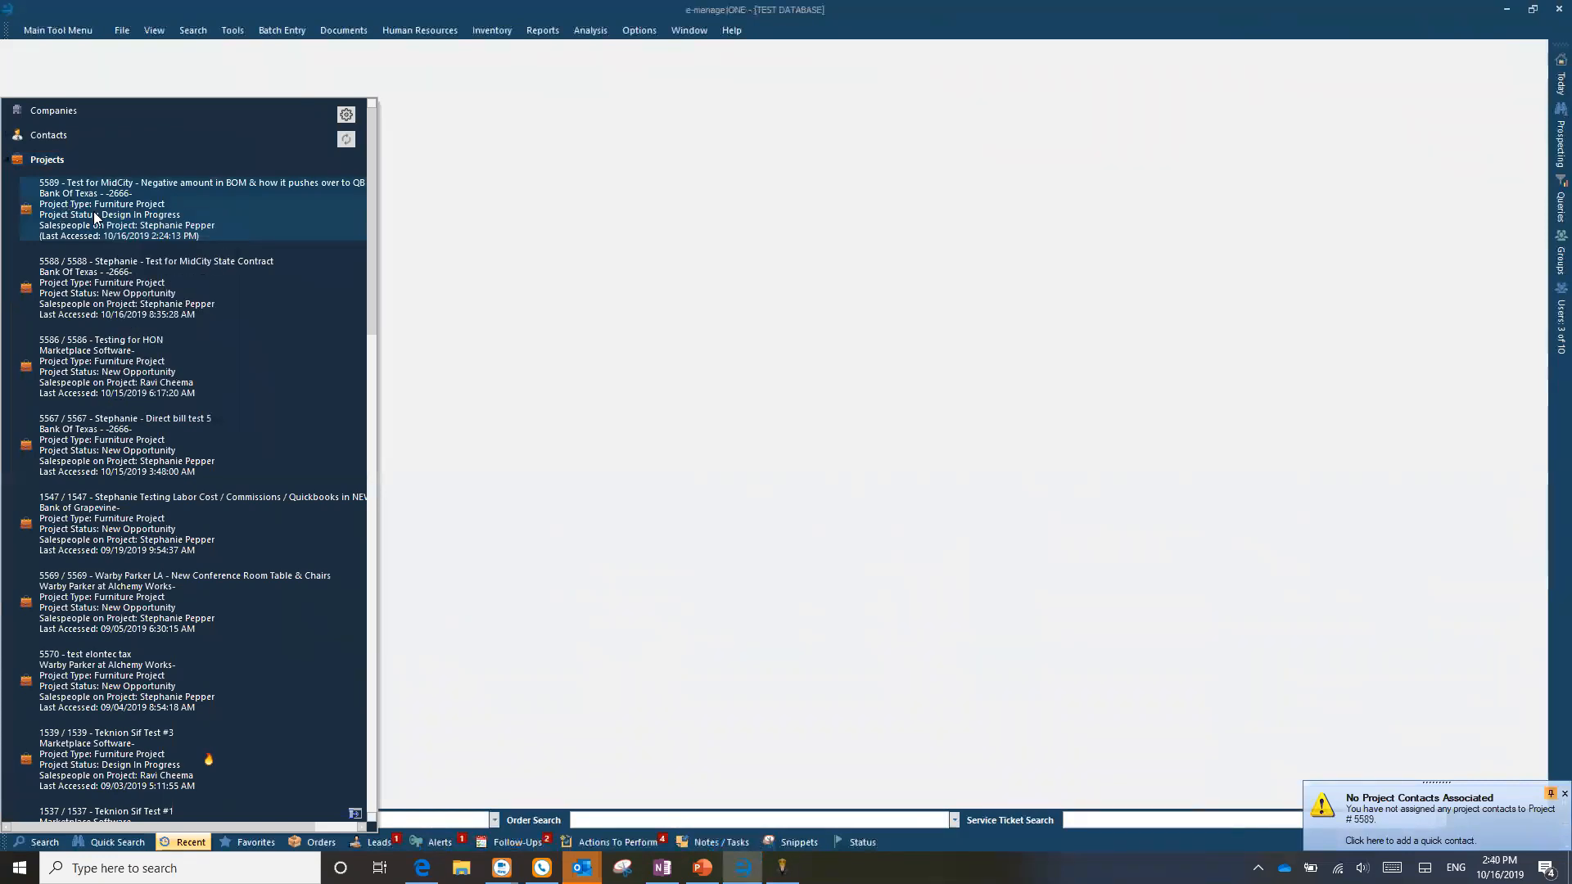
{"action": "right_click", "coordinate": [95, 217]}
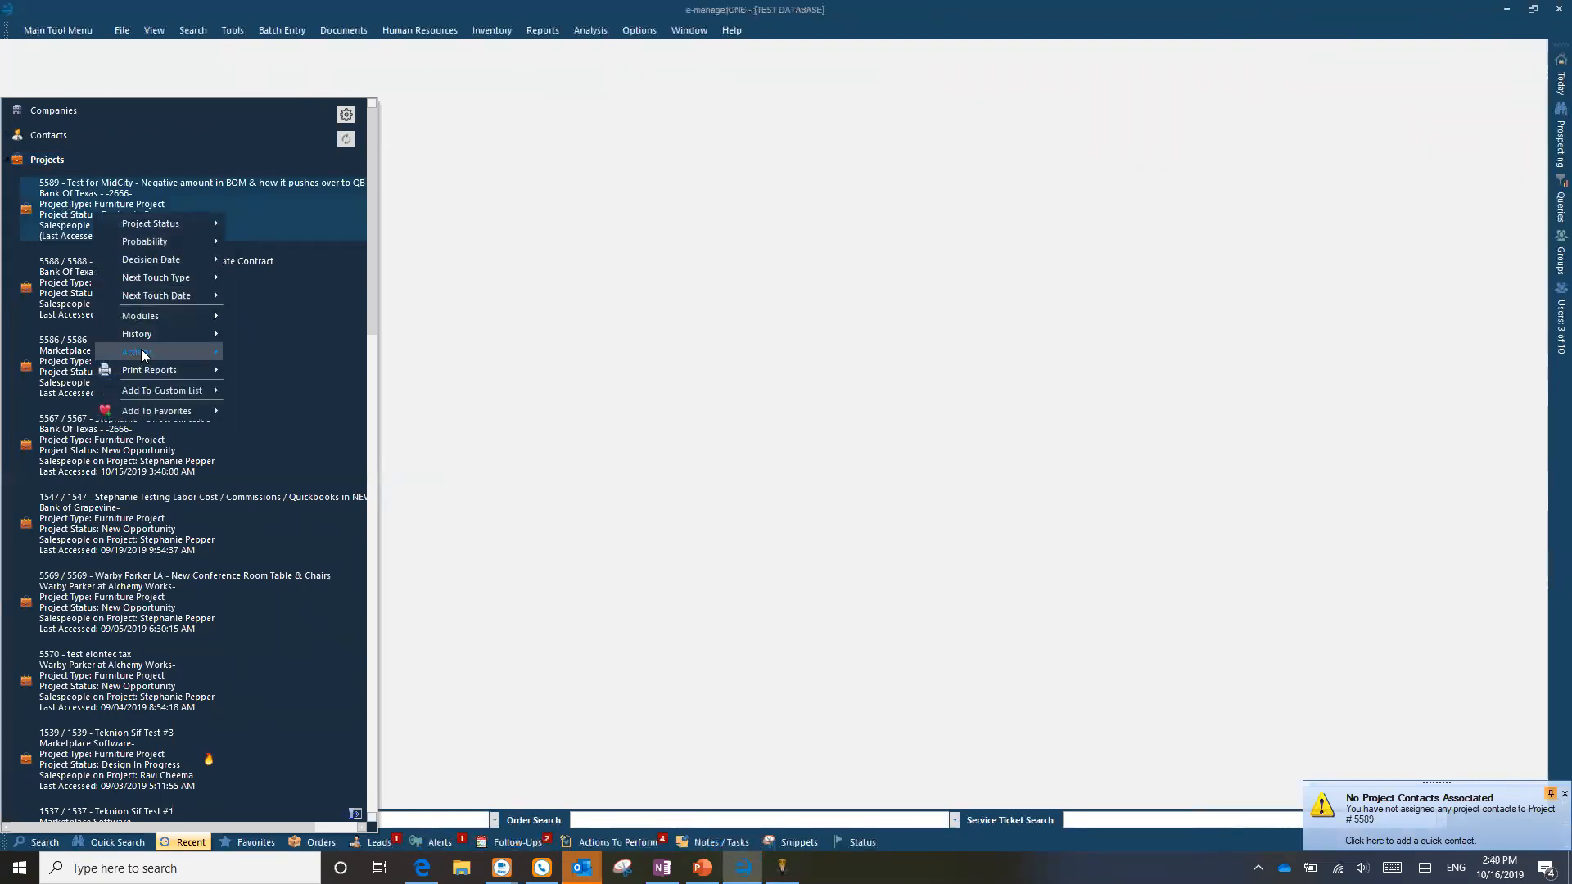
{"action": "mouse_move", "coordinate": [141, 352]}
{"action": "mouse_move", "coordinate": [136, 408]}
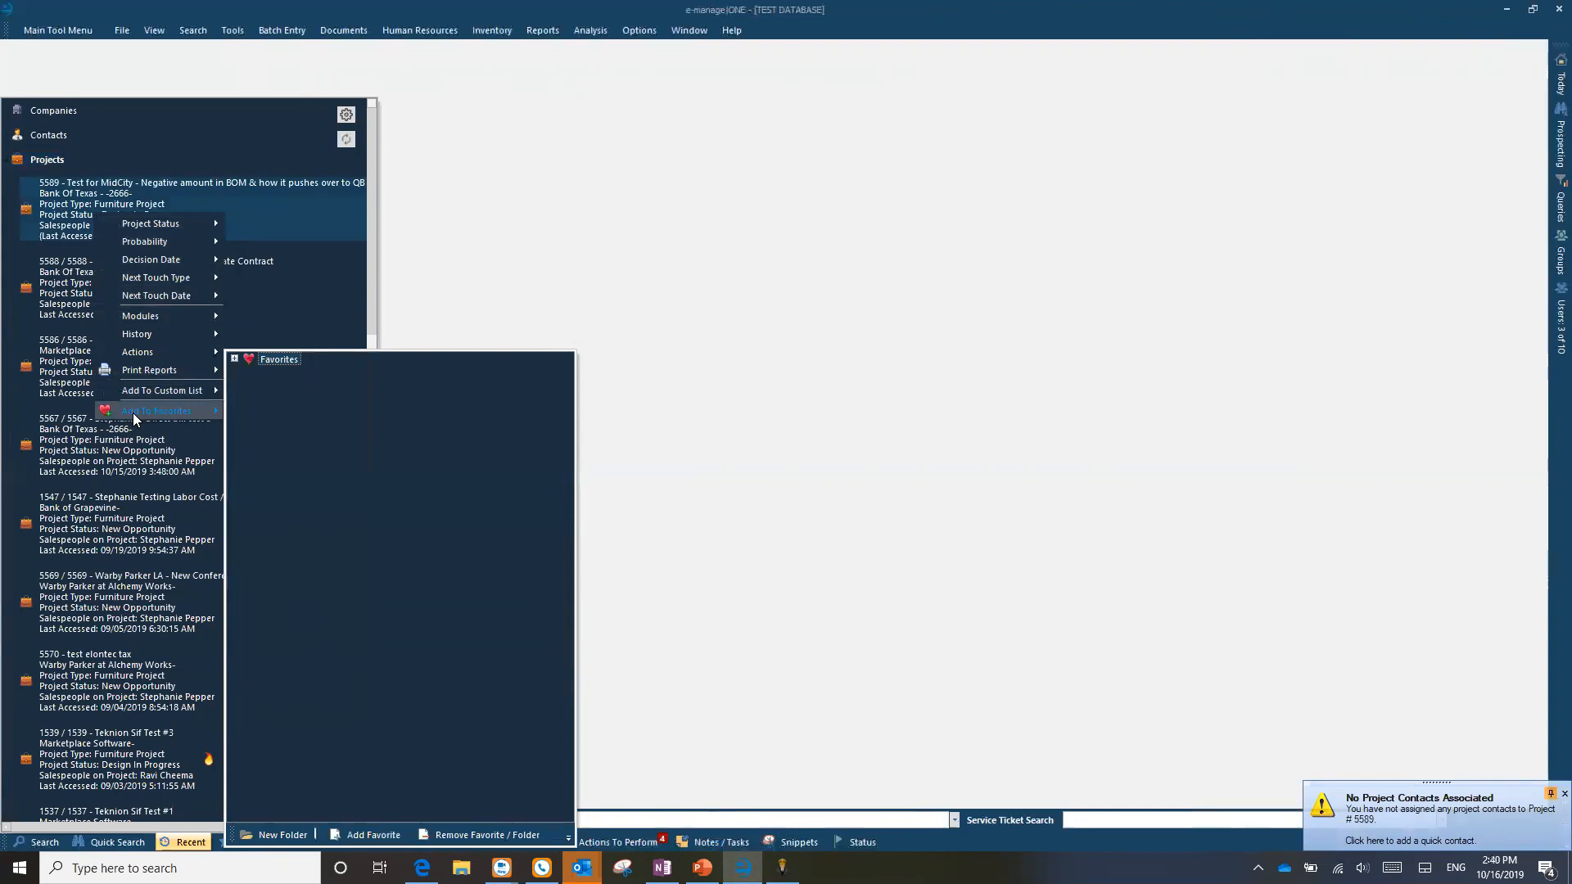
{"action": "right_click", "coordinate": [59, 205]}
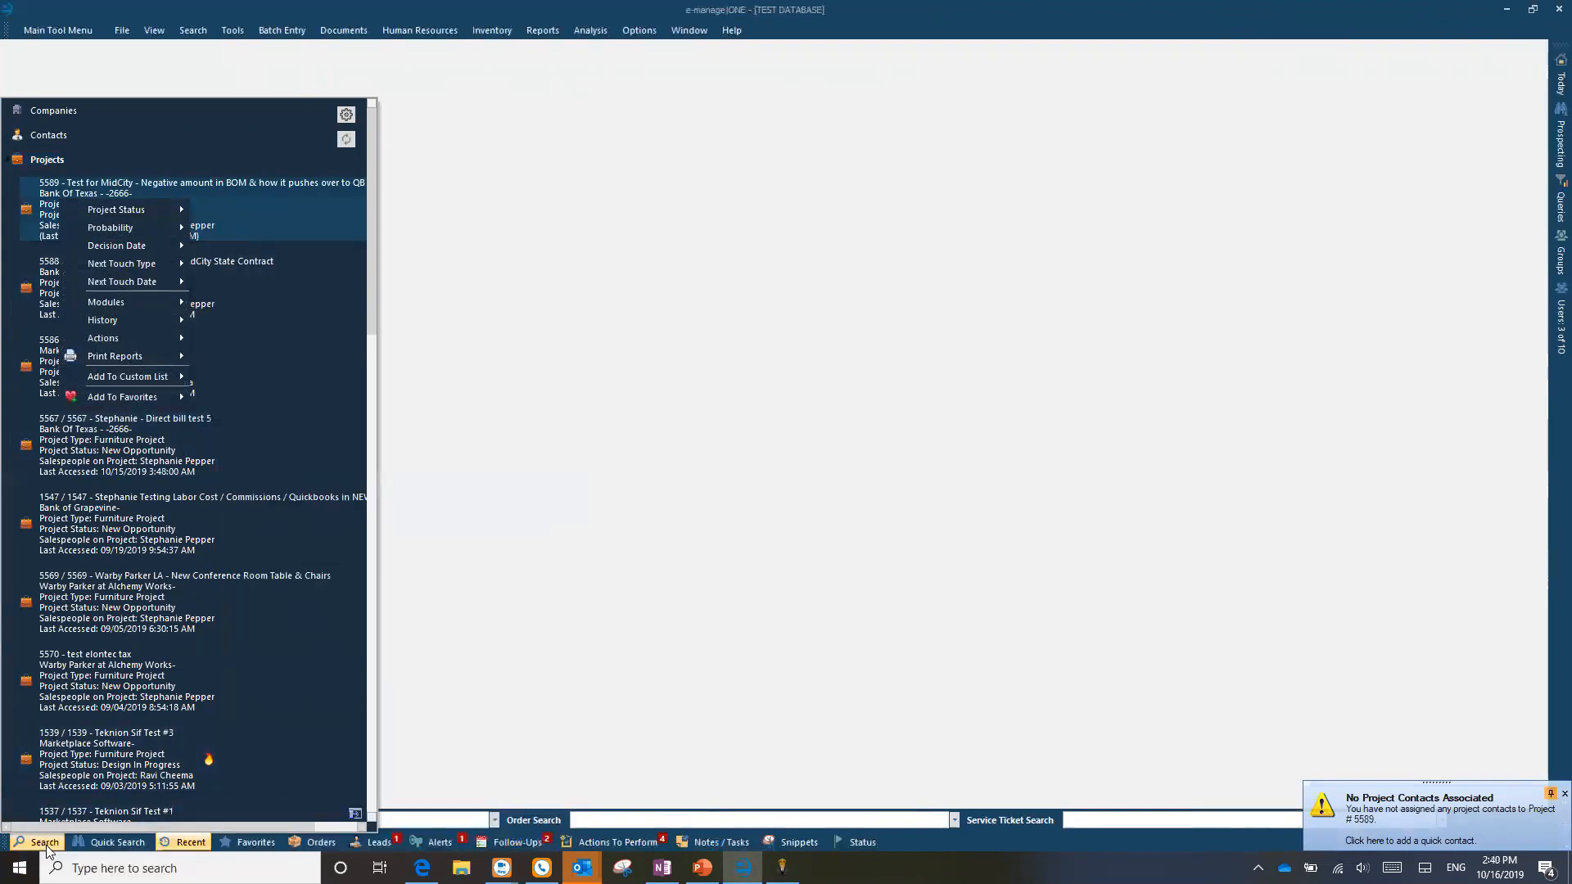
{"action": "right_click", "coordinate": [45, 187]}
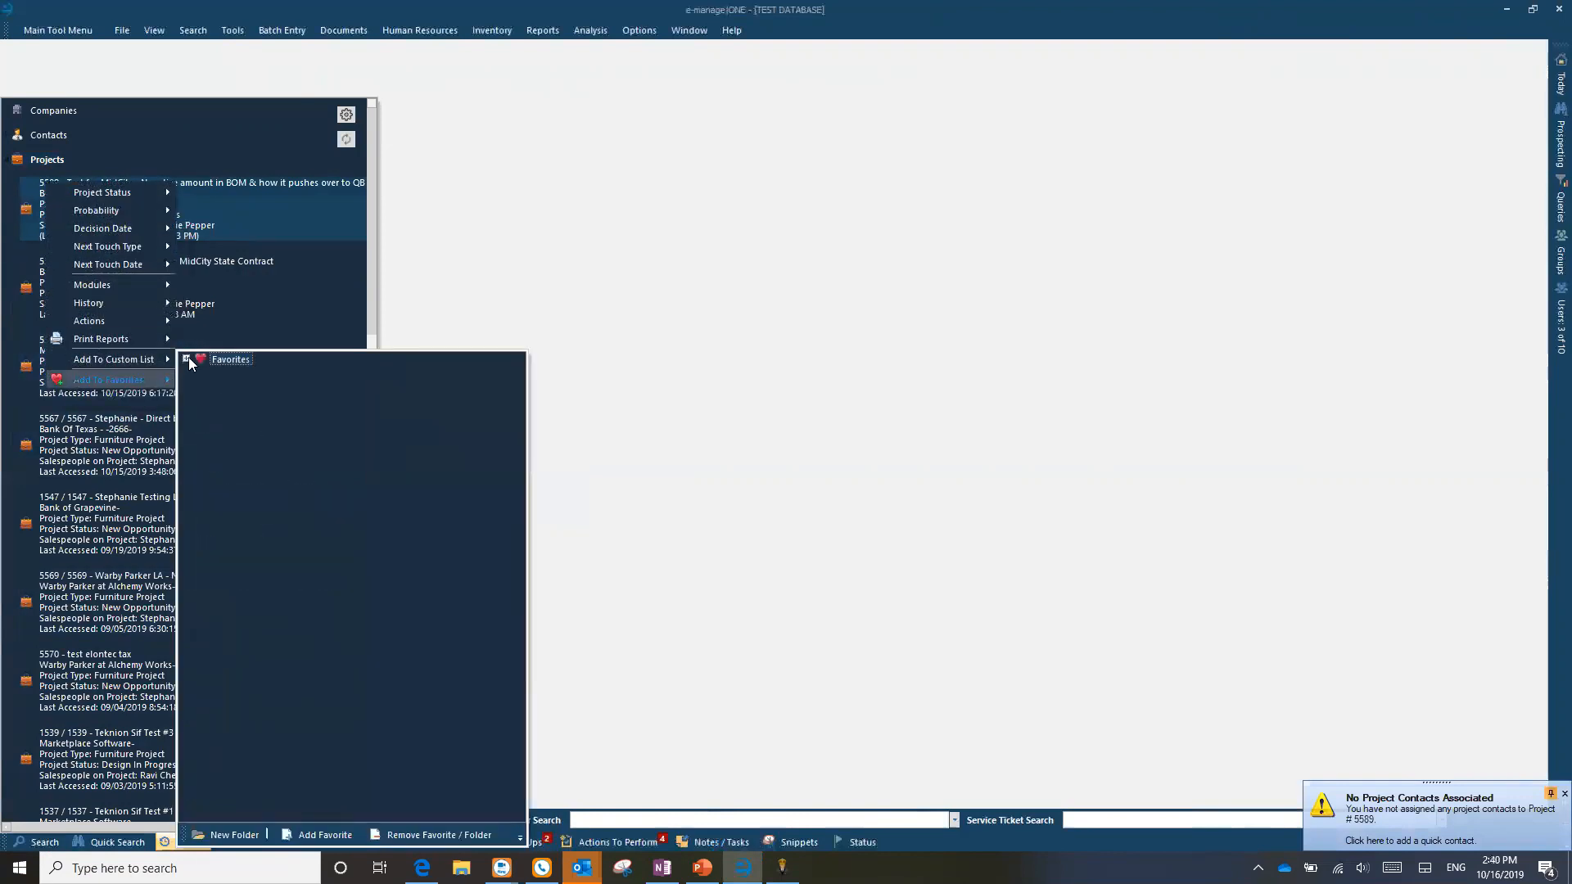
Step: Create a new favorites folder named TEST under Favorites
{"action": "left_click", "coordinate": [187, 359]}
{"action": "left_click", "coordinate": [248, 834]}
{"action": "type", "text": "TEST"}
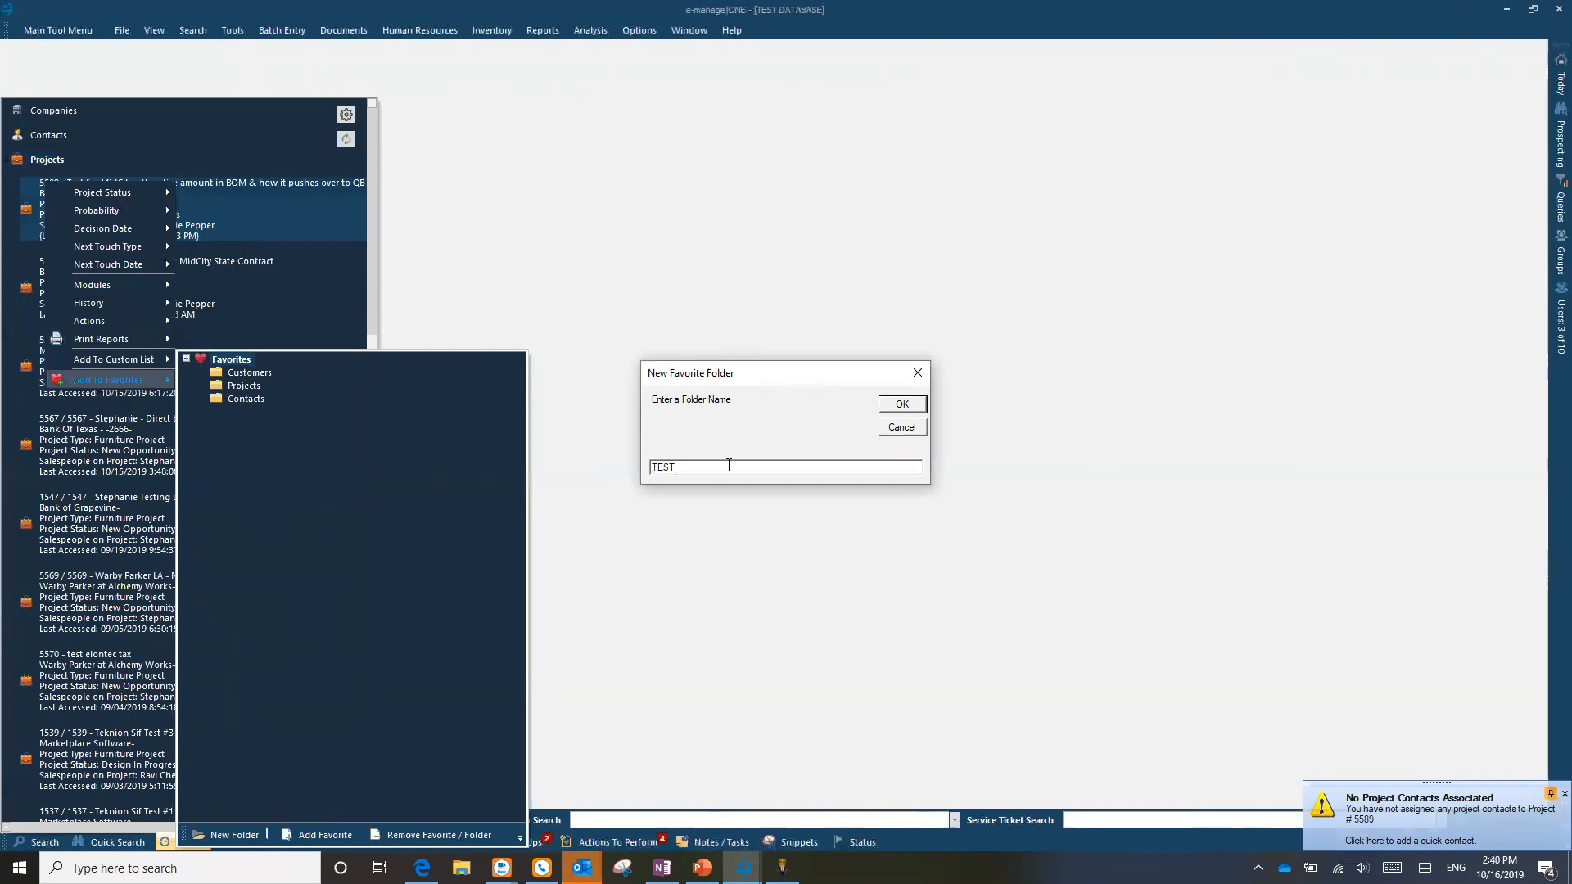
{"action": "left_click", "coordinate": [893, 407]}
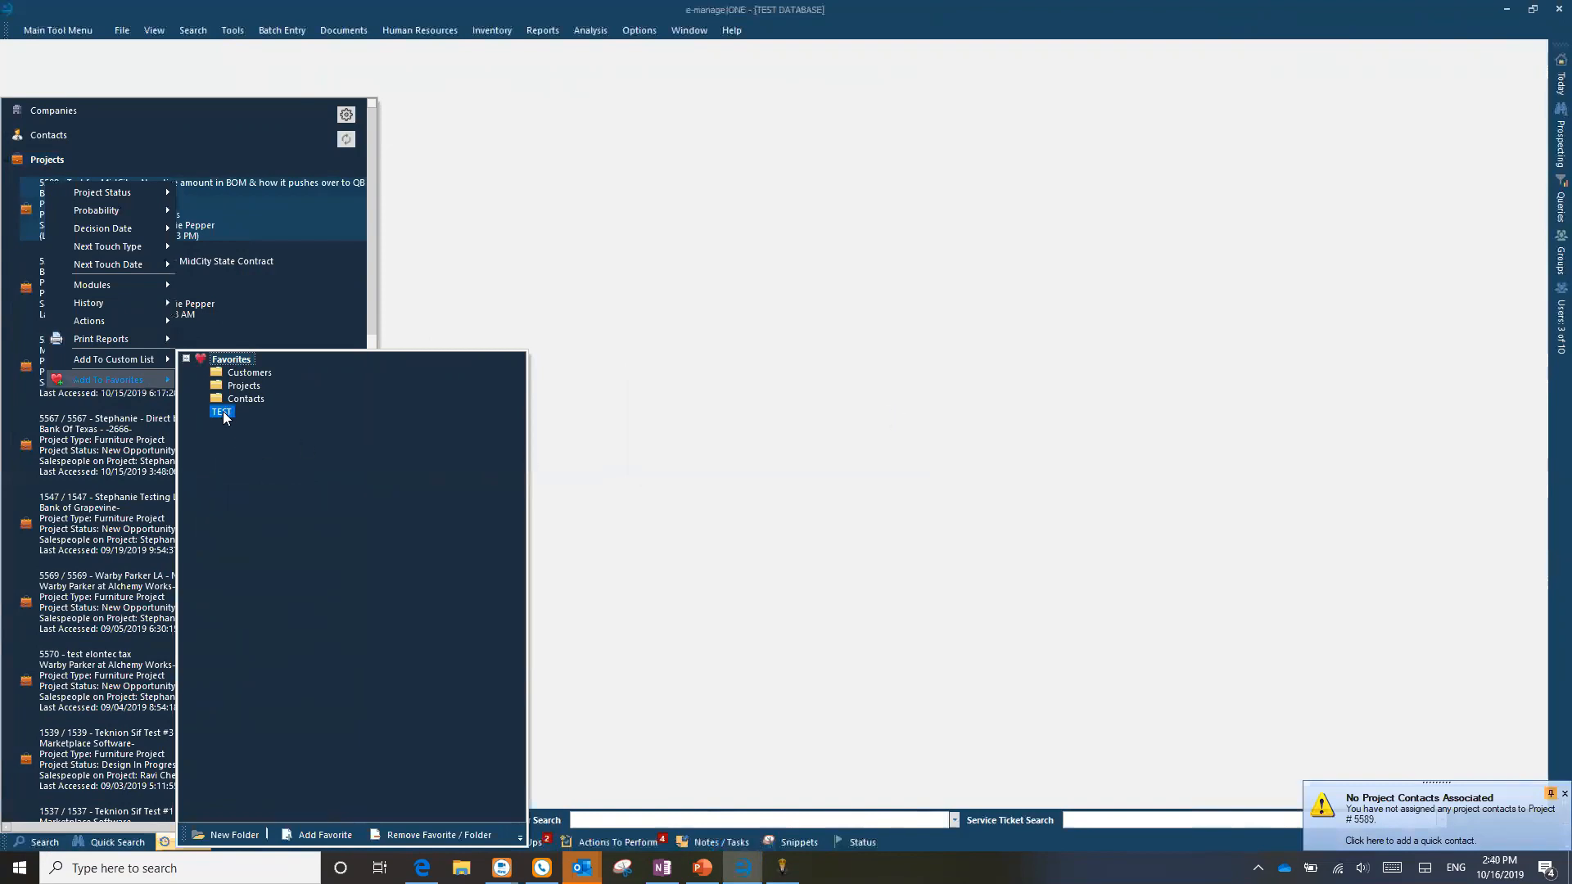
Step: Add project 5589 to the TEST folder, confirm it is there, and close the panels
{"action": "left_click", "coordinate": [311, 837]}
{"action": "left_click", "coordinate": [201, 410]}
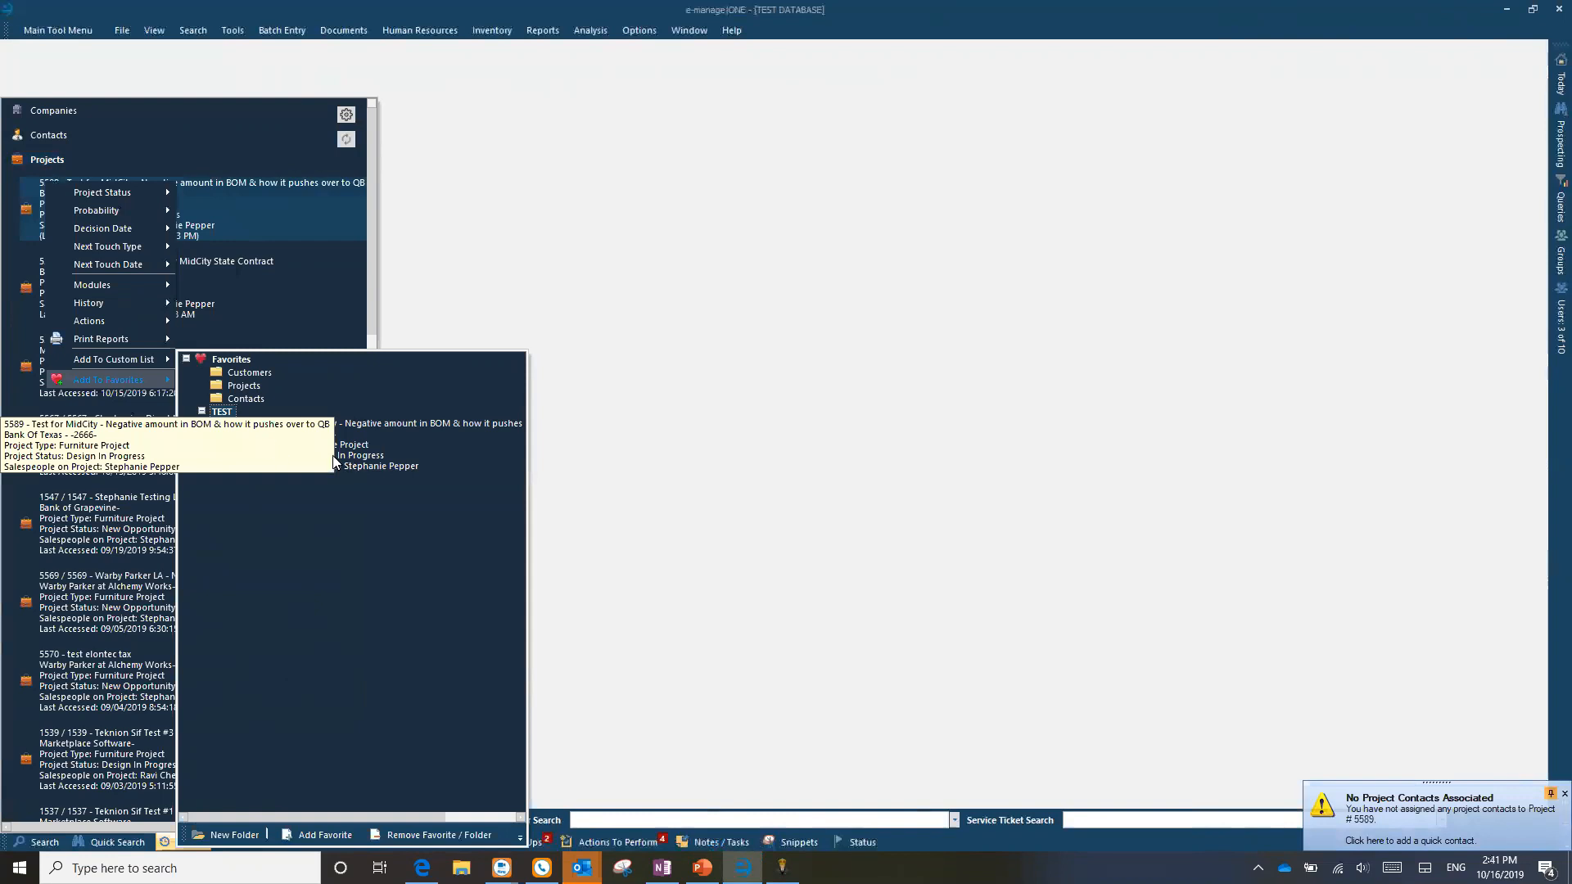
{"action": "left_click", "coordinate": [558, 236]}
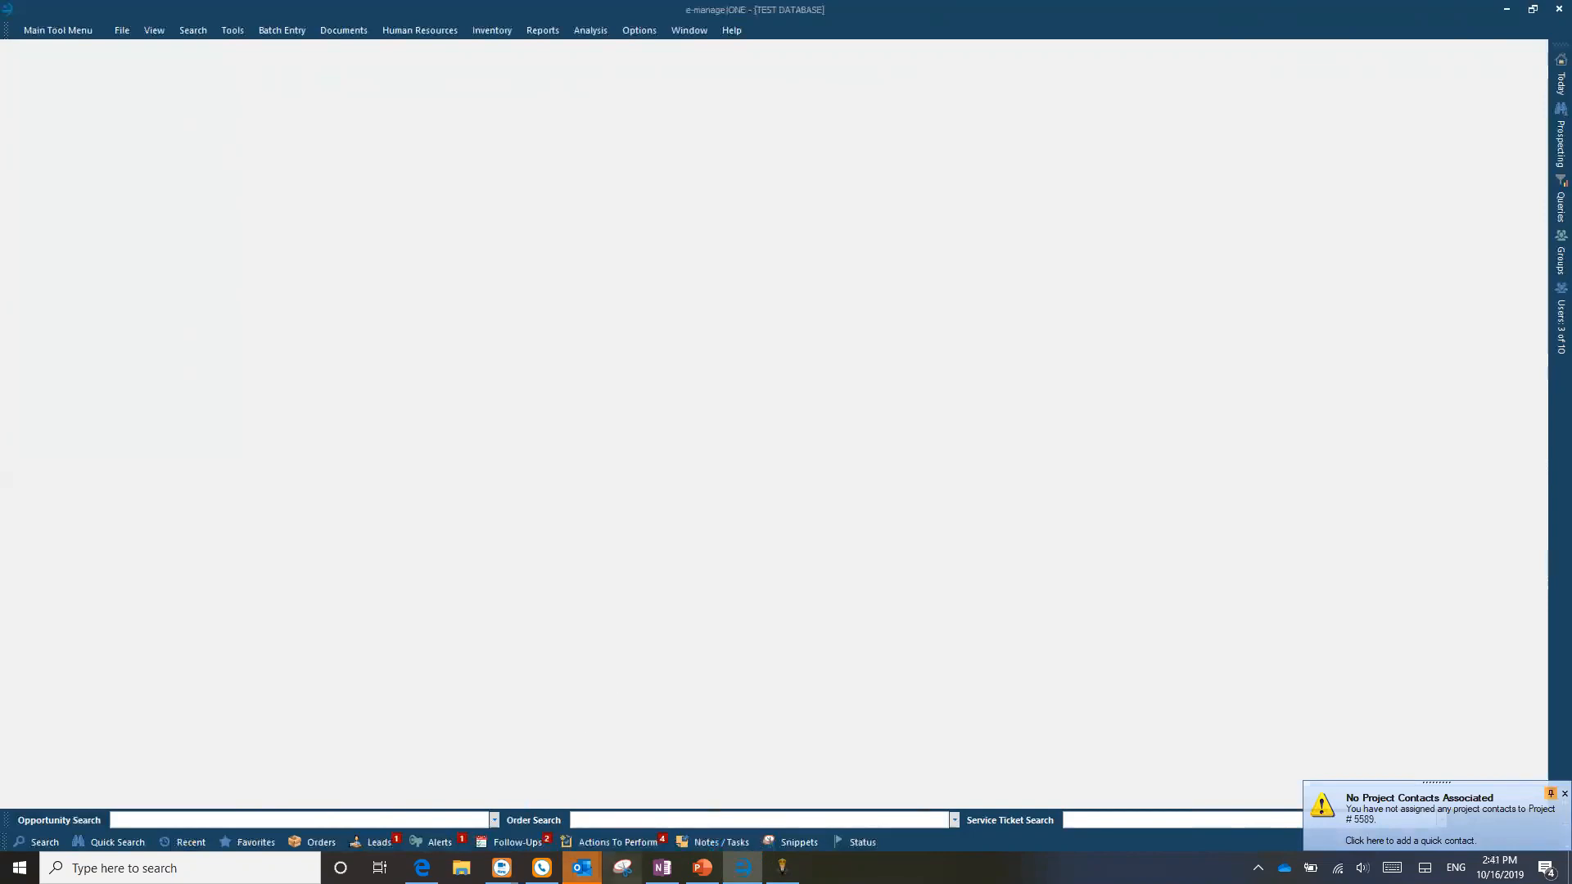
Step: Switch to OneNote and open the Back to the Basics Series page from the Webinars search results
{"action": "left_click", "coordinate": [661, 867]}
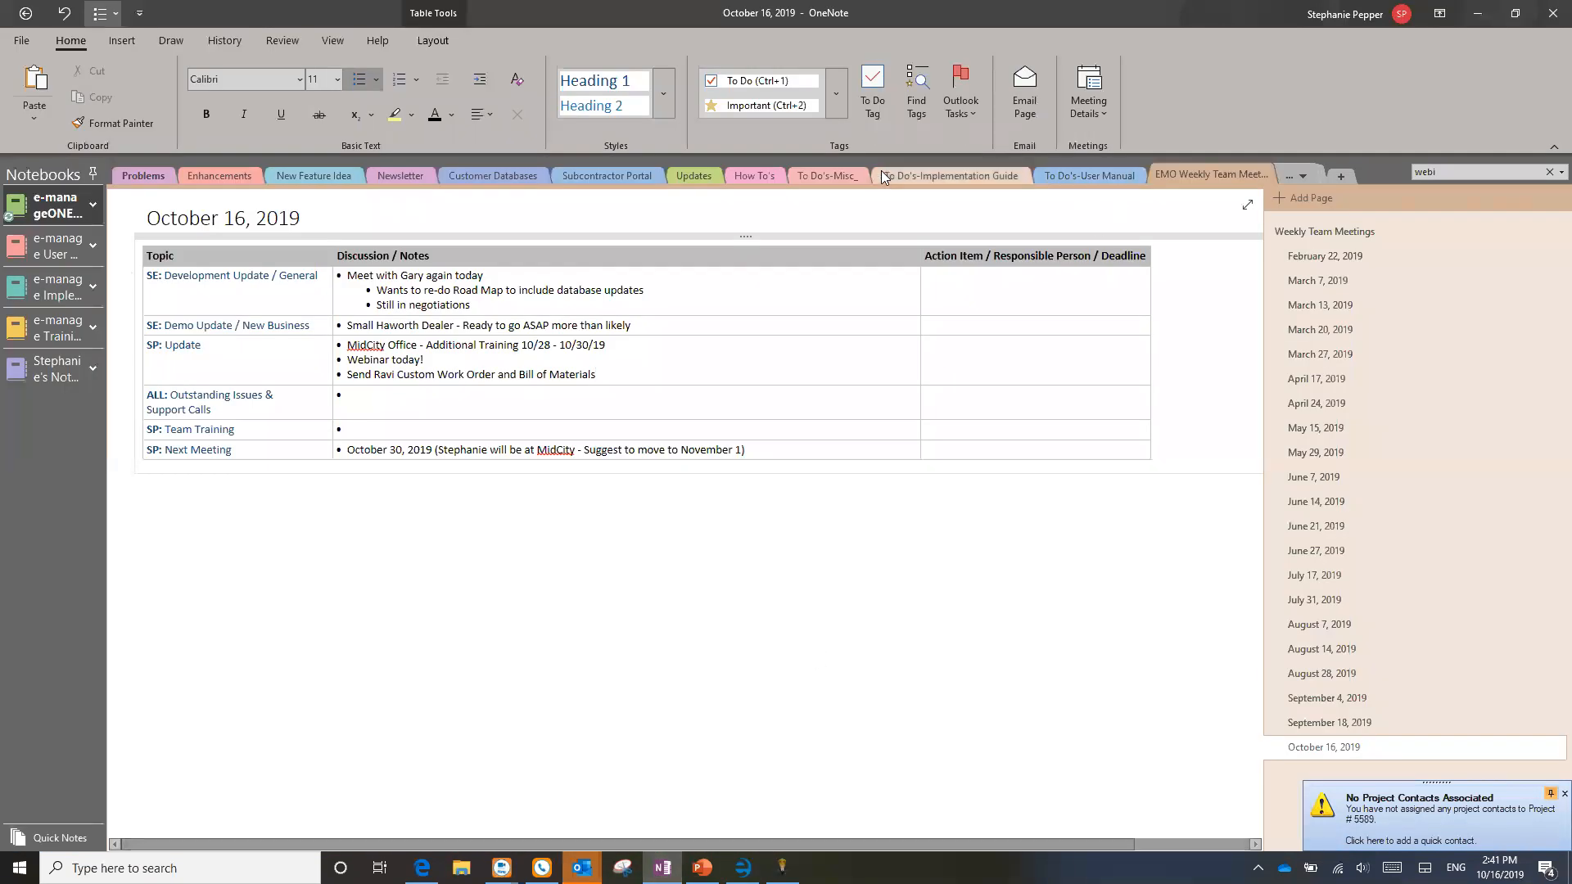
{"action": "left_click", "coordinate": [1452, 168]}
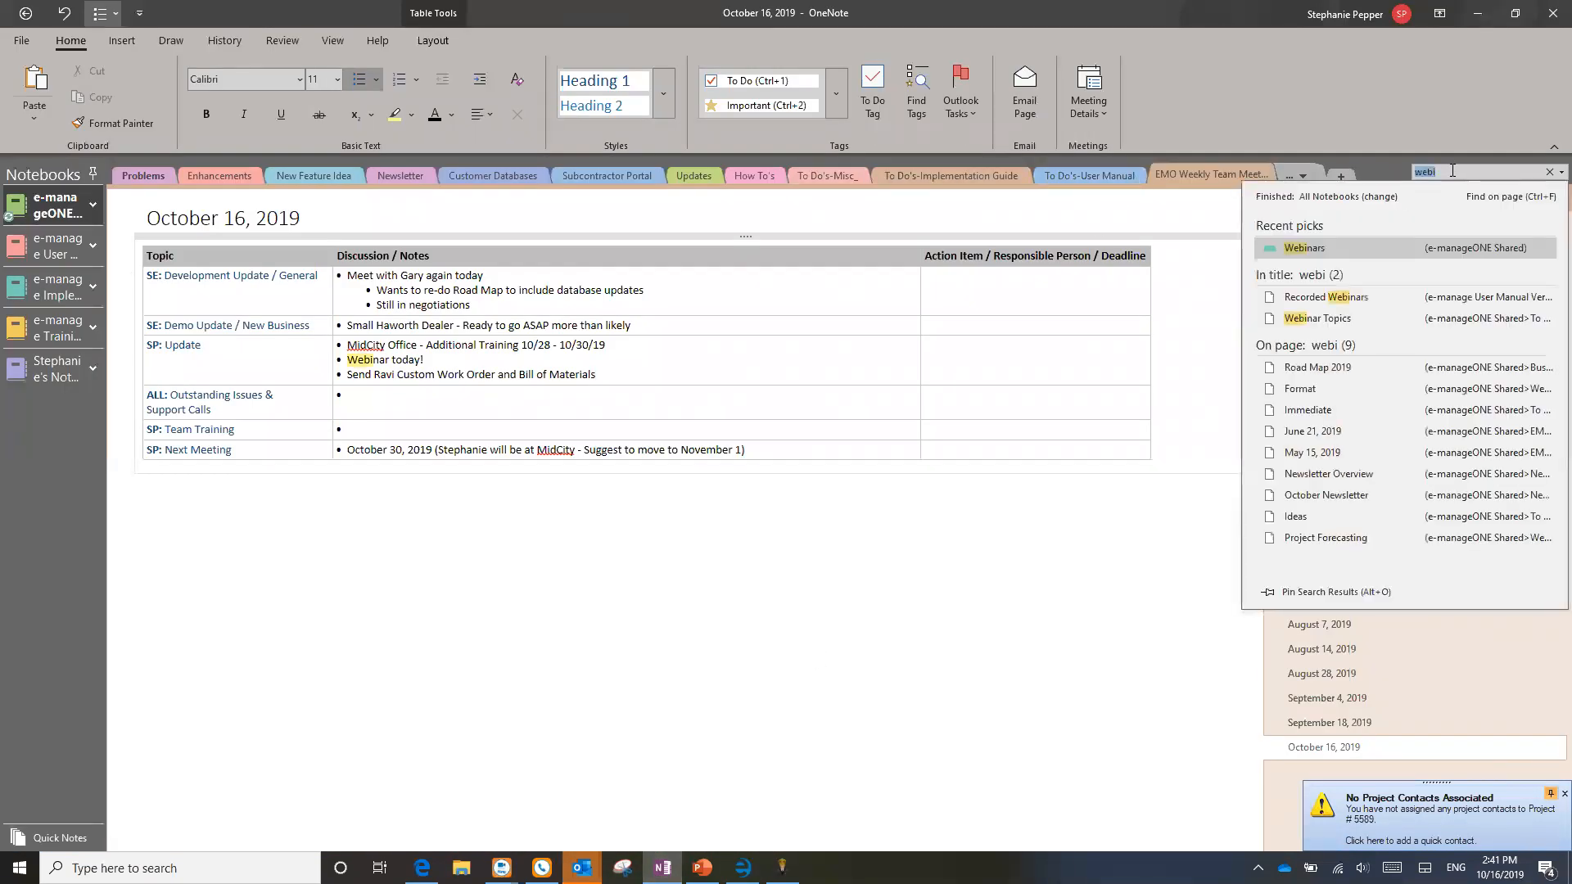
{"action": "left_click", "coordinate": [1320, 249]}
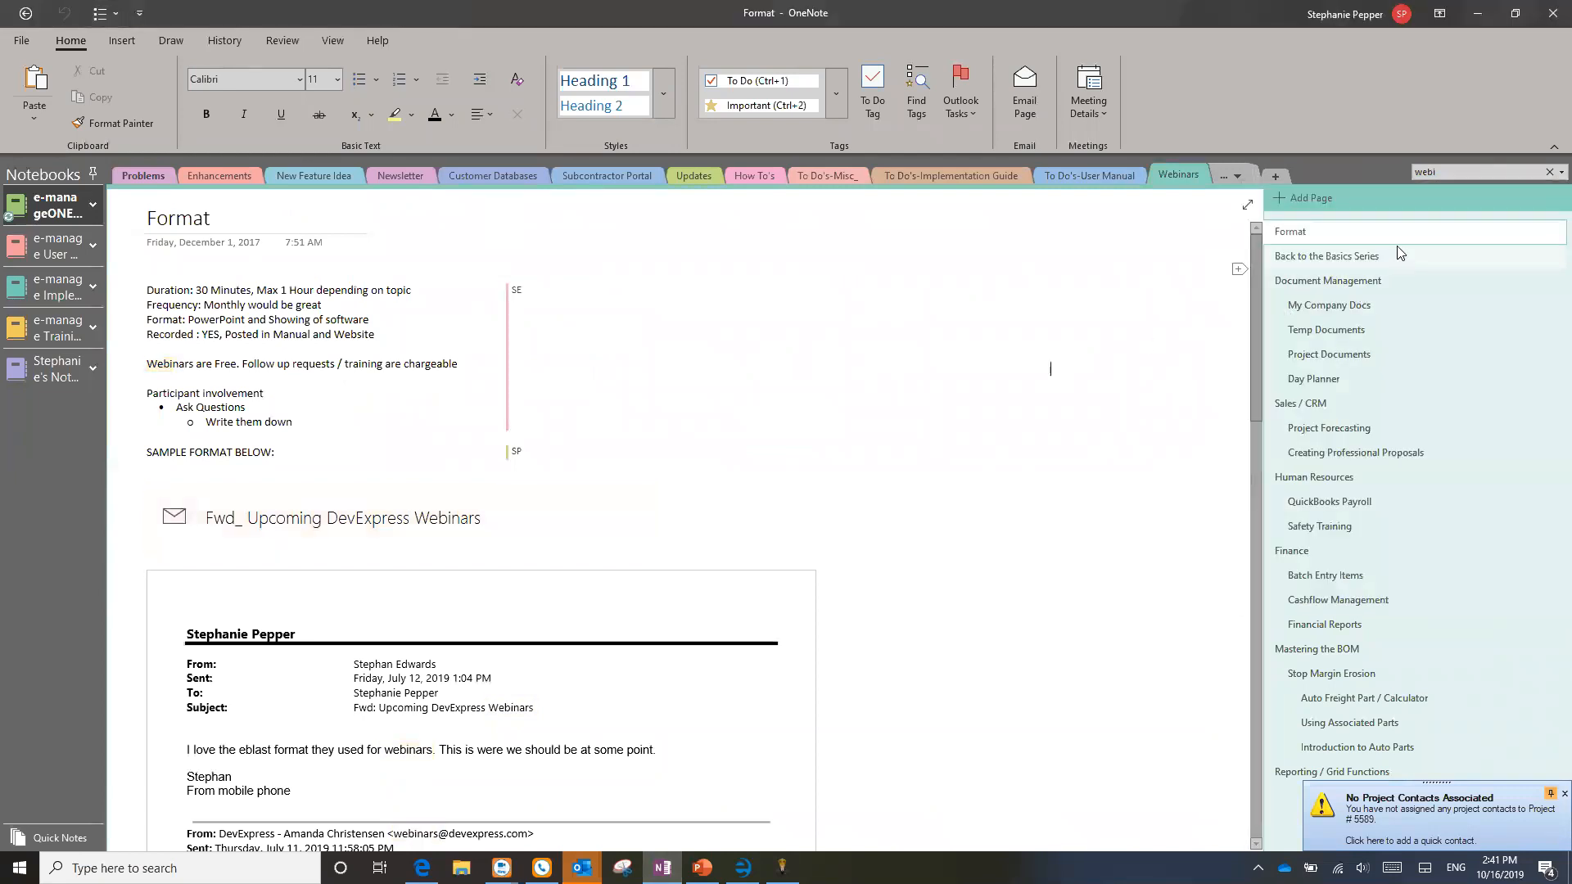
{"action": "left_click", "coordinate": [1330, 256]}
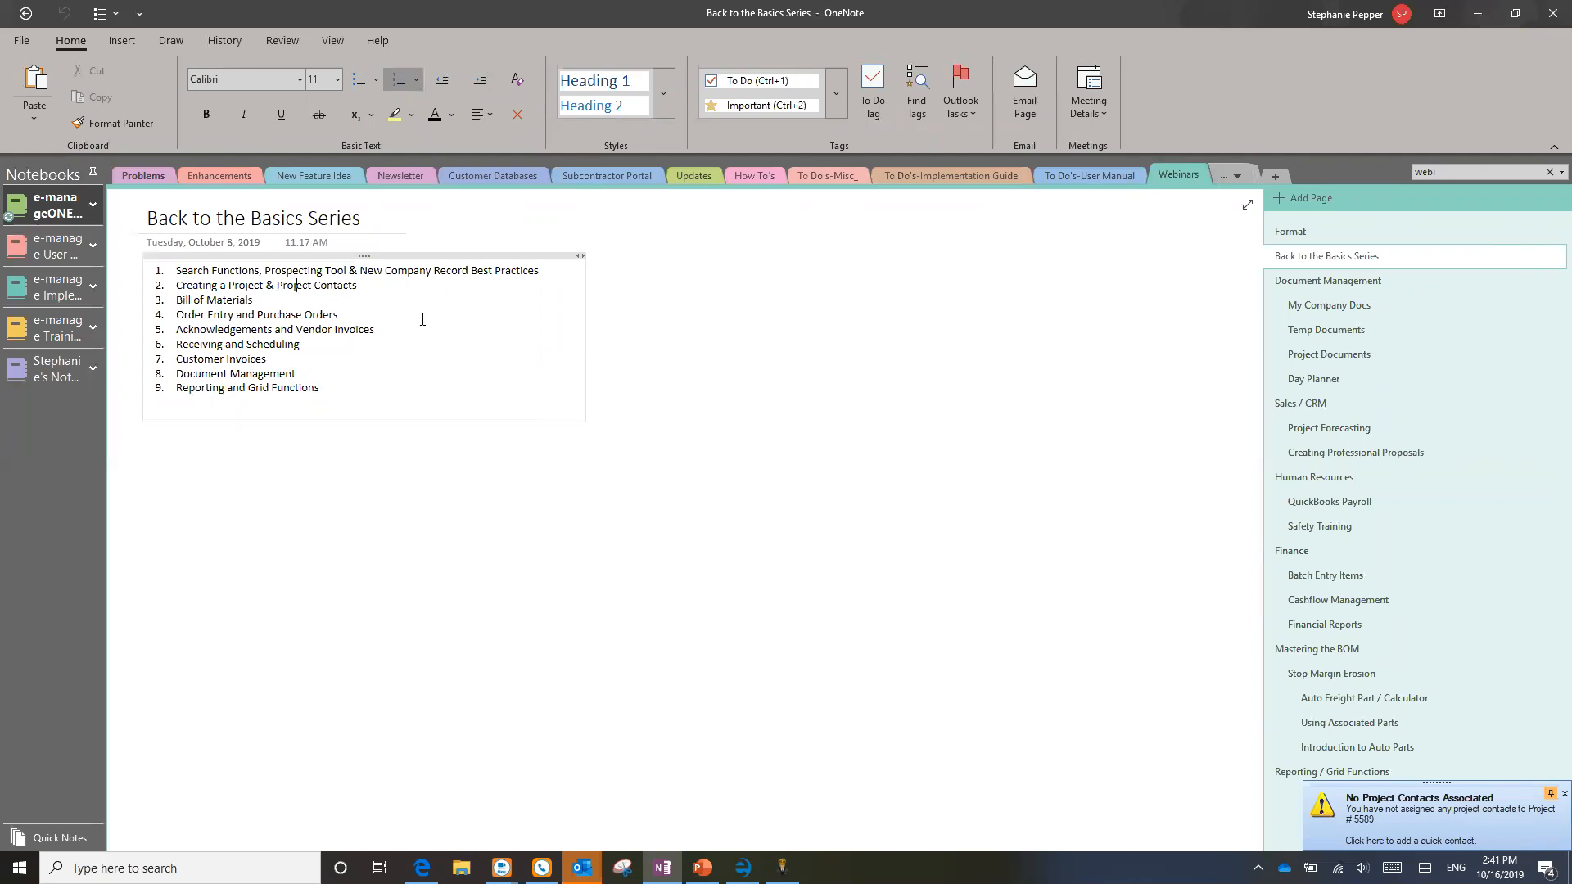
Step: Review the nine-item series list, highlighting Document Management and Reporting and Grid Functions, then return to e-manage|ONE
{"action": "left_click_drag", "start_coordinate": [334, 390], "coordinate": [167, 284]}
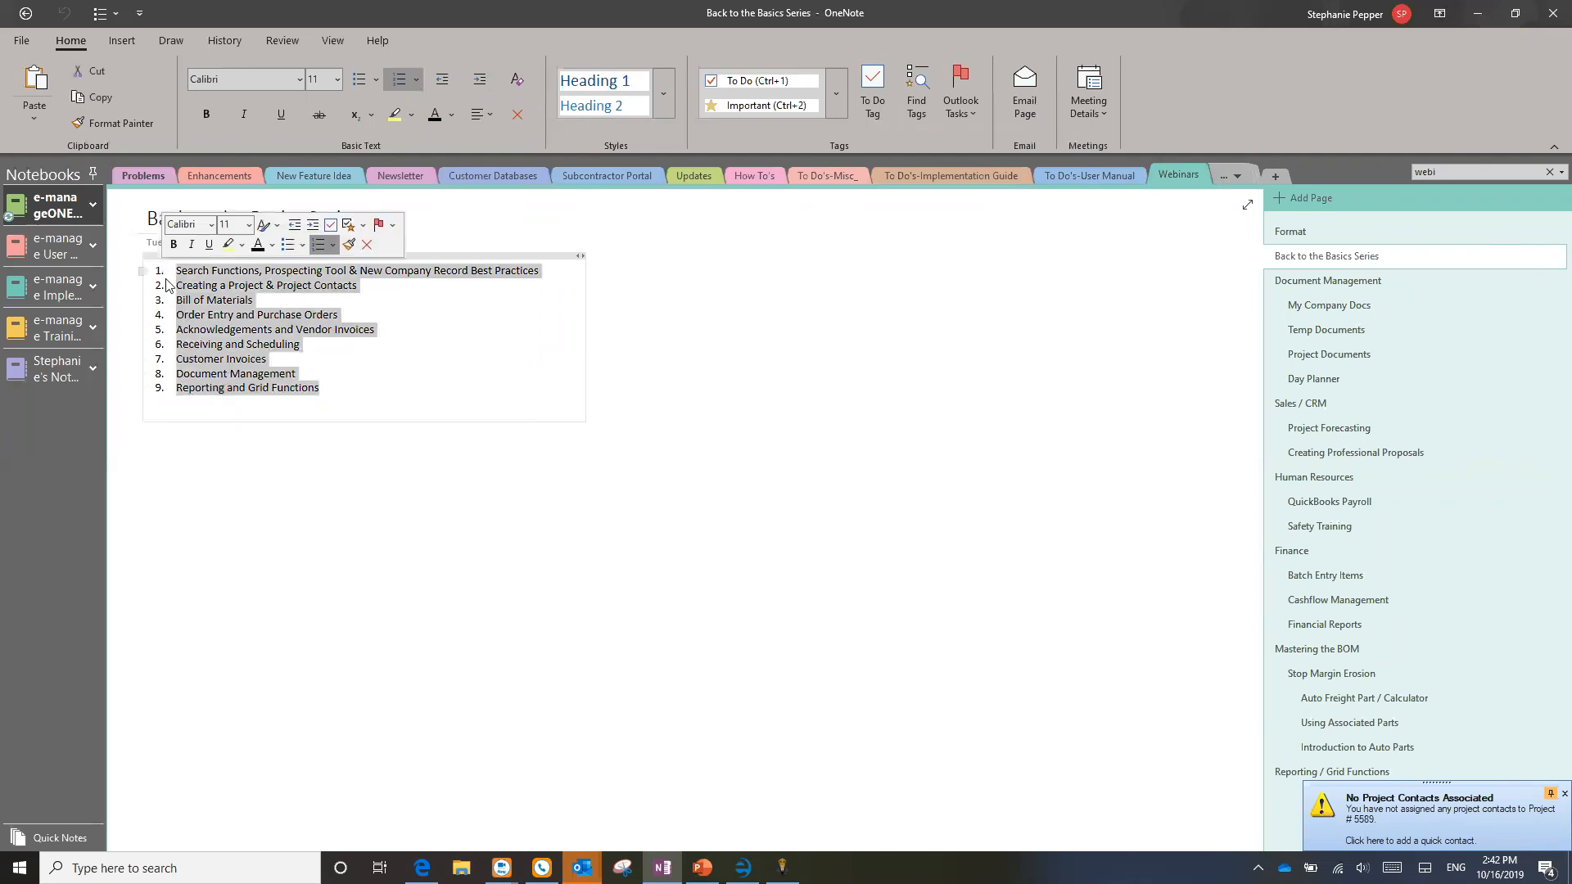
{"action": "left_click", "coordinate": [324, 386]}
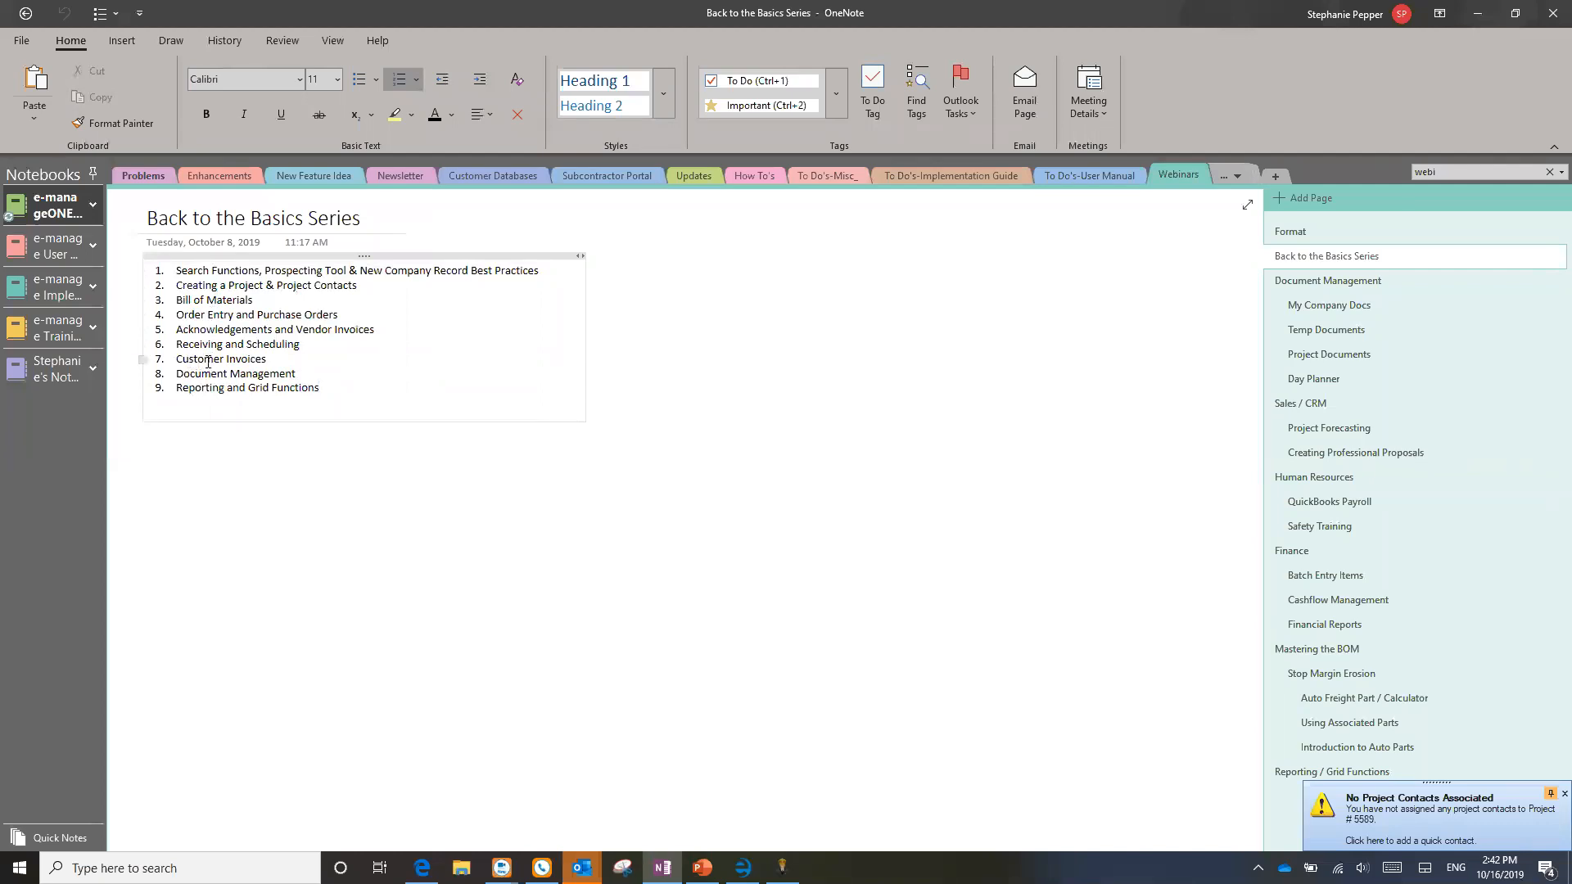
{"action": "triple_click", "coordinate": [260, 378]}
{"action": "triple_click", "coordinate": [177, 391]}
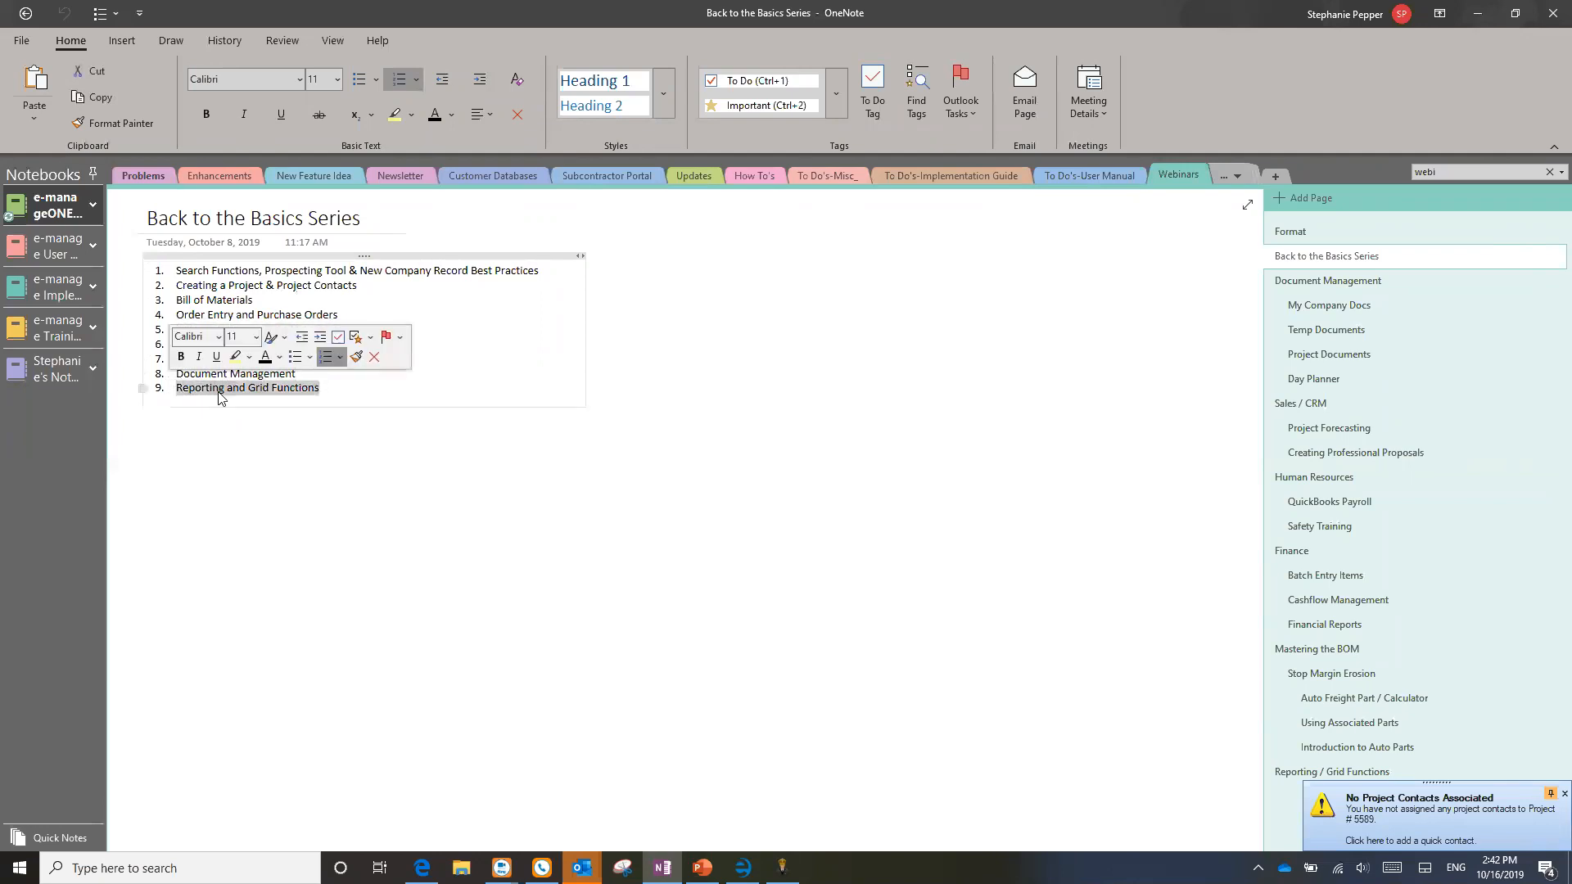
{"action": "left_click", "coordinate": [327, 388]}
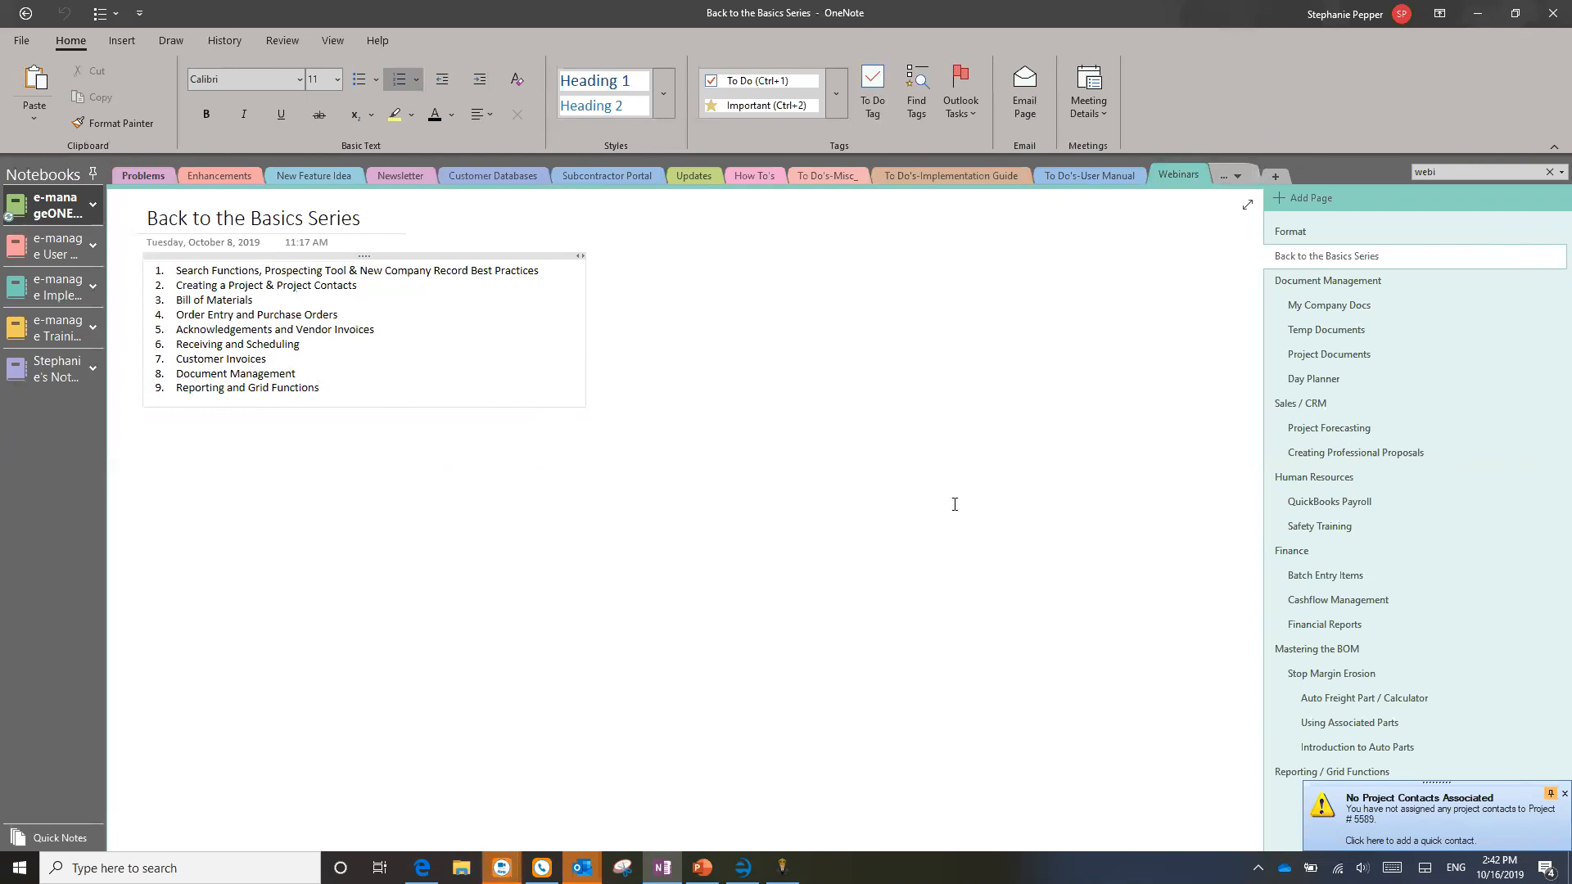
{"action": "key", "text": "alt+Tab"}
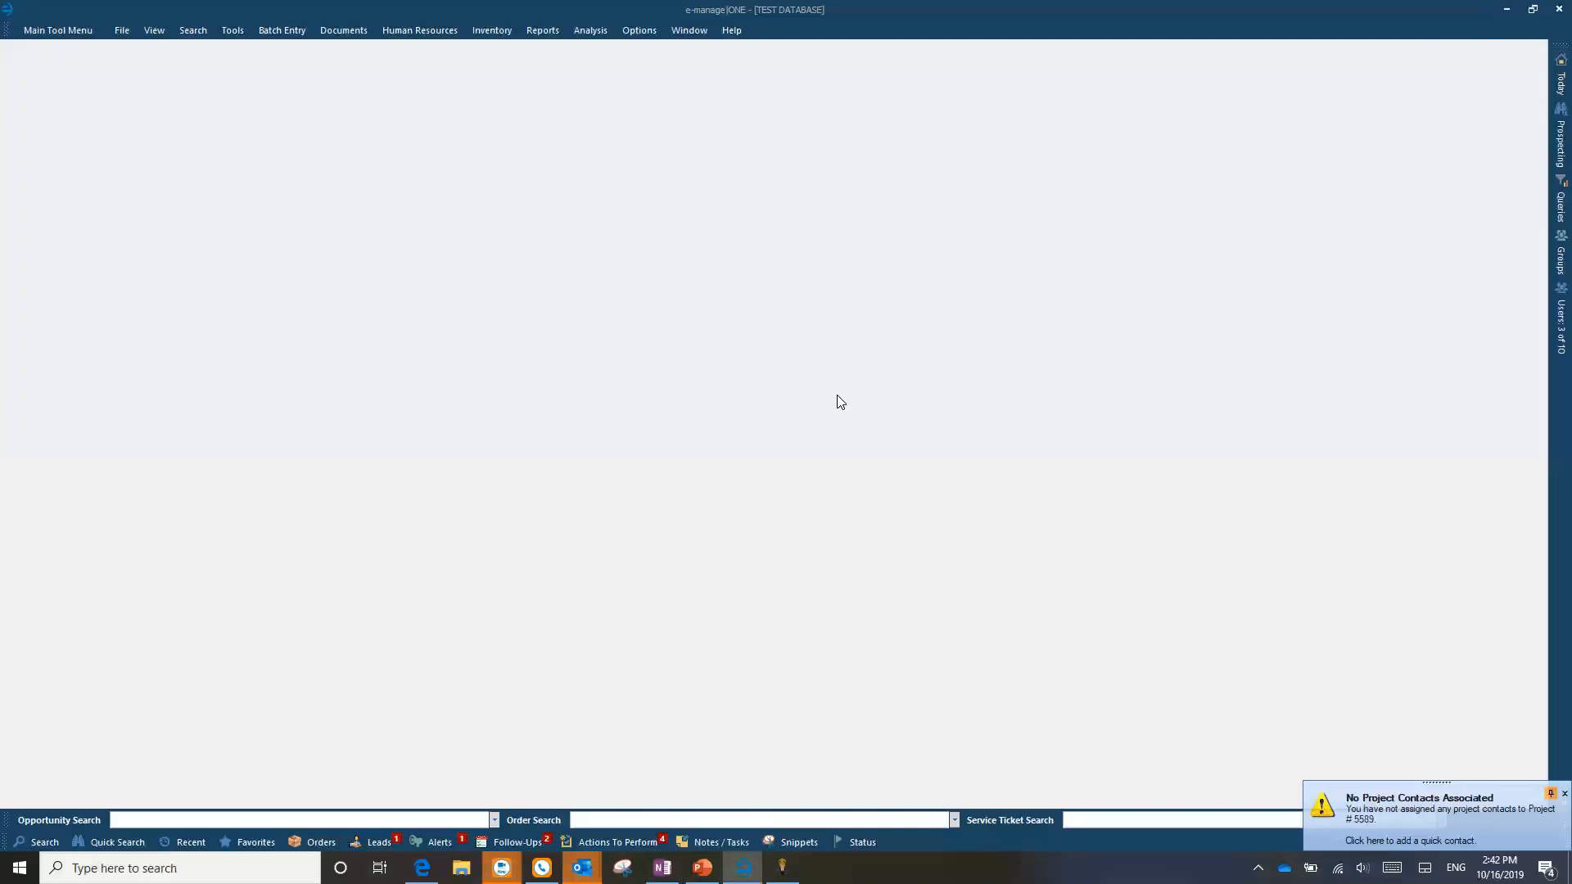
Step: Open the search panel and enter the contact's last name in the Last Name field for a Contacts search
{"action": "left_click", "coordinate": [38, 842]}
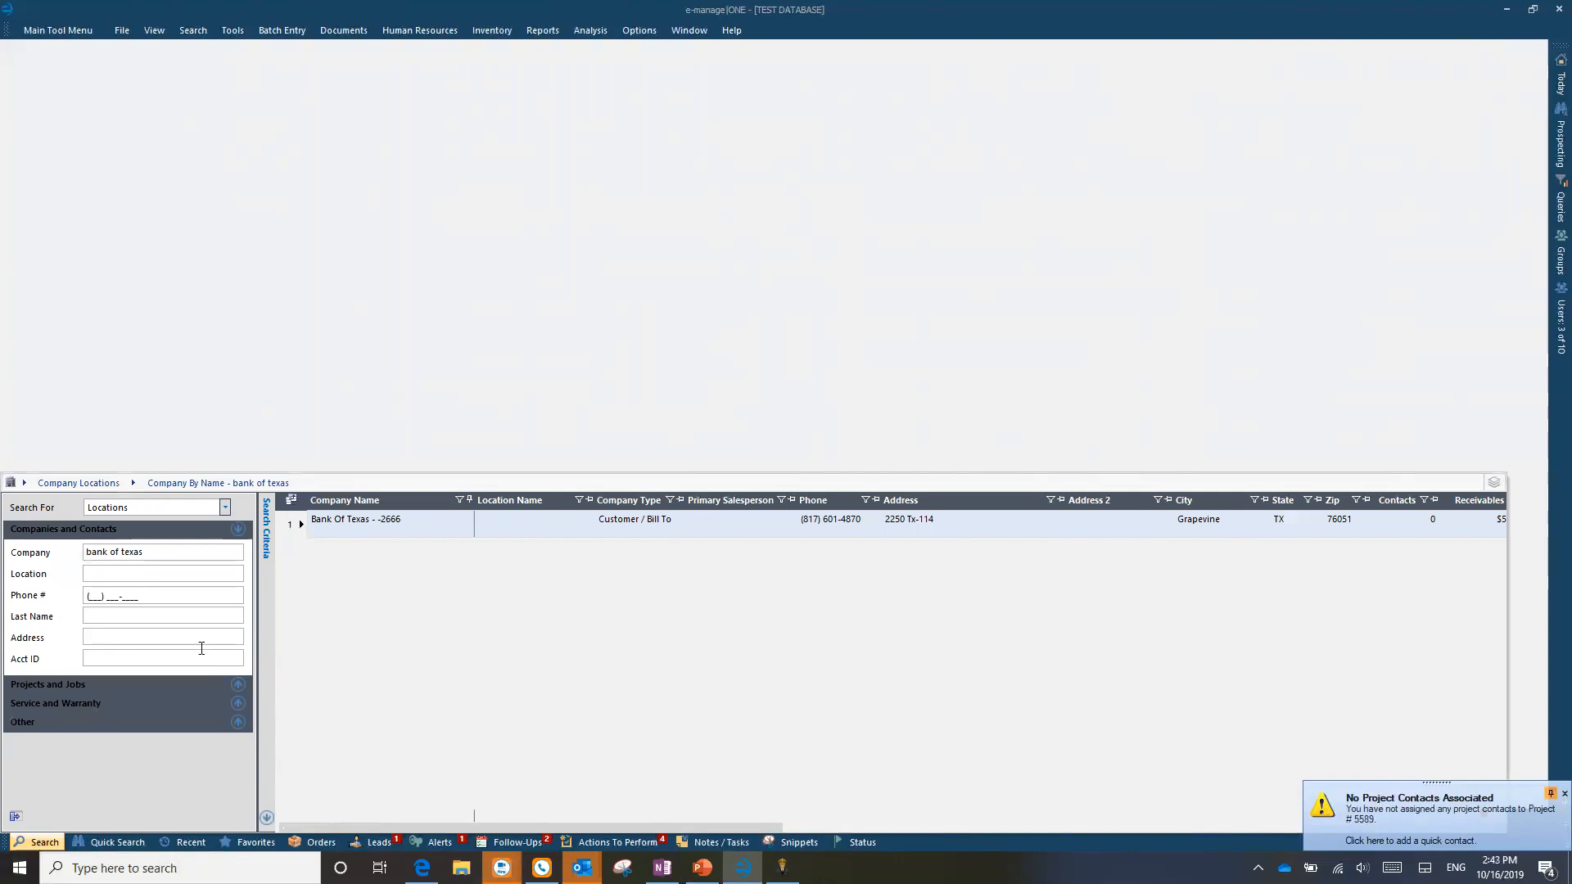
{"action": "left_click", "coordinate": [143, 617]}
{"action": "type", "text": "jones"}
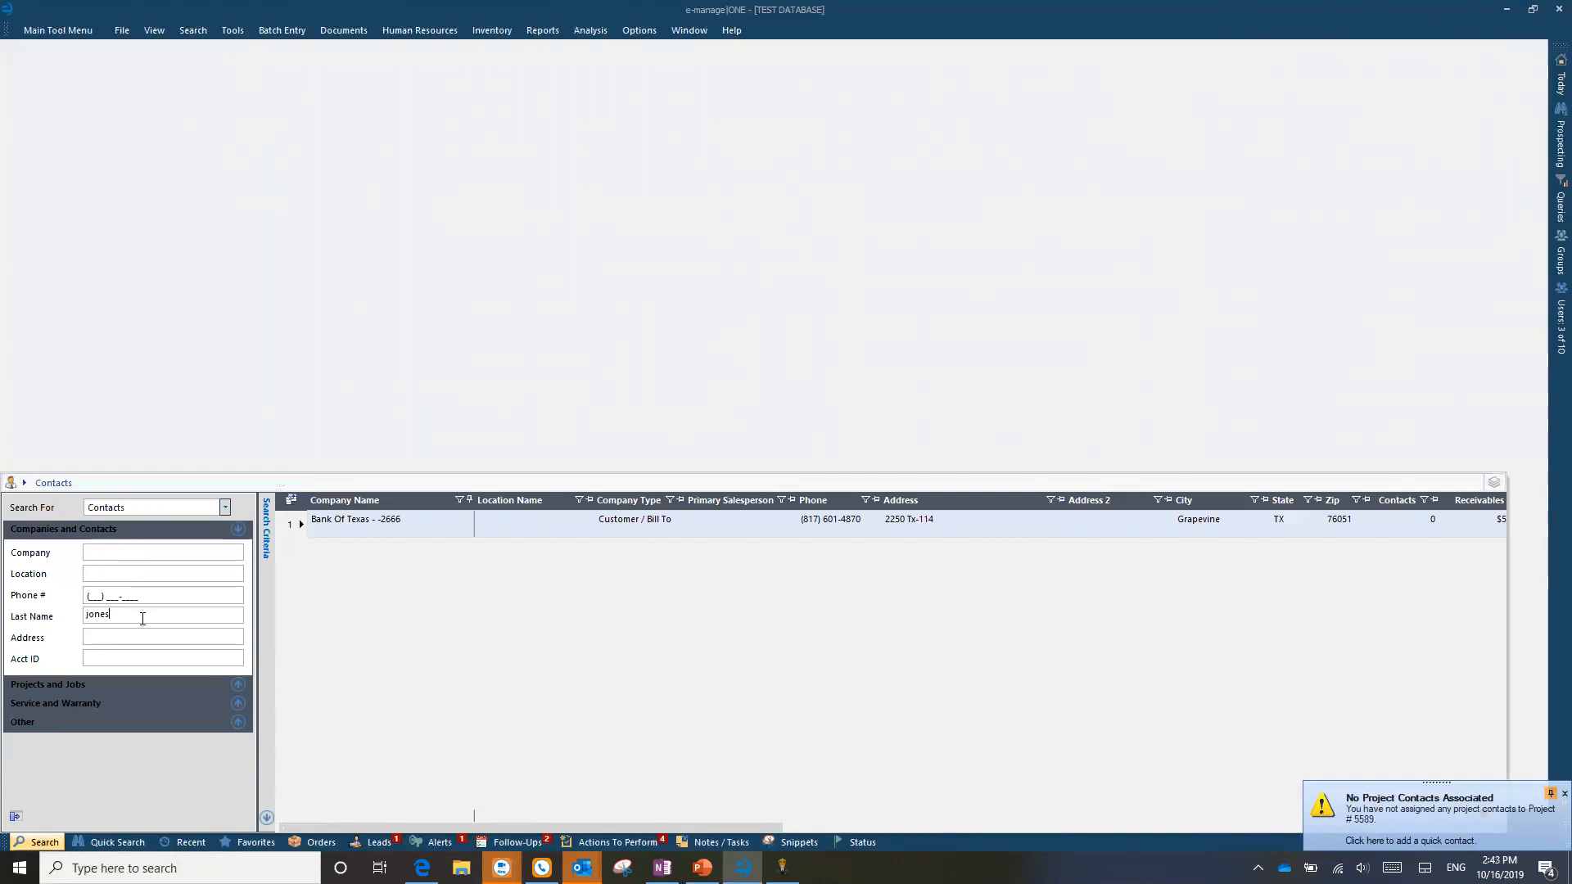
Step: Run the last-name contact search and review the options menu of the single matching contact
{"action": "key", "text": "Return"}
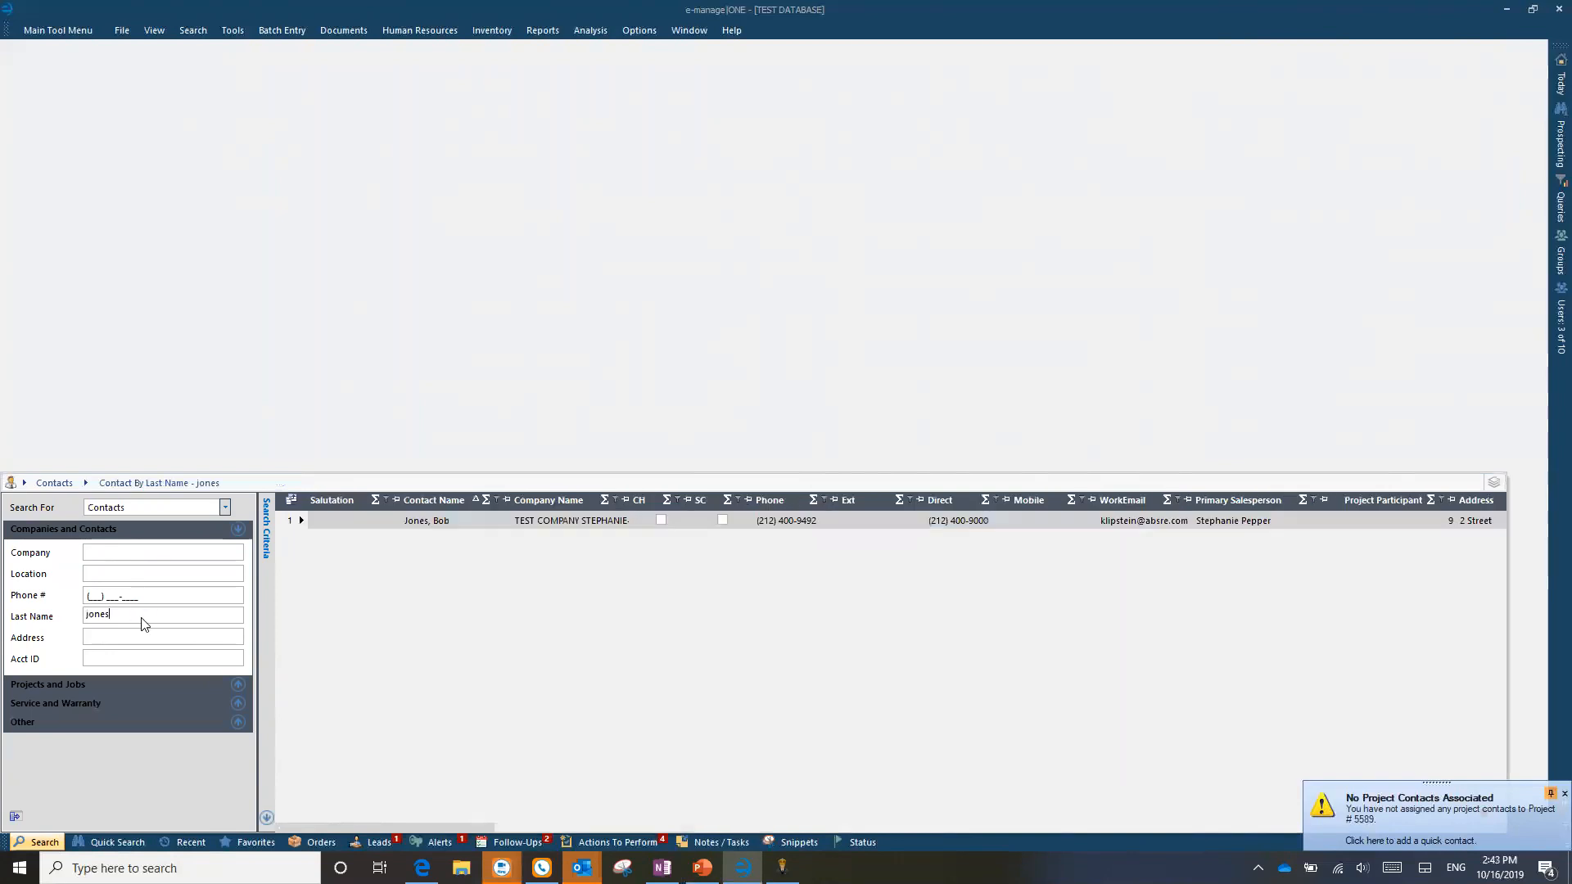
{"action": "left_click", "coordinate": [301, 521]}
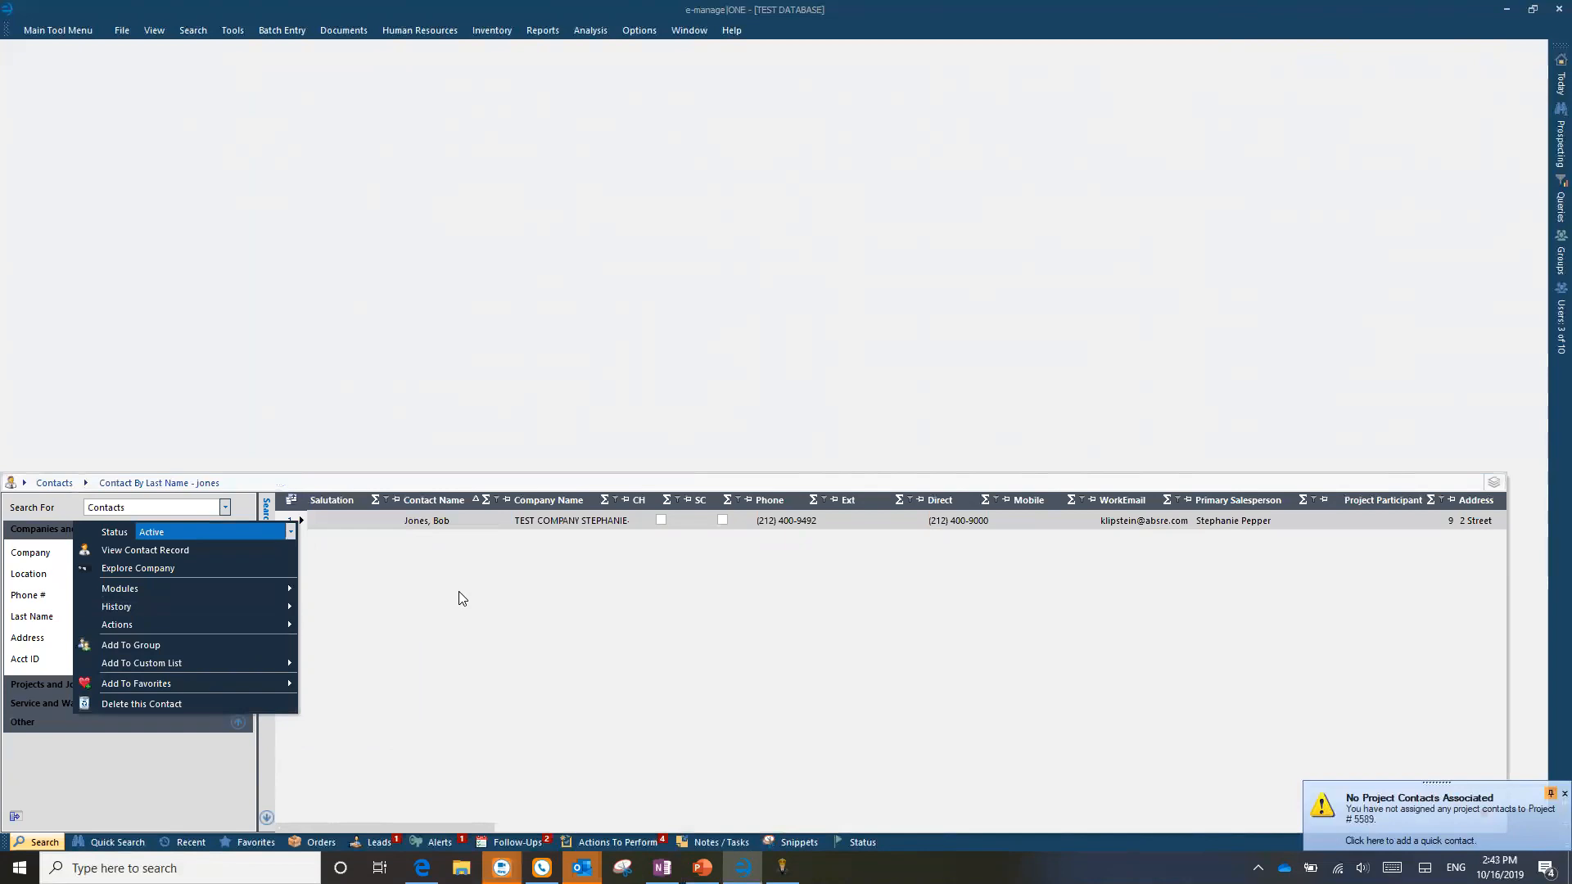
{"action": "left_click", "coordinate": [449, 617]}
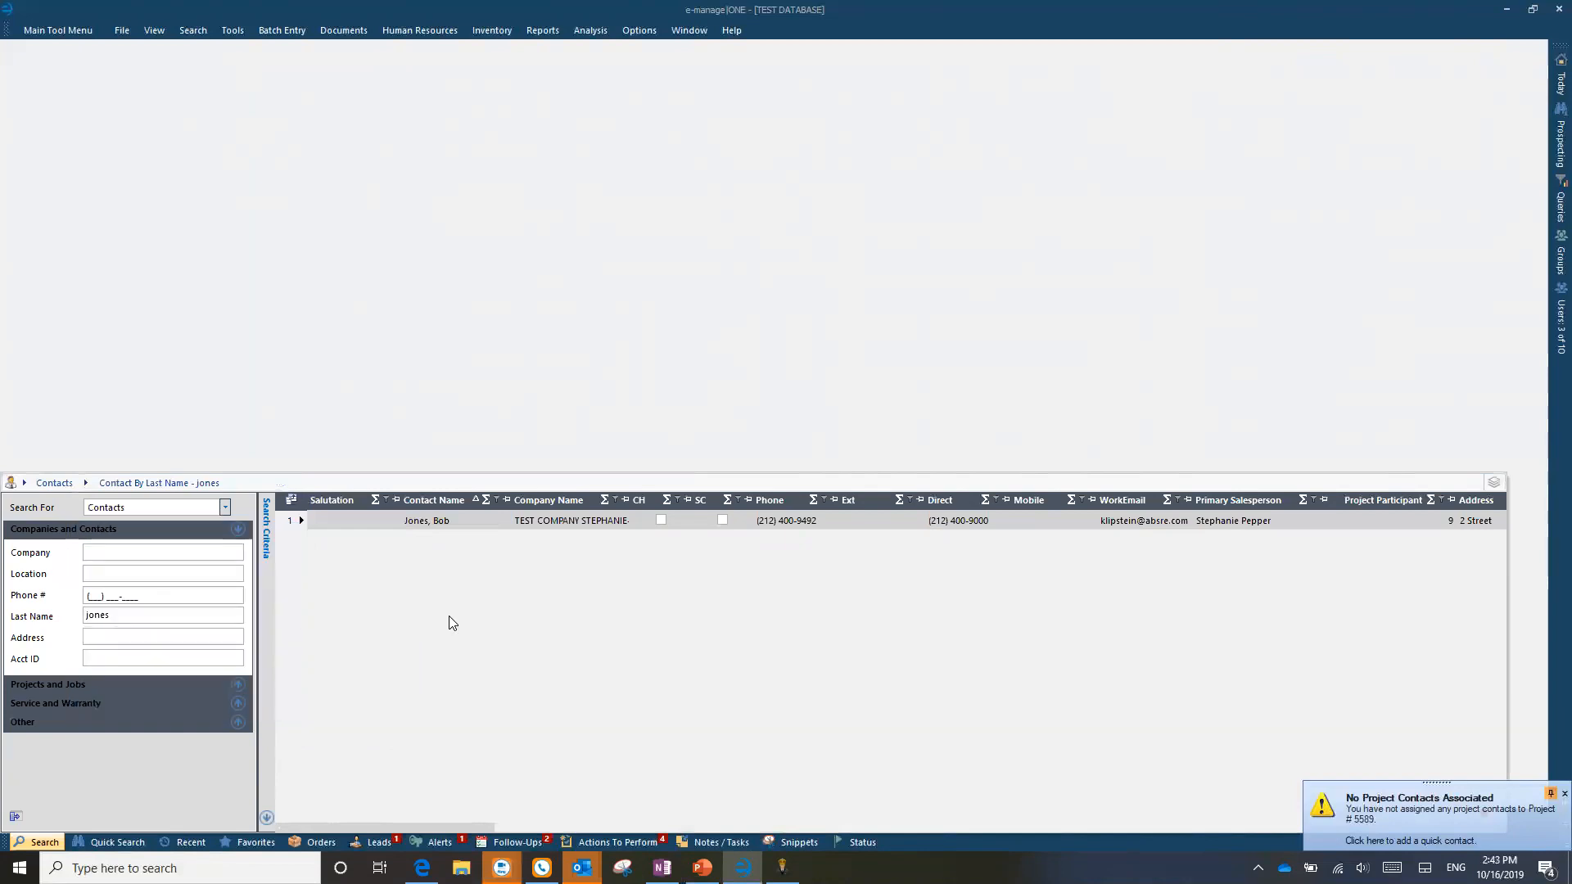
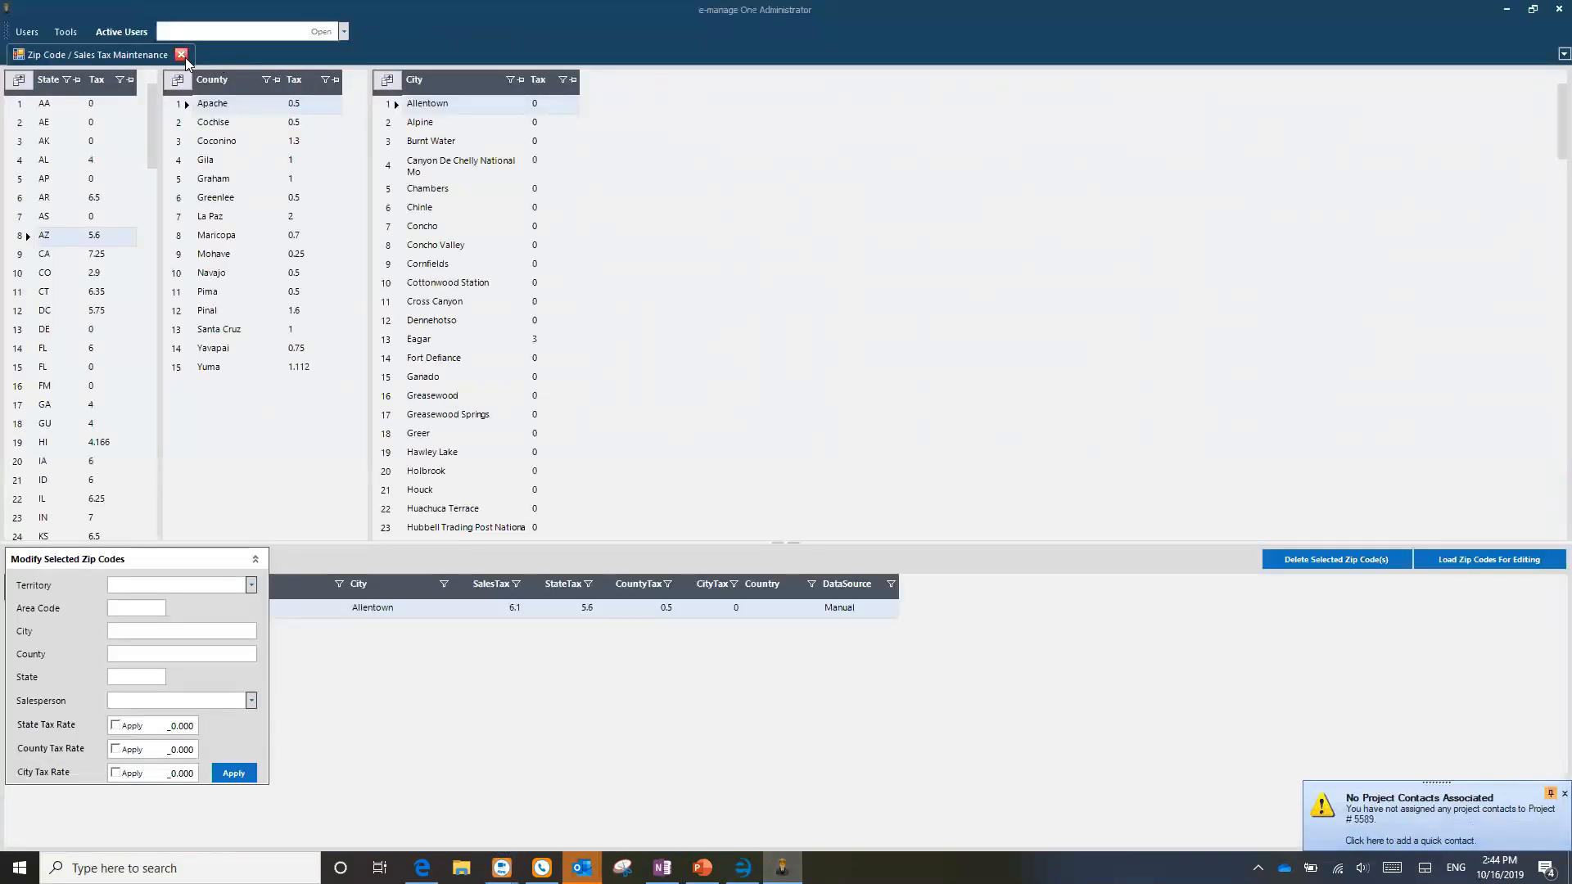
Step: Close Zip Code / Sales Tax Maintenance and open the Profile list under Users > User Rights Profiles Configuration
{"action": "left_click", "coordinate": [182, 55]}
{"action": "left_click", "coordinate": [28, 33]}
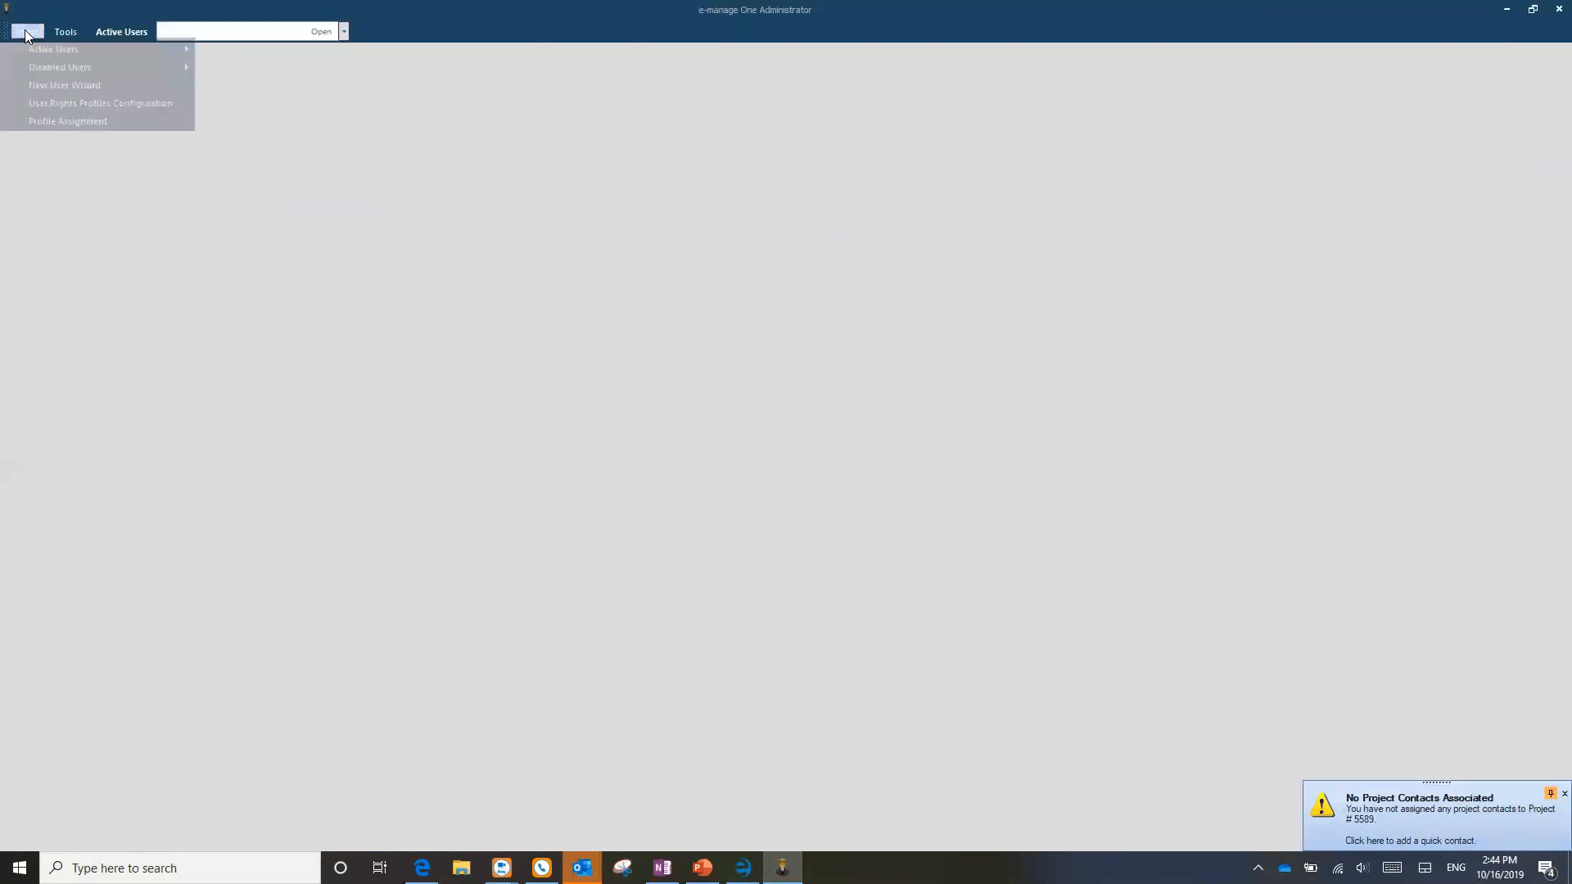
{"action": "left_click", "coordinate": [90, 103]}
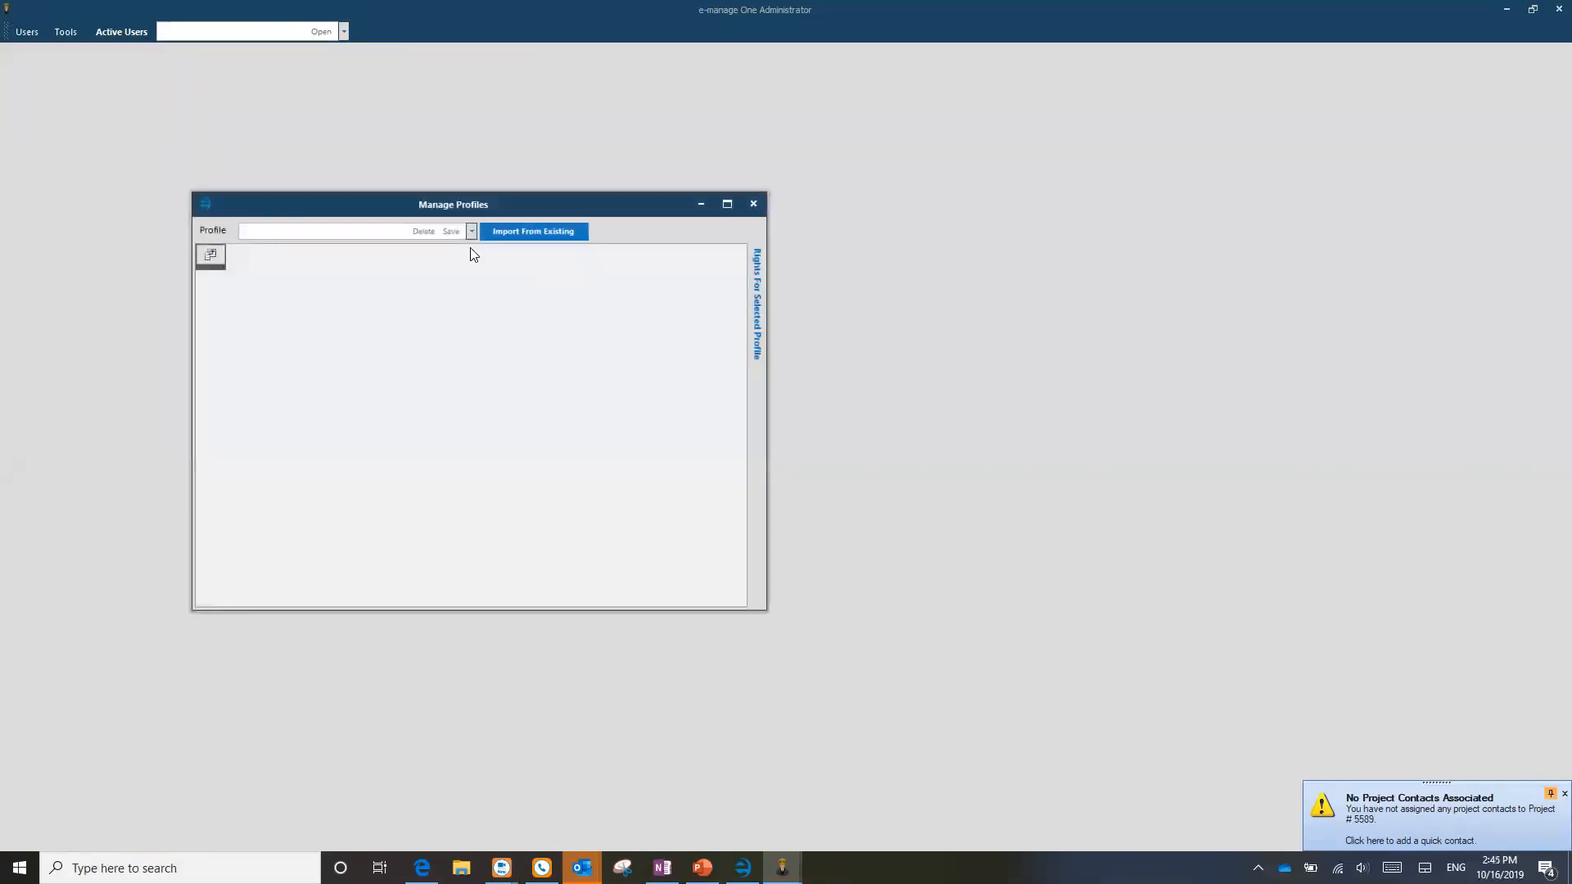
{"action": "left_click", "coordinate": [472, 230]}
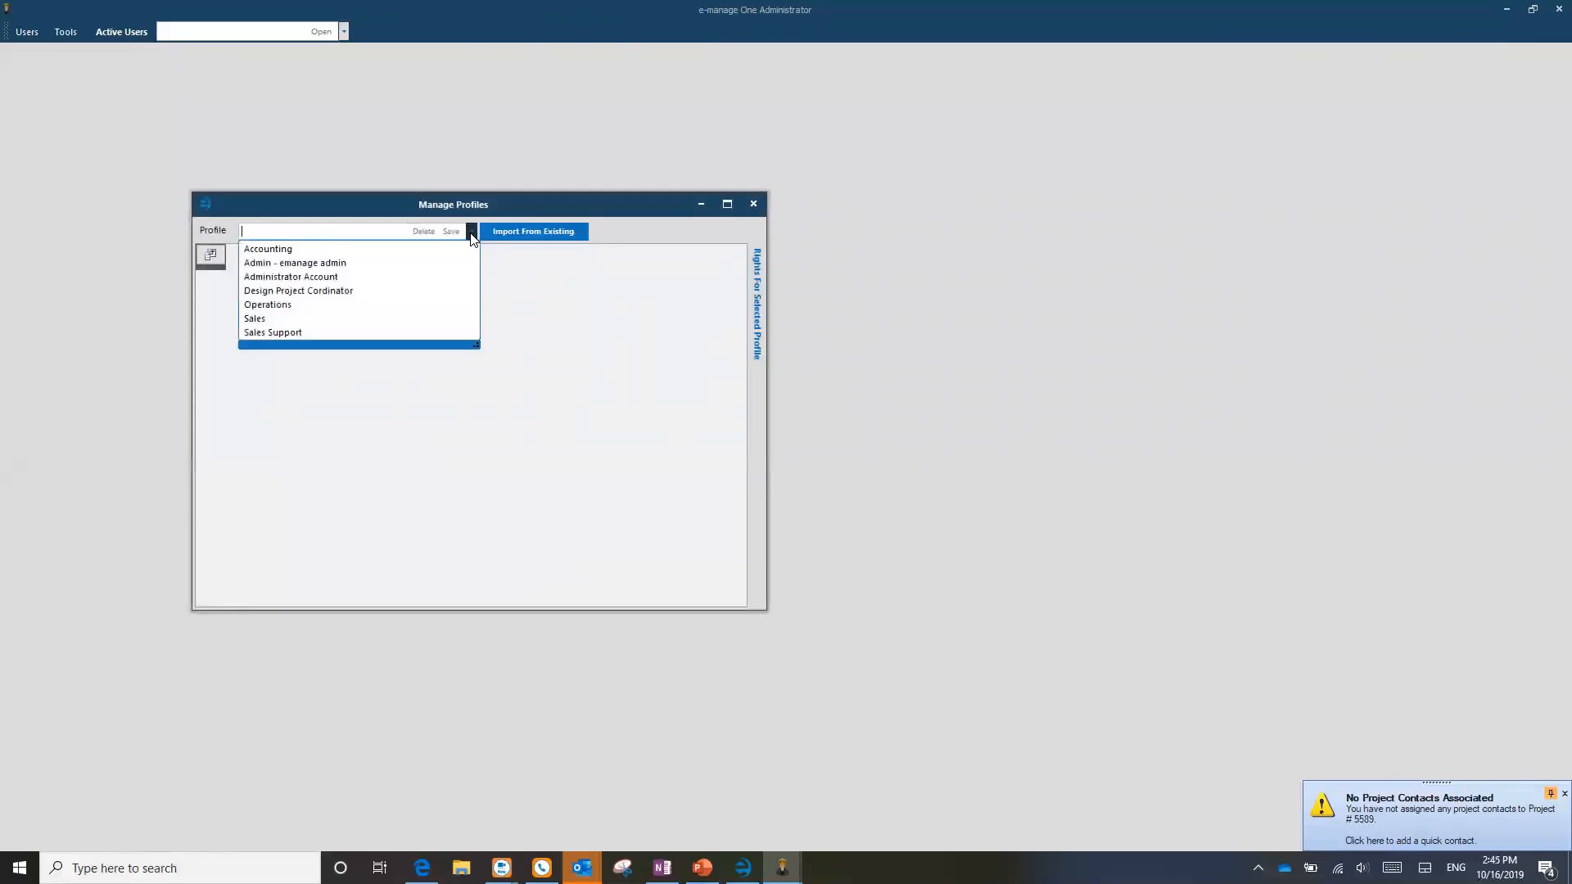
Step: Load the Design Project Cordinator profile, expand its granted Contact rights, then close Manage Profiles
{"action": "left_click", "coordinate": [295, 293]}
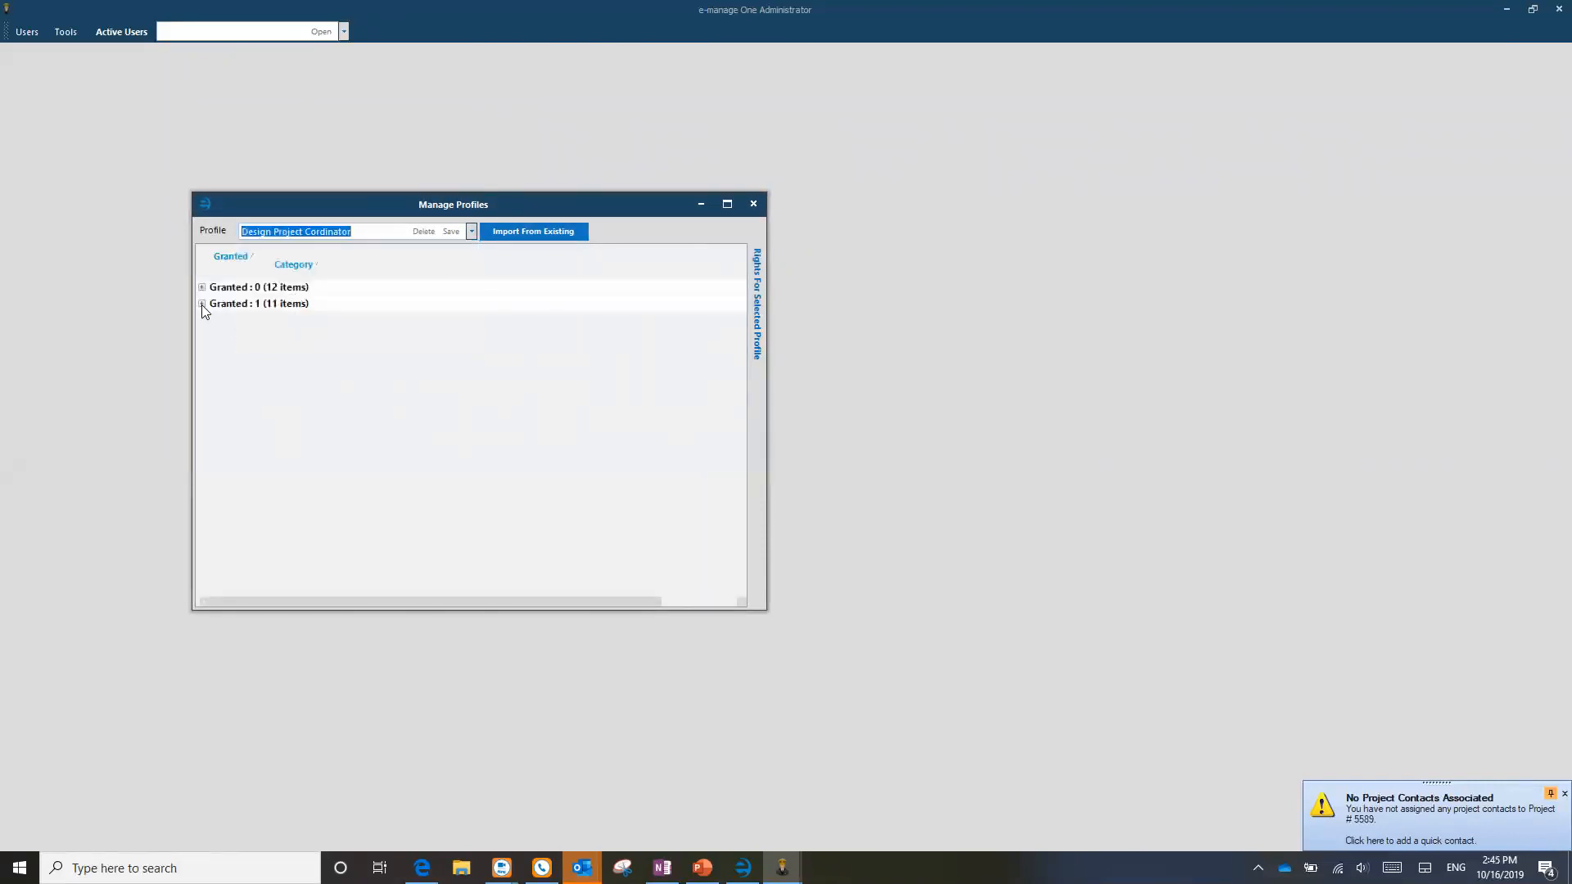
{"action": "left_click", "coordinate": [203, 303]}
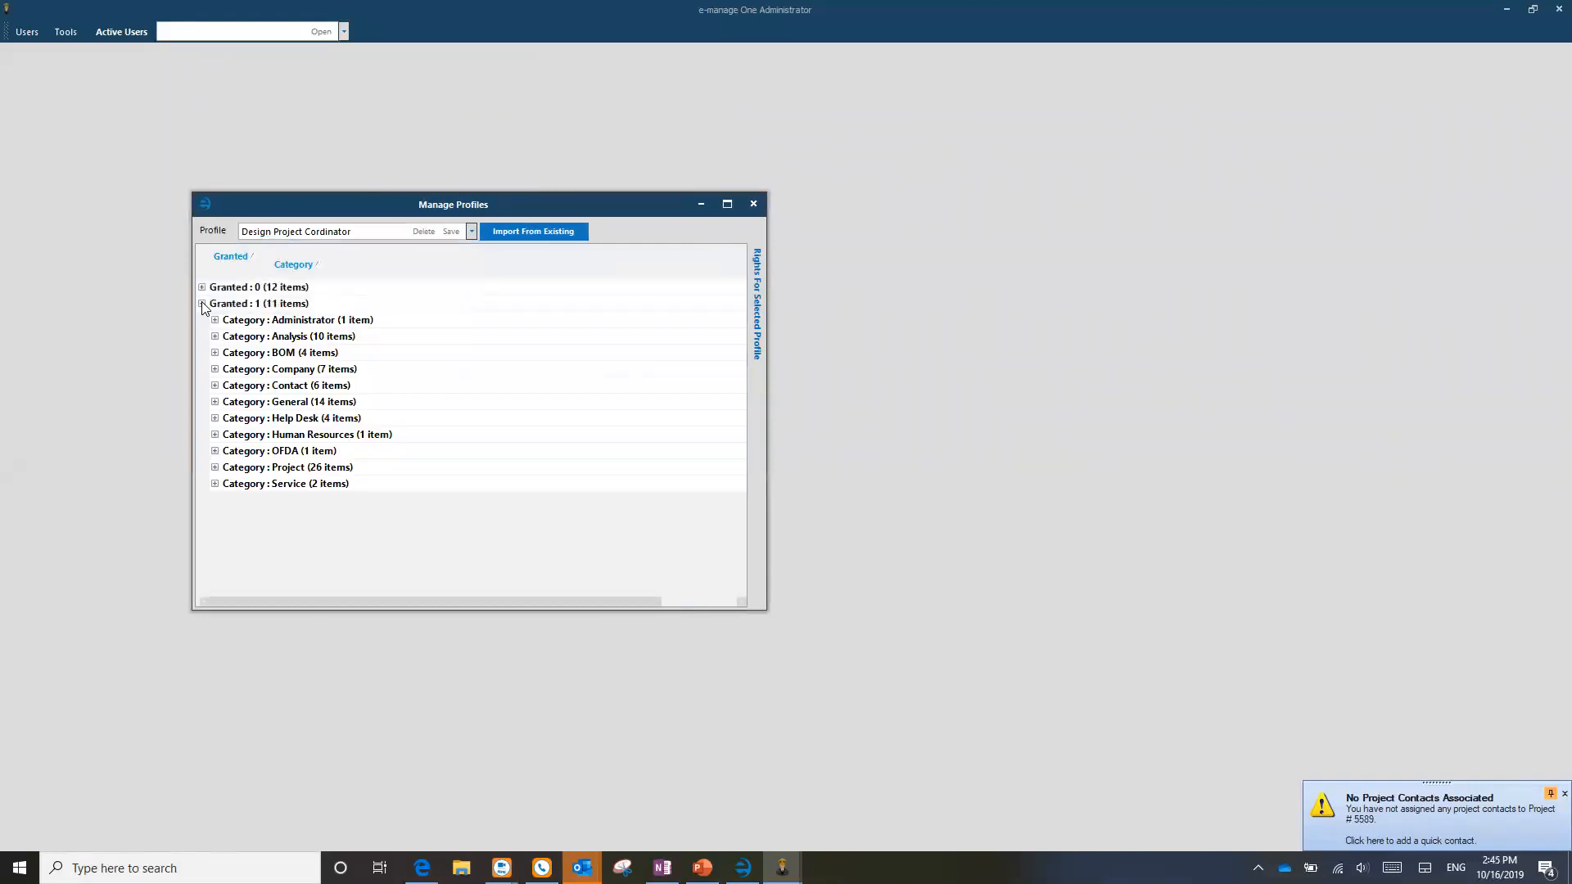
{"action": "left_click", "coordinate": [215, 386]}
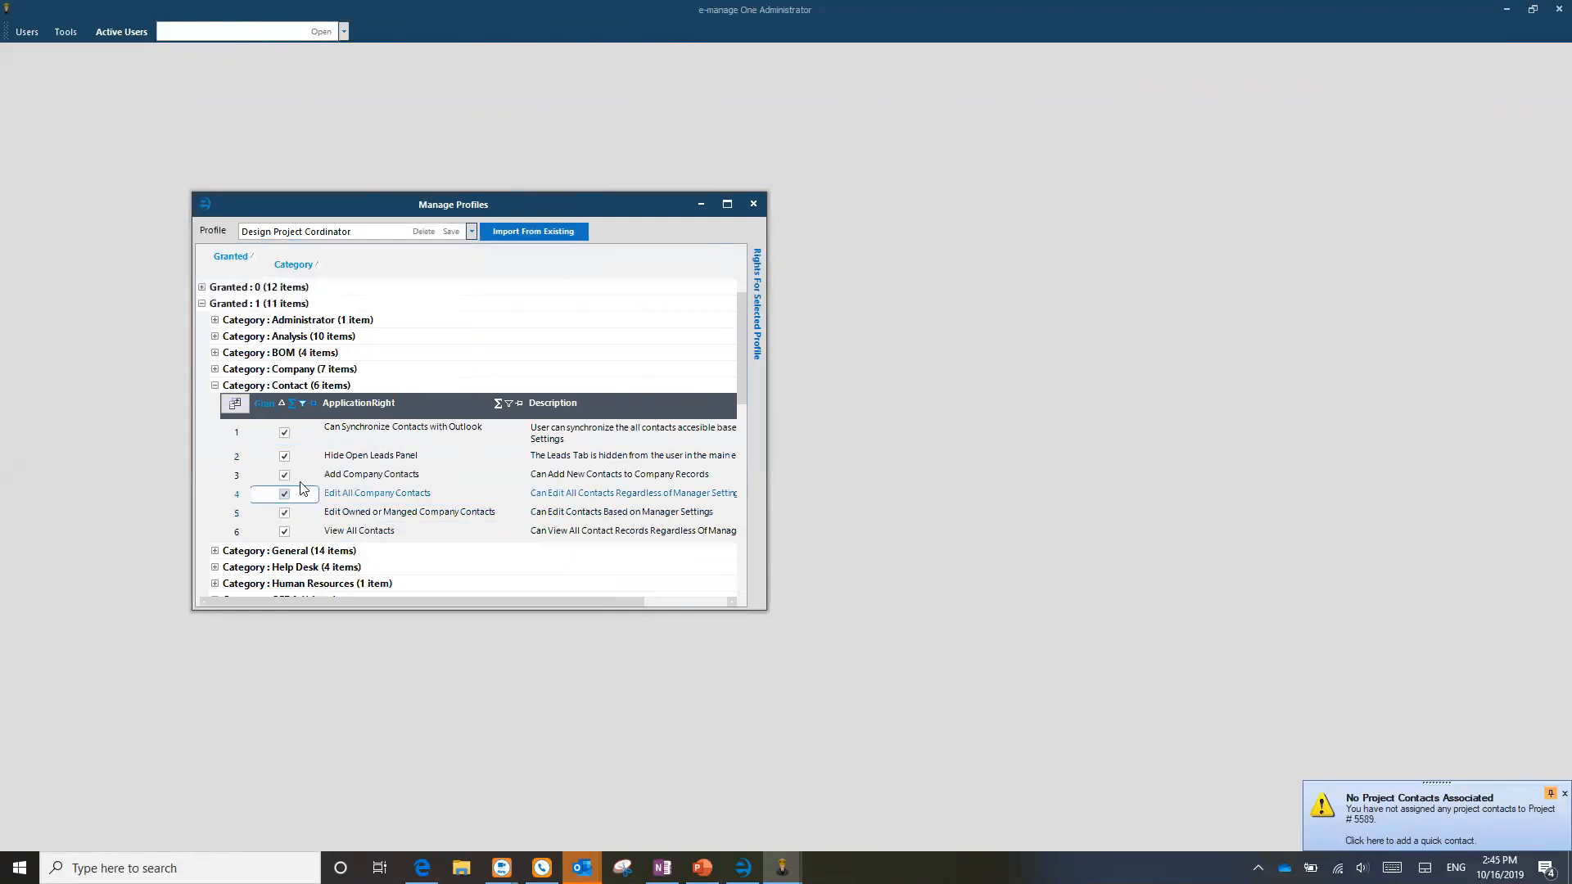
{"action": "left_click", "coordinate": [755, 204]}
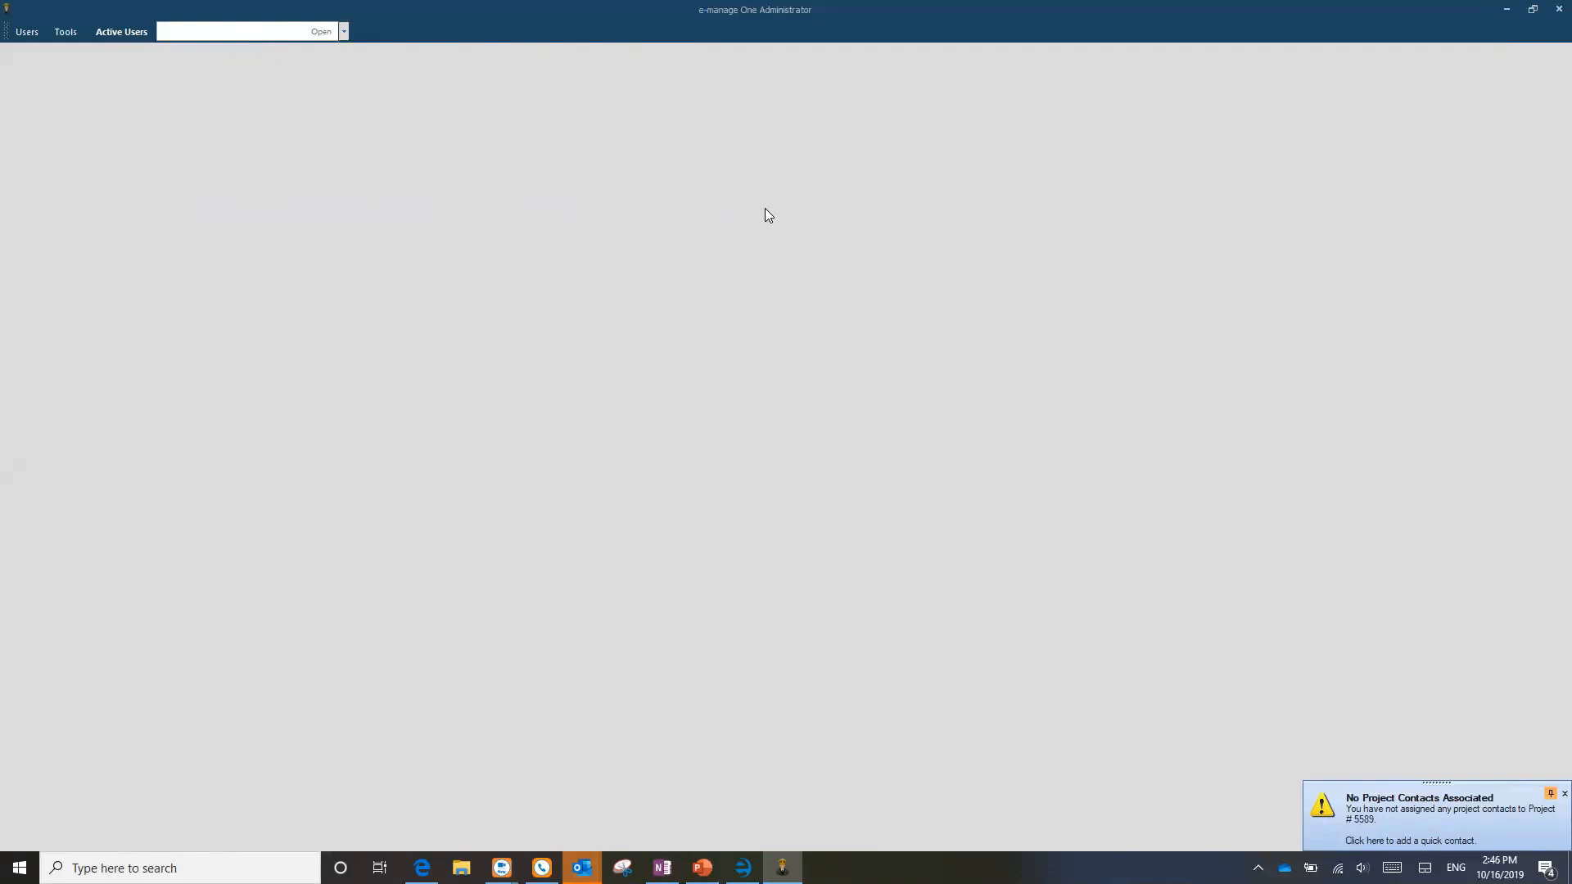
Step: Switch to the OneNote Back to the Basics notes, then to the e-manage|ONE main window
{"action": "left_click", "coordinate": [662, 867]}
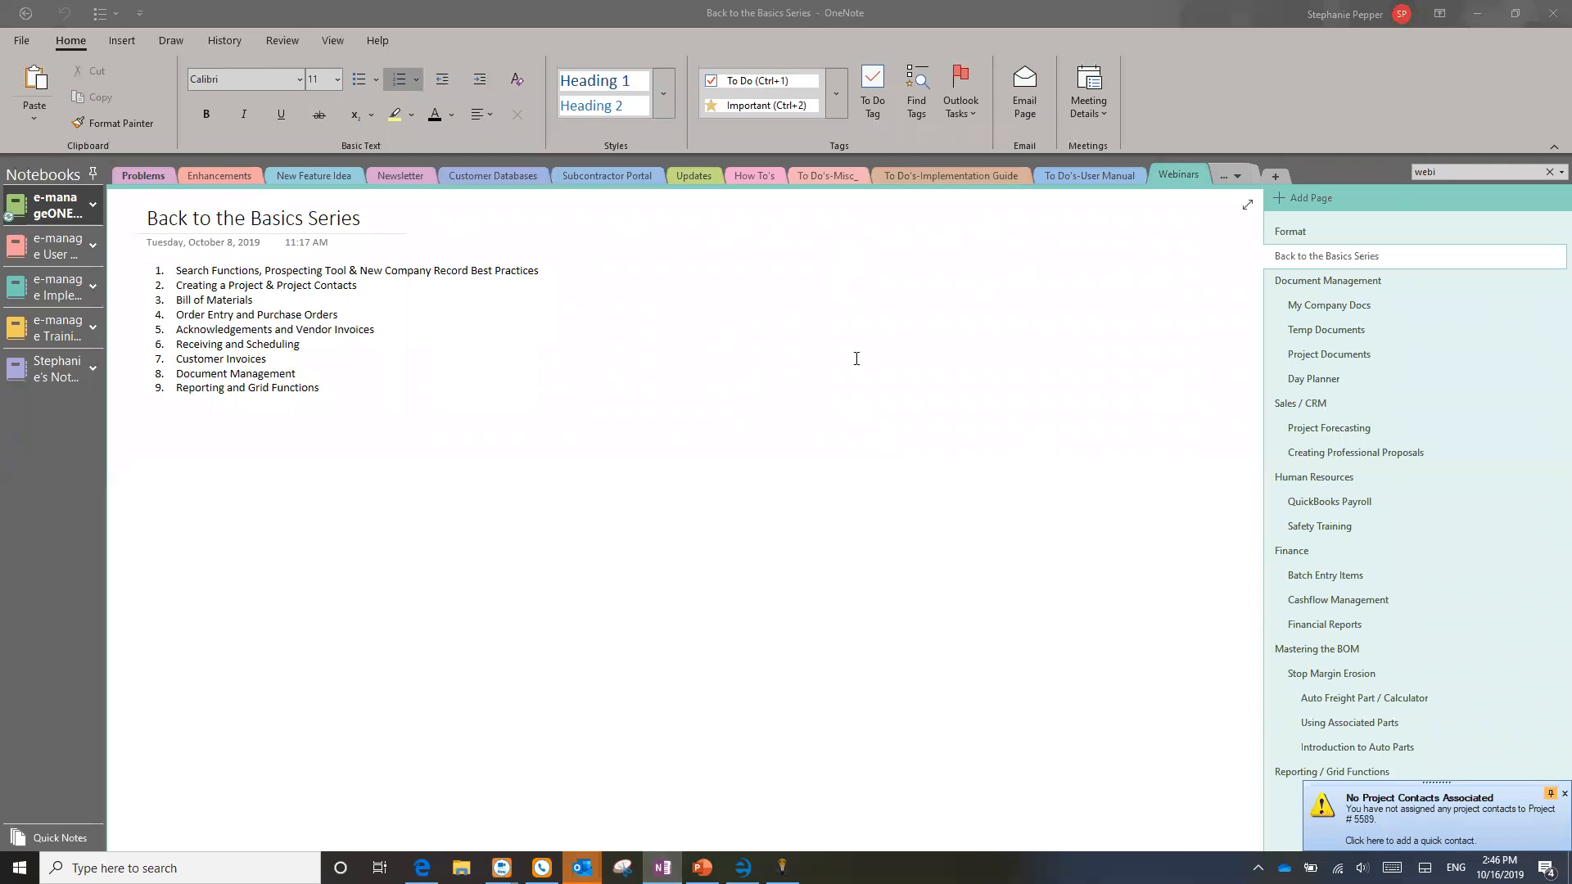
{"action": "left_click", "coordinate": [743, 867]}
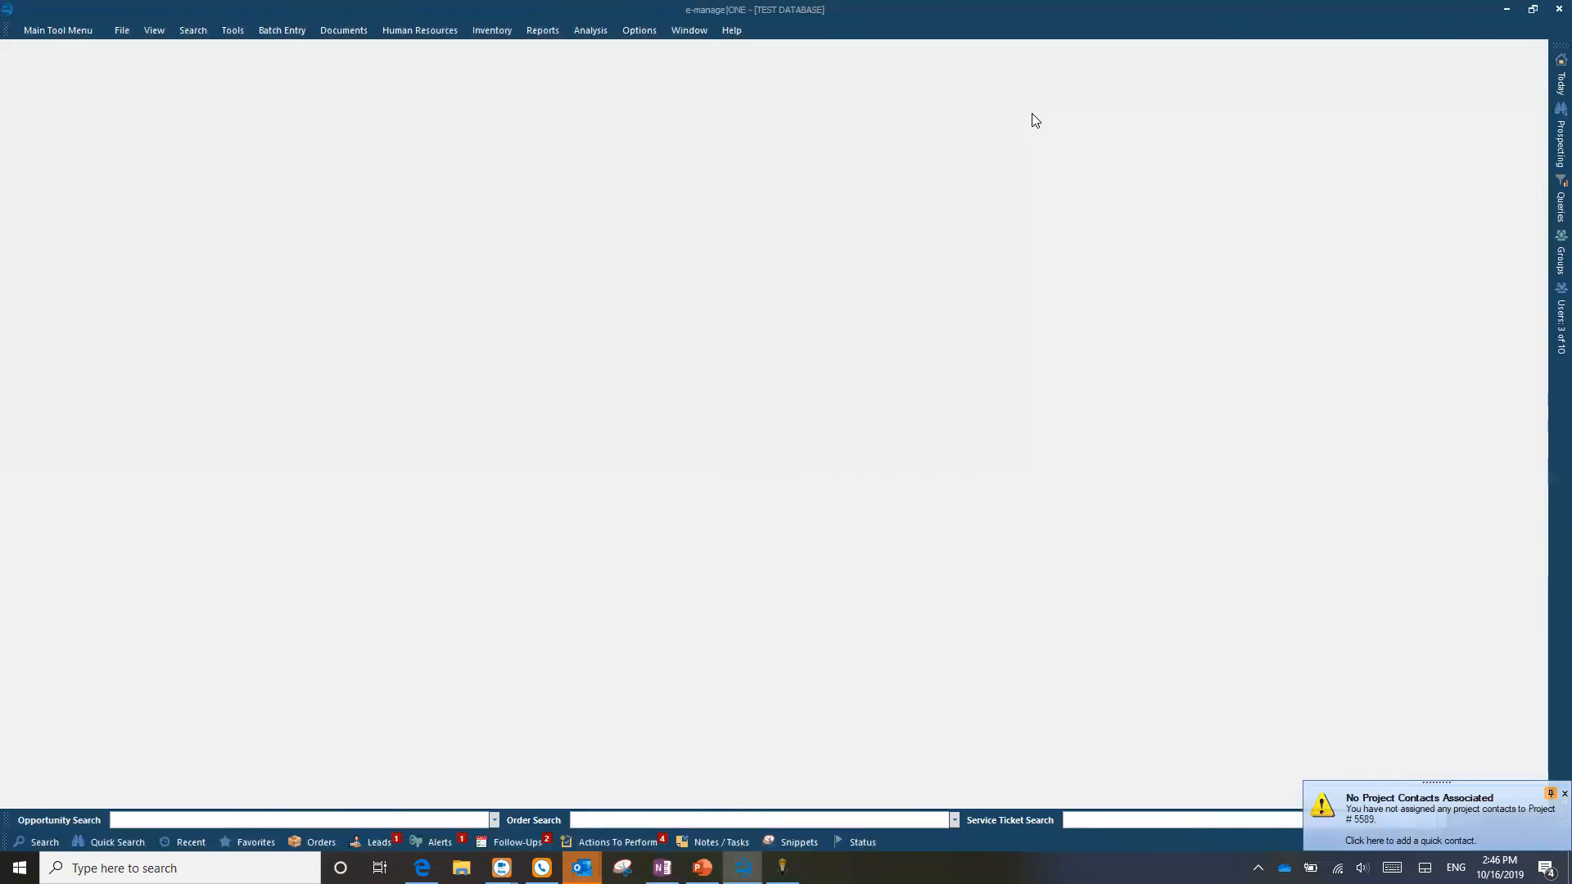
Step: Check the e-manage|ONE Help menu options, then return to the Back to the Basics page in OneNote
{"action": "left_click", "coordinate": [731, 30]}
{"action": "left_click", "coordinate": [663, 867]}
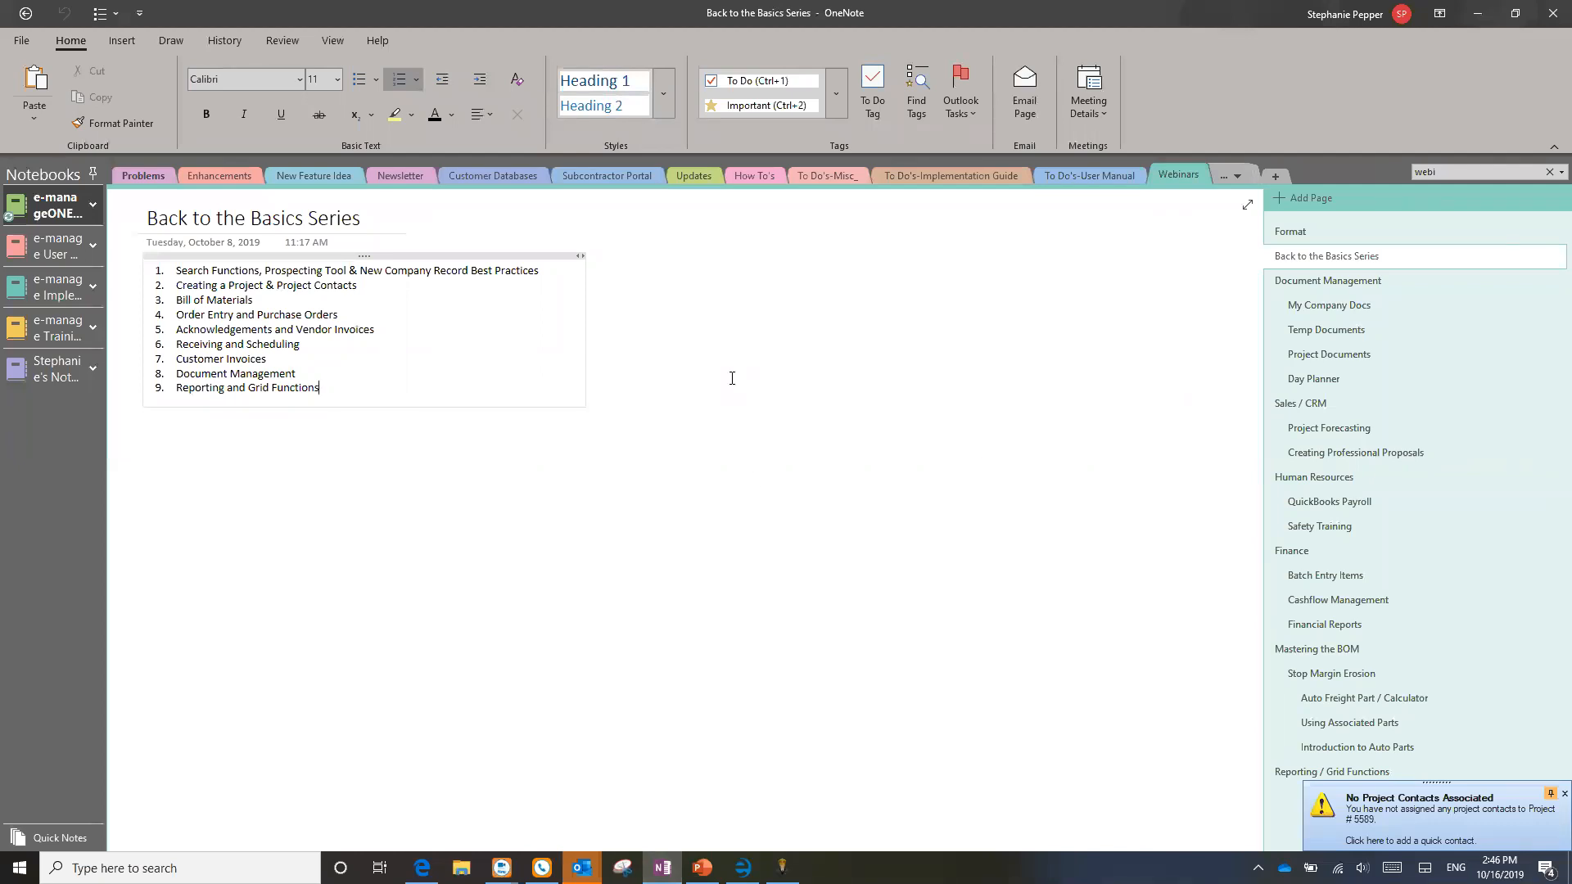
Step: Open the Quick Walkthroughs section of the e-manage User training notebook
{"action": "left_click", "coordinate": [47, 247]}
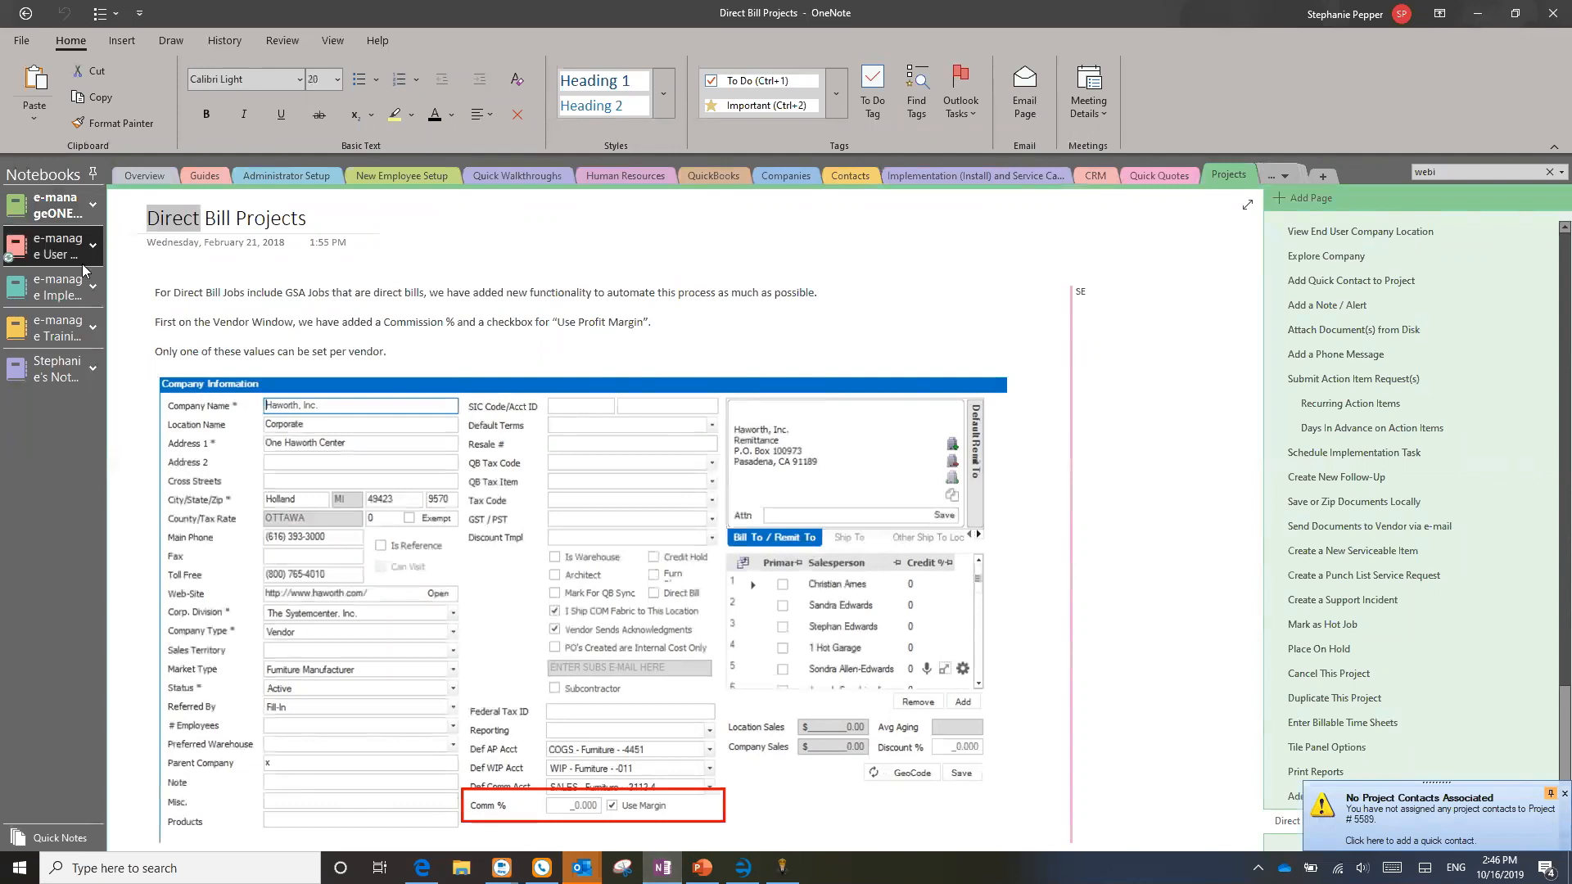
{"action": "left_click", "coordinate": [515, 174]}
{"action": "scroll", "coordinate": [737, 534], "scroll_direction": "up", "scroll_amount": 9}
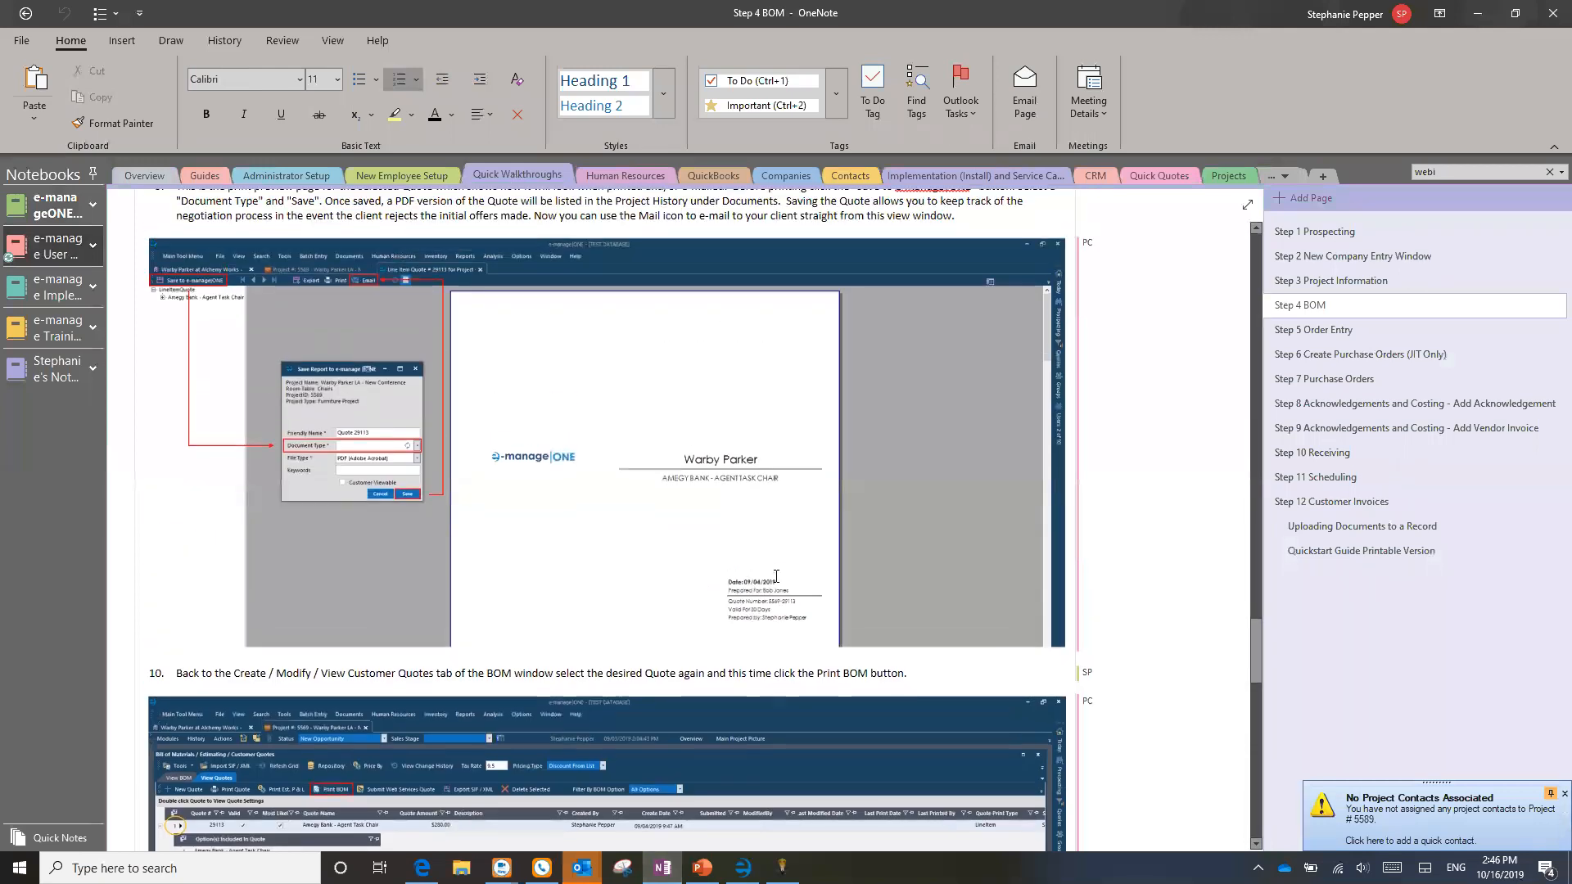
Step: Browse the Step 1 Prospecting and Step 4 BOM pages, ending on Step 1, then minimize OneNote
{"action": "left_click", "coordinate": [1331, 231]}
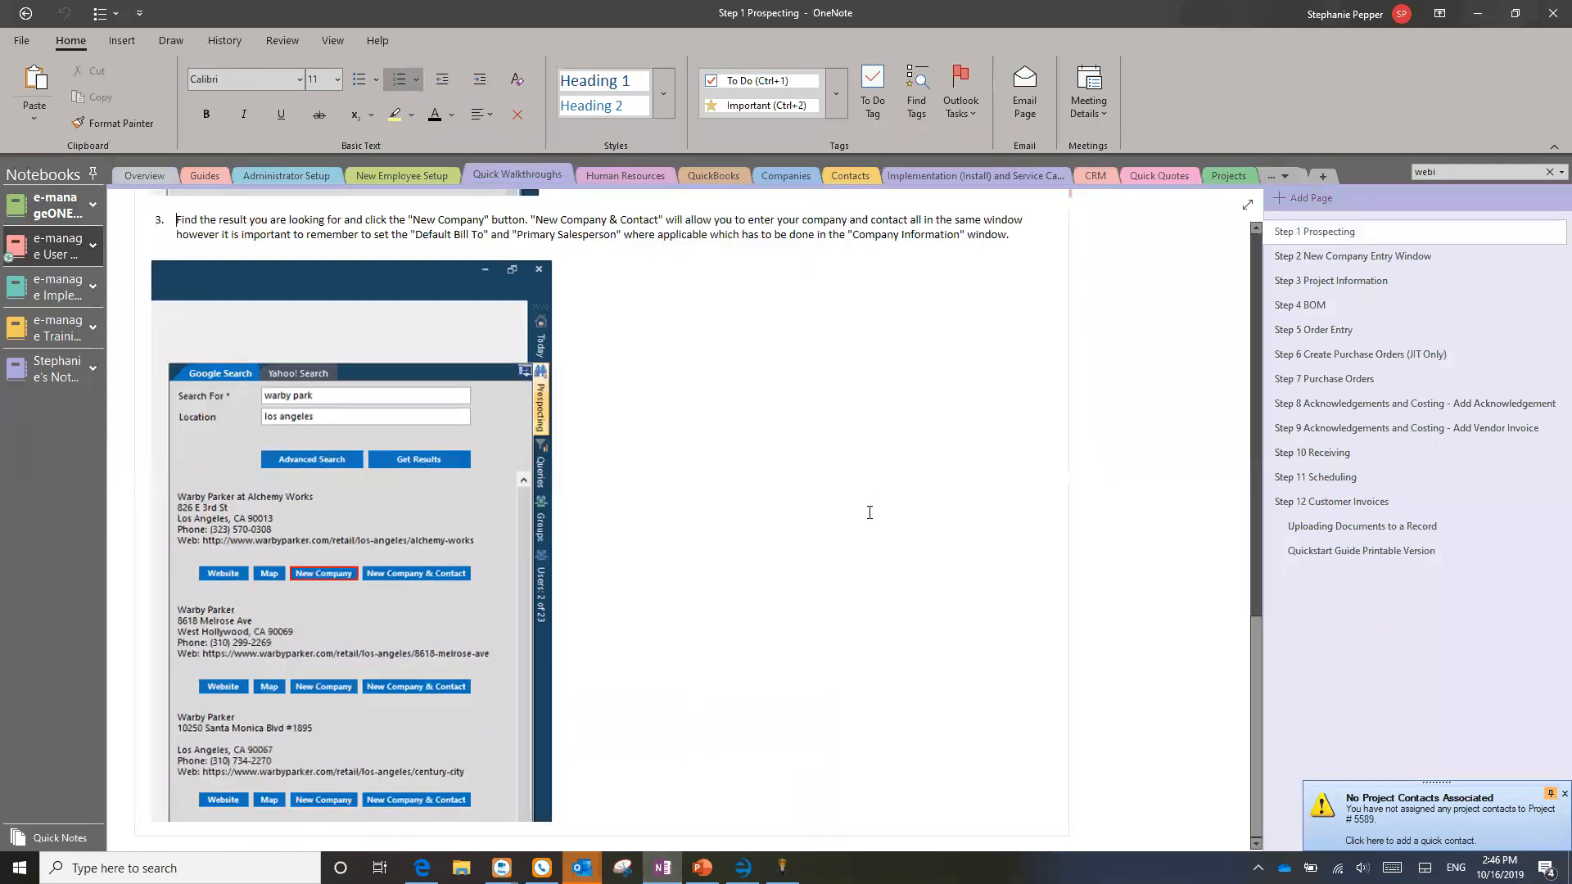
{"action": "scroll", "coordinate": [866, 508], "scroll_direction": "up", "scroll_amount": 10}
{"action": "scroll", "coordinate": [870, 513], "scroll_direction": "up", "scroll_amount": 1}
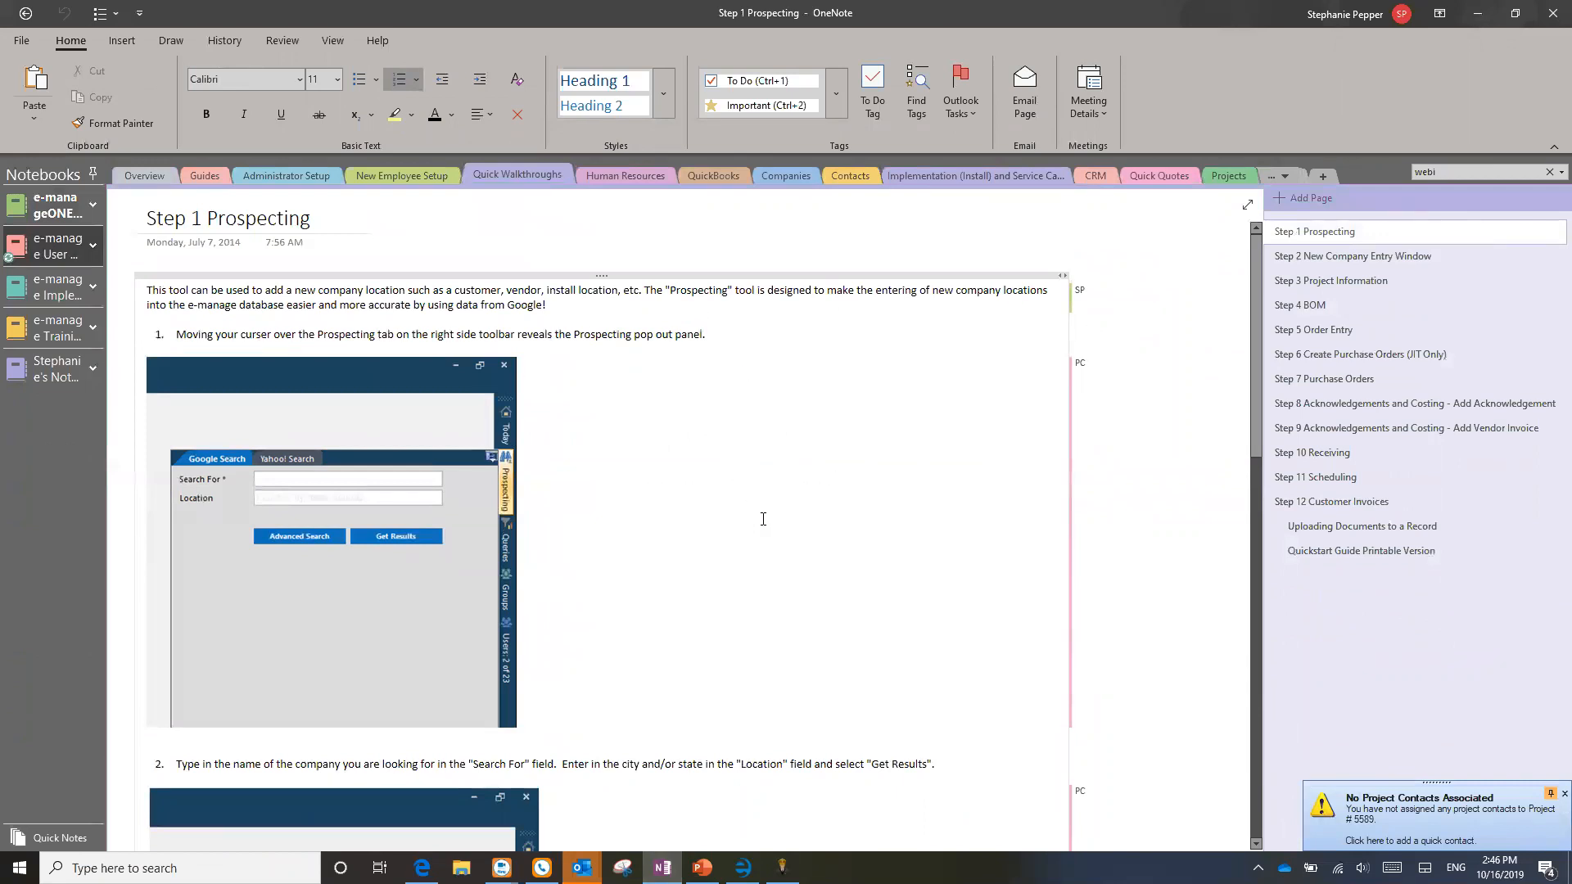
{"action": "left_click", "coordinate": [1309, 305]}
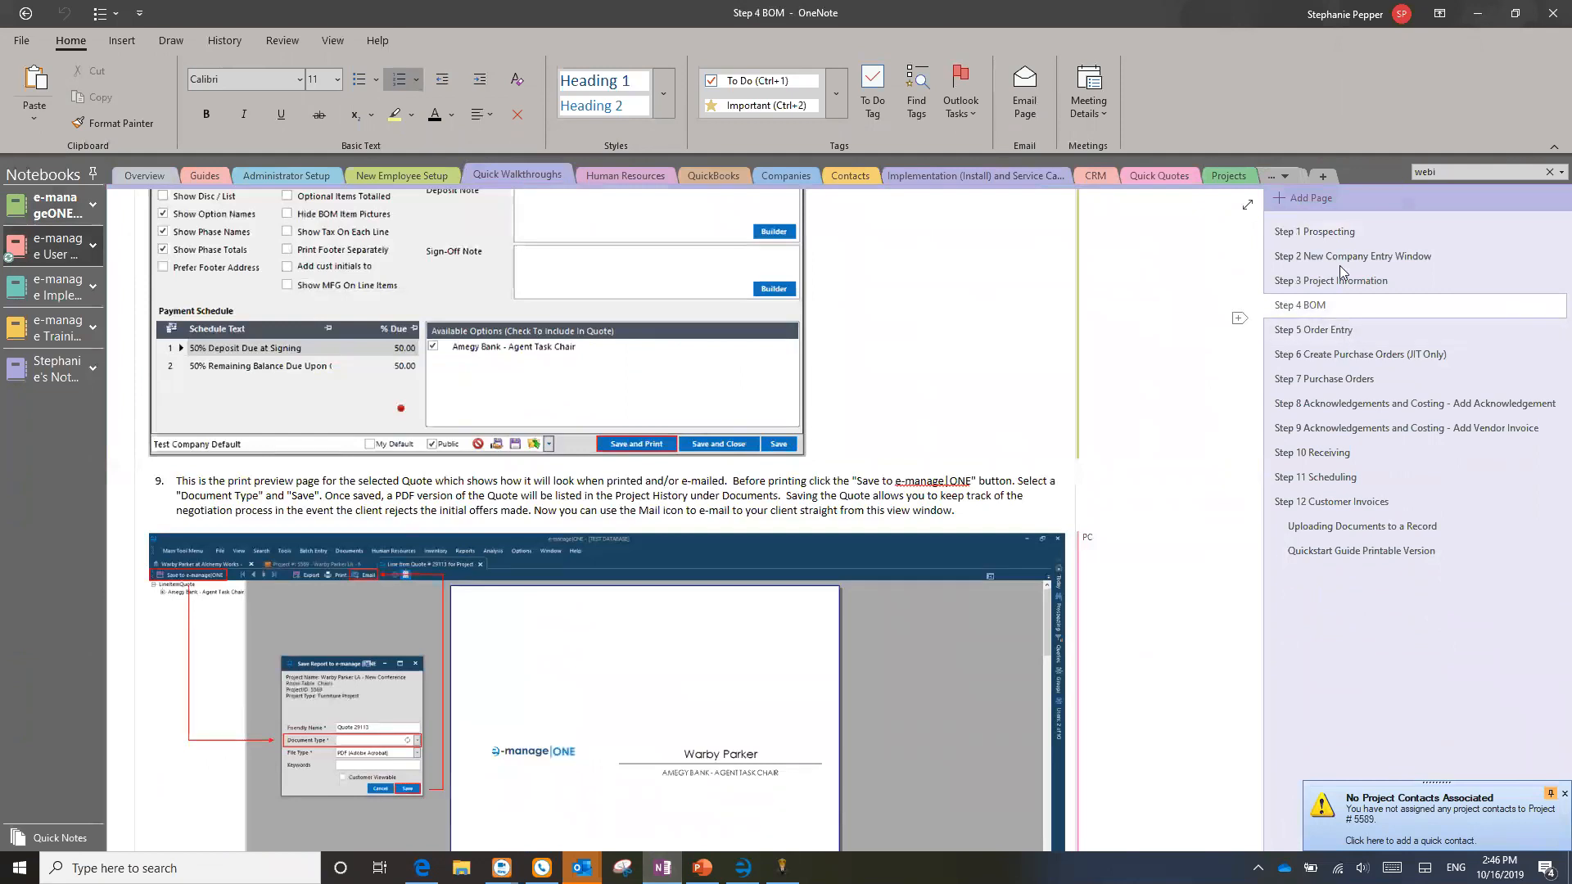
{"action": "left_click", "coordinate": [1344, 237]}
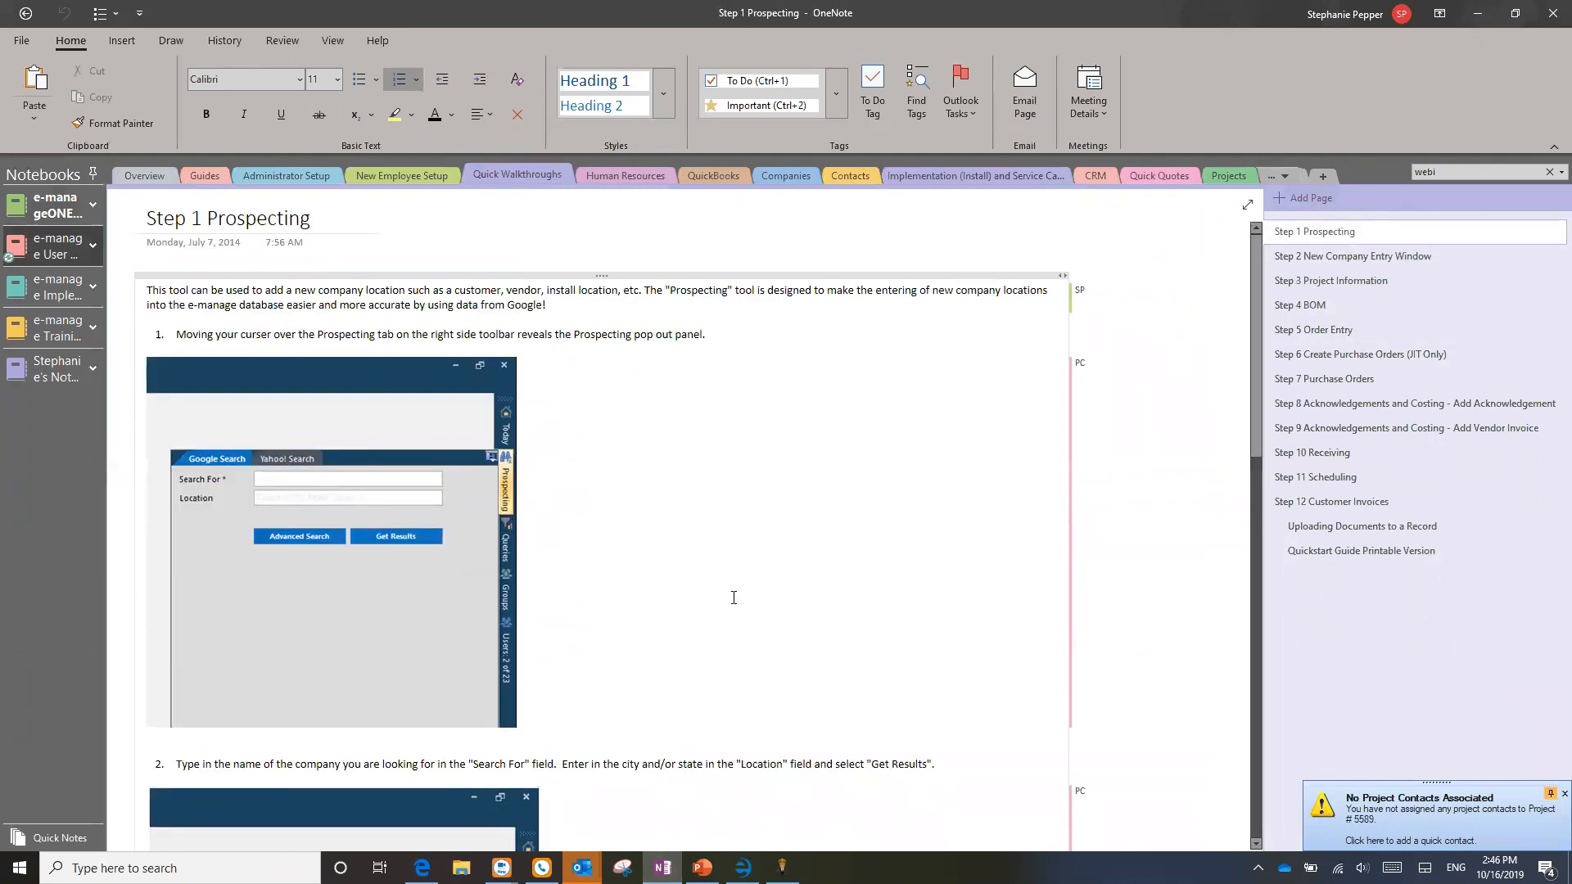
{"action": "left_click", "coordinate": [1478, 13]}
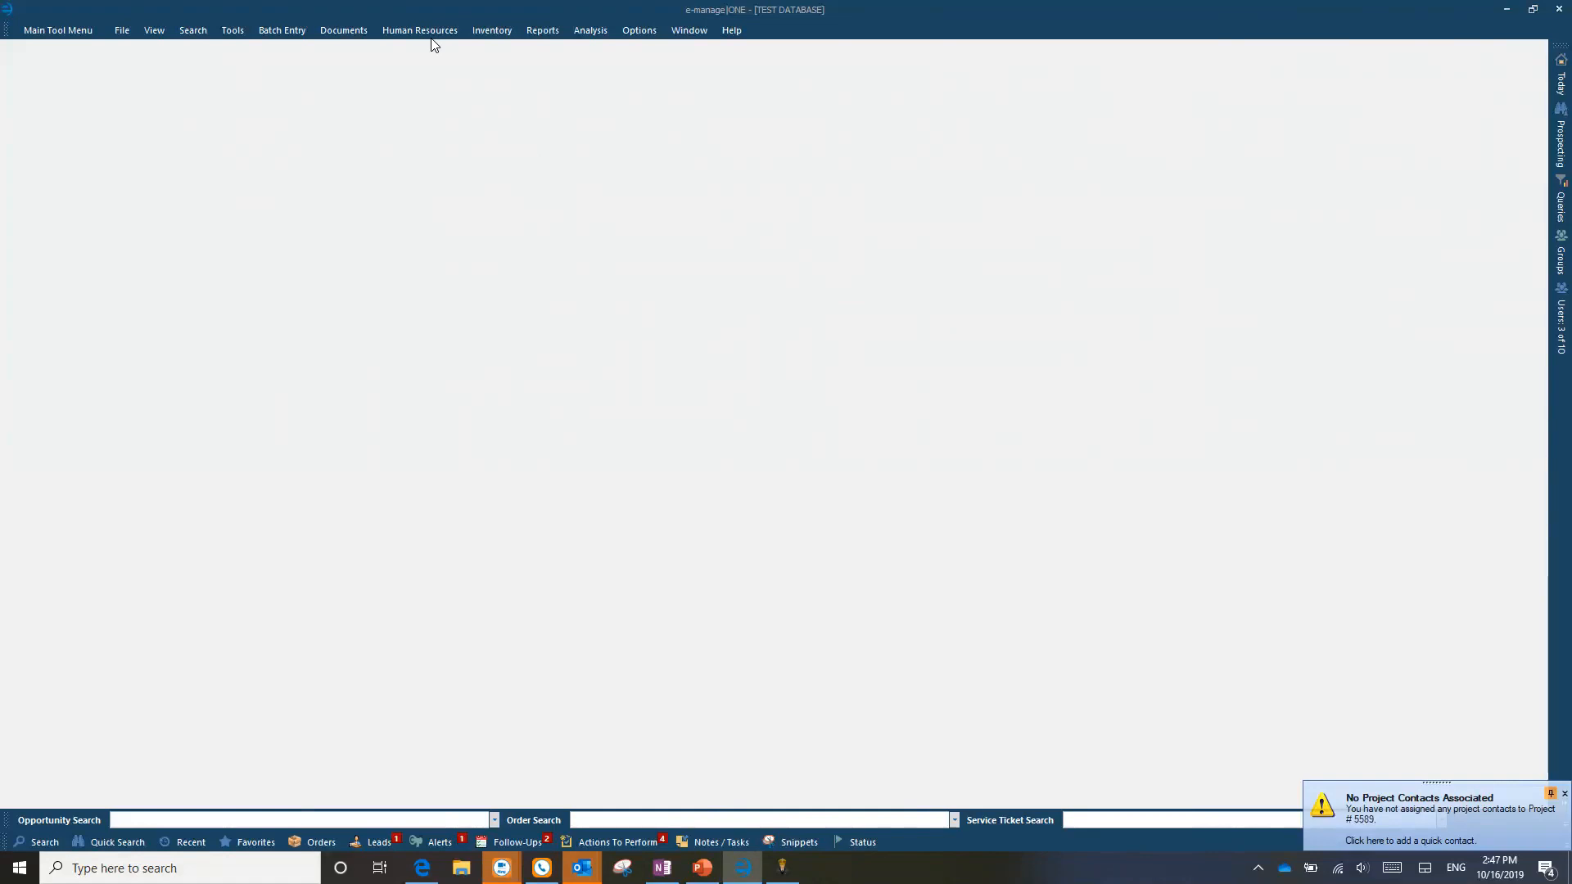
Step: Close the No Project Contacts Associated popup in the bottom-right corner
{"action": "left_click", "coordinate": [1547, 790]}
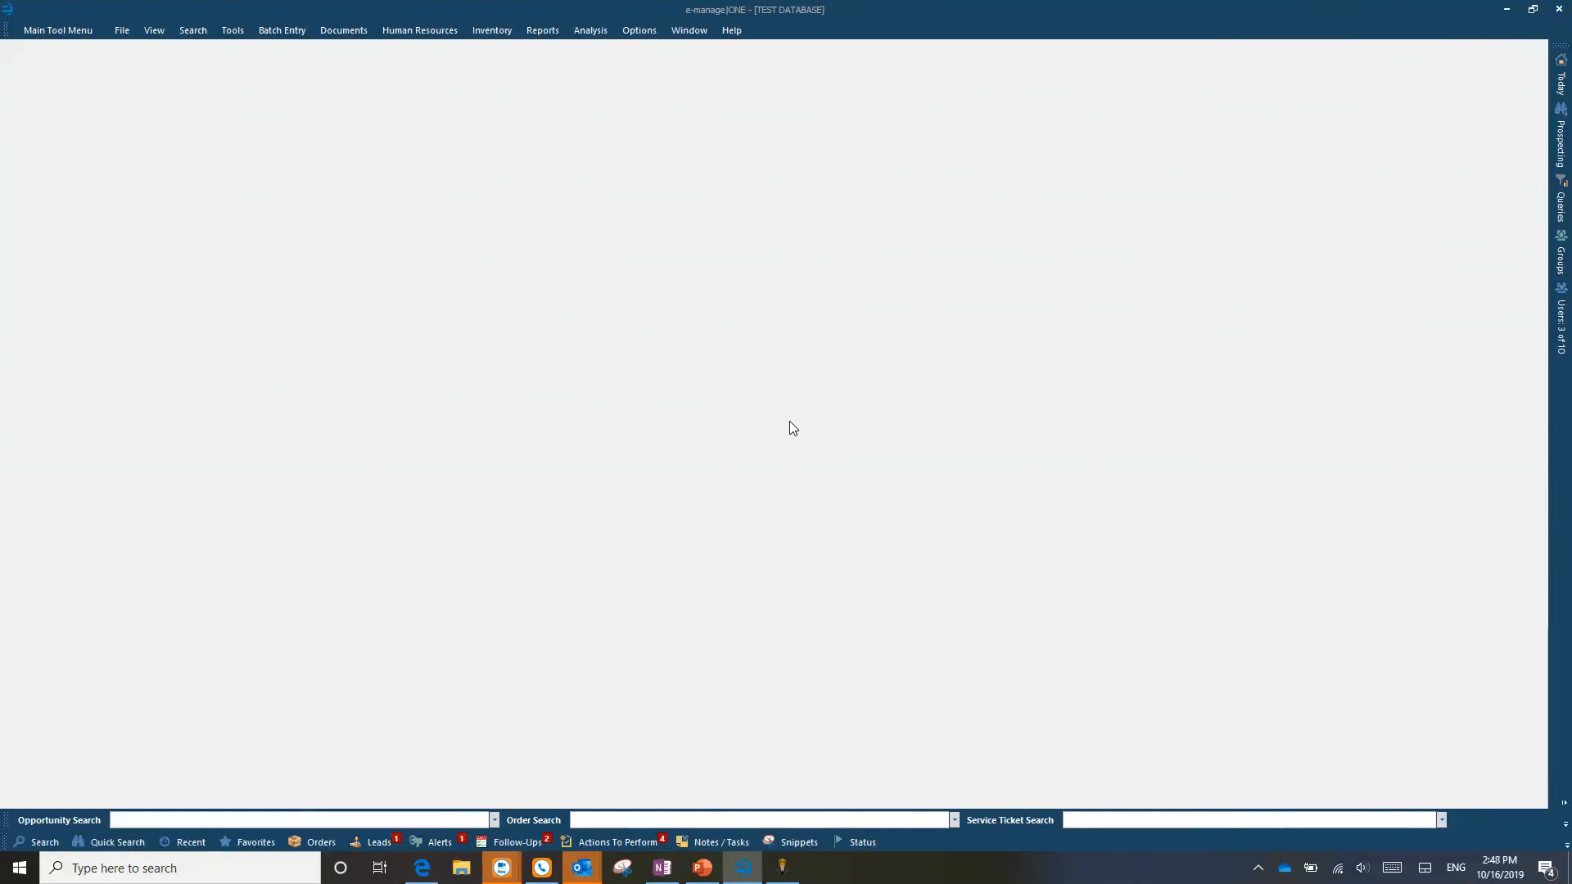